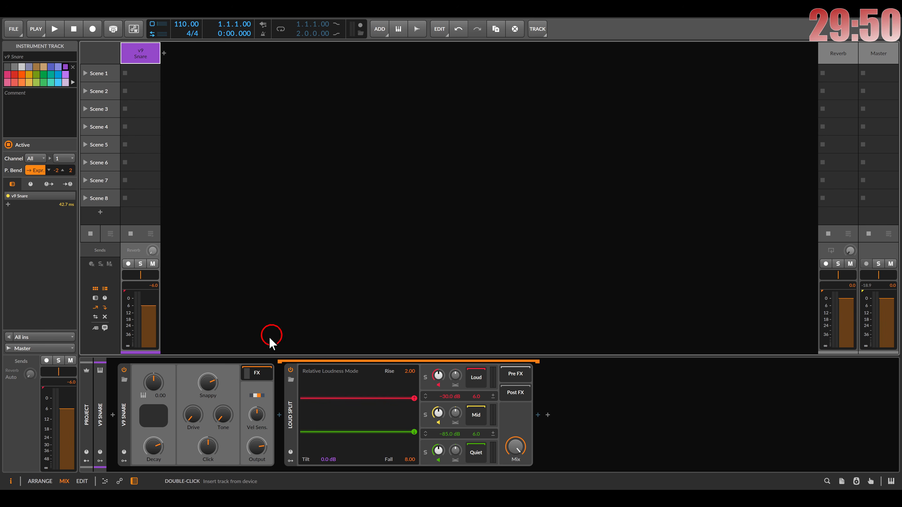
# Insert Stepwise before the v9 Snare and shorten its C#1 lane to five steps with the first step active
pyautogui.doubleClick(112, 415)
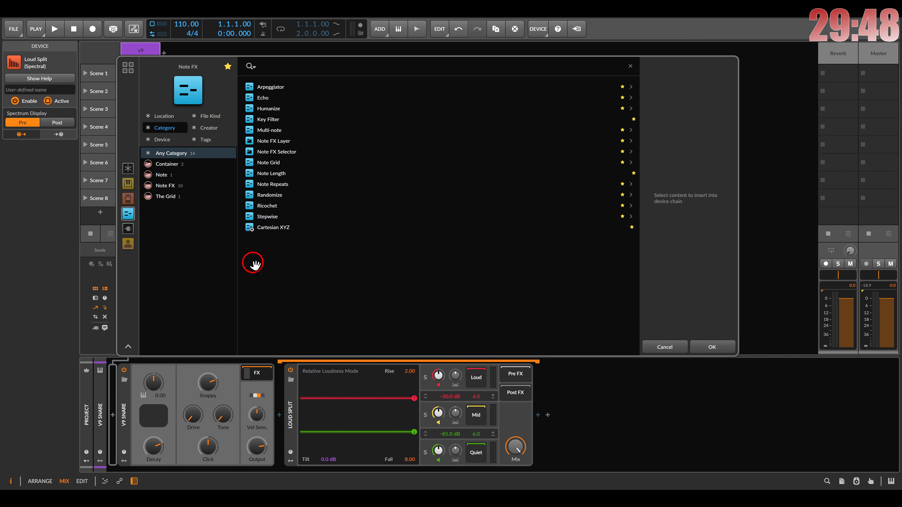
pyautogui.doubleClick(267, 217)
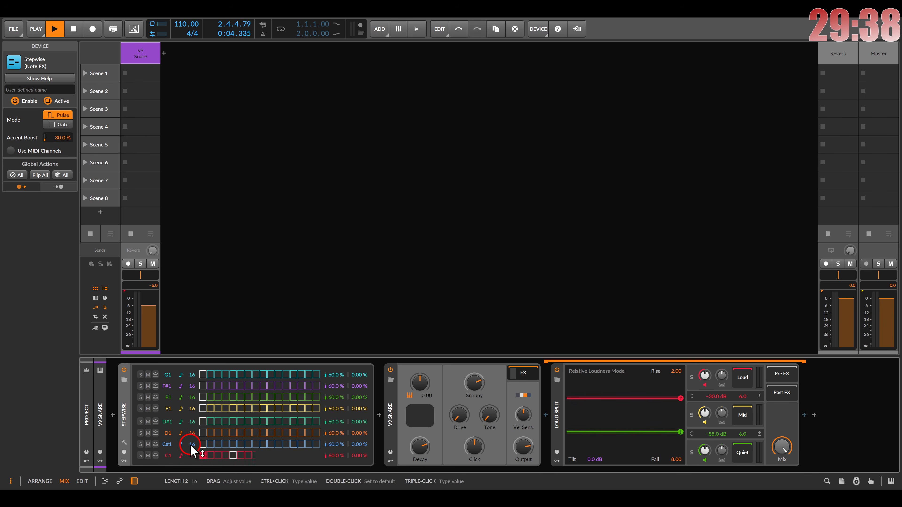
pyautogui.moveTo(192, 444); pyautogui.dragTo(192, 458)
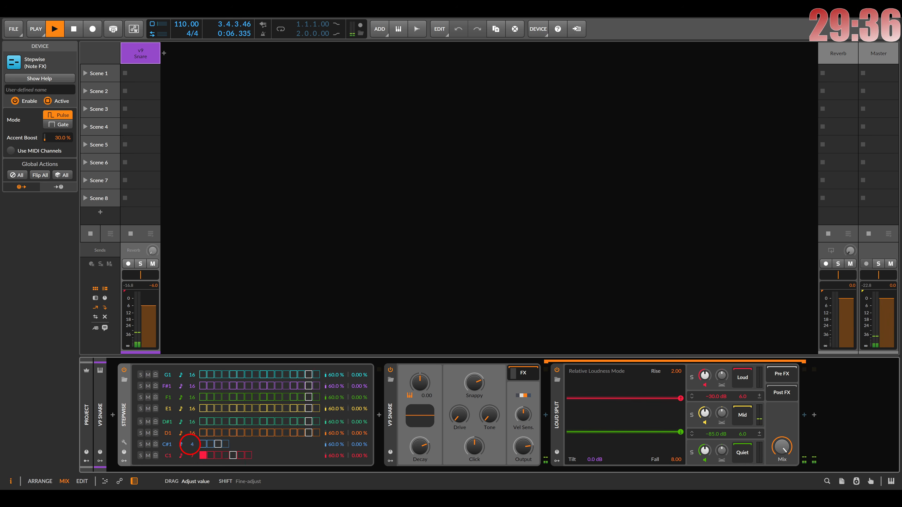
pyautogui.click(204, 444)
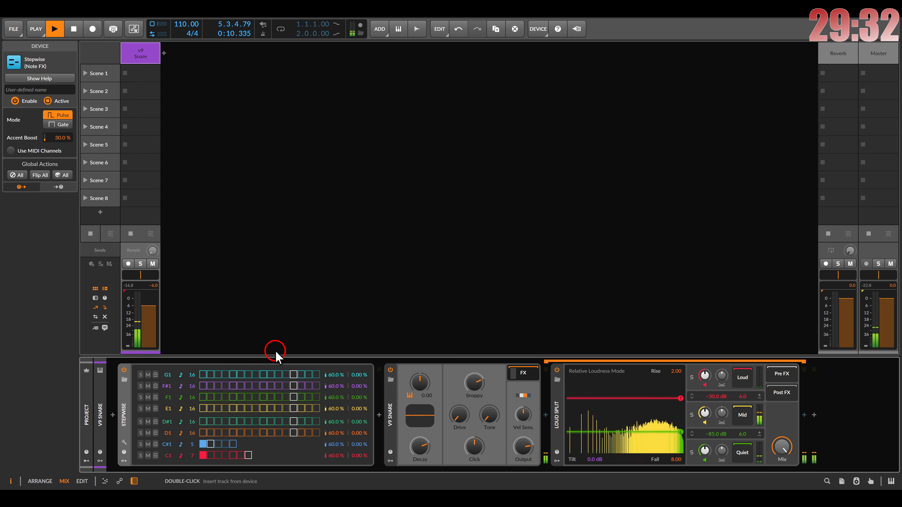
# Set the two lowest Stepwise lanes to C3 and D#3 and add hits, including steps 3 and 5 of the D#3 lane
pyautogui.moveTo(171, 459); pyautogui.dragTo(168, 438)
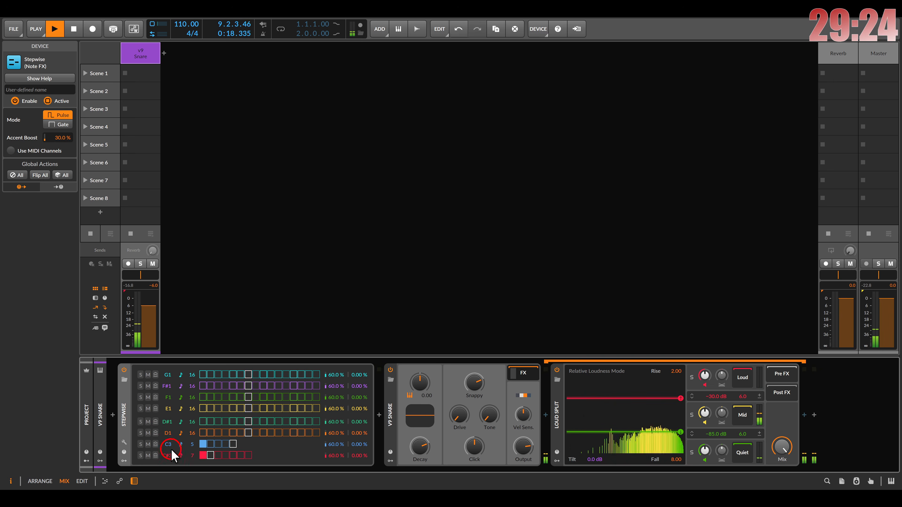
pyautogui.moveTo(172, 453); pyautogui.dragTo(172, 447)
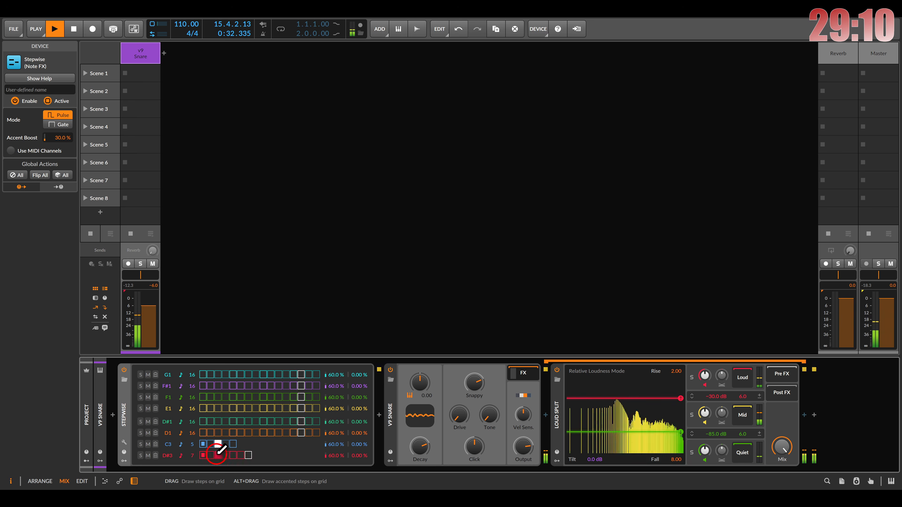
pyautogui.moveTo(217, 455); pyautogui.dragTo(233, 454)
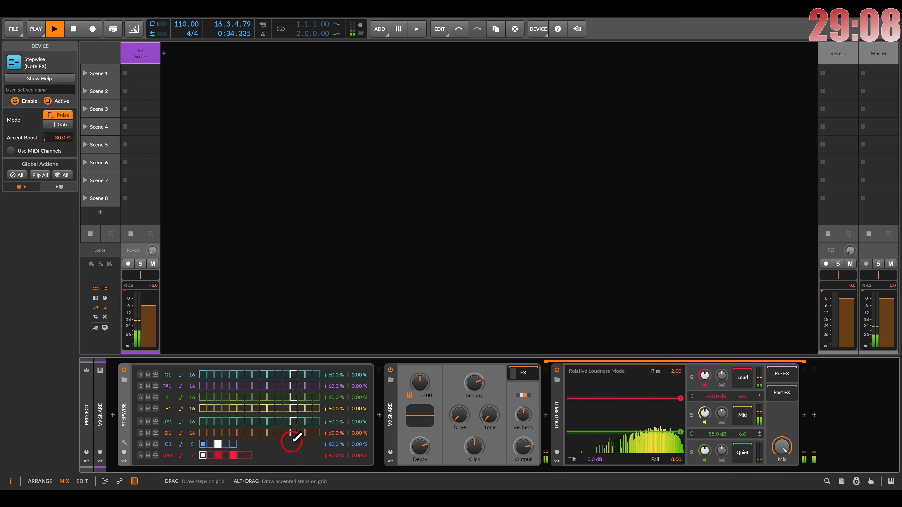
# Raise the v9 Snare's velocity sensitivity to 100 % and shorten its decay
pyautogui.click(519, 417)
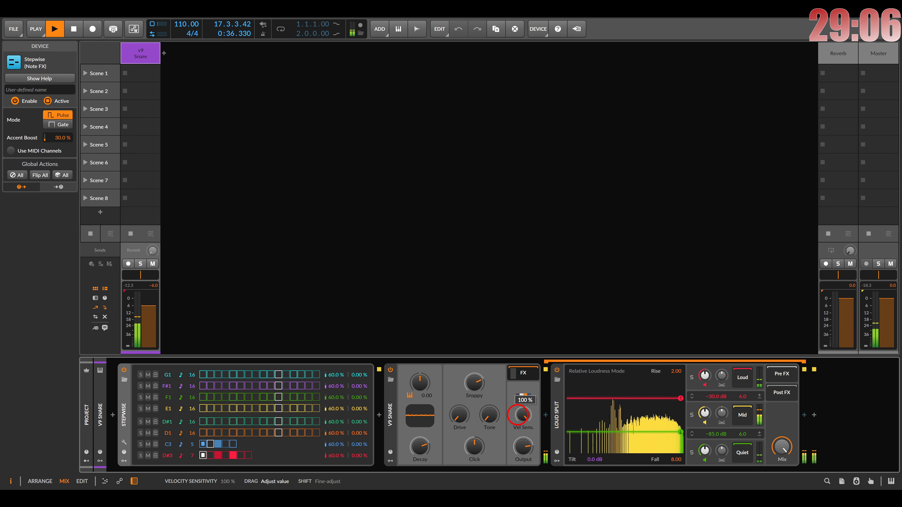
pyautogui.moveTo(519, 417); pyautogui.dragTo(521, 421)
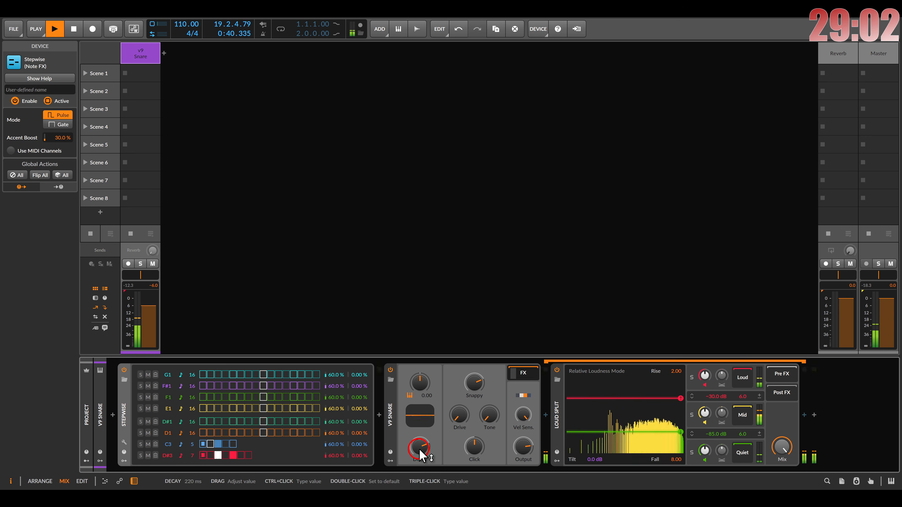
pyautogui.moveTo(420, 456); pyautogui.dragTo(420, 469)
# Reveal the modulator slots of the v9 Snare and of the project
pyautogui.click(390, 461)
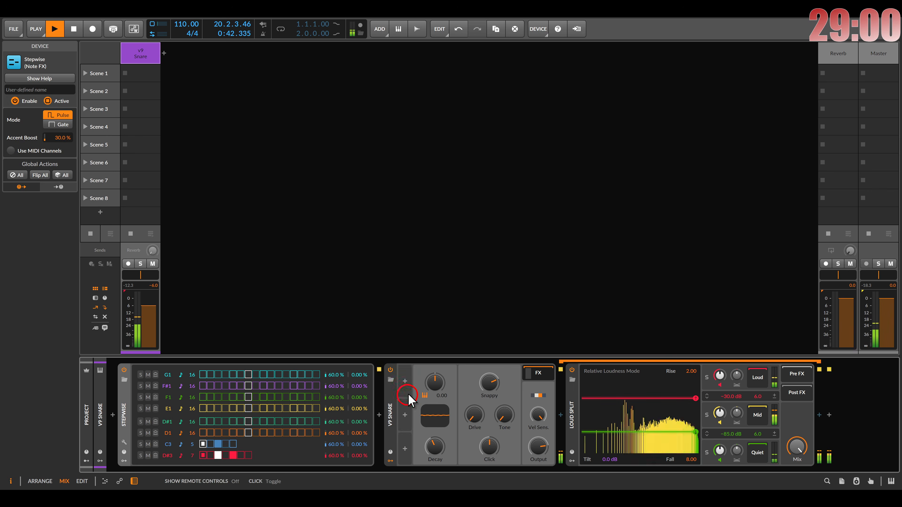
pyautogui.click(405, 381)
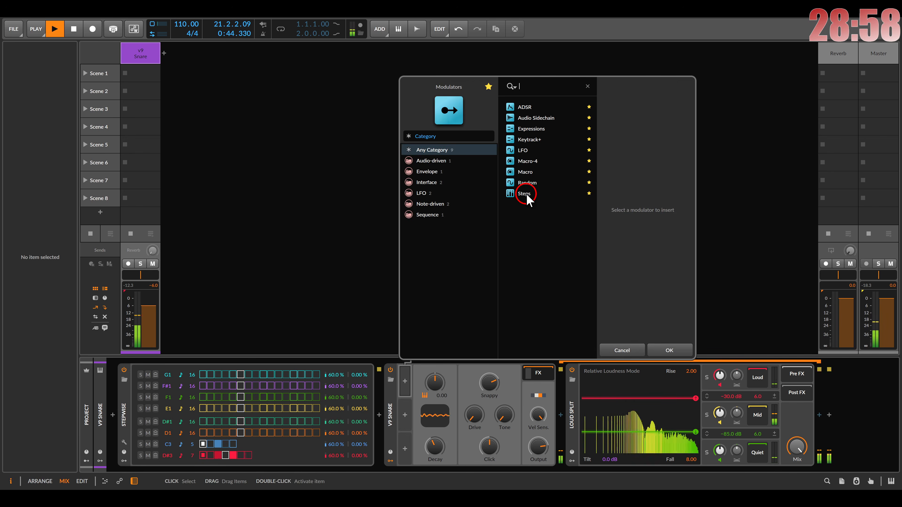
pyautogui.click(622, 352)
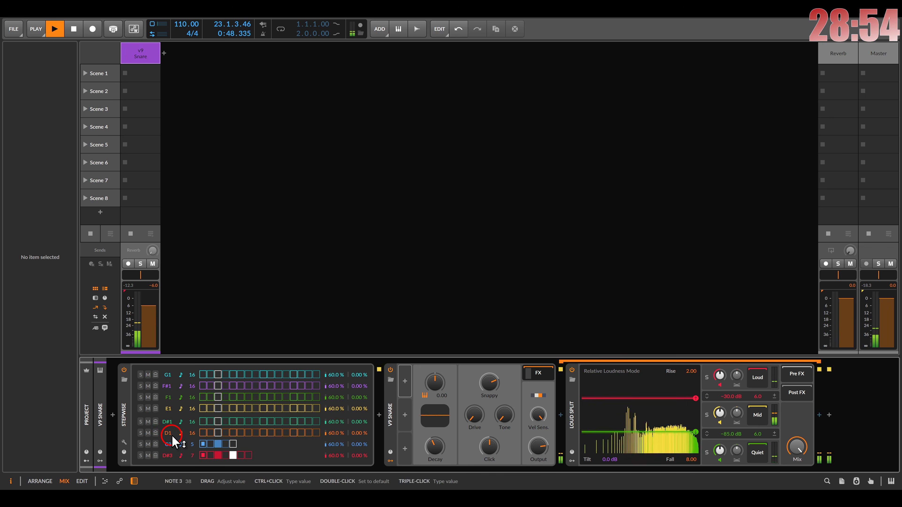
pyautogui.click(86, 461)
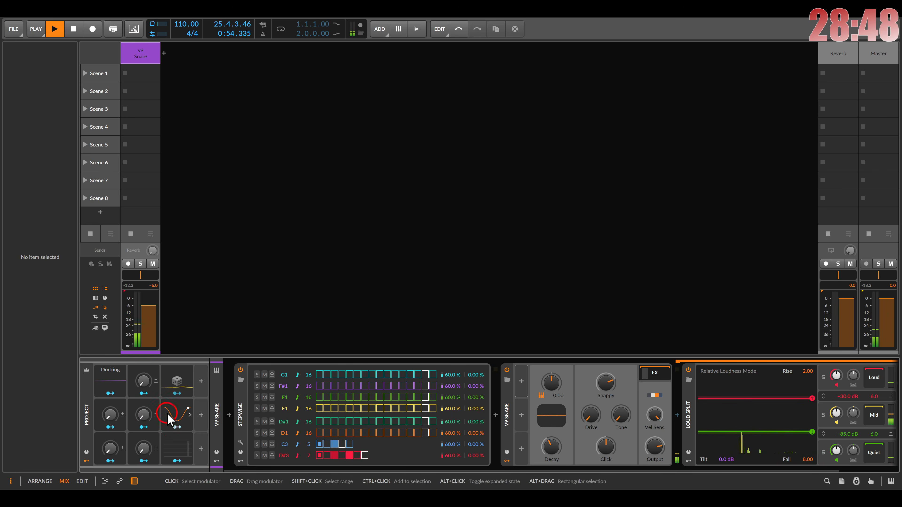
# Add a Steps modulator to the v9 Snare's first modulator slot and expand its step editor
pyautogui.click(522, 381)
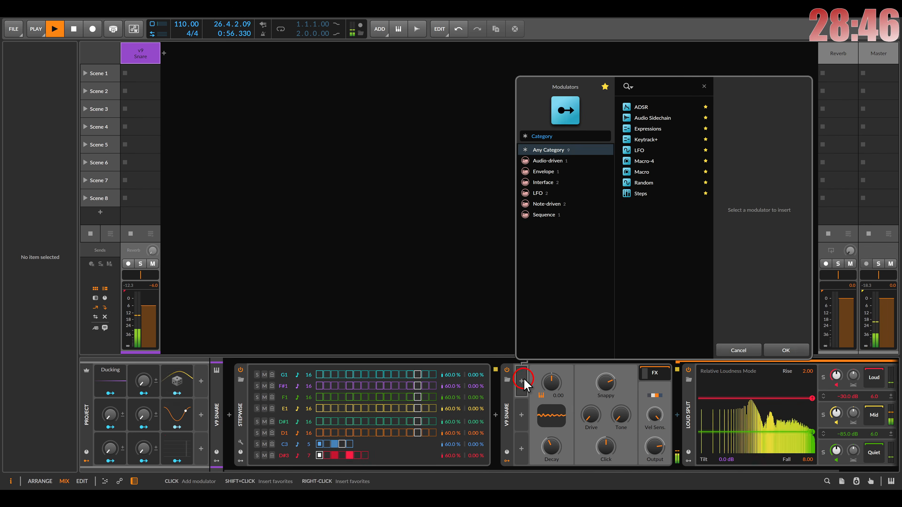
pyautogui.click(636, 194)
pyautogui.doubleClick(636, 194)
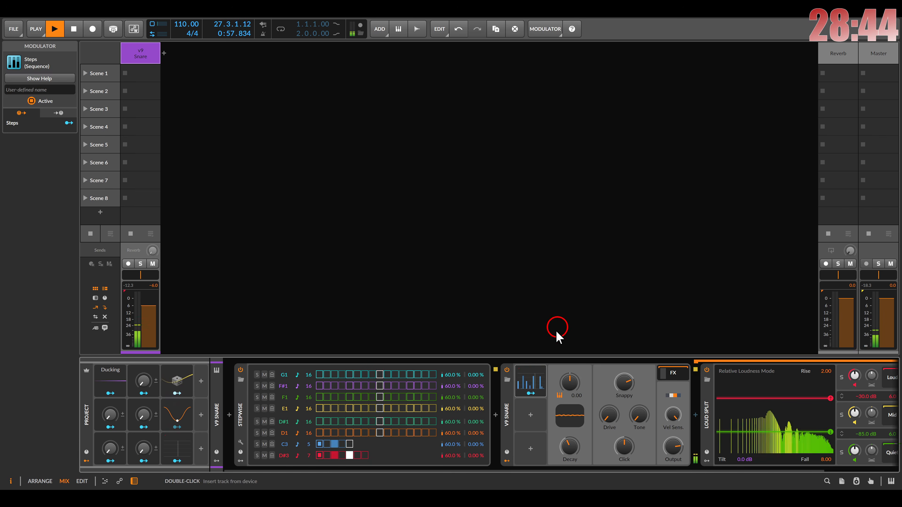
pyautogui.click(534, 378)
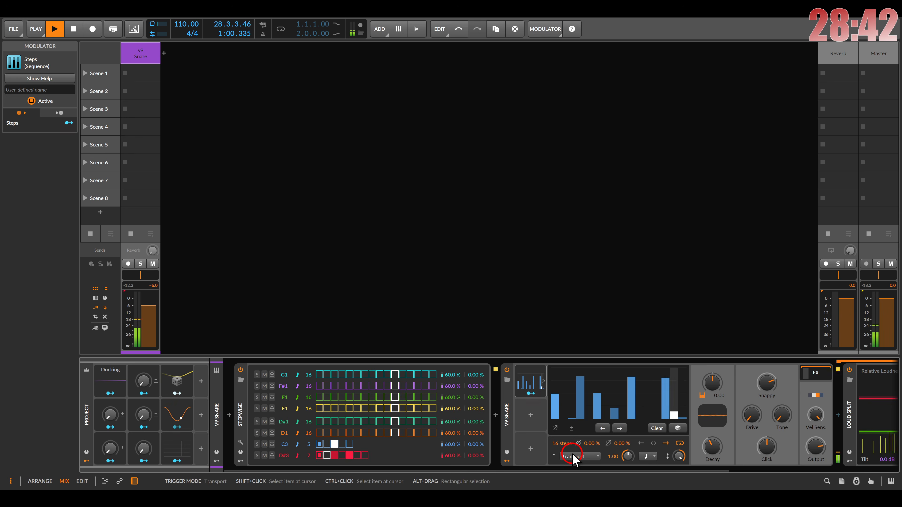
# Try moving the Steps modulator into the project's modulator slots, and undo the move
pyautogui.moveTo(534, 385); pyautogui.dragTo(183, 452)
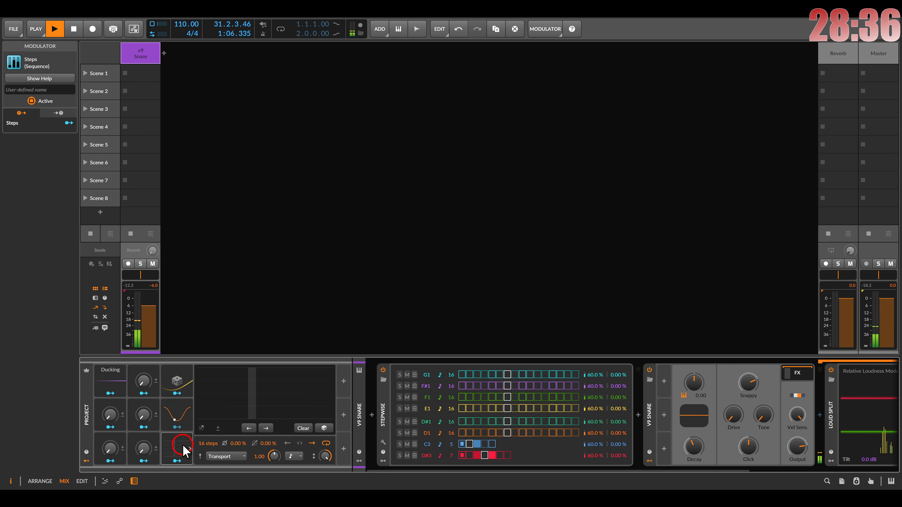
pyautogui.hotkey('ctrl', 'z')
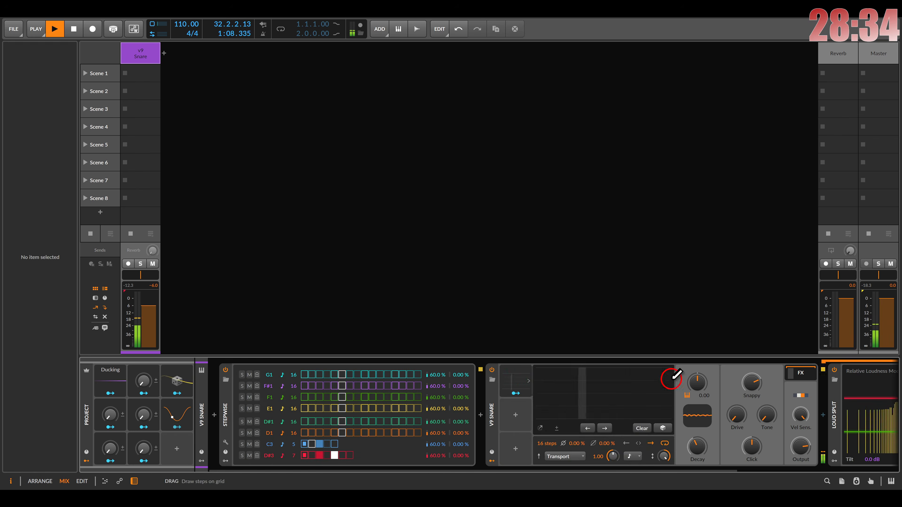
pyautogui.click(512, 381)
pyautogui.click(517, 382)
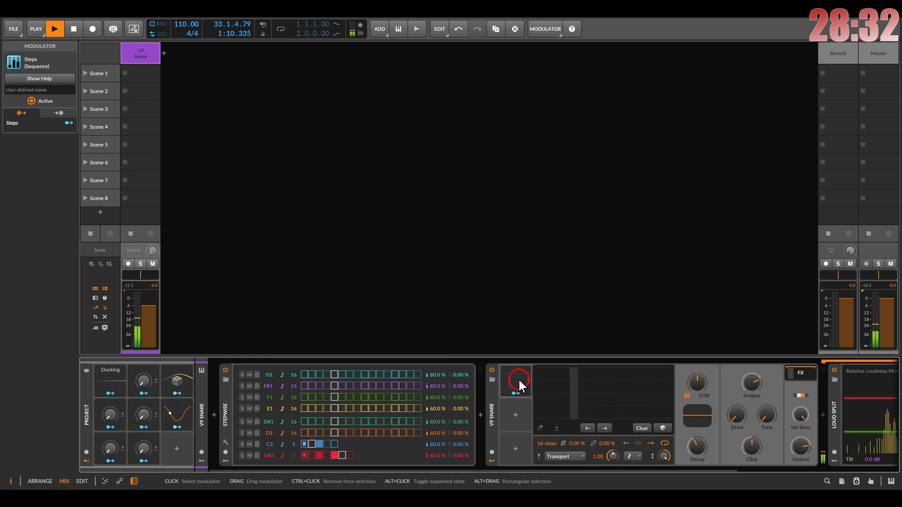
# Randomize the Steps pattern and map the modulator to the snare's Decay with an amount of ×3.249
pyautogui.click(662, 428)
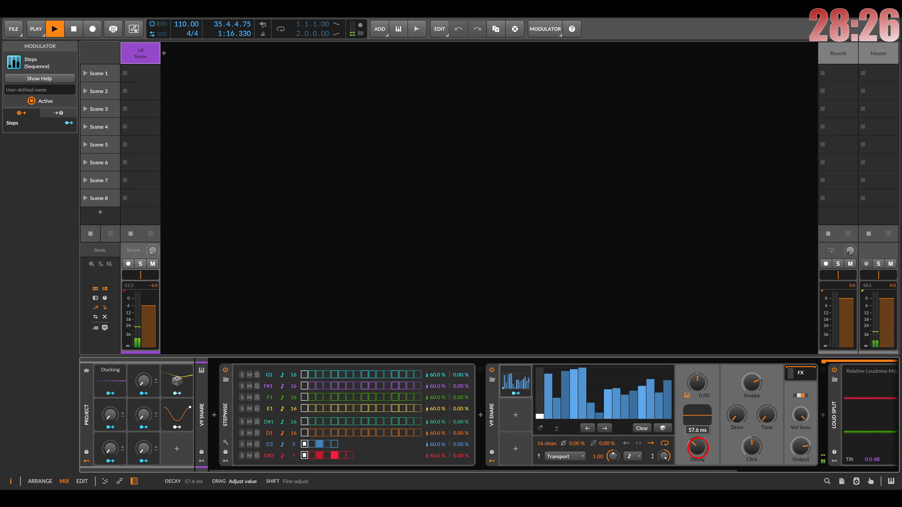
pyautogui.click(516, 393)
pyautogui.moveTo(698, 448); pyautogui.dragTo(699, 445)
pyautogui.click(516, 394)
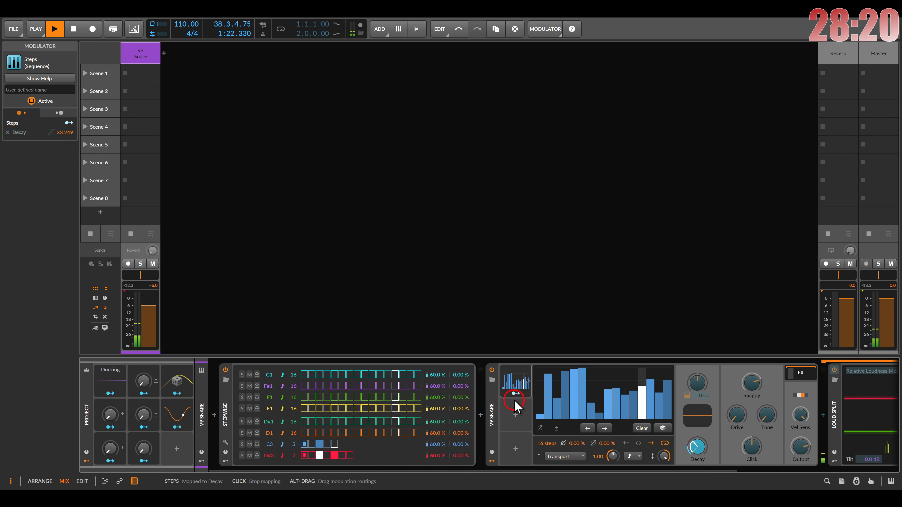
# Lower the snare's Snappy amount and duplicate the Steps modulator into the second slot with a newly randomized pattern
pyautogui.moveTo(520, 418); pyautogui.dragTo(353, 420)
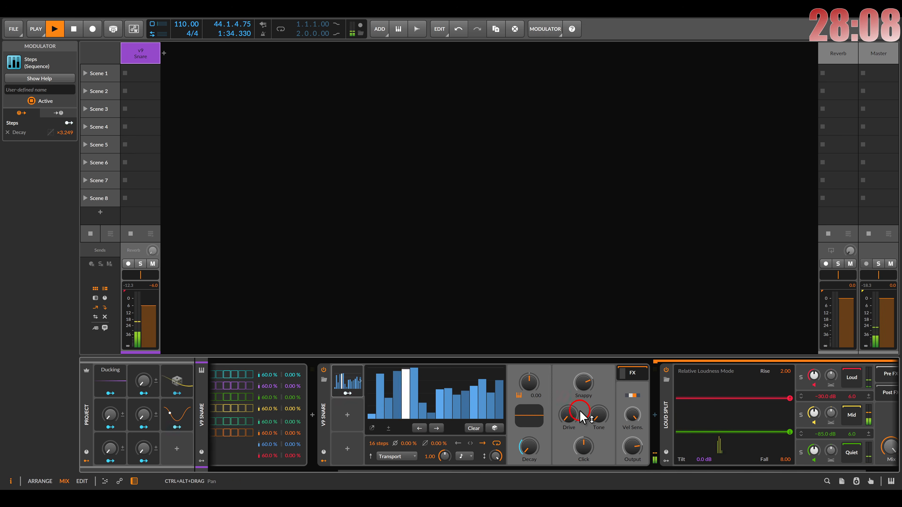
pyautogui.moveTo(572, 417); pyautogui.dragTo(584, 384)
pyautogui.moveTo(347, 381); pyautogui.dragTo(349, 407)
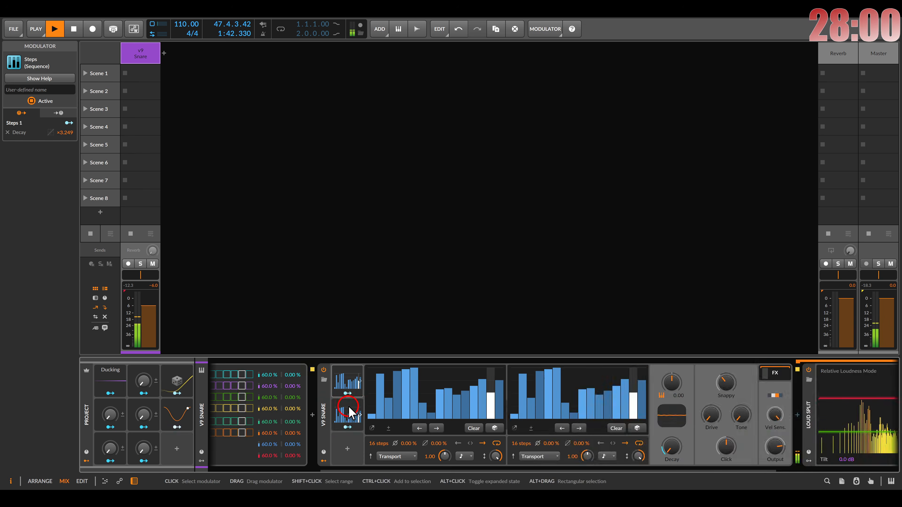
pyautogui.click(350, 413)
pyautogui.click(493, 428)
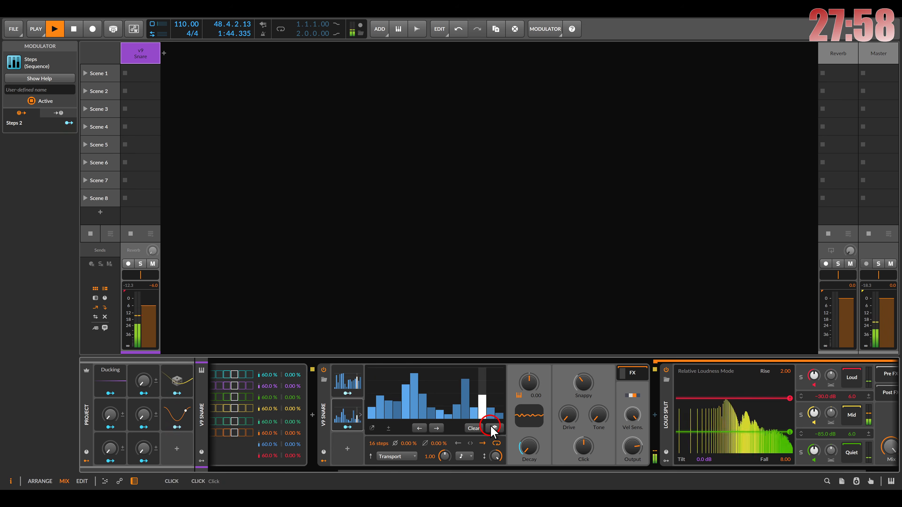
# Set the second Steps modulator to 10 steps and map it to Snappy with an amount of 0.433
pyautogui.moveTo(372, 444); pyautogui.dragTo(373, 444)
pyautogui.click(348, 427)
pyautogui.moveTo(577, 384); pyautogui.dragTo(581, 383)
pyautogui.click(343, 427)
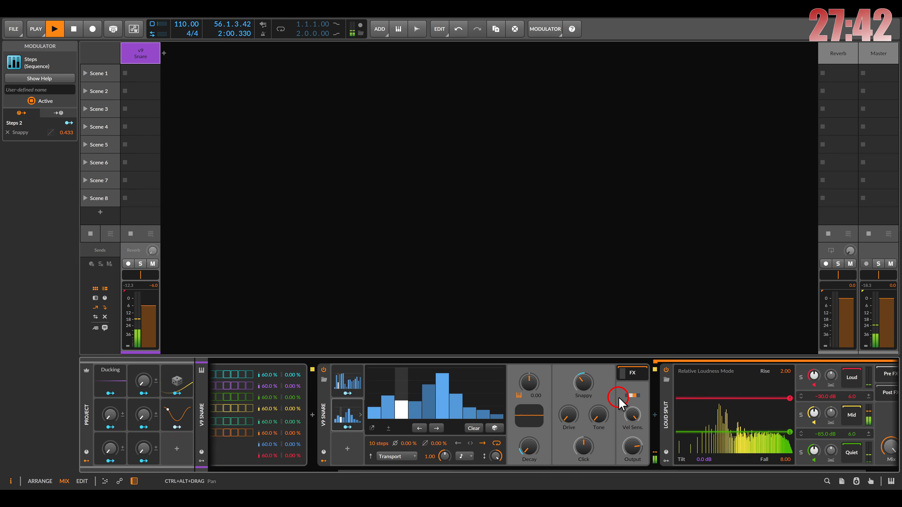
# Solo Loud Split's Quiet channel and set its lower threshold to -97.6 dB with a 14.8 knee
pyautogui.moveTo(610, 396); pyautogui.dragTo(387, 393)
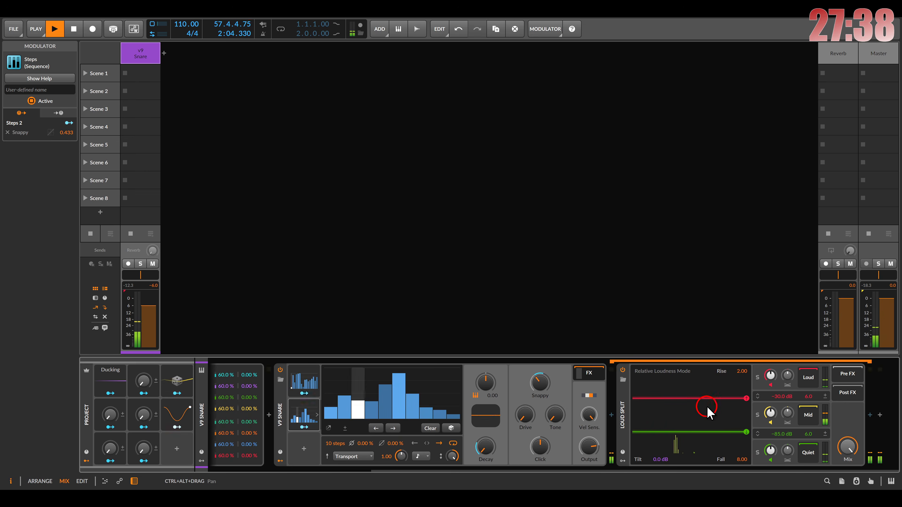
pyautogui.click(757, 453)
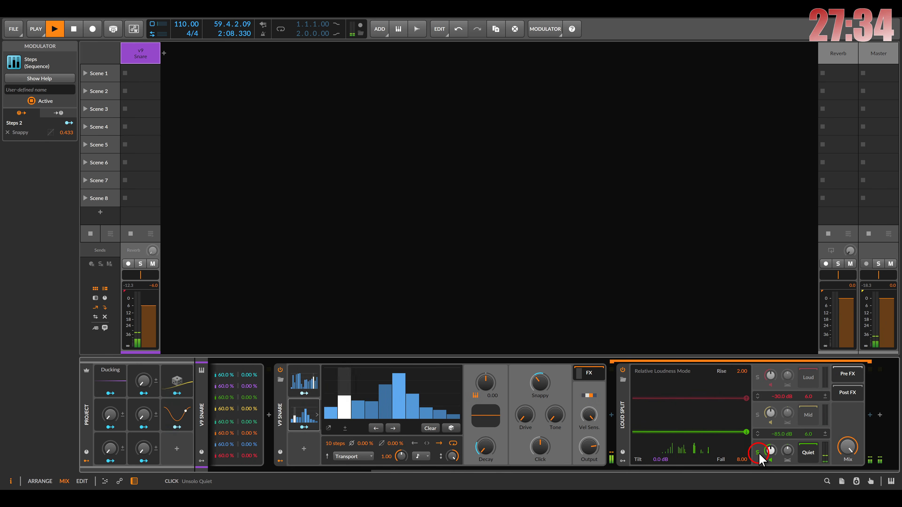
pyautogui.moveTo(746, 432)
pyautogui.mouseDown()
pyautogui.moveTo(740, 445)
pyautogui.moveTo(726, 429)
pyautogui.moveTo(744, 441)
pyautogui.mouseUp()
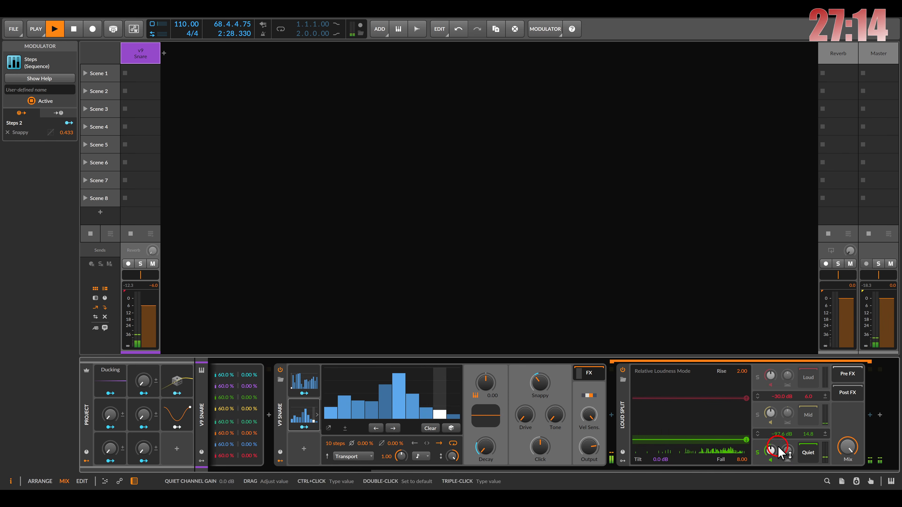
# Open the Quiet channel's effect chain in Loud Split and insert a Sweep filter device
pyautogui.click(804, 455)
pyautogui.moveTo(836, 442); pyautogui.dragTo(706, 428)
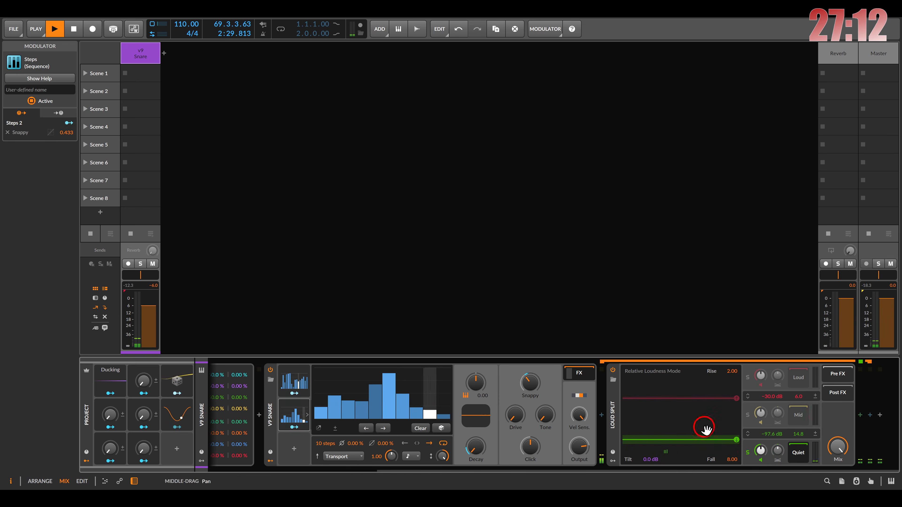
pyautogui.click(860, 415)
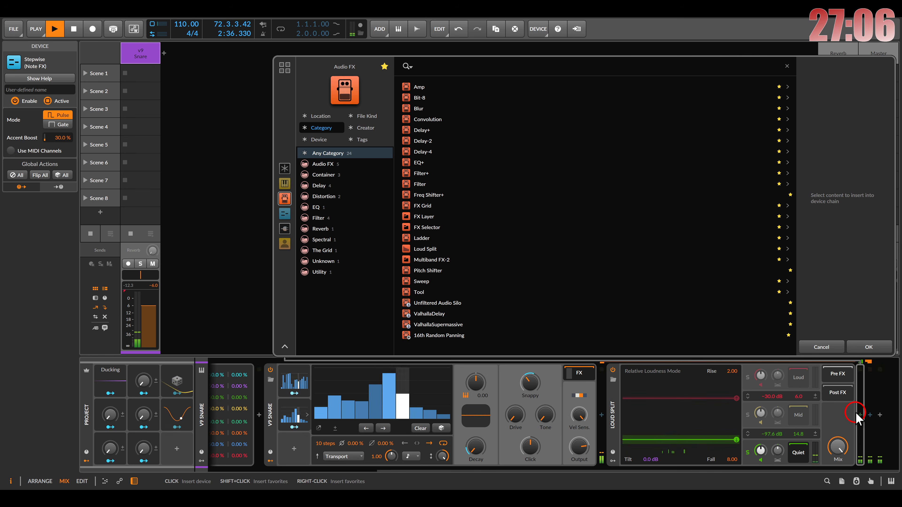
pyautogui.doubleClick(422, 282)
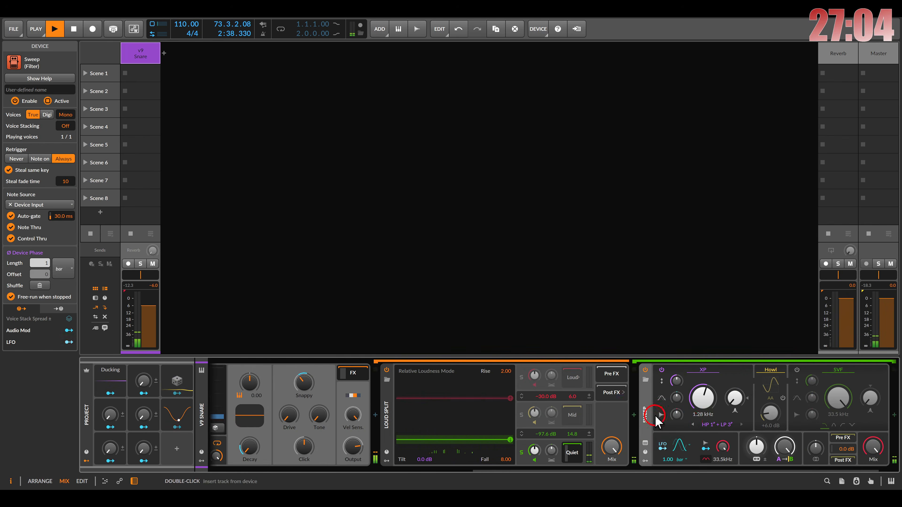
# Switch Sweep's first filter from XP to Comb and tune it to a cutoff of about 199 Hz
pyautogui.moveTo(693, 423); pyautogui.dragTo(584, 431)
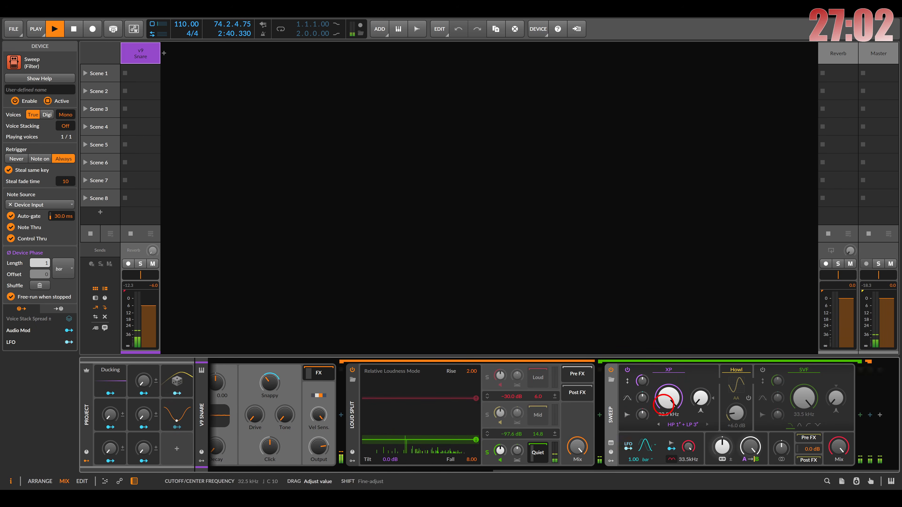
pyautogui.click(667, 371)
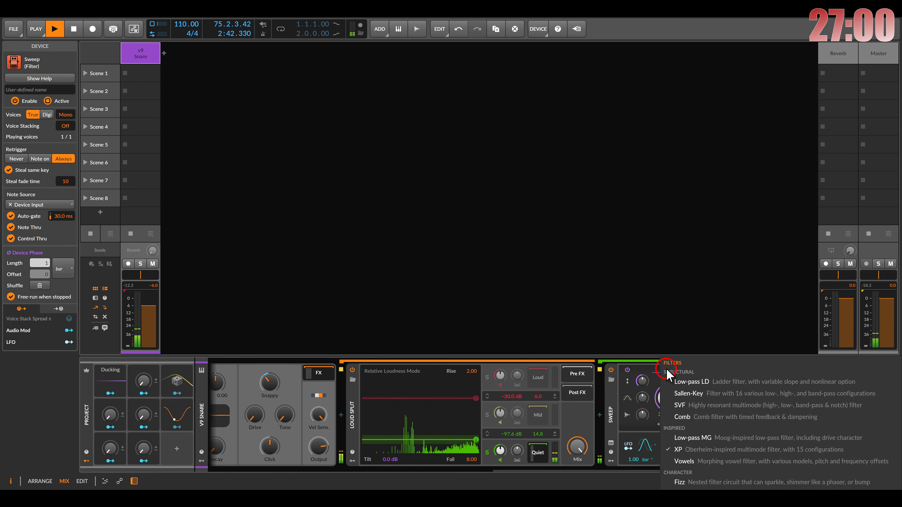
pyautogui.click(684, 417)
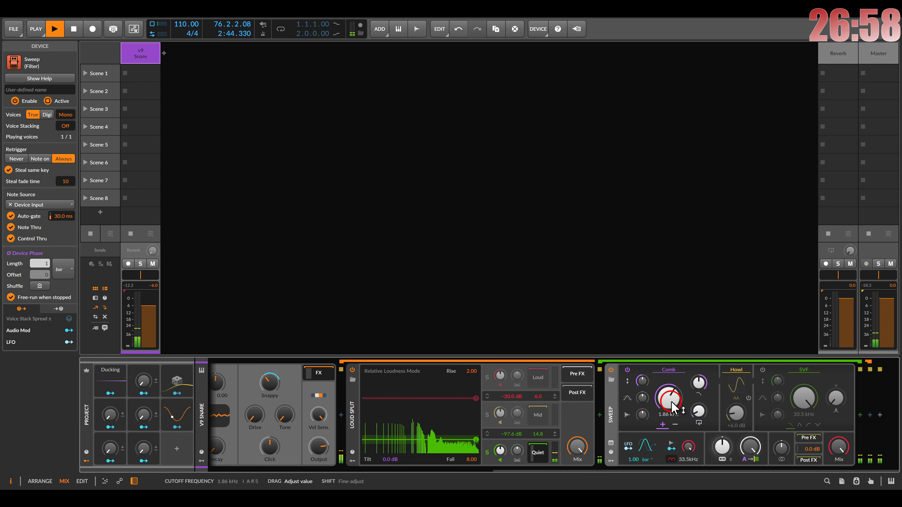
pyautogui.moveTo(699, 414)
pyautogui.mouseDown()
pyautogui.moveTo(698, 391)
pyautogui.moveTo(698, 420)
pyautogui.mouseUp()
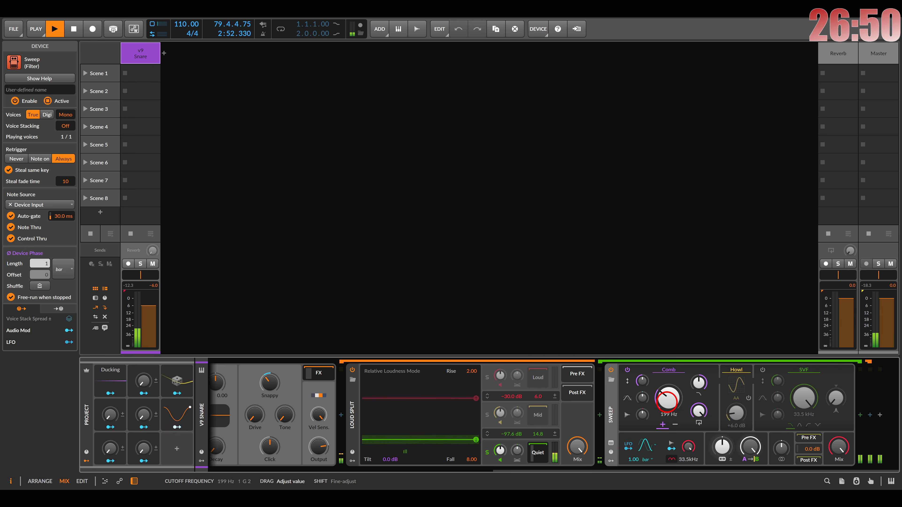
# Set the cutoff of Sweep's Comb filter to G3, 392 Hz
pyautogui.keyDown('ctrl'); pyautogui.click(668, 398); pyautogui.keyUp('ctrl')
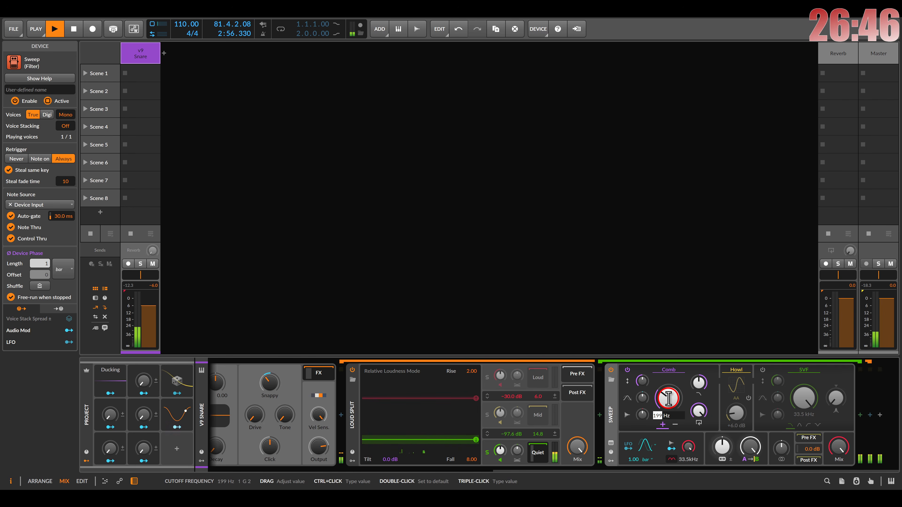
pyautogui.press('Escape')
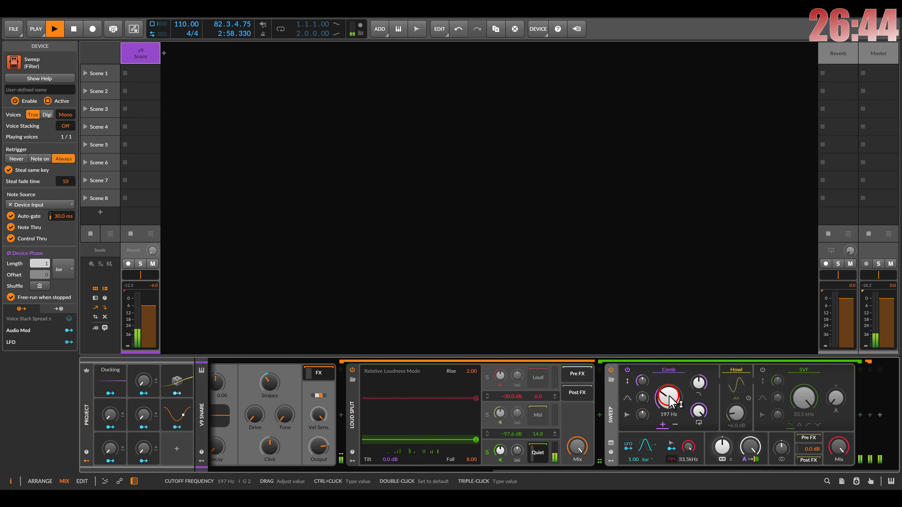
pyautogui.keyDown('ctrl'); pyautogui.click(667, 397); pyautogui.keyUp('ctrl')
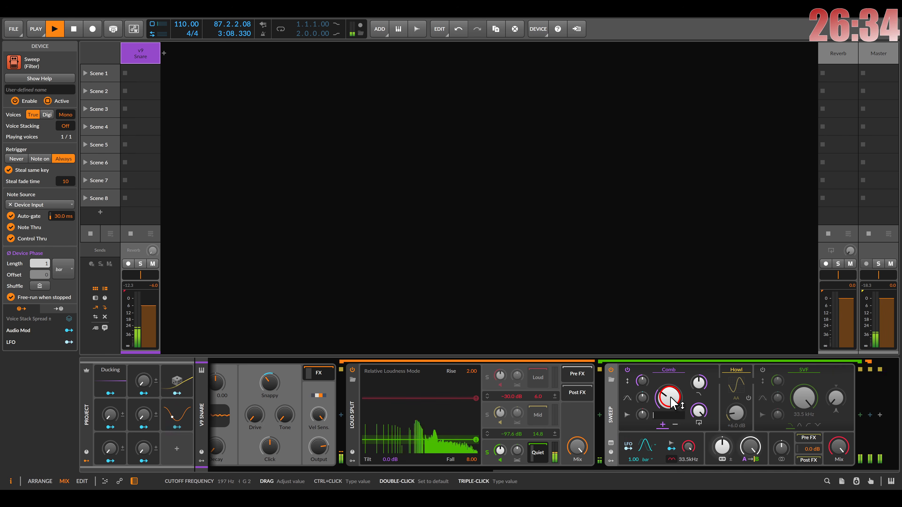
pyautogui.write('3')
pyautogui.press('Return')
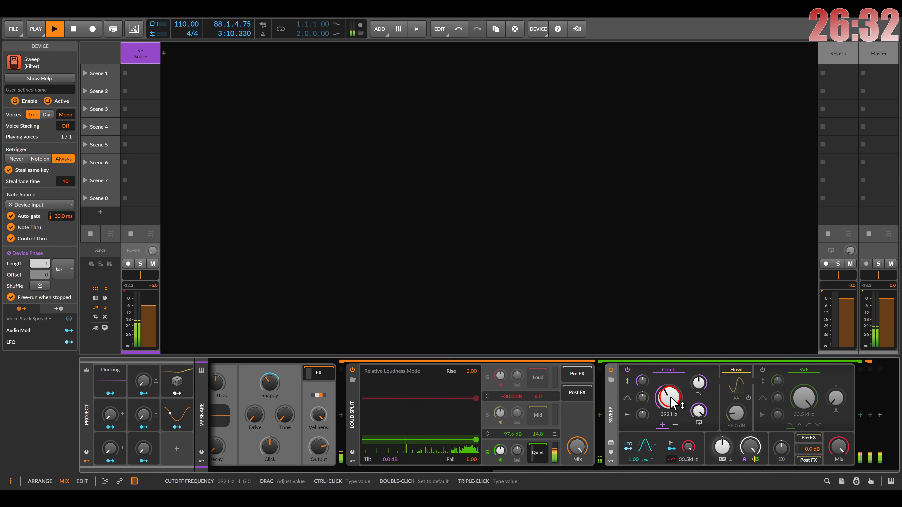
# Enable Sweep's Howl waveshaper, and compare the sound with the whole device bypassed and active
pyautogui.click(699, 384)
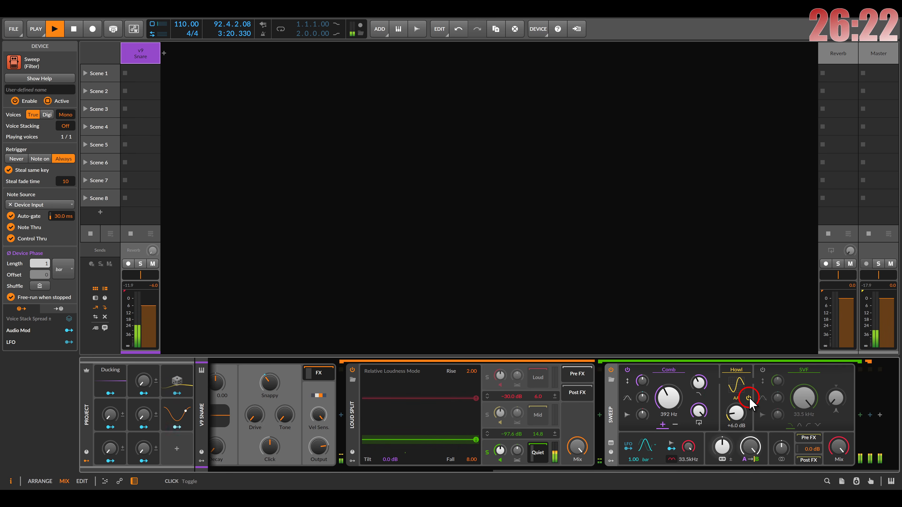
pyautogui.click(611, 371)
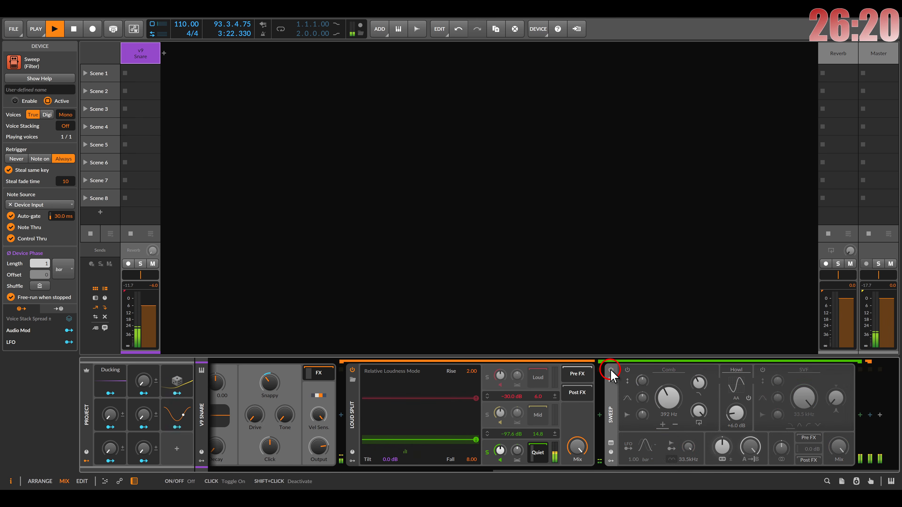
pyautogui.click(611, 370)
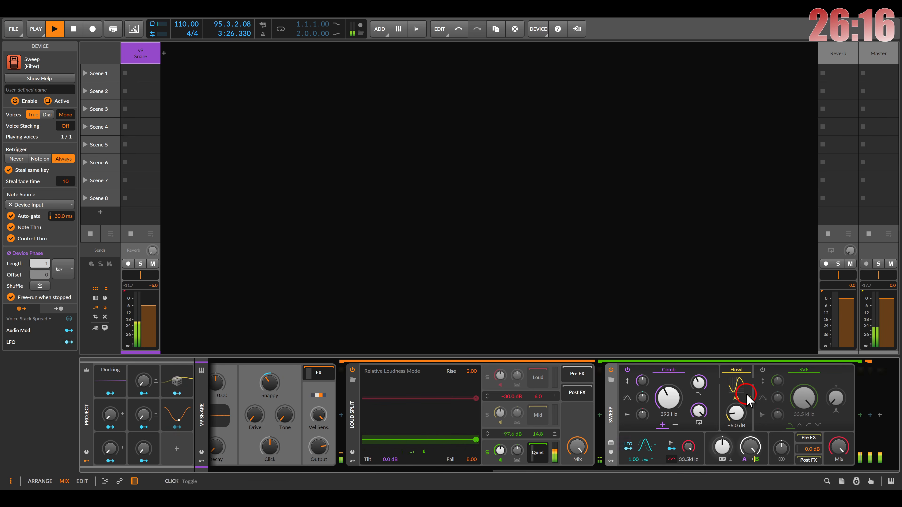
# Enable Sweep's second filter as an SVF with a cutoff of 1.86 kHz, and set the LFO rate to 3.00 bars
pyautogui.click(763, 370)
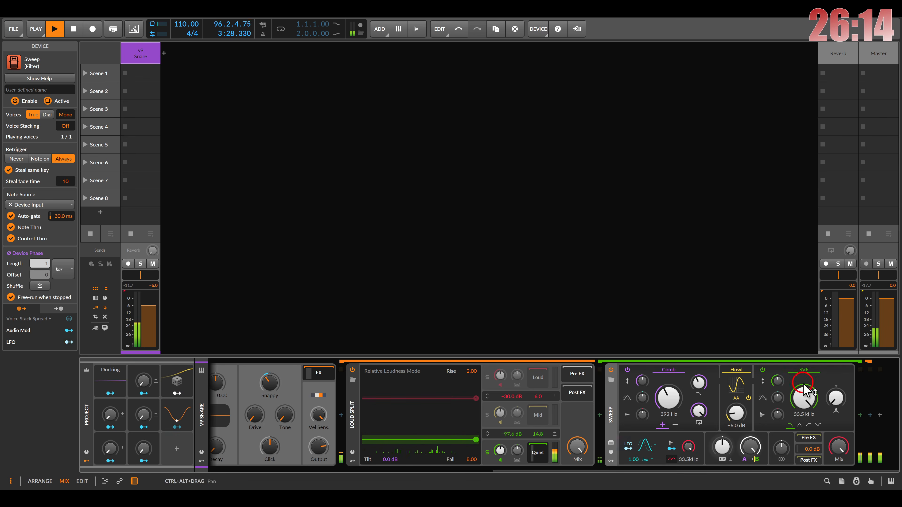
pyautogui.moveTo(803, 384); pyautogui.dragTo(802, 396)
pyautogui.click(801, 377)
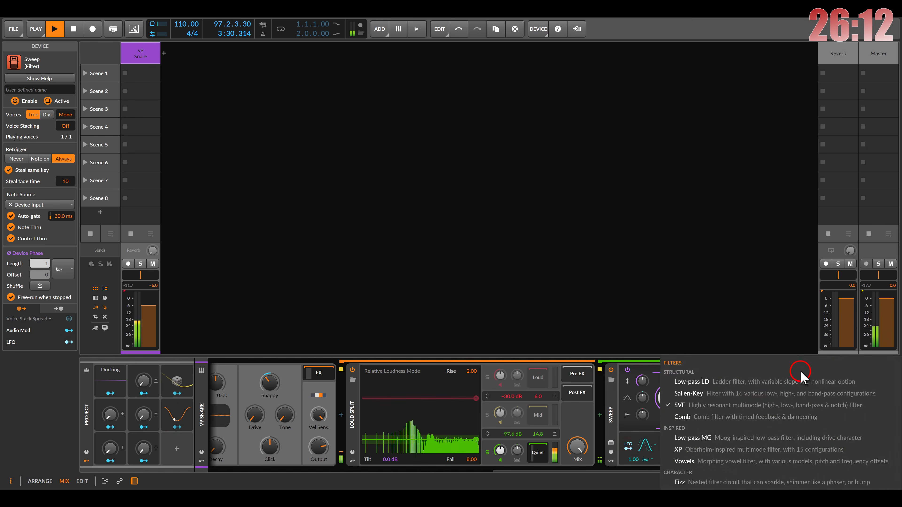
pyautogui.click(659, 372)
pyautogui.click(763, 370)
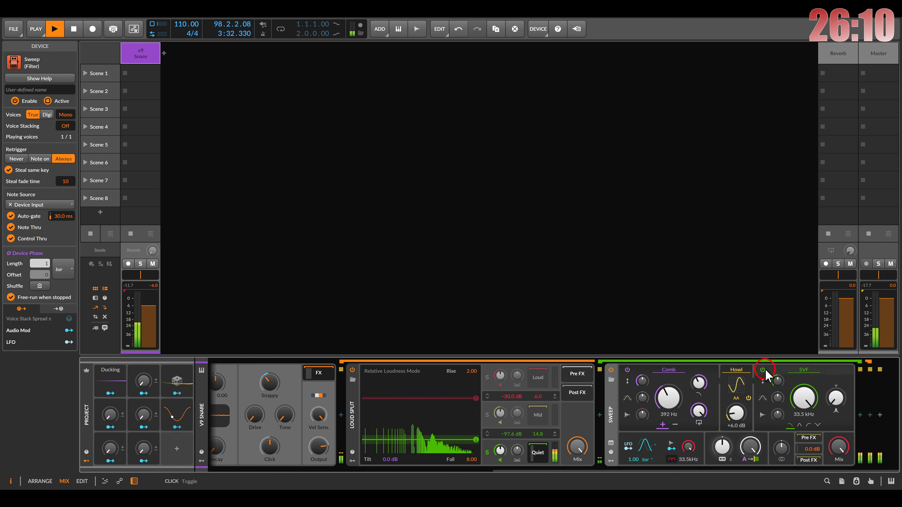
pyautogui.moveTo(800, 389); pyautogui.dragTo(780, 405)
pyautogui.moveTo(634, 460); pyautogui.dragTo(642, 458)
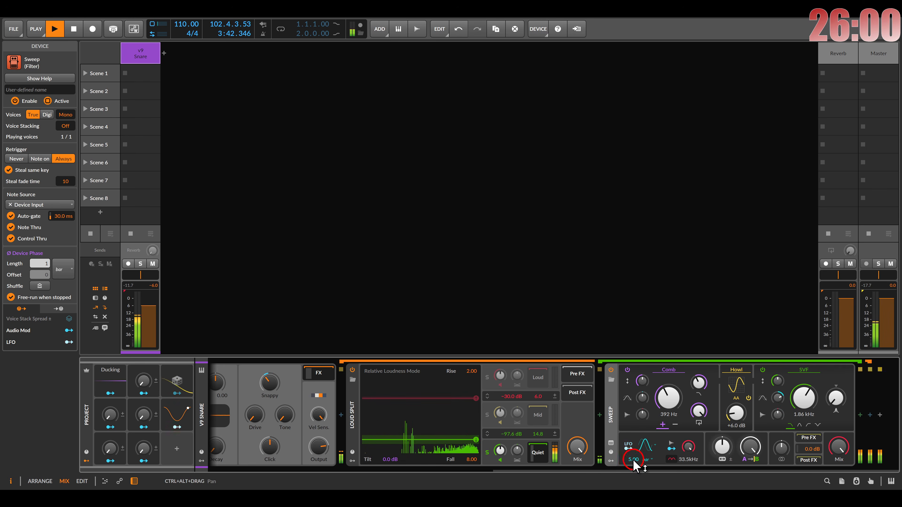
pyautogui.moveTo(634, 462); pyautogui.dragTo(634, 469)
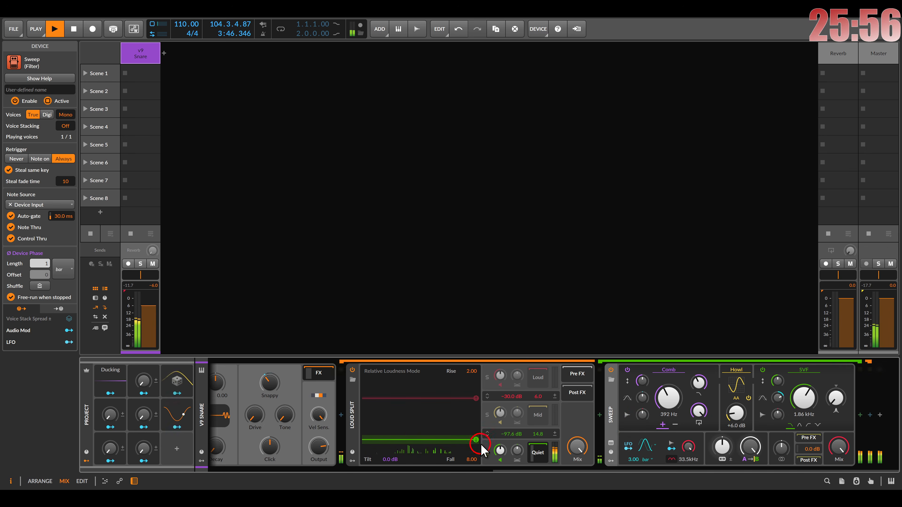
# Unsolo Loud Split's Quiet channel to hear all three loudness bands together
pyautogui.click(487, 453)
pyautogui.moveTo(495, 427); pyautogui.dragTo(771, 408)
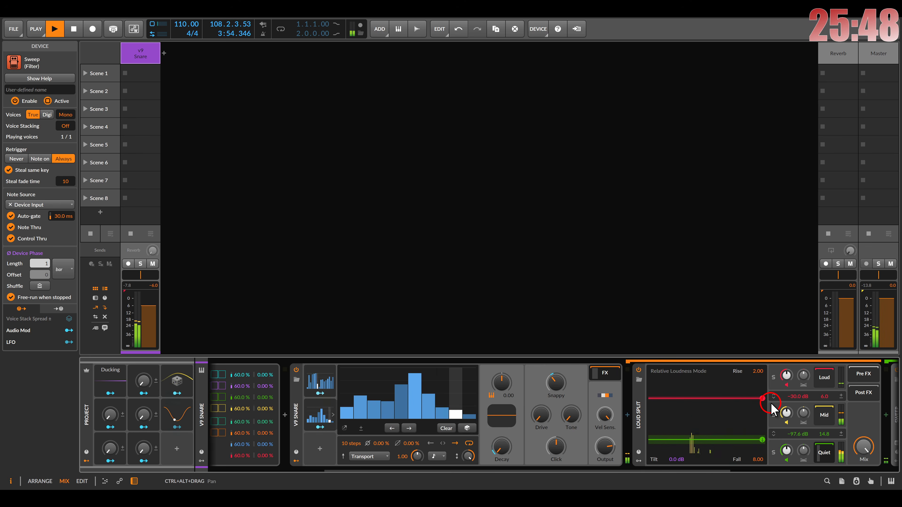
pyautogui.moveTo(771, 411); pyautogui.dragTo(550, 422)
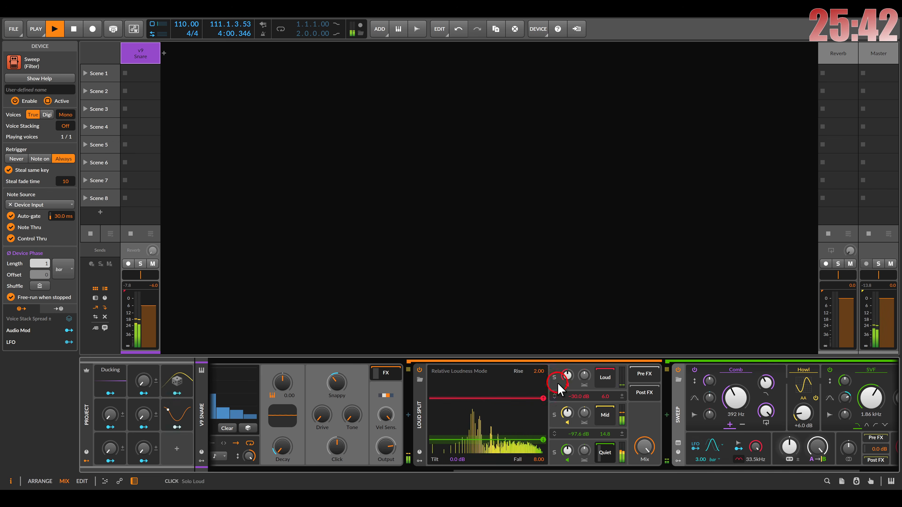
# Solo the Loud channel and lower Loud Split's higher threshold to -46.0 dB, comparing it with the soloed Mid channel
pyautogui.click(544, 400)
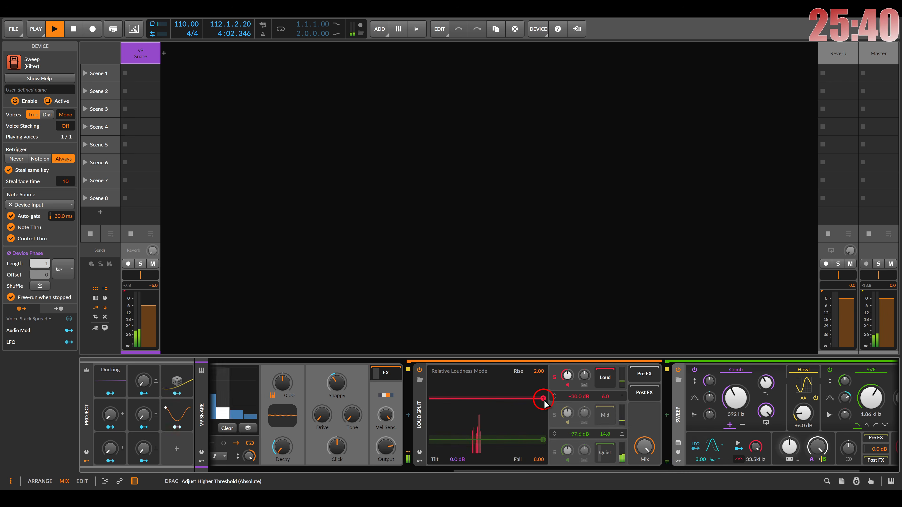
pyautogui.moveTo(545, 406); pyautogui.dragTo(549, 413)
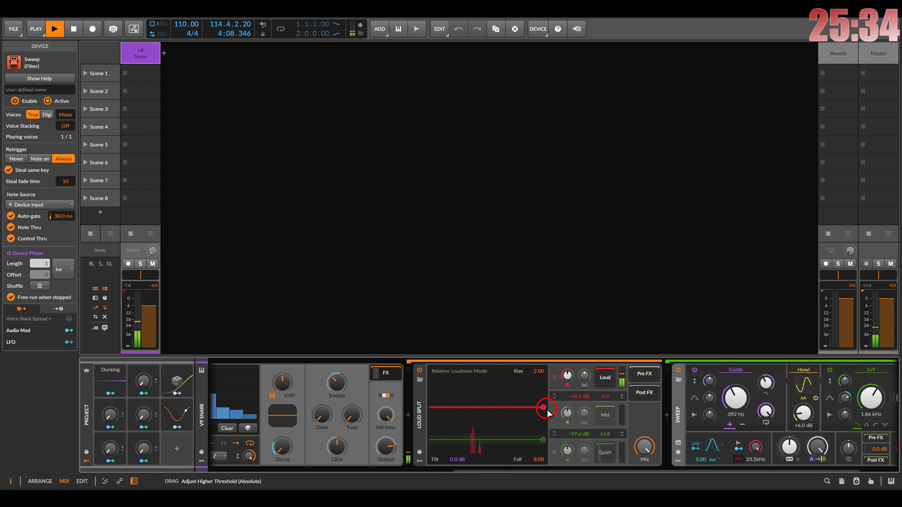
pyautogui.click(553, 416)
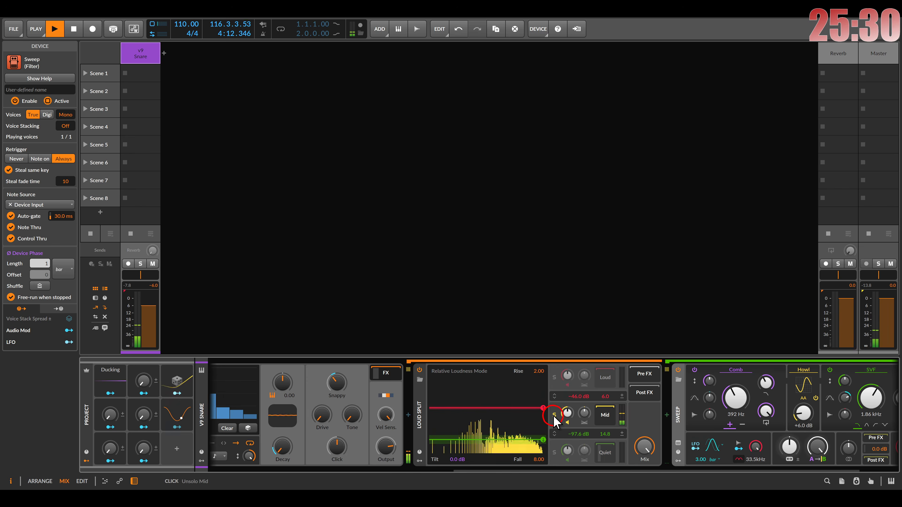
pyautogui.click(544, 412)
pyautogui.click(554, 378)
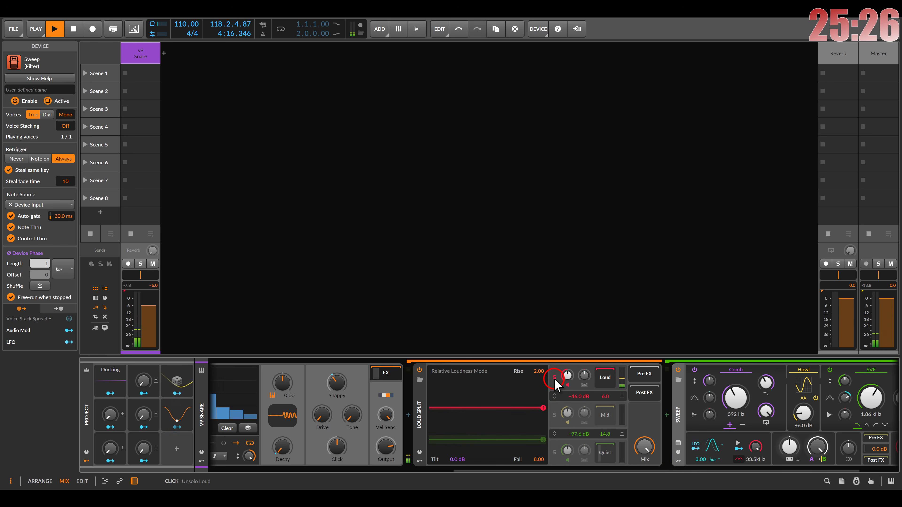
# Insert a Pitch Shifter in the Loud channel's effect chain and set it to 12.00 semitones with the mix at full
pyautogui.click(604, 378)
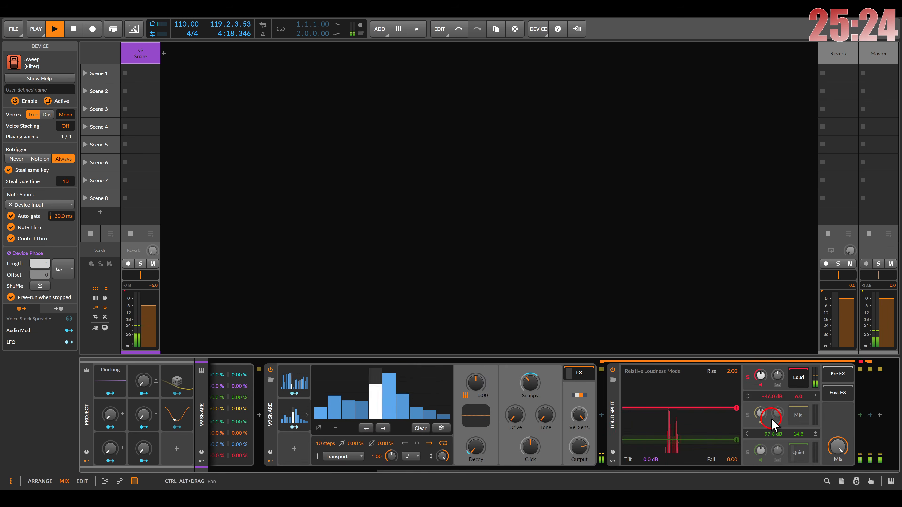
pyautogui.click(860, 415)
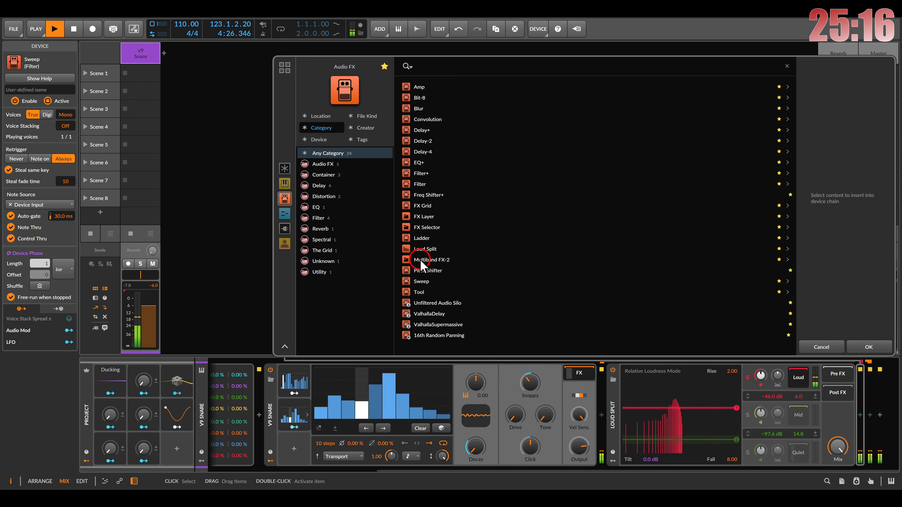
pyautogui.doubleClick(426, 271)
pyautogui.moveTo(712, 400); pyautogui.dragTo(678, 400)
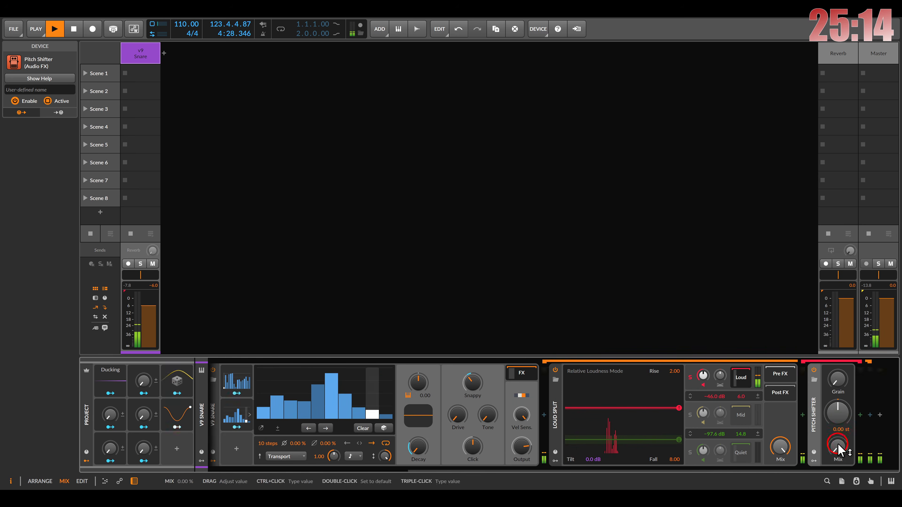
pyautogui.moveTo(839, 447); pyautogui.dragTo(840, 421)
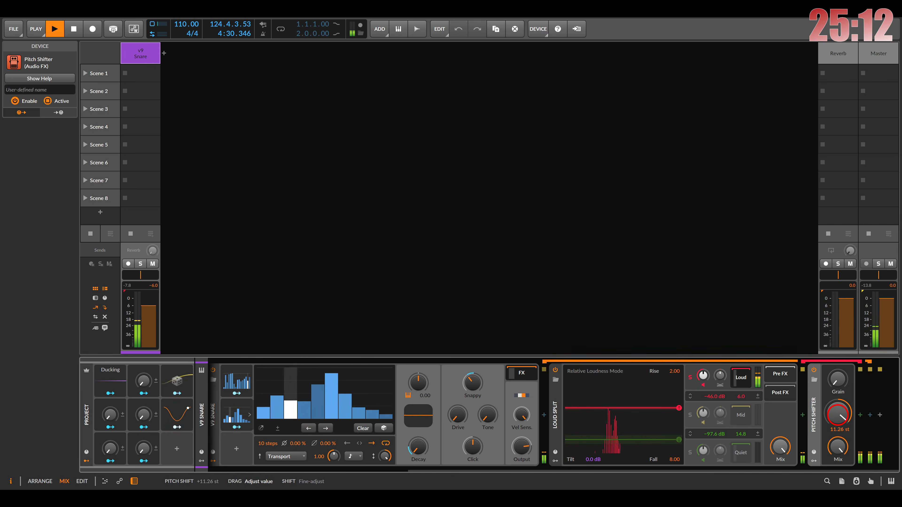
# Insert Blur after the Pitch Shifter and set its left delays to 37.2 and 38.7 ms and right delays to 83.0 and 93.0 ms
pyautogui.click(856, 420)
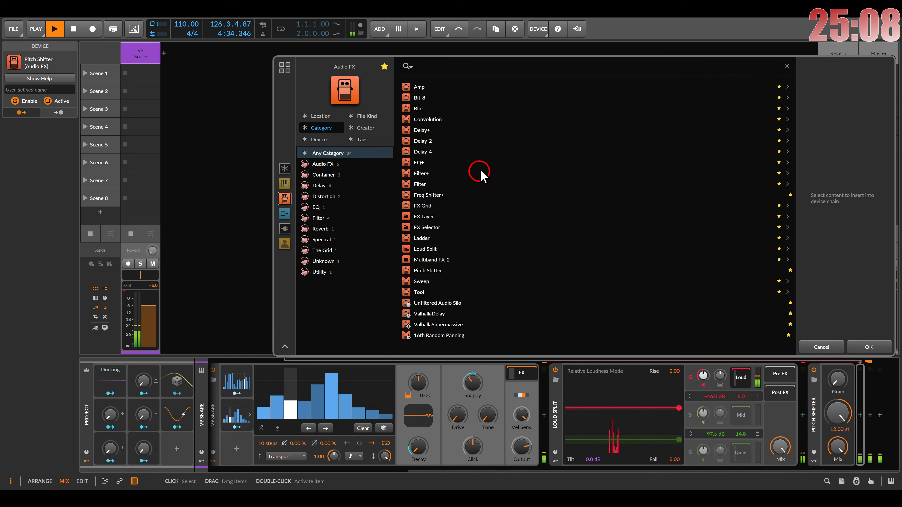
pyautogui.doubleClick(428, 108)
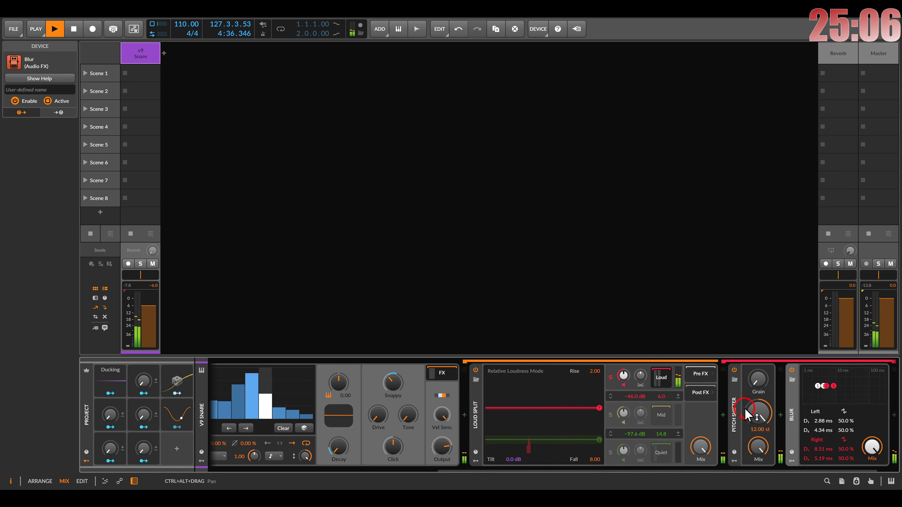
pyautogui.moveTo(786, 426); pyautogui.dragTo(786, 394)
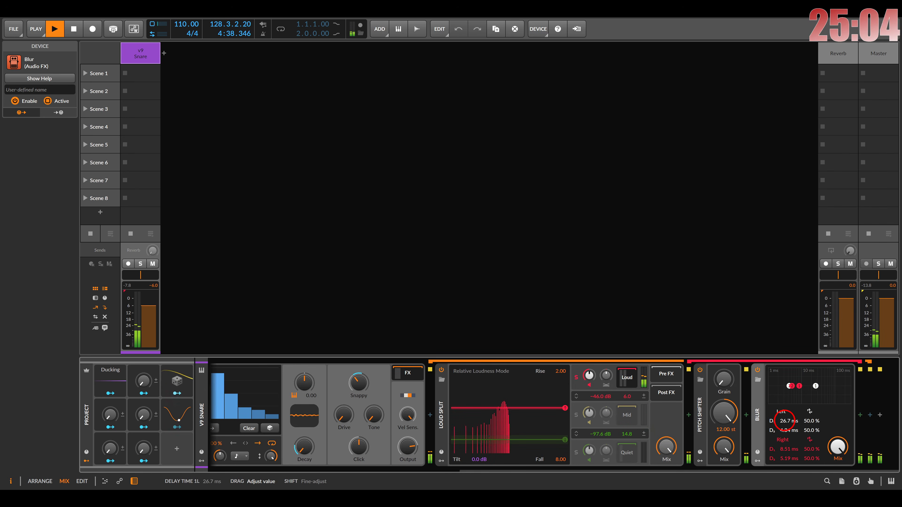
pyautogui.moveTo(786, 433)
pyautogui.mouseDown()
pyautogui.moveTo(785, 424)
pyautogui.moveTo(787, 434)
pyautogui.mouseUp()
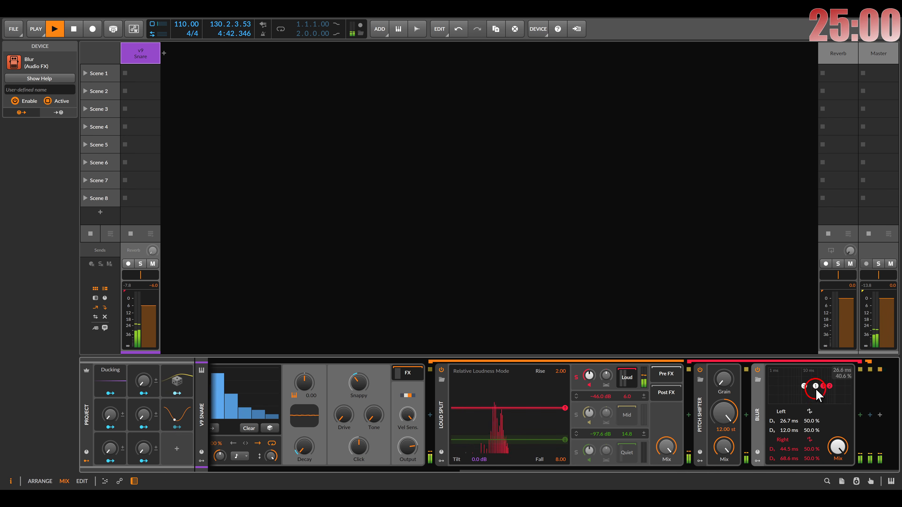
pyautogui.moveTo(804, 387)
pyautogui.mouseDown()
pyautogui.moveTo(832, 393)
pyautogui.moveTo(834, 385)
pyautogui.moveTo(821, 385)
pyautogui.mouseUp()
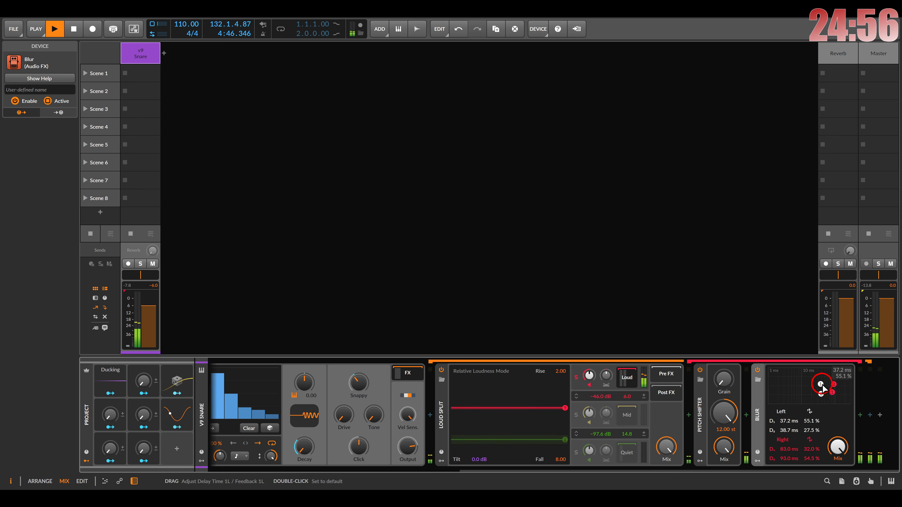
# Insert a second Pitch Shifter after Blur and set it to -12.00 semitones with a mix of 100%
pyautogui.click(857, 415)
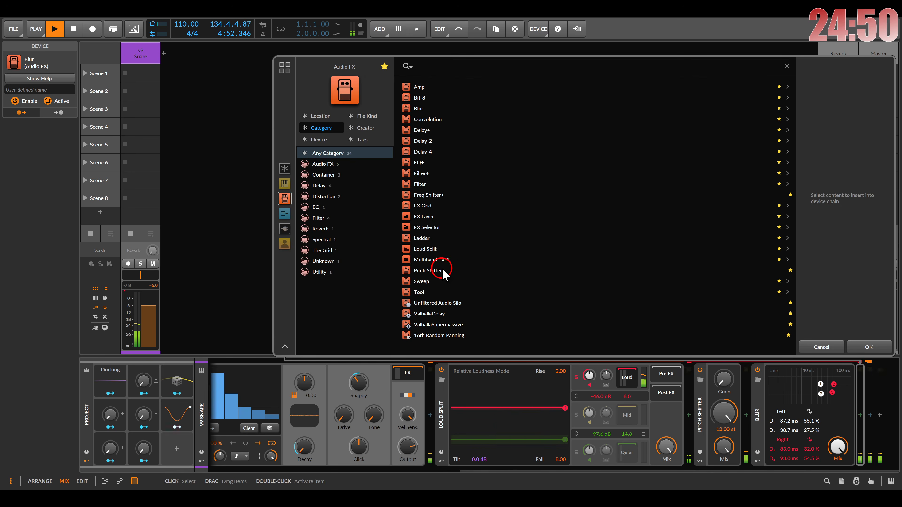
pyautogui.doubleClick(428, 271)
pyautogui.hscroll(2, 783, 428)
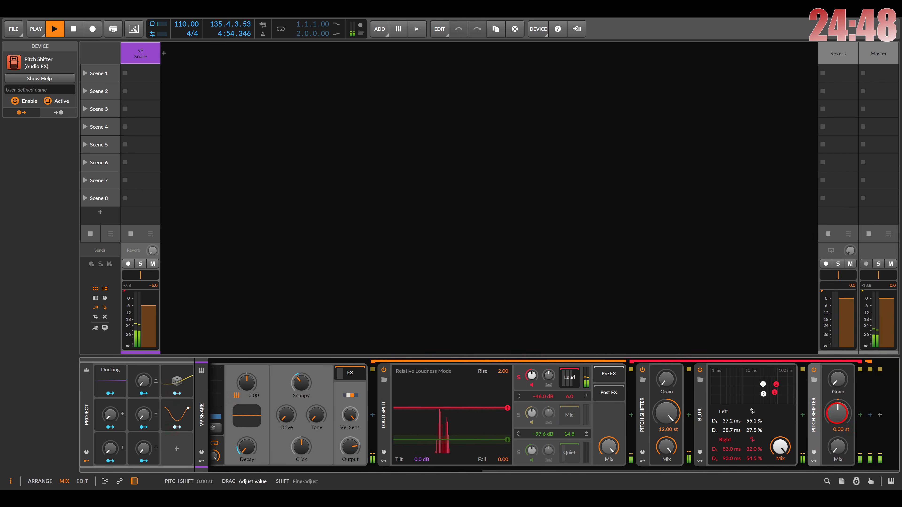
pyautogui.moveTo(836, 413); pyautogui.dragTo(837, 431)
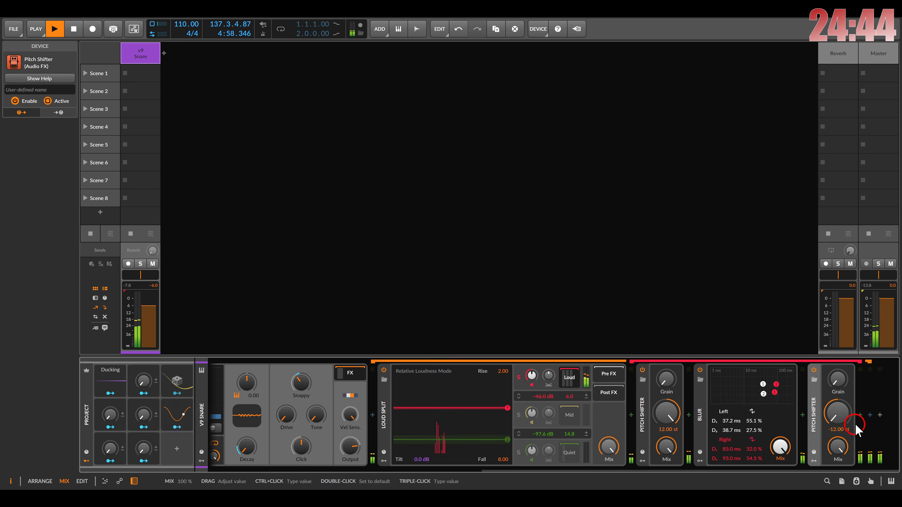
# Insert a Delay+ device after the second Pitch Shifter in the Loud channel's effect chain
pyautogui.click(860, 415)
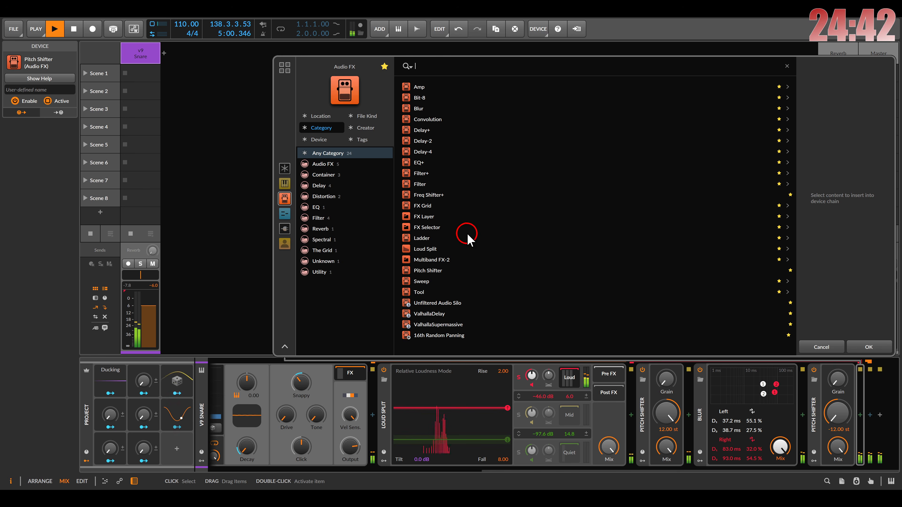
pyautogui.press('Escape')
pyautogui.click(860, 415)
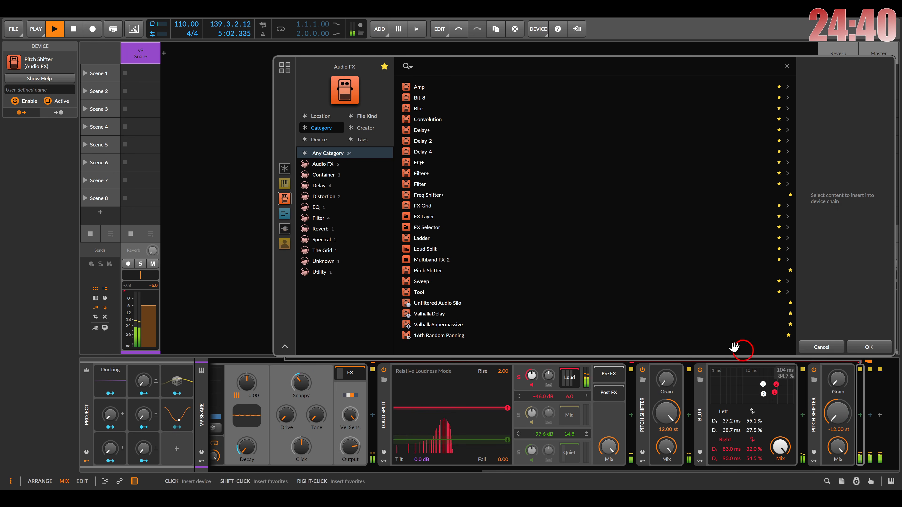
pyautogui.doubleClick(442, 134)
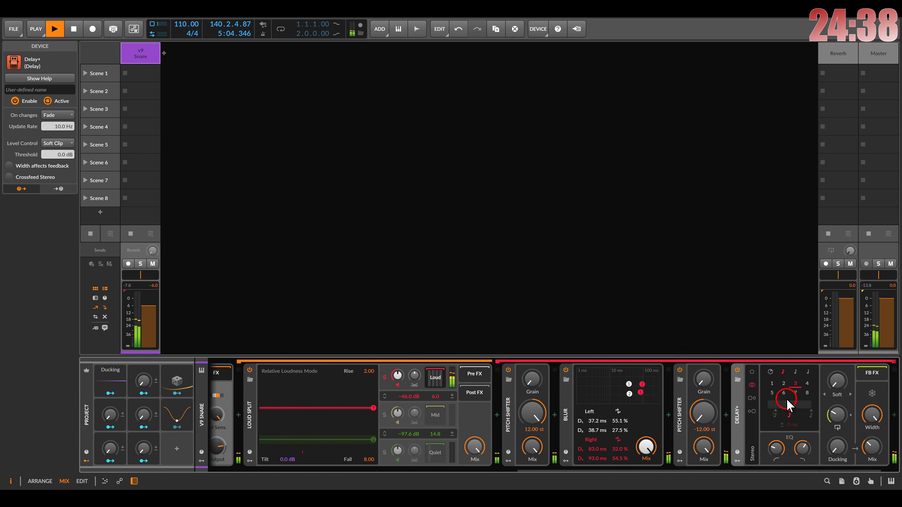
# Raise Delay+'s mix to full, set its low cut to about 340 Hz, and switch the stereo mode to Ping L
pyautogui.click(768, 448)
pyautogui.moveTo(767, 448); pyautogui.dragTo(768, 416)
pyautogui.moveTo(836, 447); pyautogui.dragTo(835, 405)
pyautogui.moveTo(750, 447); pyautogui.dragTo(750, 423)
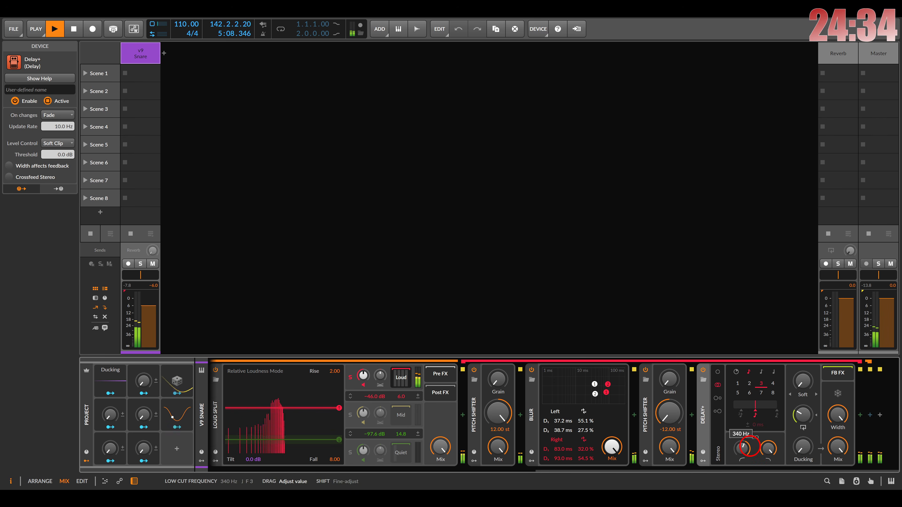
pyautogui.click(718, 398)
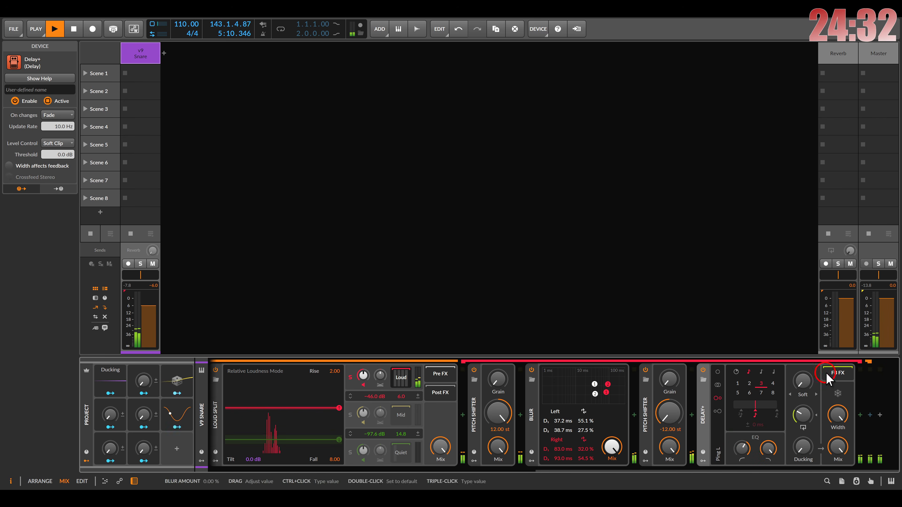
# Insert a Pitch Shifter at 12.00 semitones and full mix into Delay+'s feedback effects chain, and lower the delay's feedback amount
pyautogui.click(860, 415)
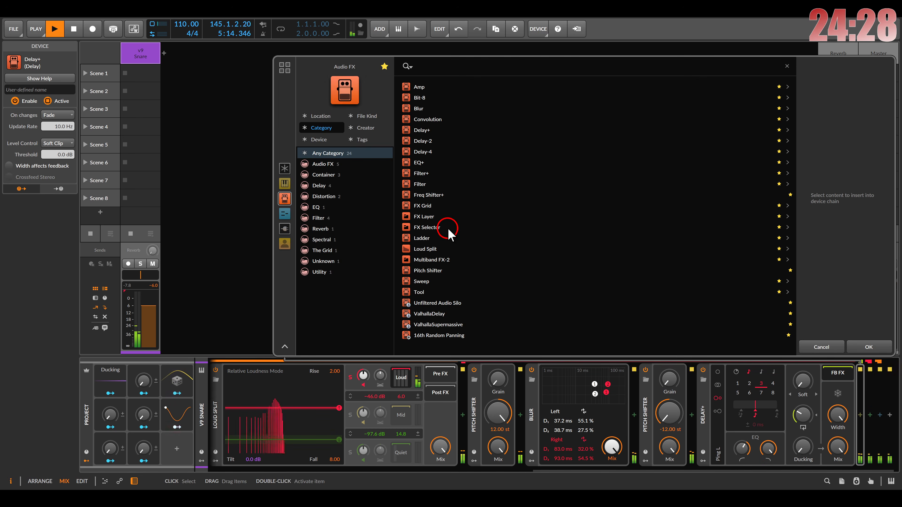
pyautogui.doubleClick(424, 271)
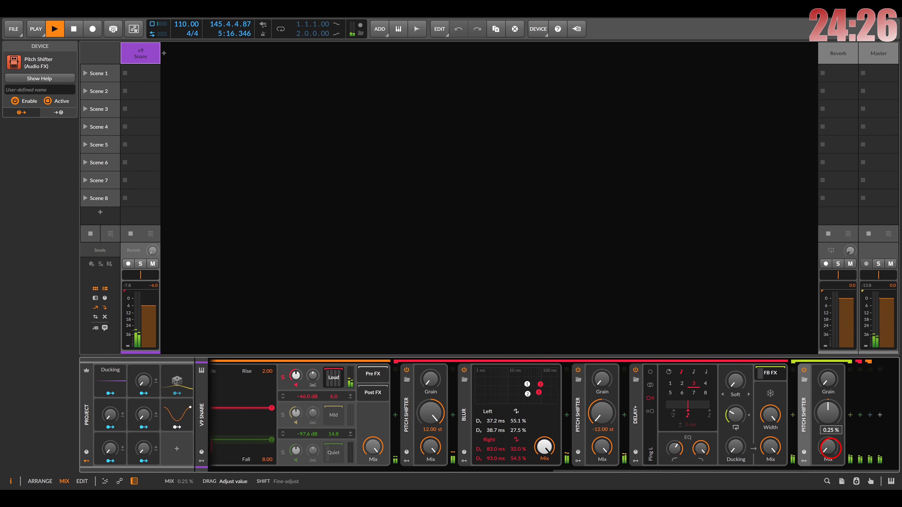
pyautogui.moveTo(831, 449); pyautogui.dragTo(827, 417)
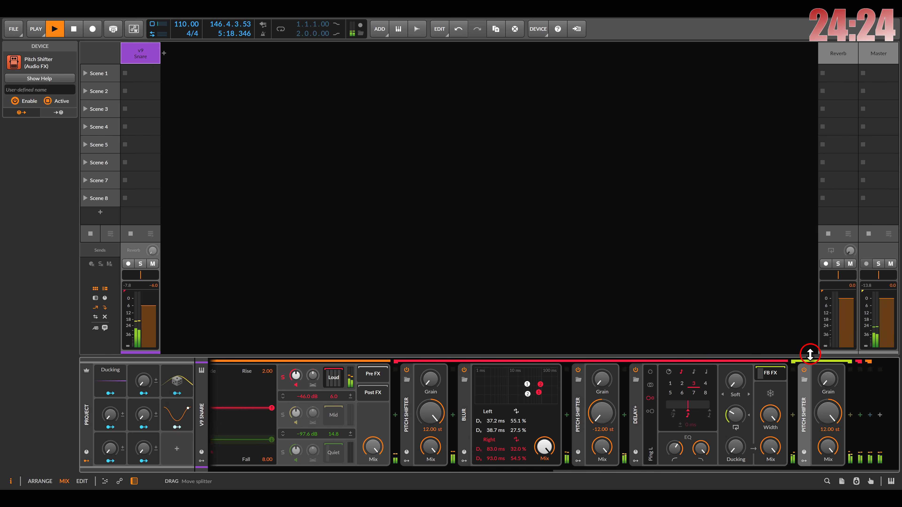
pyautogui.moveTo(739, 411); pyautogui.dragTo(740, 418)
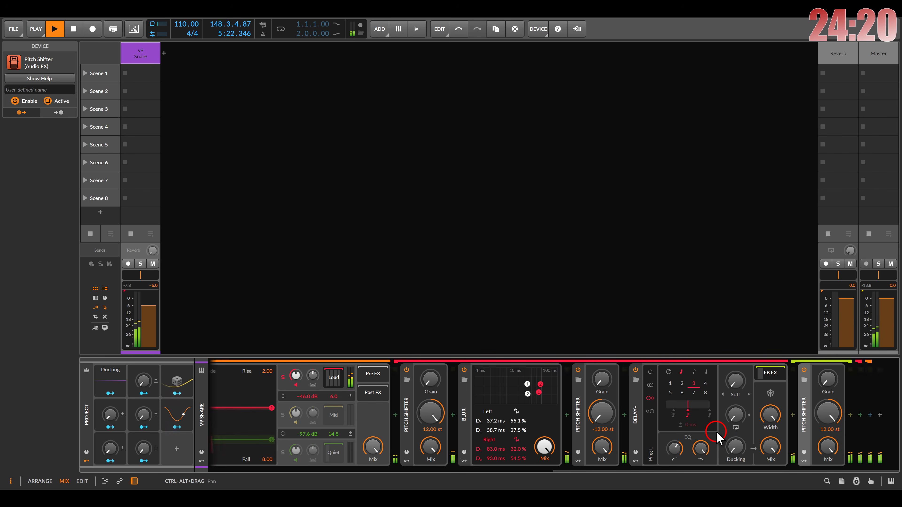
# Unsolo the Loud channel in Loud Split, and bypass and re-enable the device to compare the sound
pyautogui.hscroll(-5, 655, 419)
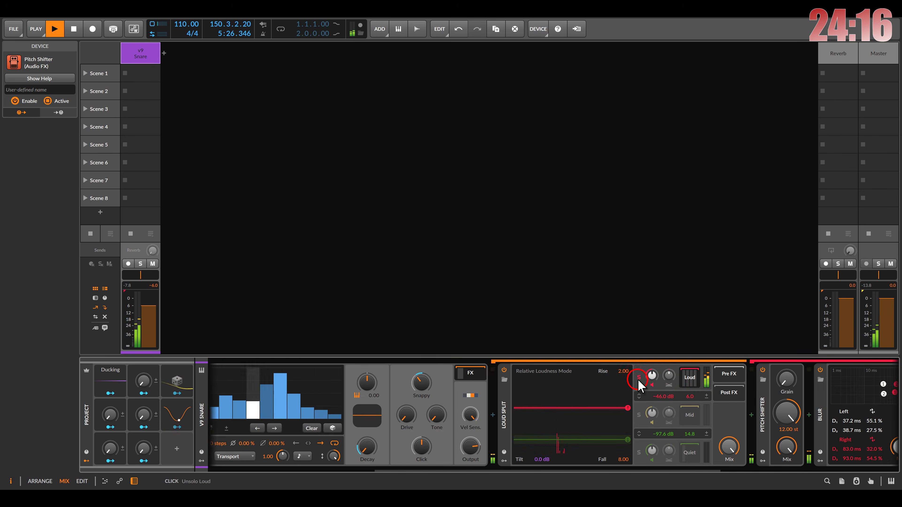
pyautogui.click(639, 379)
pyautogui.click(505, 370)
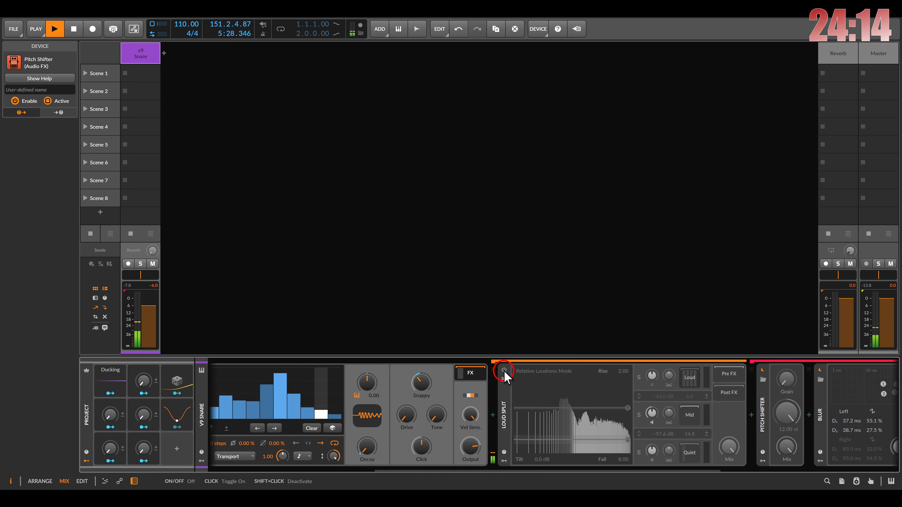
pyautogui.click(505, 371)
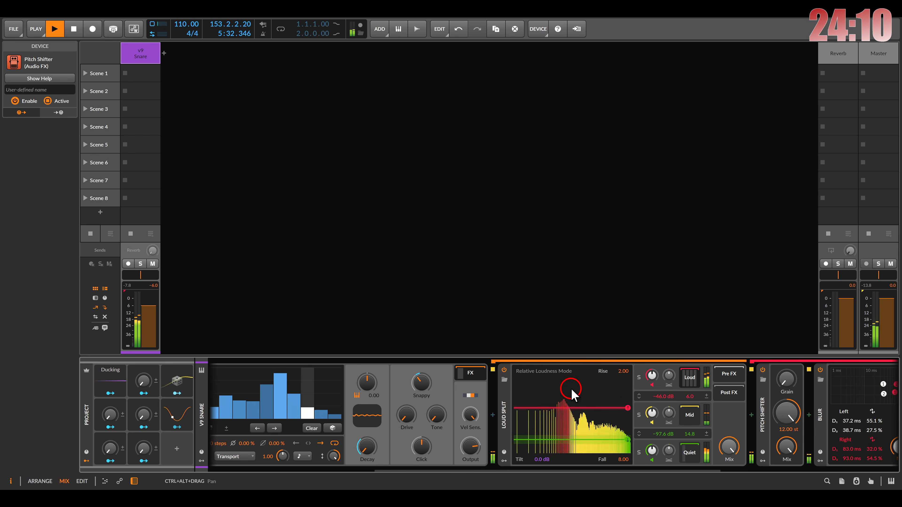
# Lower the mix of the Pitch Shifter in Delay+'s feedback chain and delete the Blur device from the Loud chain
pyautogui.hscroll(10, 600, 399)
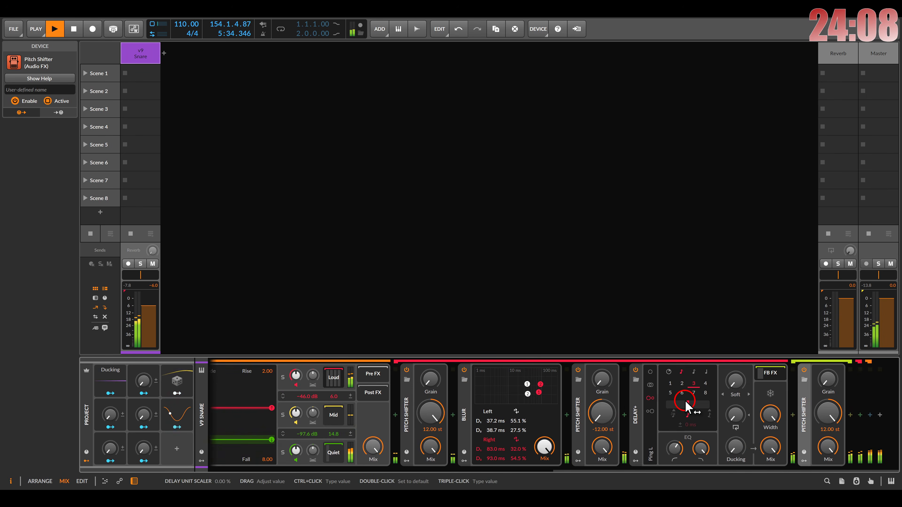
pyautogui.moveTo(828, 445); pyautogui.dragTo(829, 455)
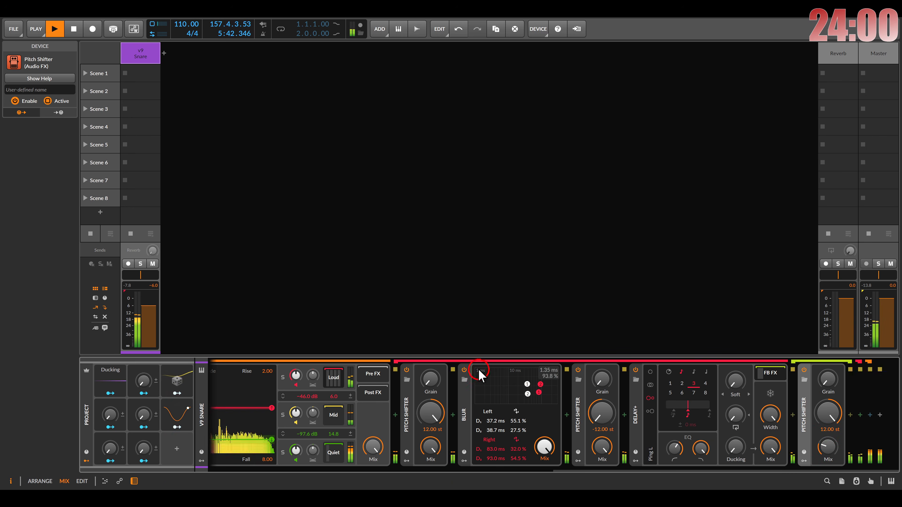
pyautogui.click(464, 371)
pyautogui.click(464, 405)
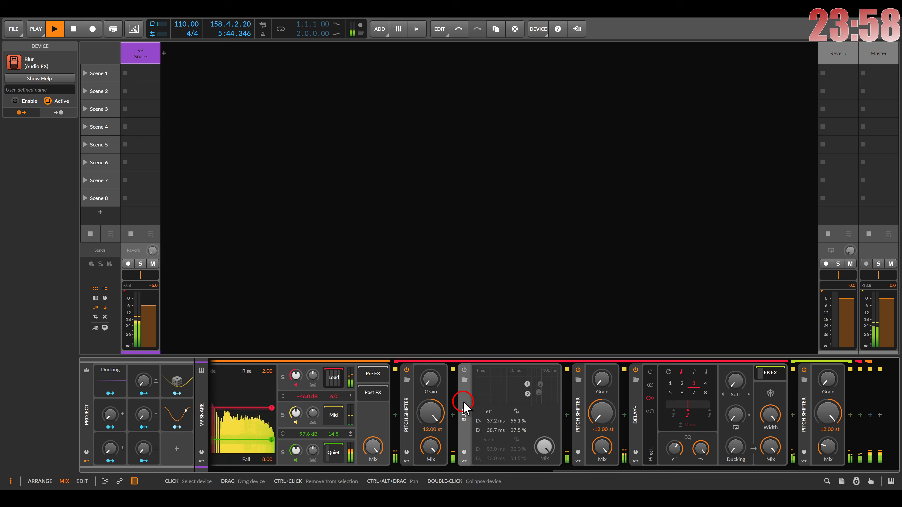
pyautogui.press('Delete')
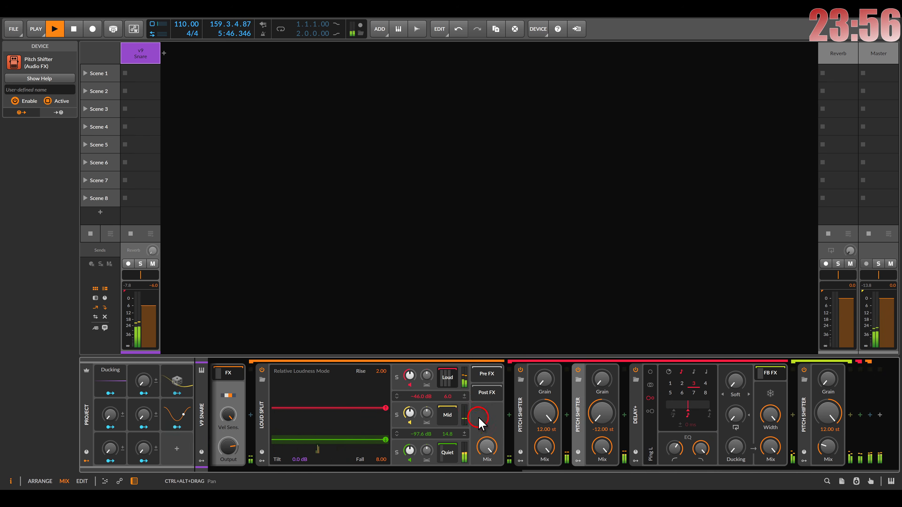
# Solo the Mid channel in Loud Split and insert a Bit-8 device into its effect chain
pyautogui.moveTo(479, 416); pyautogui.dragTo(668, 405)
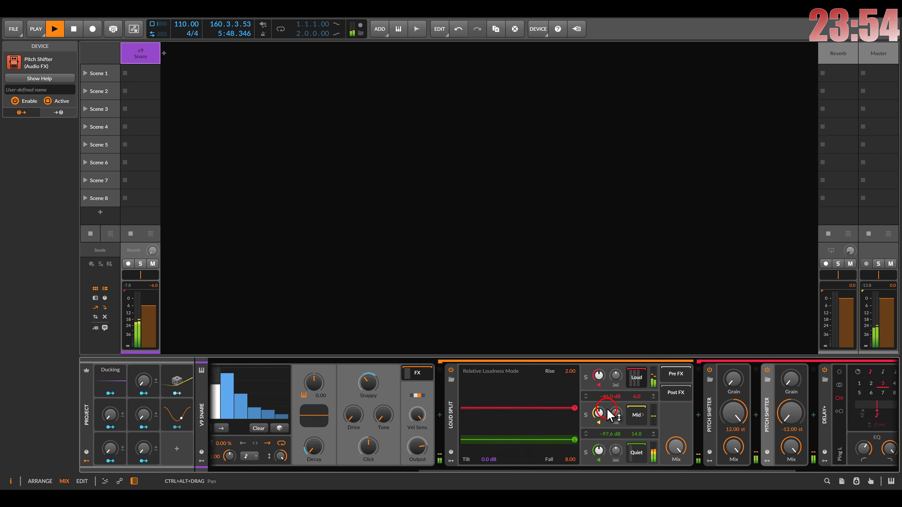
pyautogui.click(584, 418)
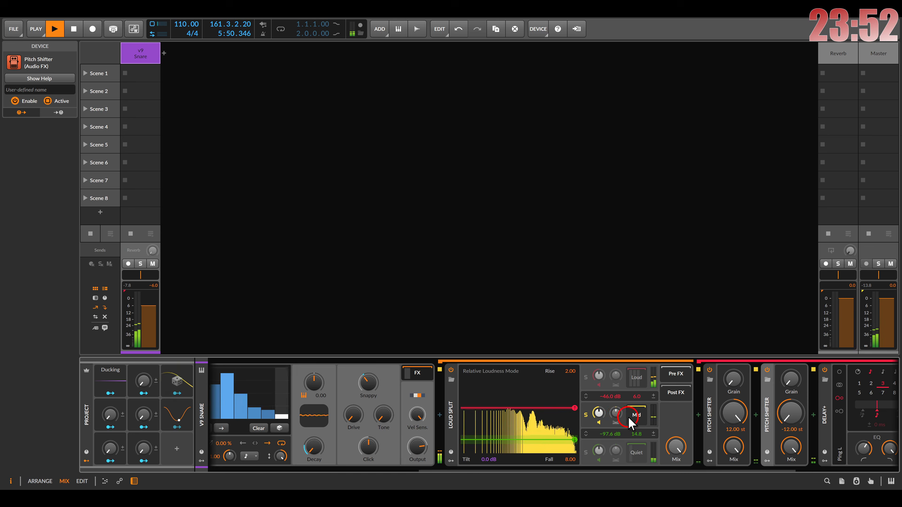
pyautogui.click(639, 421)
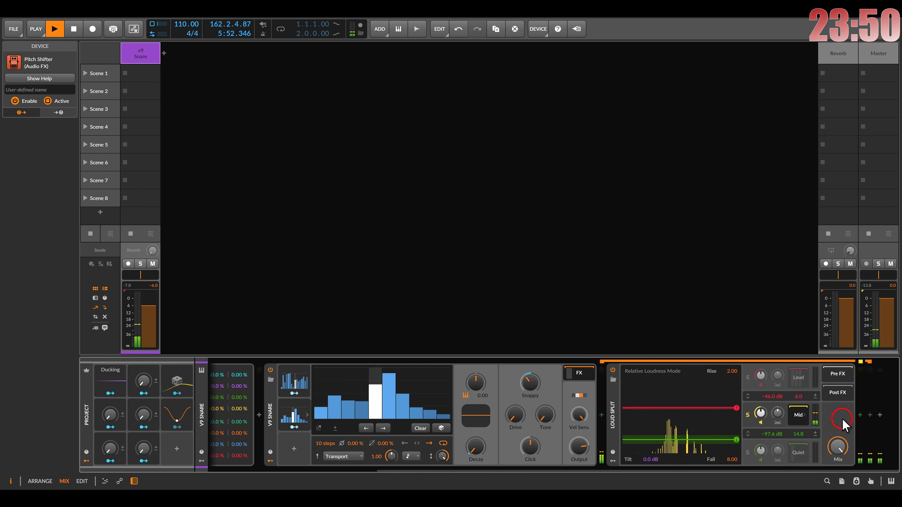
pyautogui.click(870, 415)
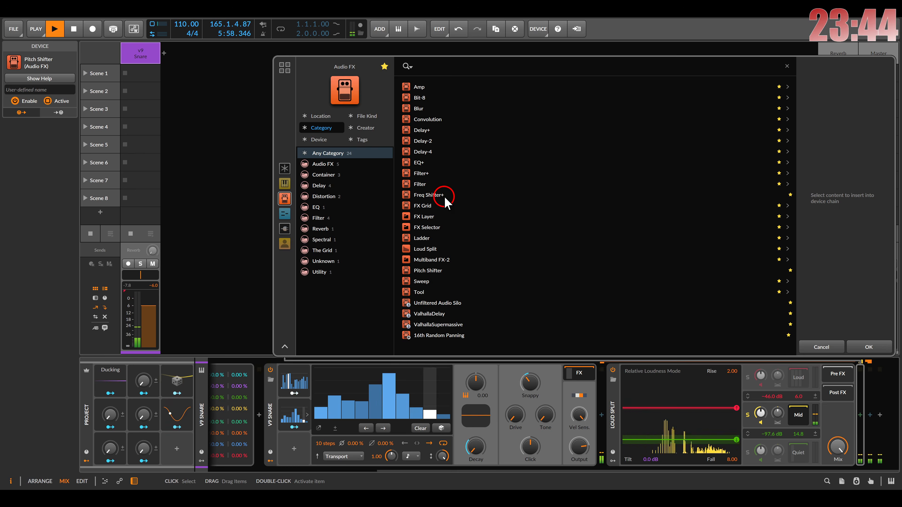
pyautogui.click(433, 98)
pyautogui.doubleClick(433, 98)
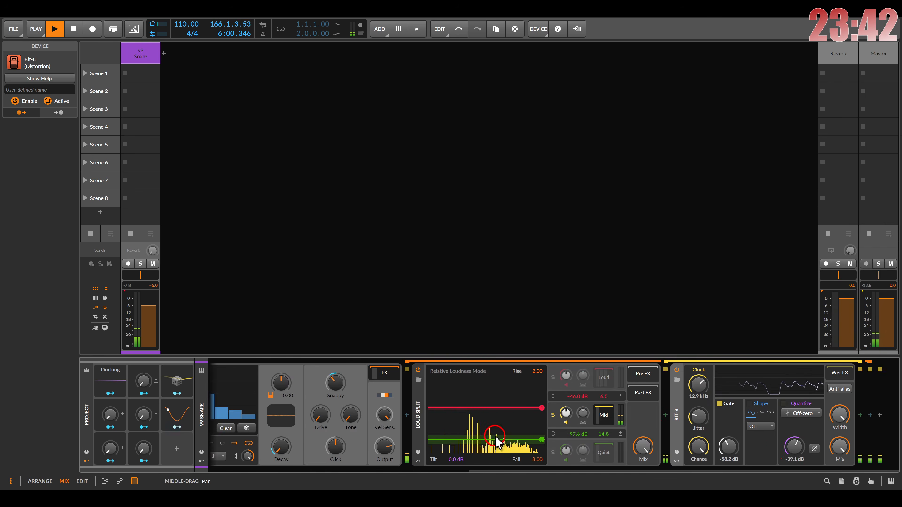
# Set Bit-8's quantization level to -12.9 dB, enable anti-aliasing, and shape with Soft Clip at +9.1 dB
pyautogui.moveTo(791, 456); pyautogui.dragTo(791, 453)
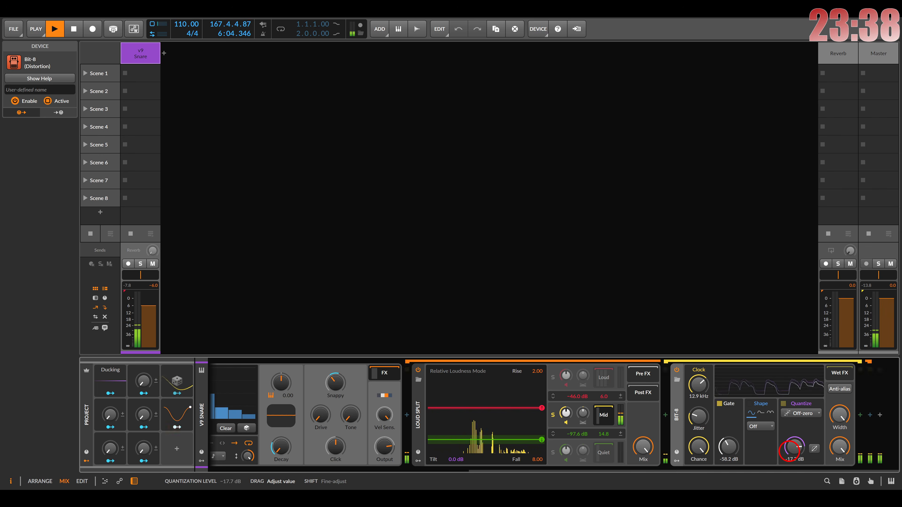
pyautogui.moveTo(789, 451); pyautogui.dragTo(789, 450)
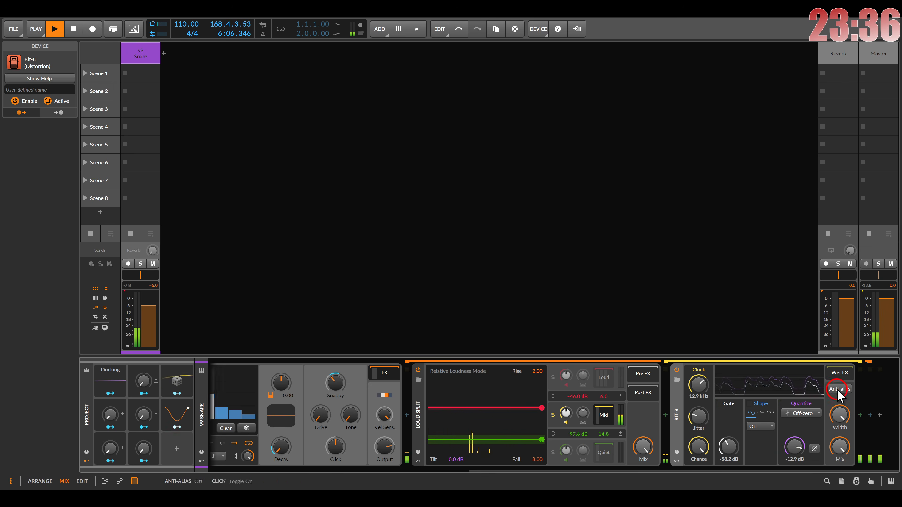
pyautogui.click(760, 426)
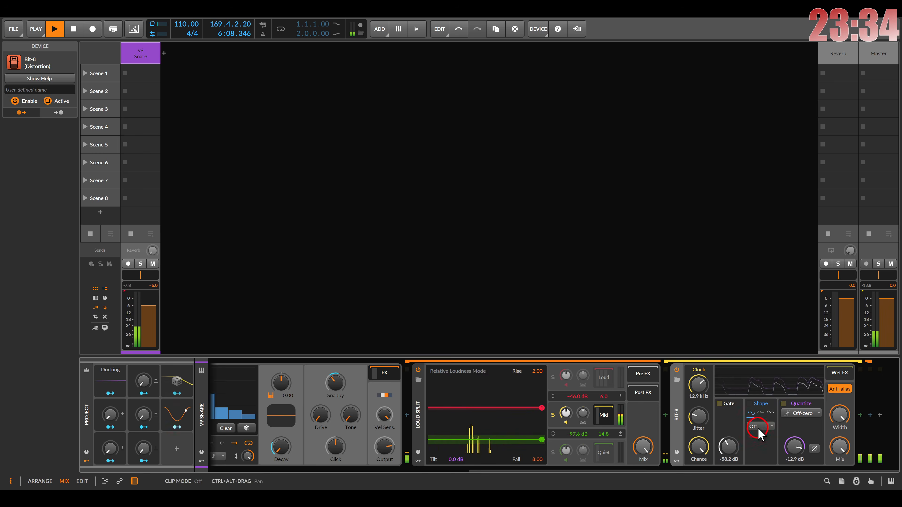
pyautogui.click(765, 441)
pyautogui.moveTo(760, 448); pyautogui.dragTo(759, 449)
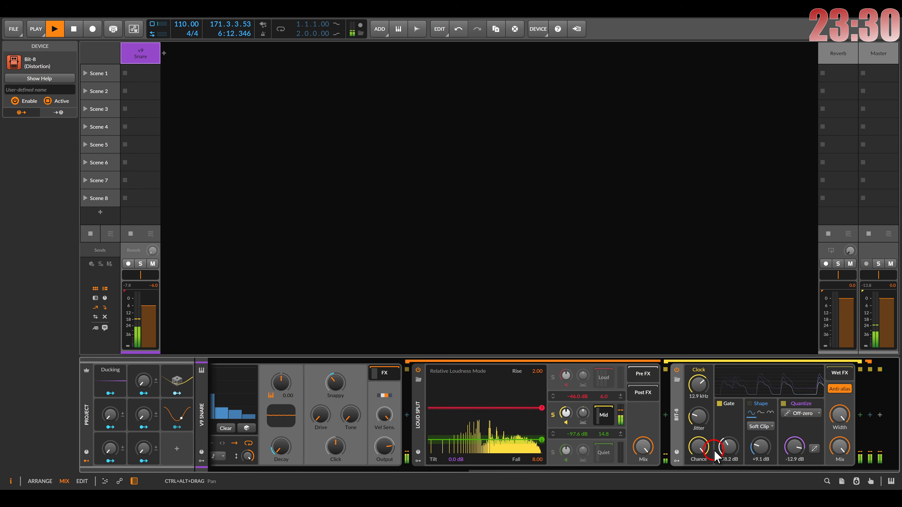
# Raise Bit-8's clock to 100.0 kHz and turn its jitter down
pyautogui.moveTo(694, 383); pyautogui.dragTo(694, 384)
pyautogui.moveTo(700, 418); pyautogui.dragTo(705, 459)
# Change Bit-8's clip mode to Hard Clip at +11.7 dB, briefly try half rectification, and compare with the device bypassed
pyautogui.click(759, 428)
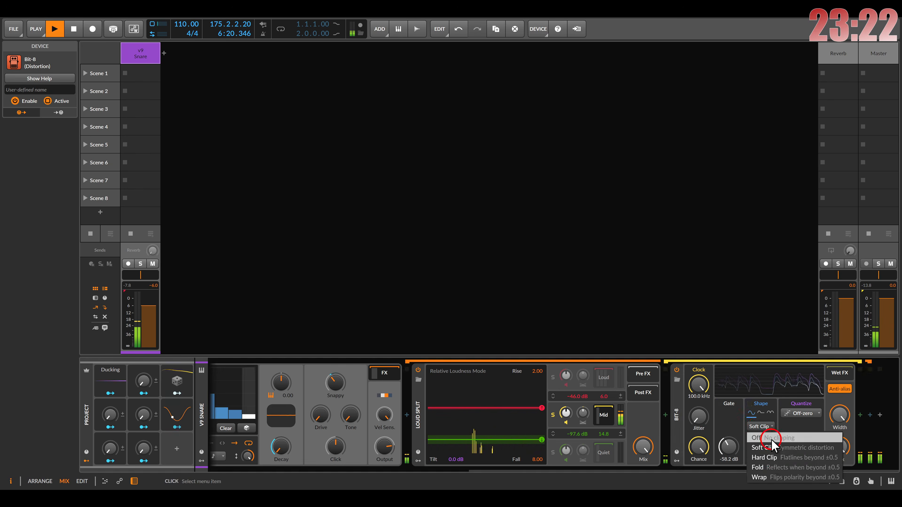
pyautogui.click(764, 459)
pyautogui.moveTo(760, 449); pyautogui.dragTo(759, 449)
pyautogui.click(763, 414)
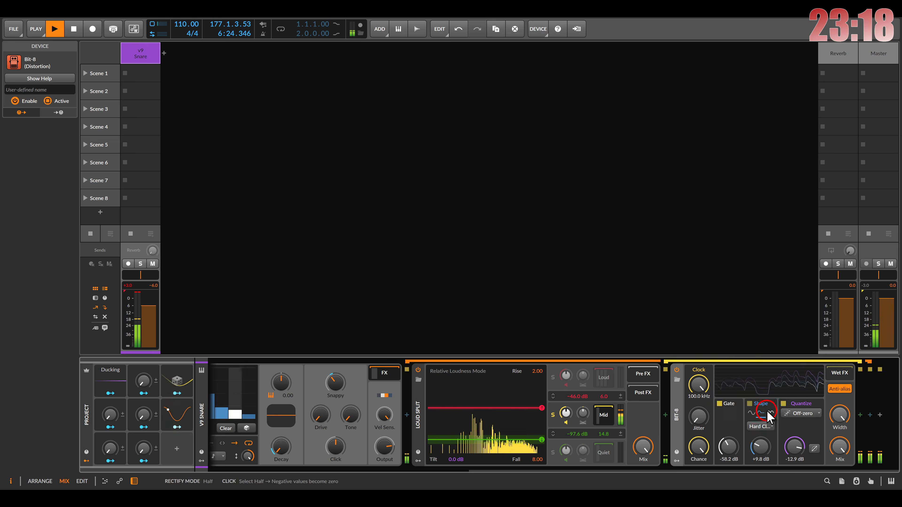
pyautogui.click(751, 413)
pyautogui.click(683, 374)
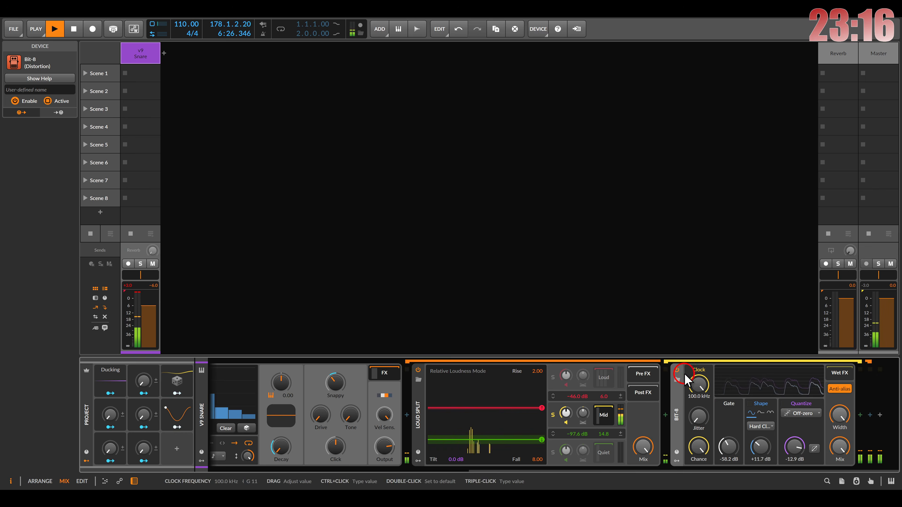
pyautogui.click(678, 370)
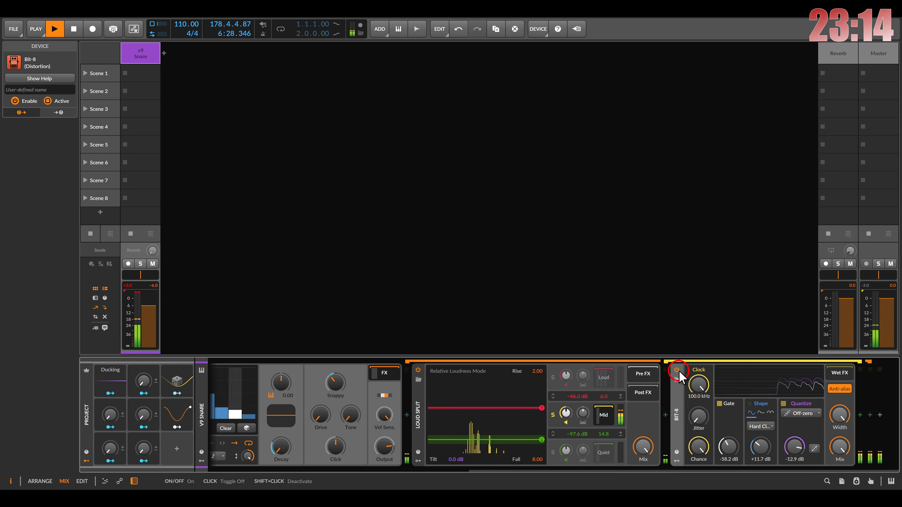
# Insert a Delay+ device after Bit-8 in the Mid channel's chain and adjust its EQ
pyautogui.click(859, 414)
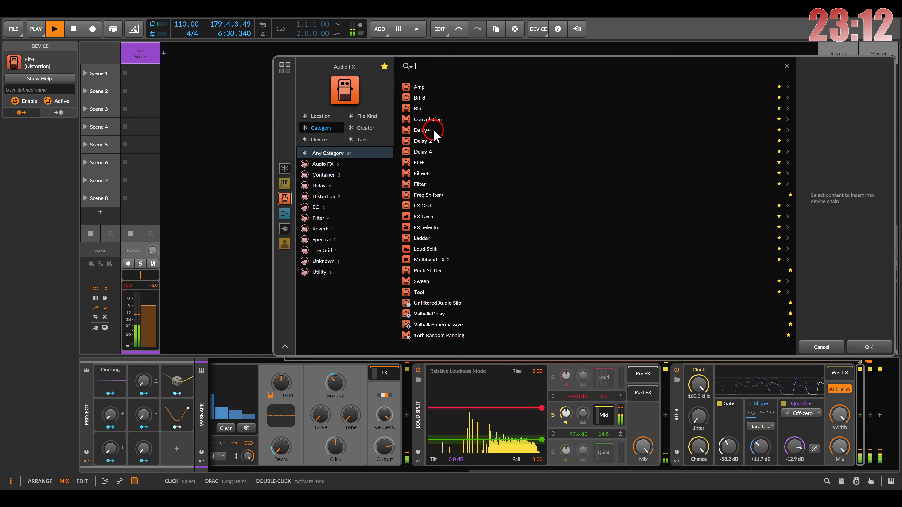
pyautogui.doubleClick(433, 132)
pyautogui.click(766, 449)
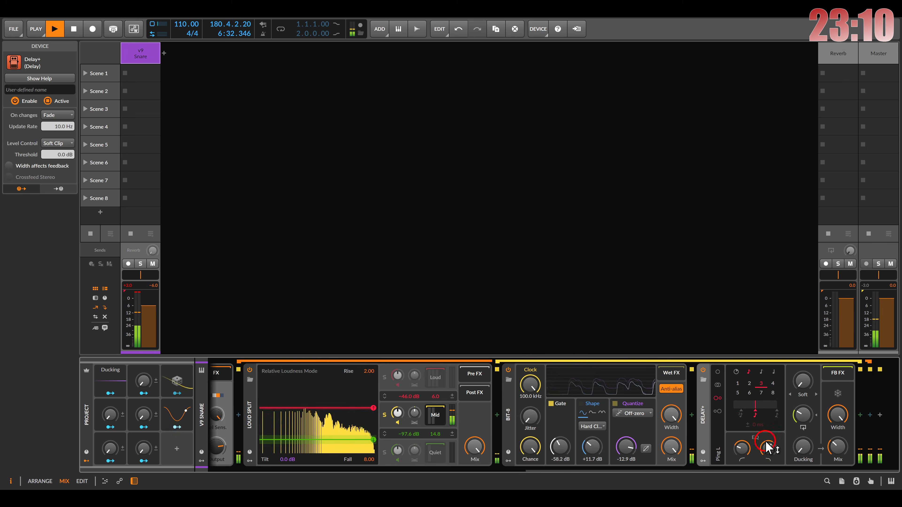
# Unsolo the Mid channel in Loud Split to hear all three loudness bands together
pyautogui.click(383, 415)
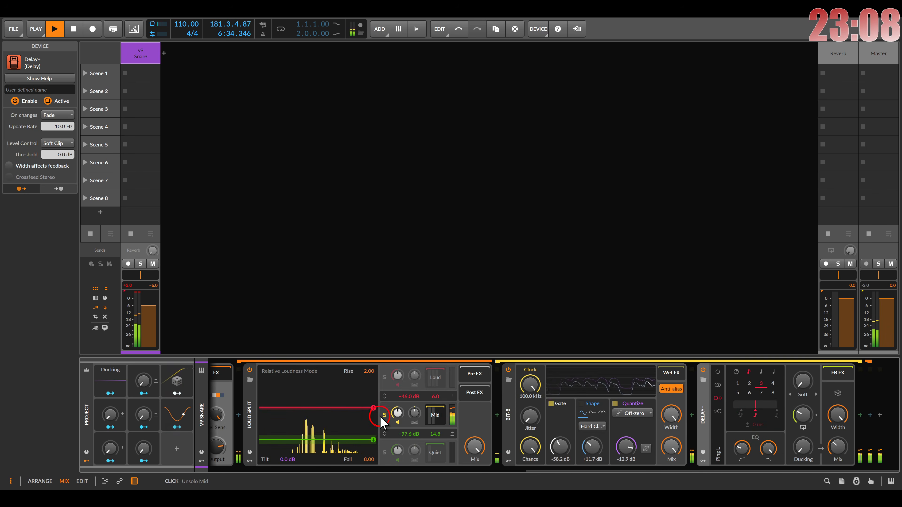
pyautogui.click(383, 417)
pyautogui.moveTo(384, 421); pyautogui.dragTo(719, 431)
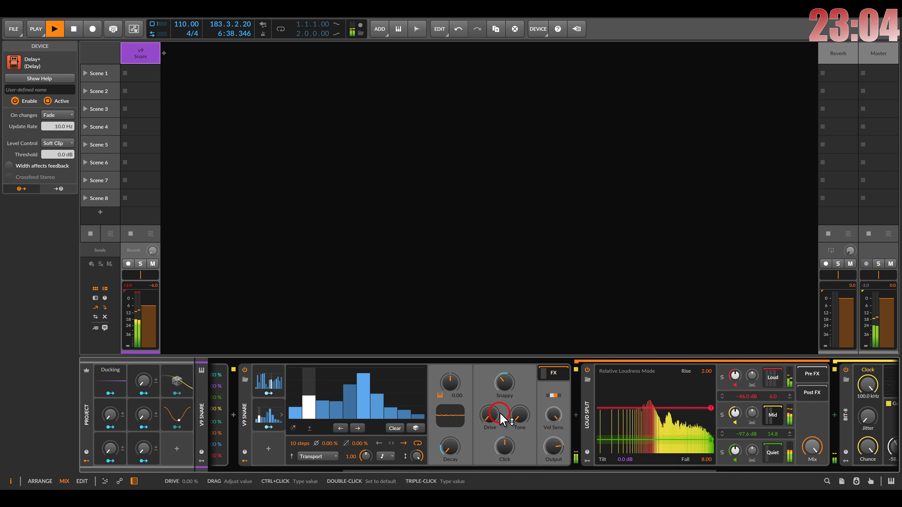
# Set Stepwise's orange lane to note G3 with a length of 8 steps and place a hit on step 1
pyautogui.moveTo(493, 411); pyautogui.dragTo(786, 409)
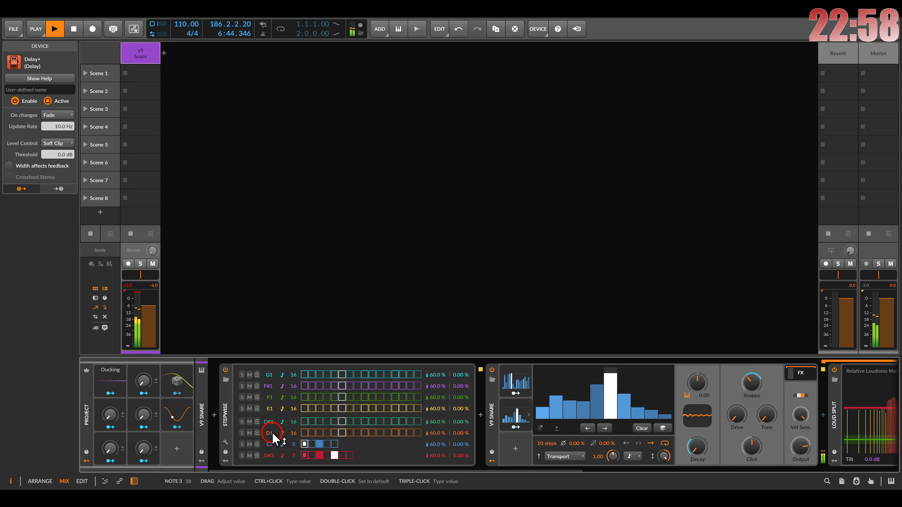
pyautogui.moveTo(272, 434); pyautogui.dragTo(300, 440)
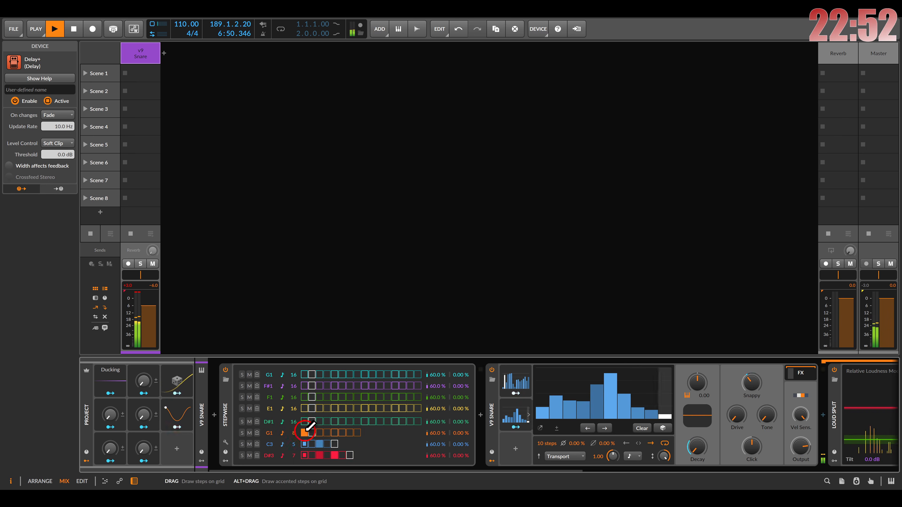
pyautogui.click(305, 432)
pyautogui.moveTo(271, 432); pyautogui.dragTo(273, 439)
# Accent step 1 and add step 3 in the G3 lane, then try a hit on step 6 and remove it
pyautogui.keyDown('alt'); pyautogui.click(306, 432); pyautogui.keyUp('alt')
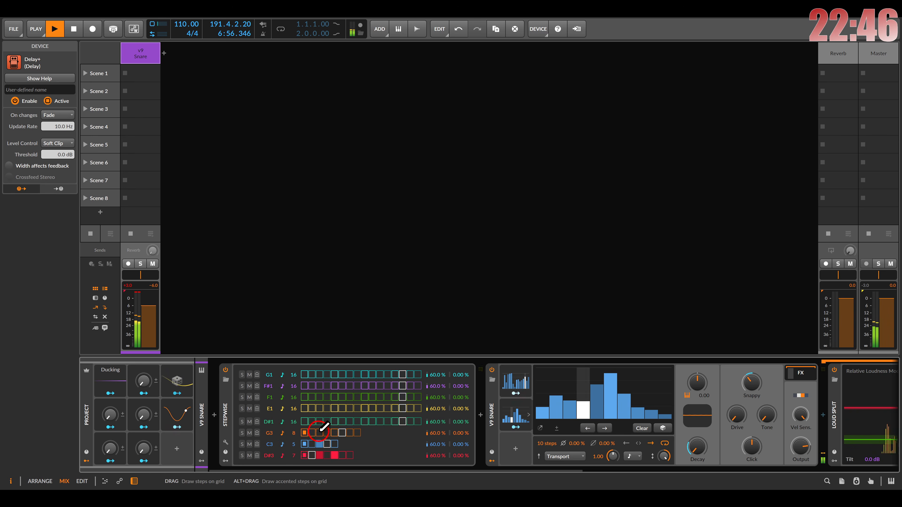
pyautogui.click(319, 433)
pyautogui.click(342, 432)
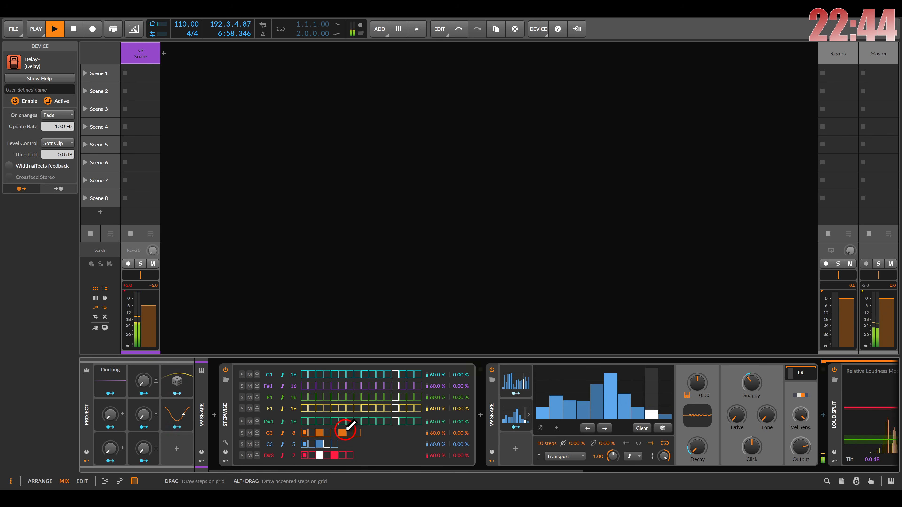
pyautogui.click(340, 432)
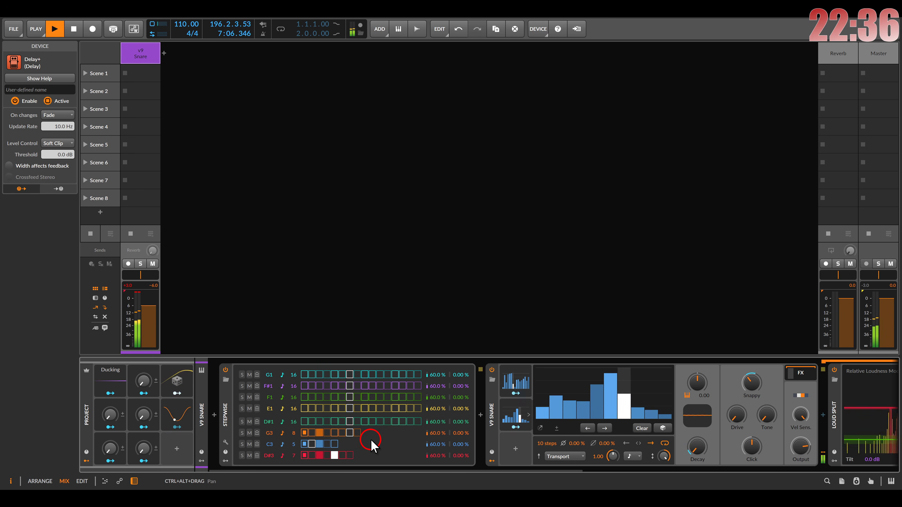
# Hide v9 Snare's modulators and reset the snare track's peak level
pyautogui.click(492, 461)
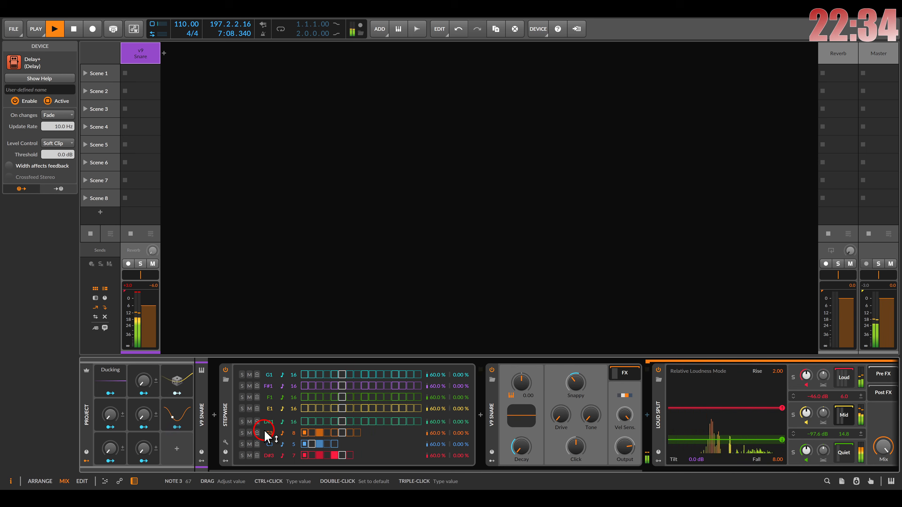
pyautogui.doubleClick(212, 247)
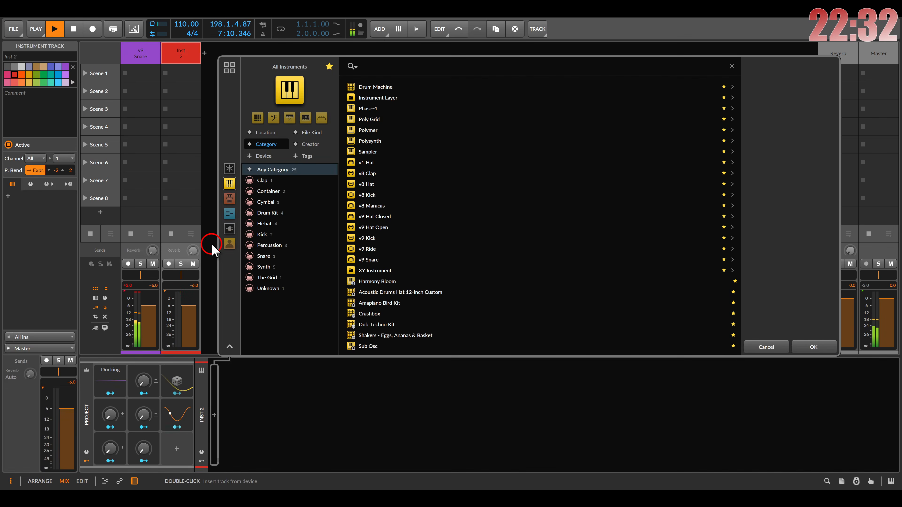
pyautogui.click(212, 246)
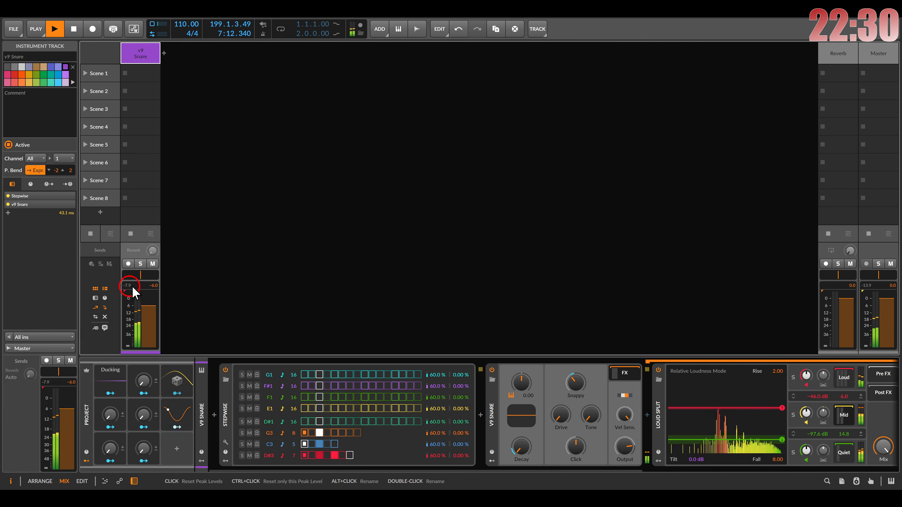
pyautogui.click(145, 288)
# Add a v9 Kick instrument track with an empty clip in Scene 1 and set the tempo to 131 BPM
pyautogui.doubleClick(194, 221)
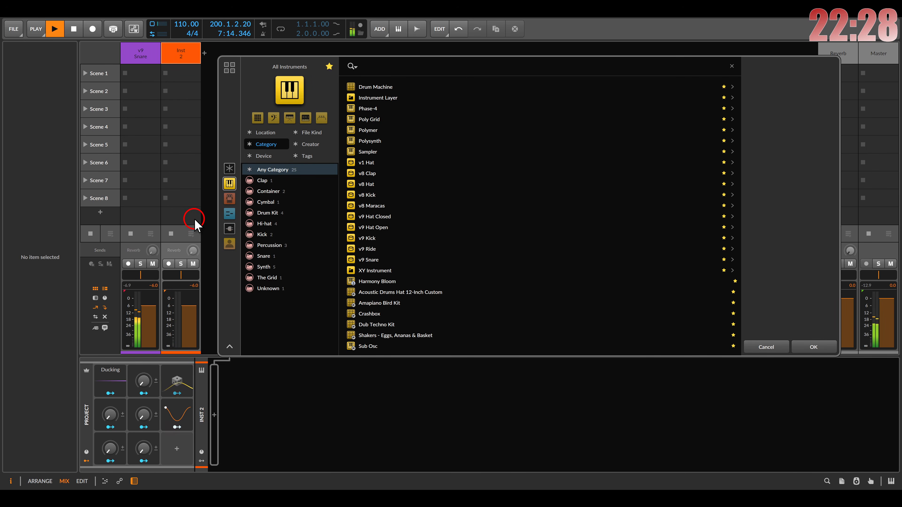
pyautogui.doubleClick(353, 239)
pyautogui.doubleClick(175, 74)
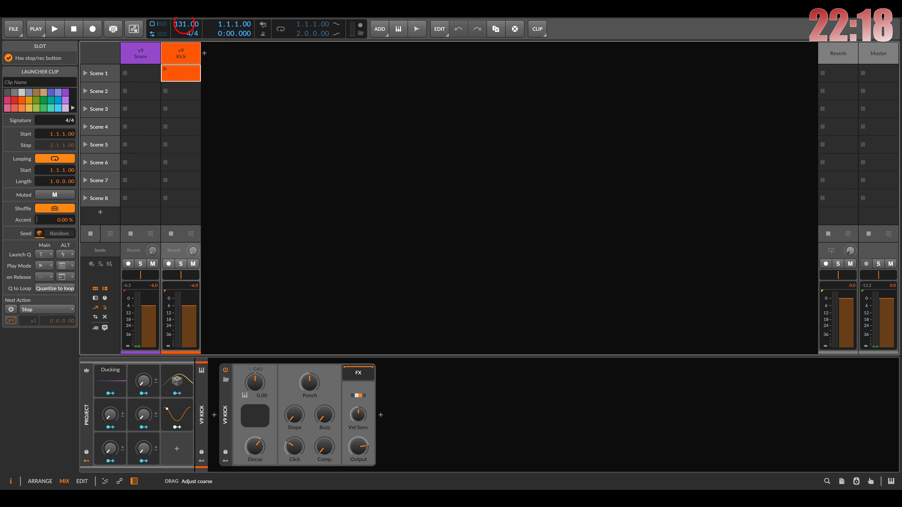
# Launch the kick clip in Scene 1 and open it in an enlarged note editor
pyautogui.click(166, 70)
pyautogui.doubleClick(177, 71)
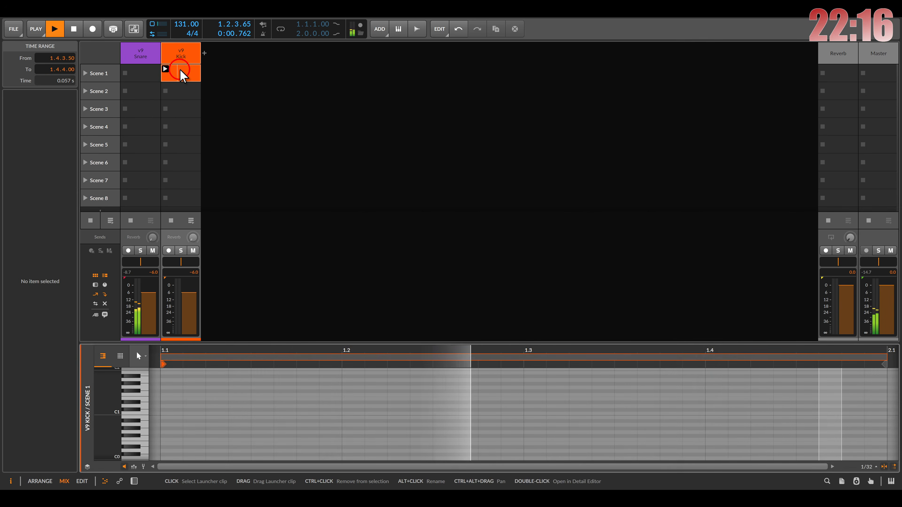
pyautogui.moveTo(433, 343); pyautogui.dragTo(443, 151)
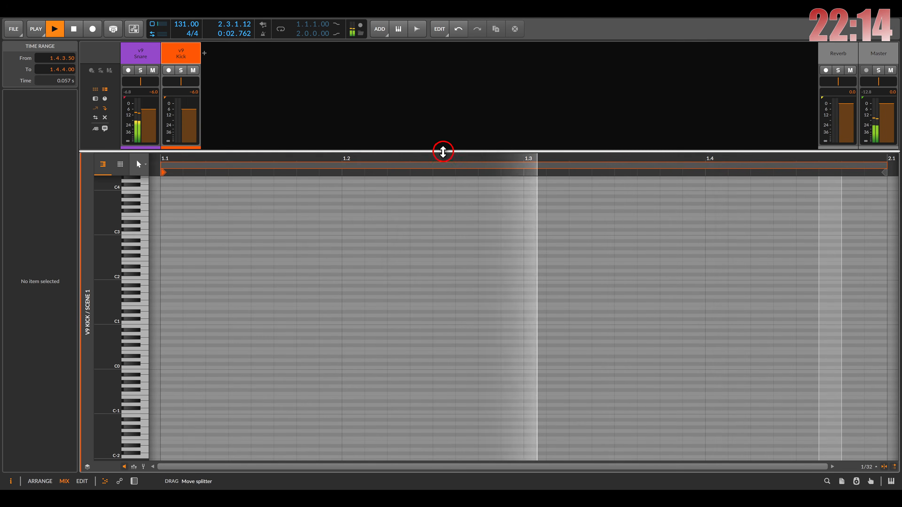
# Draw sixteenth-note C2 kicks at 1.1.1, 1.1.4, 1.3.1, 1.4.1 and 1.4.4 in the kick clip
pyautogui.scroll(-5, 235, 284)
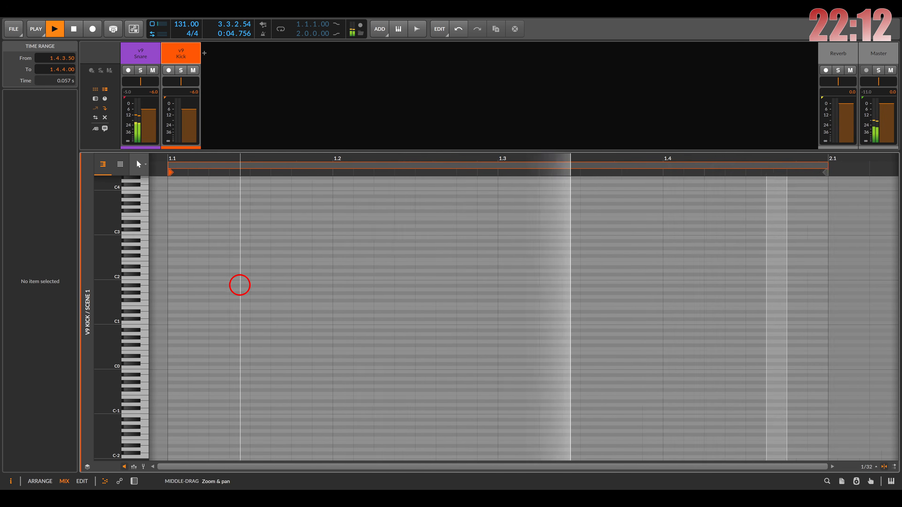
pyautogui.doubleClick(216, 278)
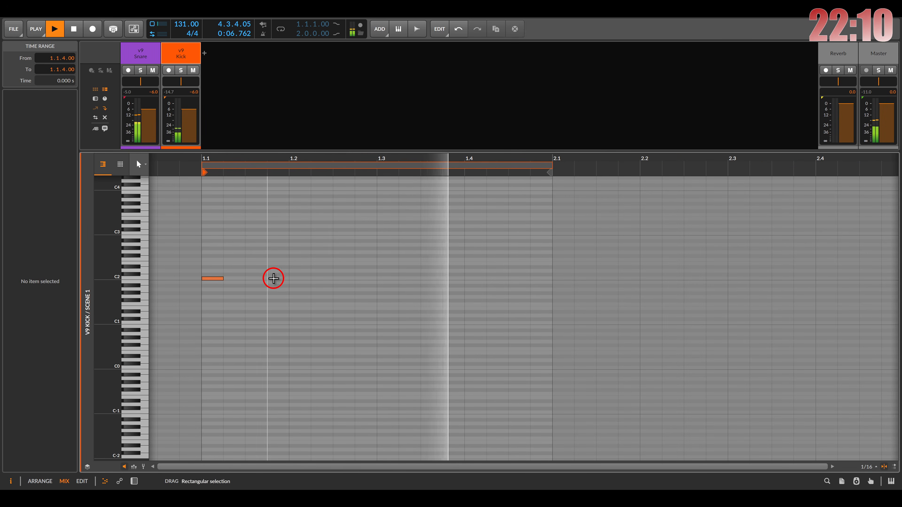
pyautogui.doubleClick(272, 279)
pyautogui.doubleClick(390, 277)
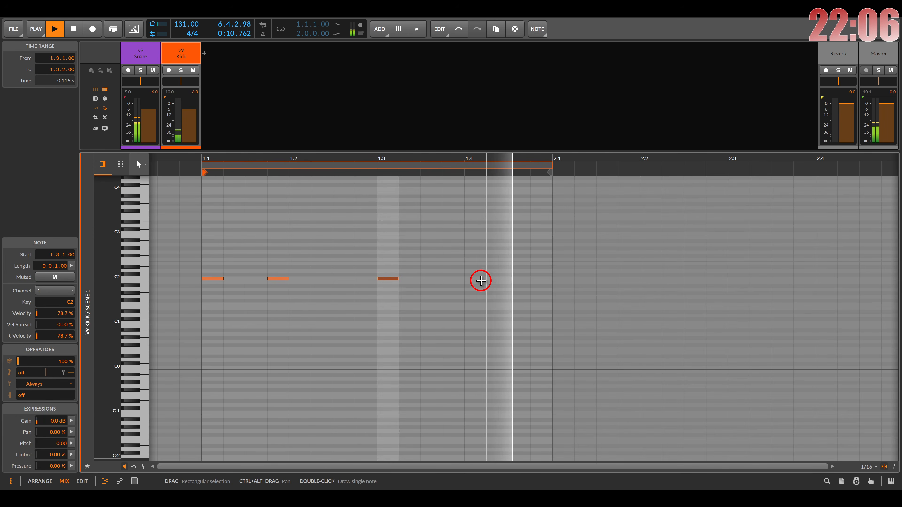
pyautogui.doubleClick(476, 278)
pyautogui.click(513, 279)
pyautogui.doubleClick(512, 278)
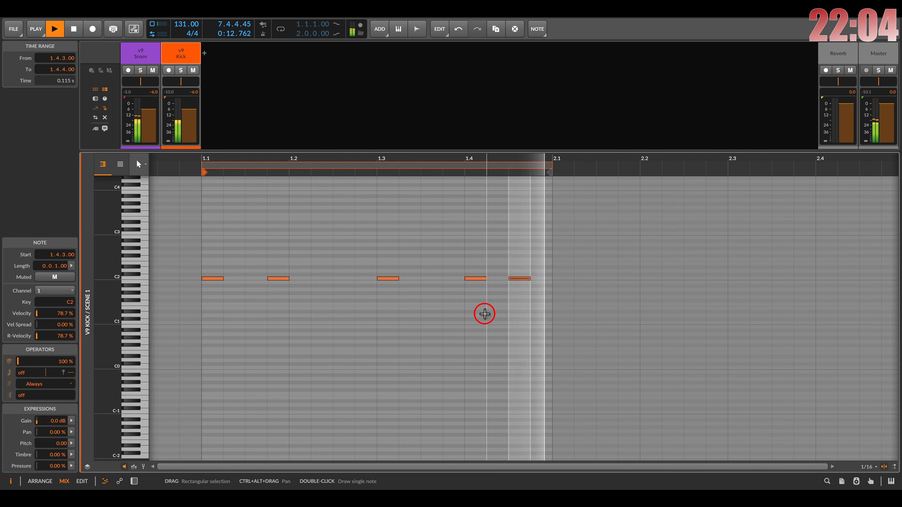
pyautogui.press('Right')
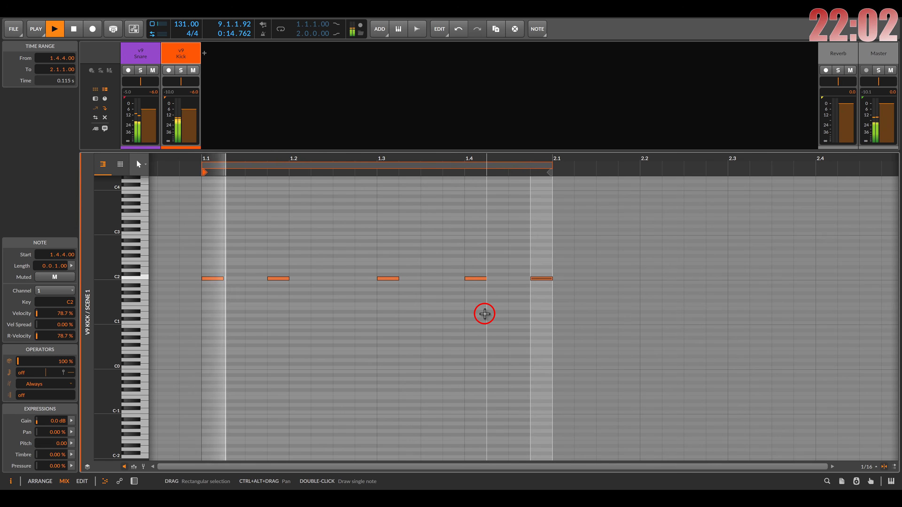
# Expand the project's Ducking sidechain modulator and set its audio source to v9 Kick Out
pyautogui.click(187, 54)
pyautogui.press('d')
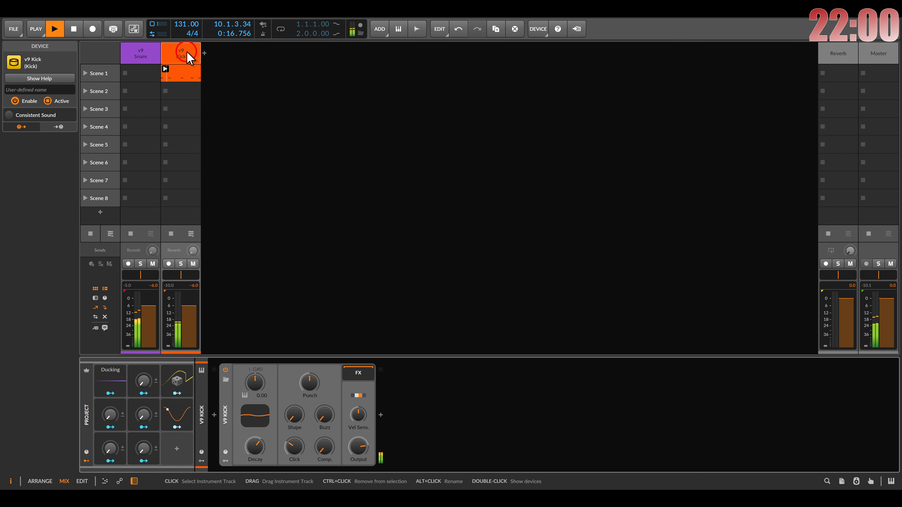
pyautogui.click(112, 381)
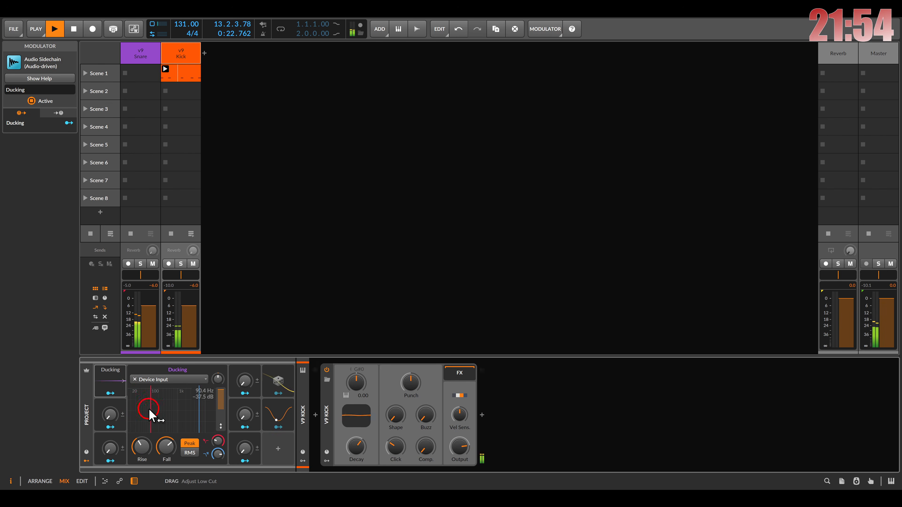
pyautogui.click(149, 380)
pyautogui.moveTo(178, 424)
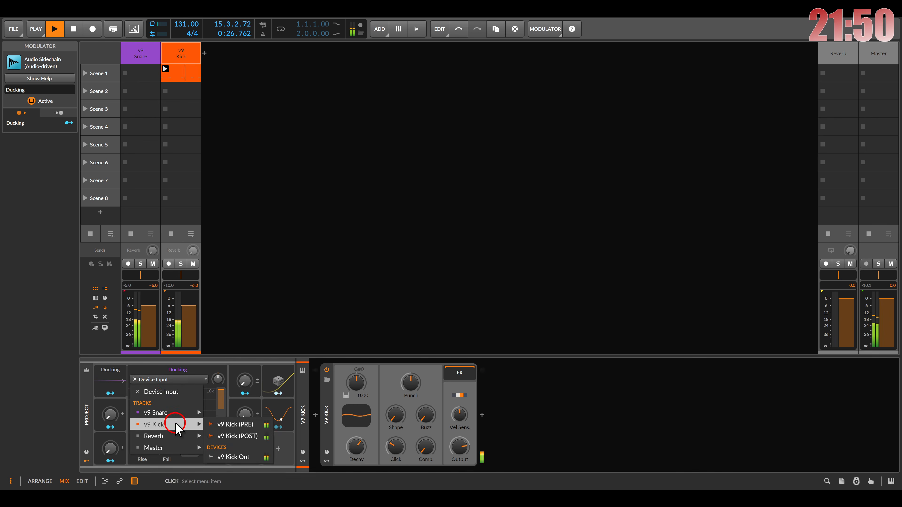
pyautogui.click(222, 454)
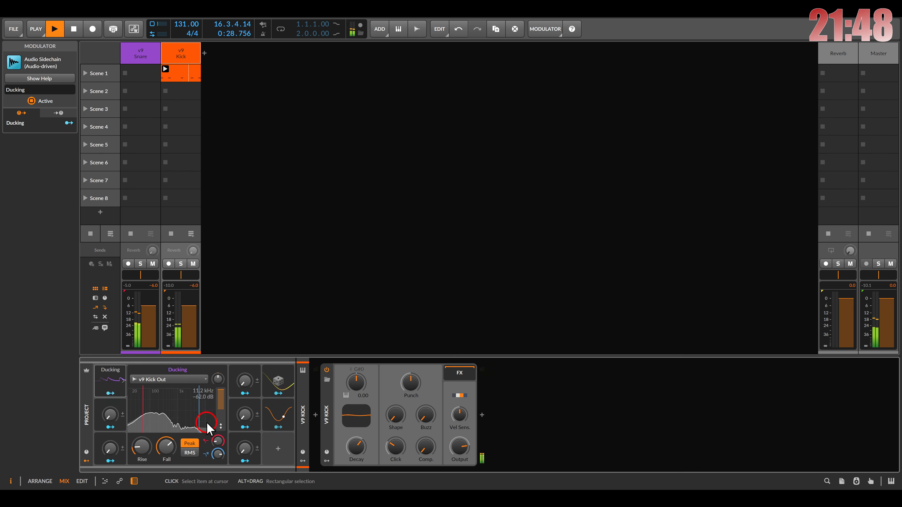
# Map the Ducking modulator to v9 Kick's Output at -1.26 and raise the modulator's gain to about +4.2 dB
pyautogui.click(110, 394)
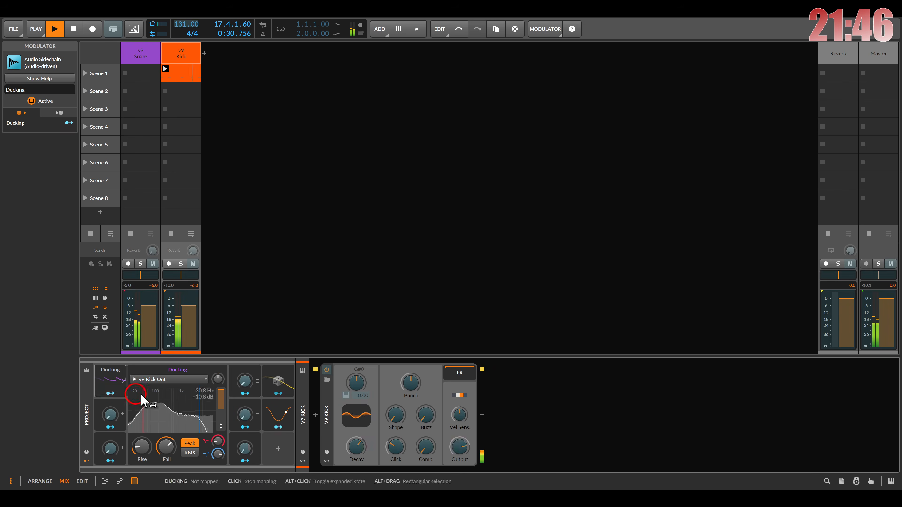
pyautogui.click(458, 446)
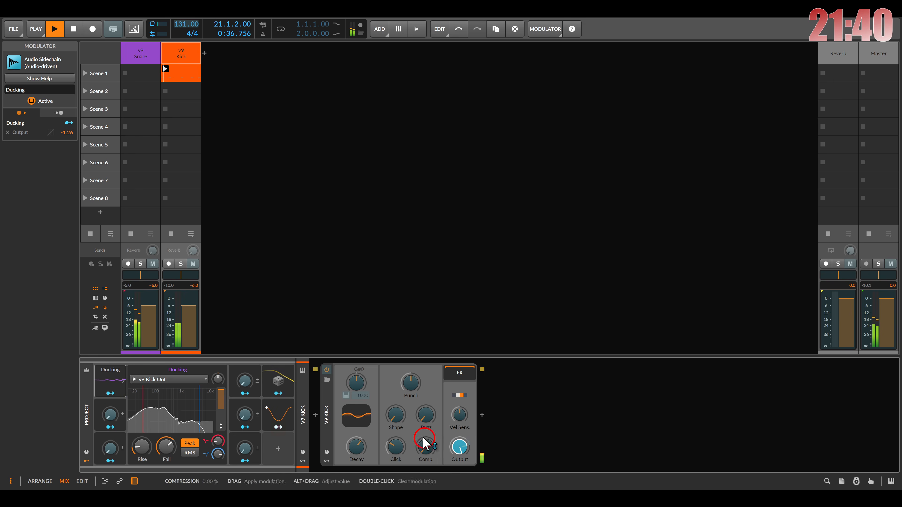
pyautogui.click(110, 394)
pyautogui.moveTo(220, 384); pyautogui.dragTo(220, 383)
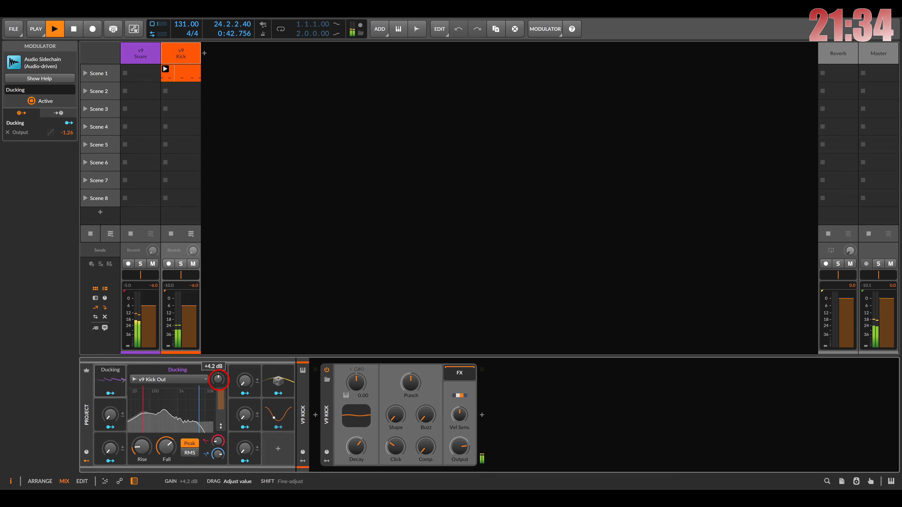
pyautogui.click(111, 393)
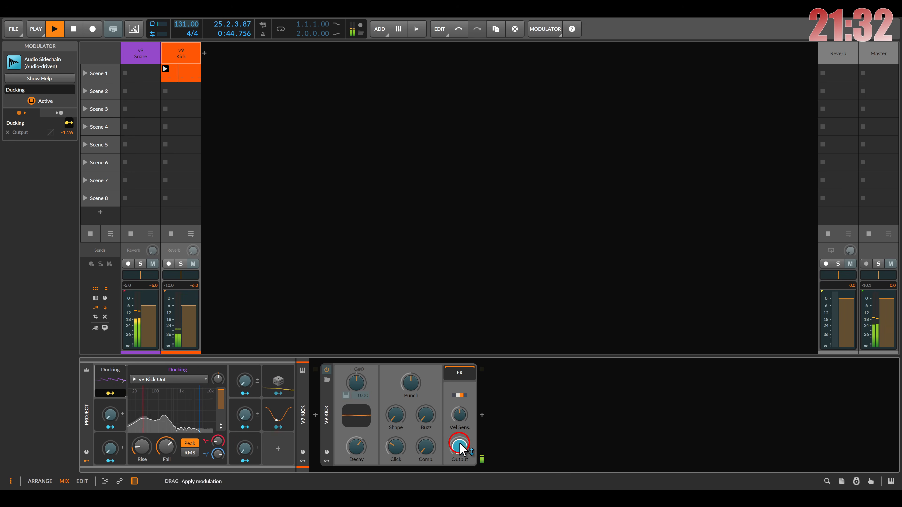
# Map the Ducking modulator to v9 Snare's Output with a negative amount and set the Output level to about -5.1 dB
pyautogui.click(139, 54)
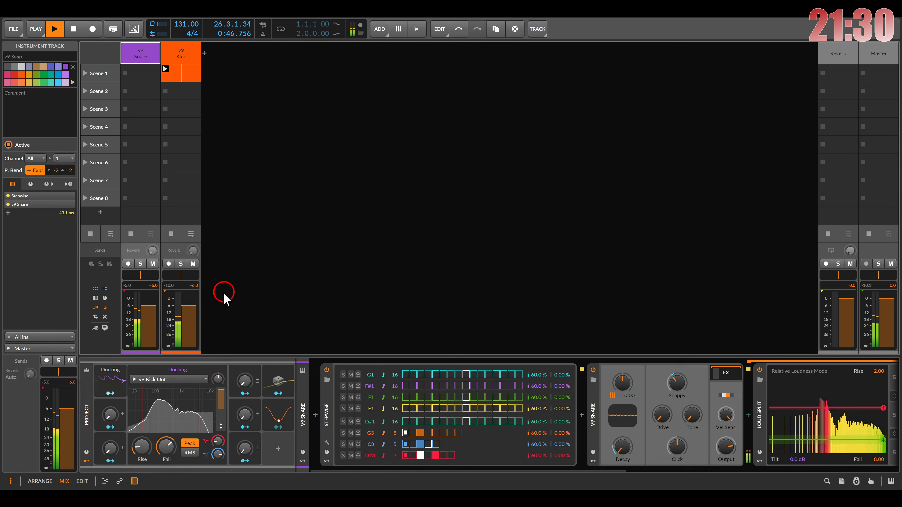
pyautogui.click(105, 393)
pyautogui.moveTo(725, 444); pyautogui.dragTo(726, 445)
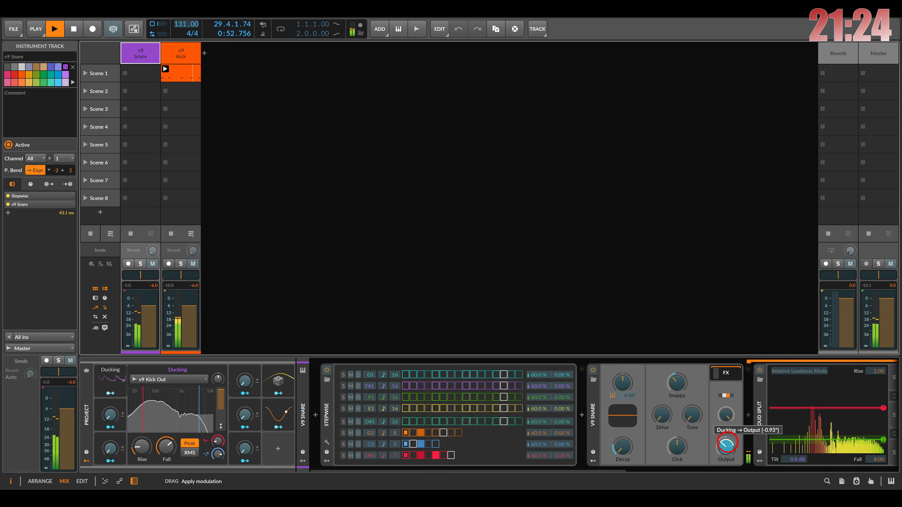
pyautogui.moveTo(726, 444); pyautogui.dragTo(729, 448)
pyautogui.click(128, 393)
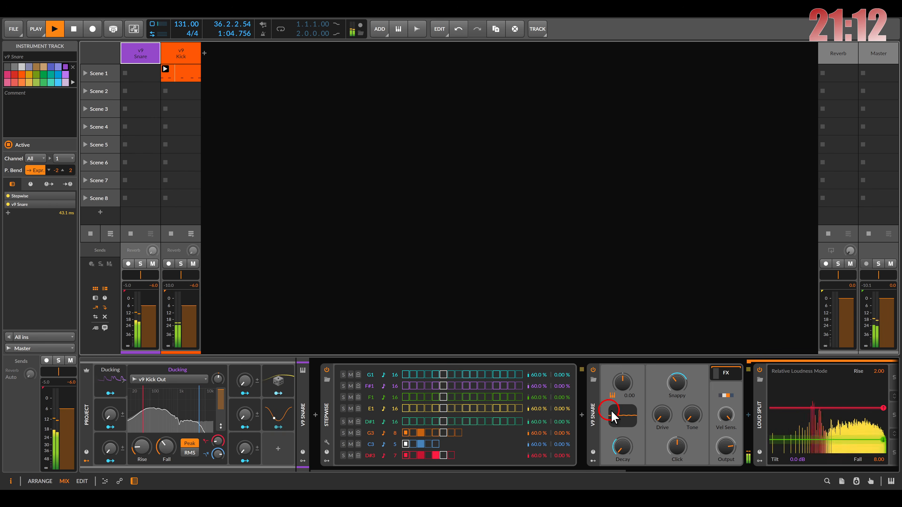
pyautogui.moveTo(709, 448); pyautogui.dragTo(717, 447)
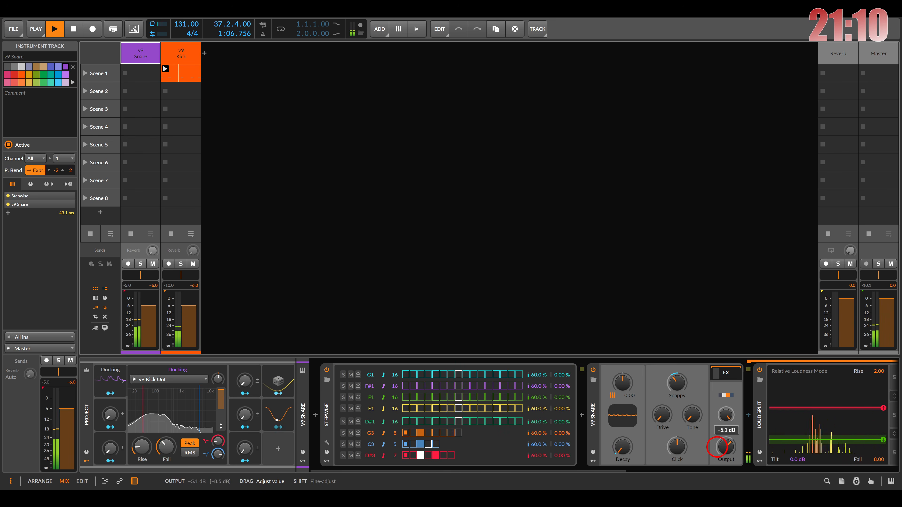
pyautogui.moveTo(687, 449); pyautogui.dragTo(681, 451)
# Shorten v9 Kick's Decay and raise its Click amount
pyautogui.click(177, 54)
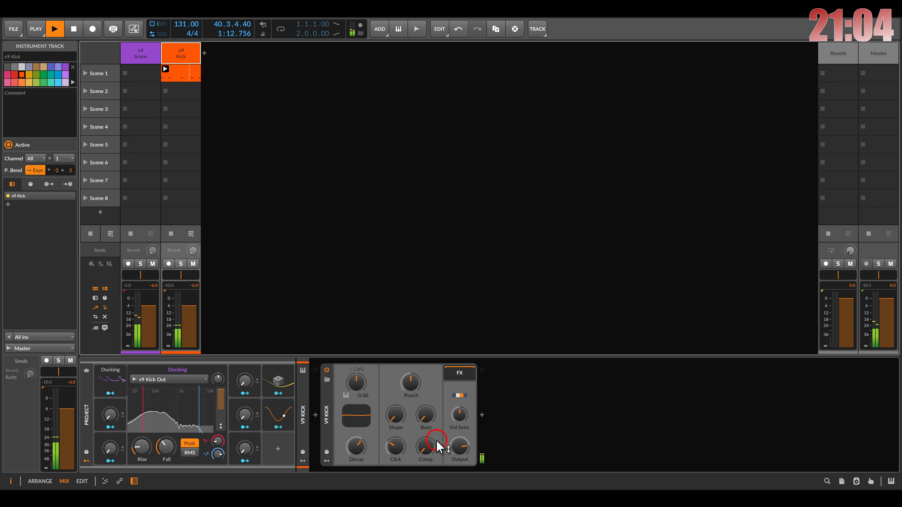
pyautogui.moveTo(392, 452); pyautogui.dragTo(351, 446)
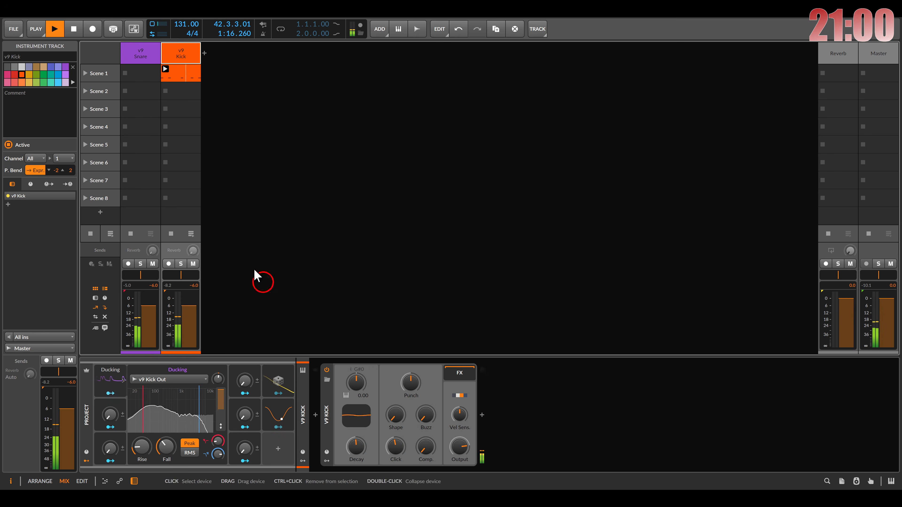
# Readjust the Ducking modulation amount on v9 Snare's Output
pyautogui.click(144, 57)
pyautogui.hscroll(5, 498, 434)
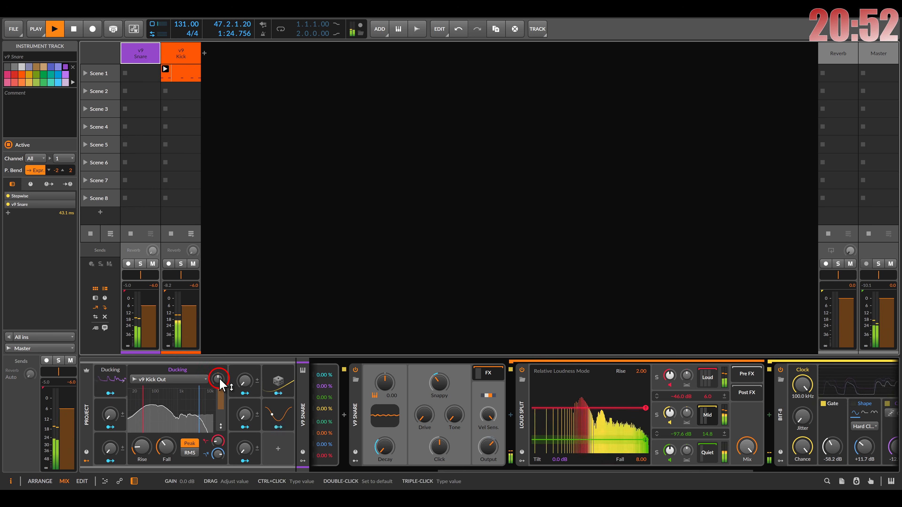
pyautogui.click(112, 393)
pyautogui.moveTo(489, 448); pyautogui.dragTo(489, 446)
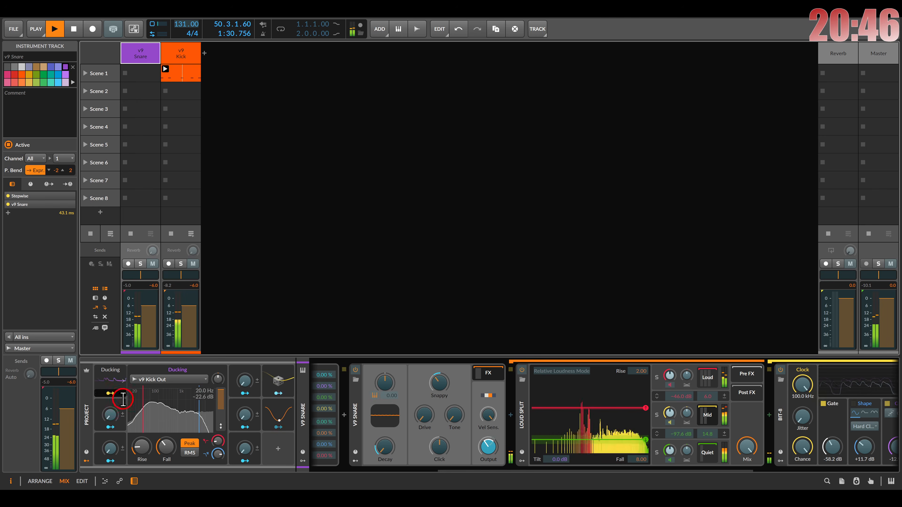
pyautogui.click(110, 393)
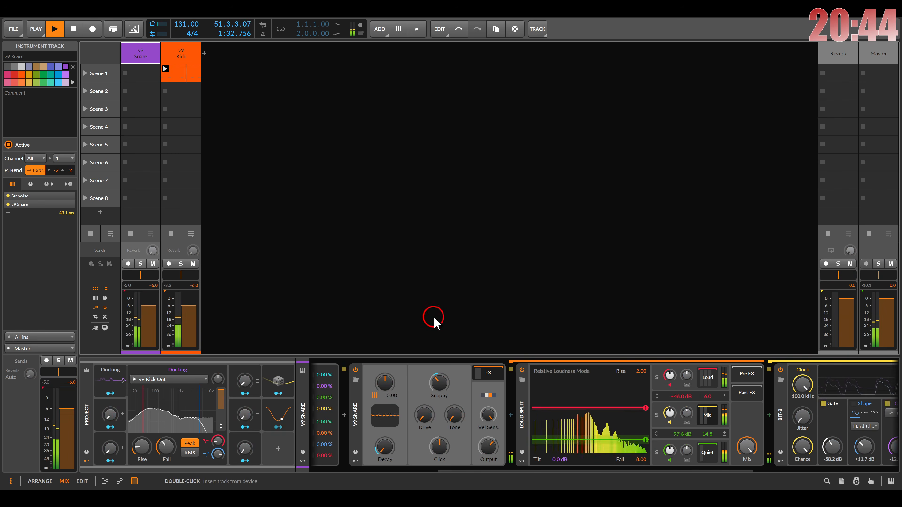
# Insert a Delay+ device after v9 Kick on the kick track
pyautogui.click(179, 57)
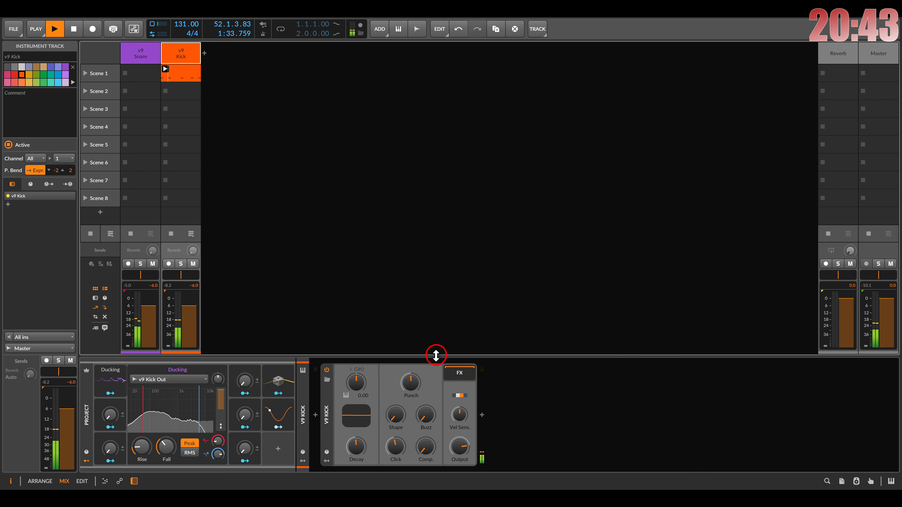
pyautogui.click(482, 414)
pyautogui.click(422, 131)
pyautogui.doubleClick(421, 131)
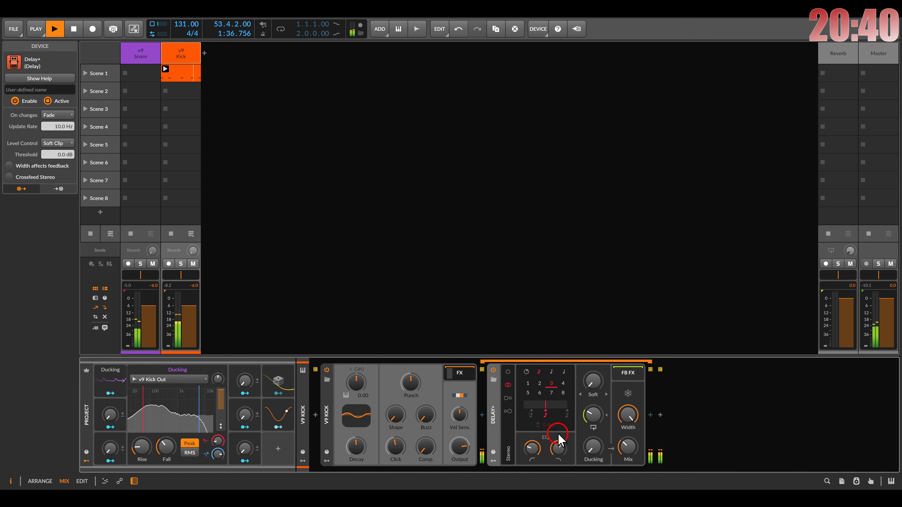
# Switch the kick's Delay+ to Ping L mode, with its low cut at about 216 Hz and more ducking
pyautogui.moveTo(559, 451); pyautogui.dragTo(532, 451)
pyautogui.click(508, 398)
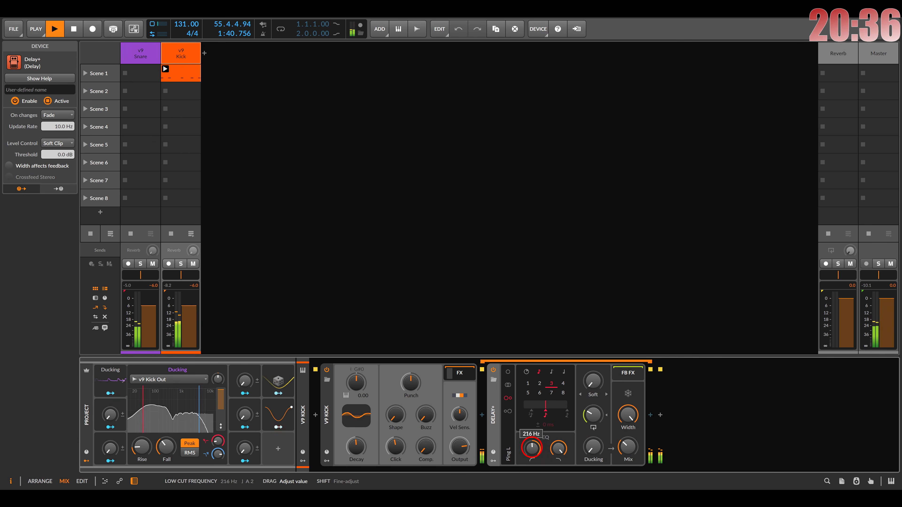
pyautogui.moveTo(600, 451); pyautogui.dragTo(600, 450)
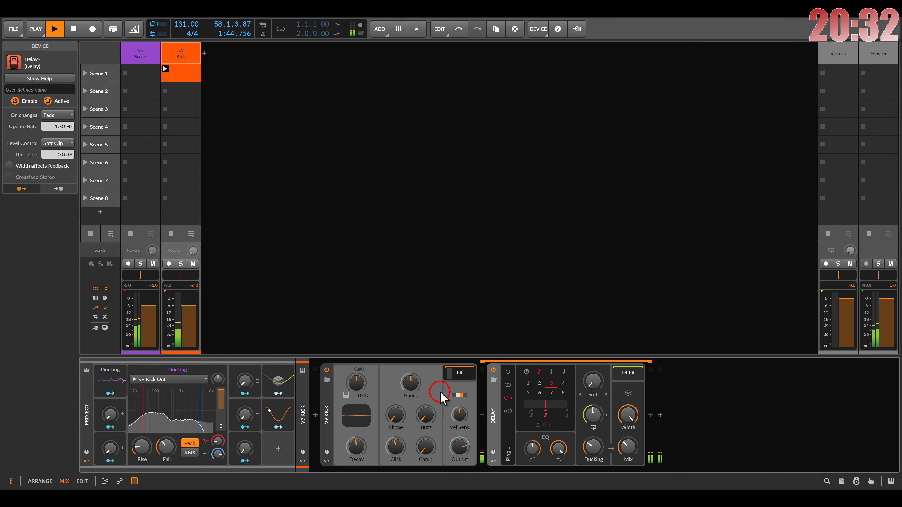
# Insert a Compressor+ device after v9 Snare on the snare track
pyautogui.click(142, 56)
pyautogui.click(725, 373)
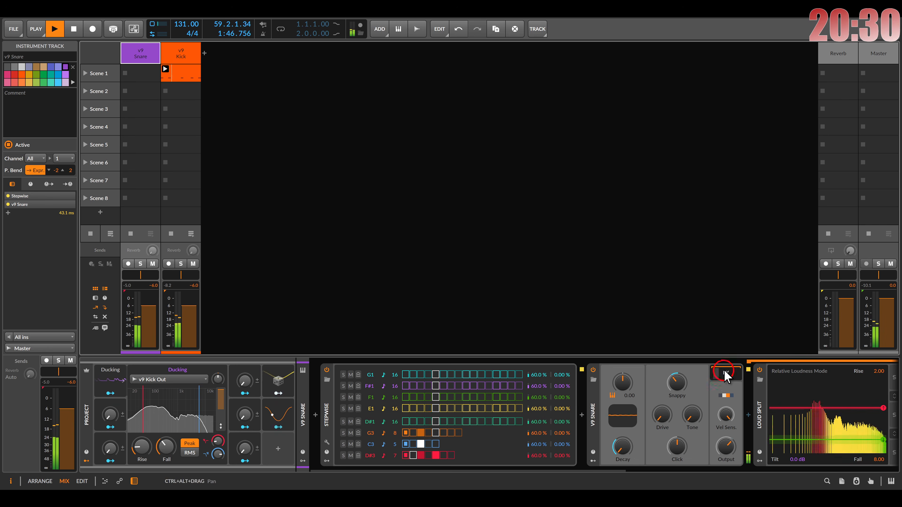
pyautogui.click(748, 415)
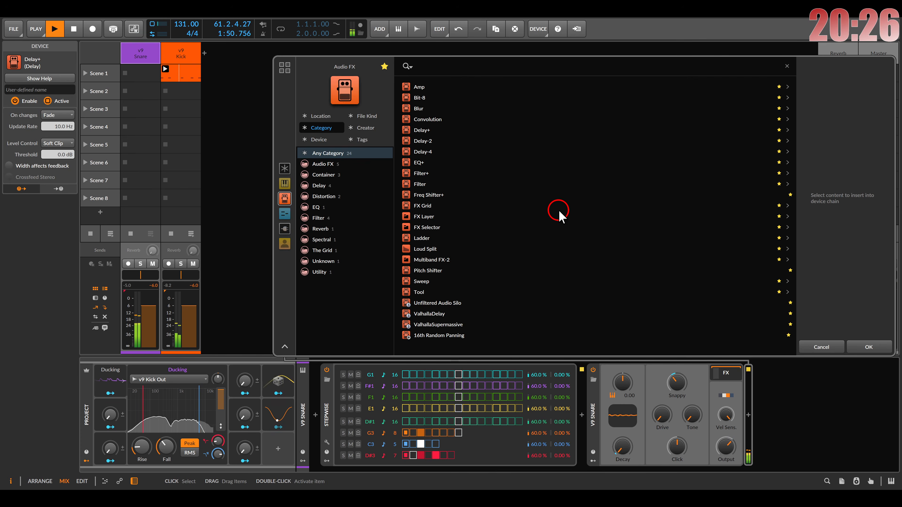
pyautogui.click(384, 67)
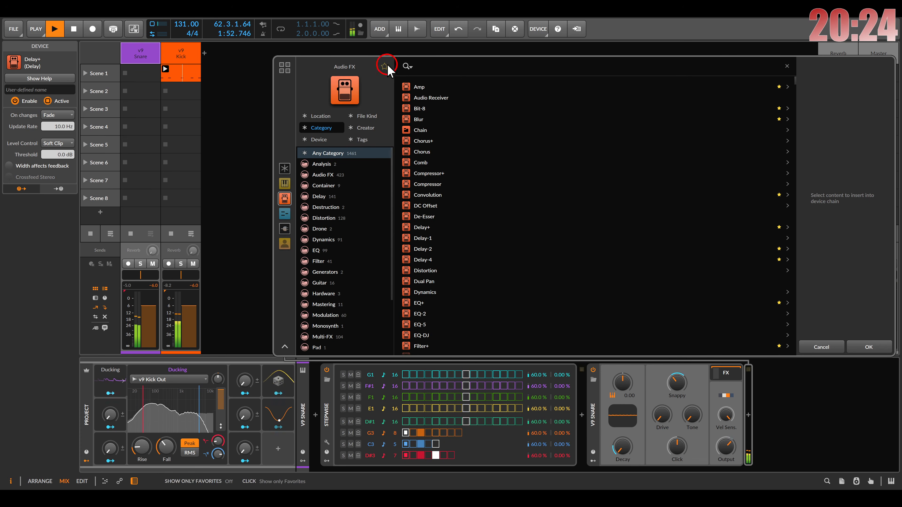
pyautogui.doubleClick(420, 174)
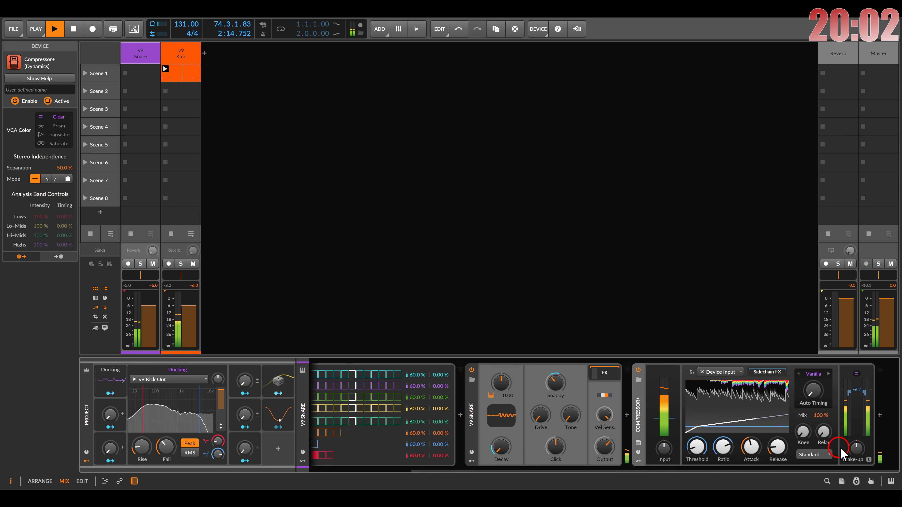
# Adjust the snare Compressor+'s make-up gain and raise its input gain
pyautogui.click(869, 459)
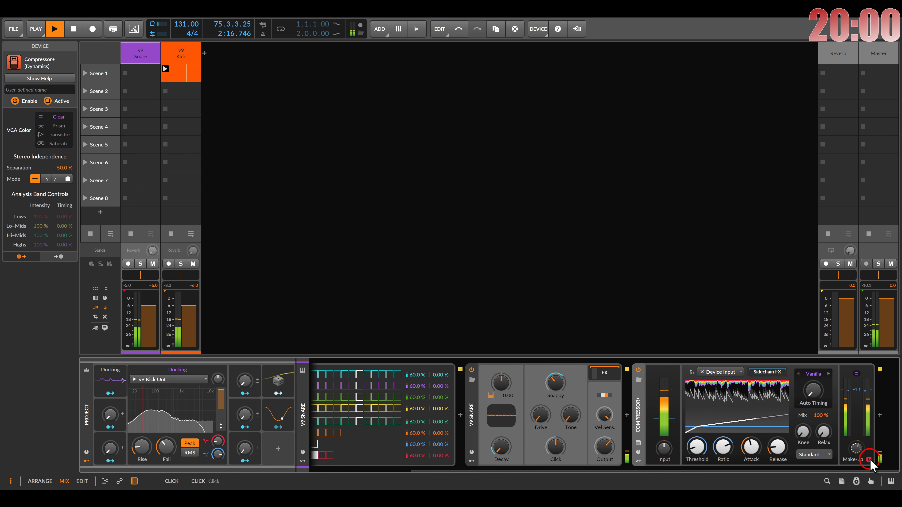
pyautogui.moveTo(855, 448); pyautogui.dragTo(856, 448)
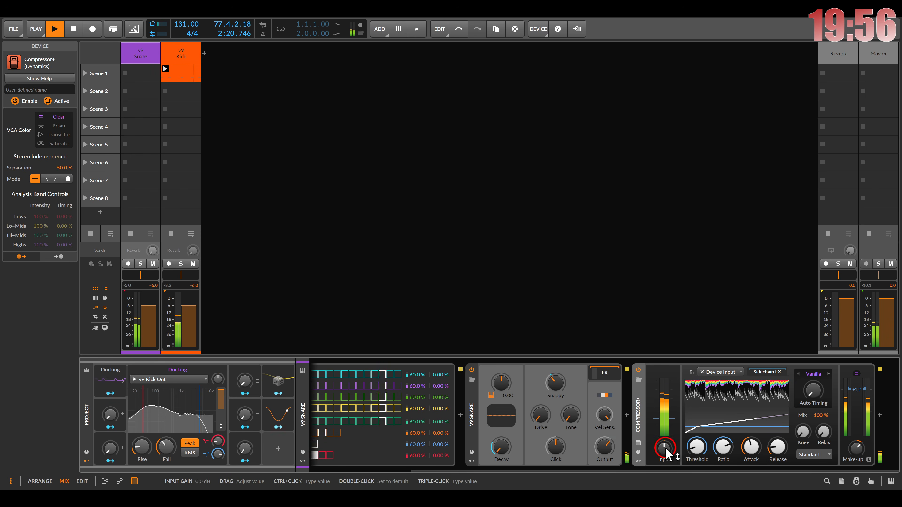
pyautogui.moveTo(666, 455); pyautogui.dragTo(666, 445)
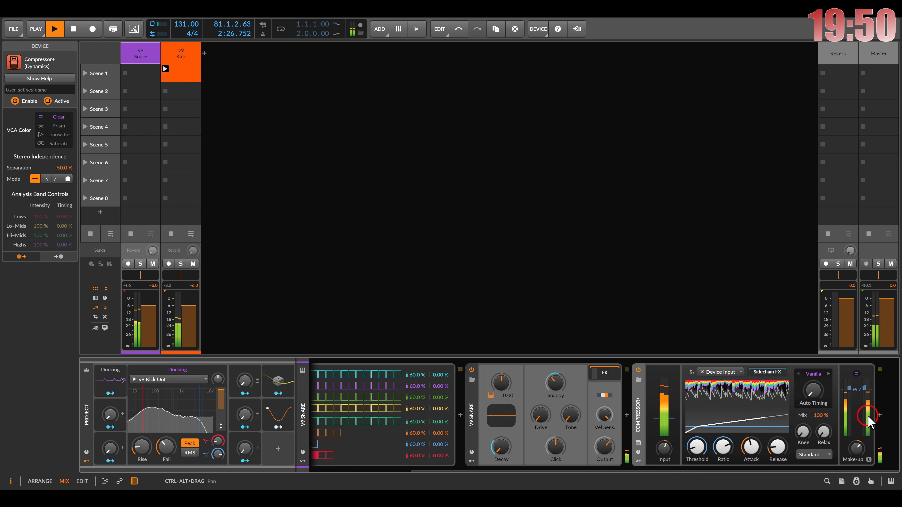
# Insert a Filter+ device after Compressor+ on the snare track
pyautogui.click(880, 415)
pyautogui.click(526, 182)
pyautogui.doubleClick(426, 174)
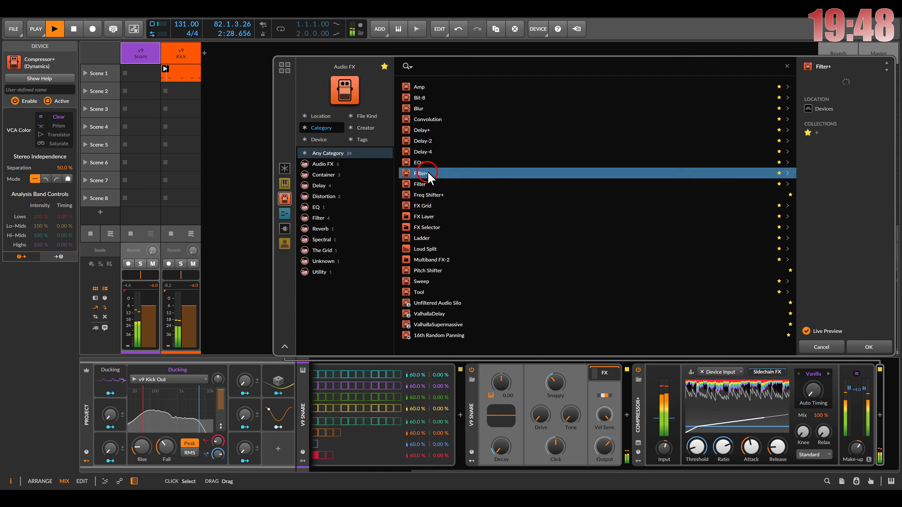
pyautogui.click(663, 442)
# Apply negative Ducking modulation to the snare Filter+'s cutoff frequency and set the cutoff to about 4.63 kHz
pyautogui.moveTo(819, 392); pyautogui.dragTo(820, 392)
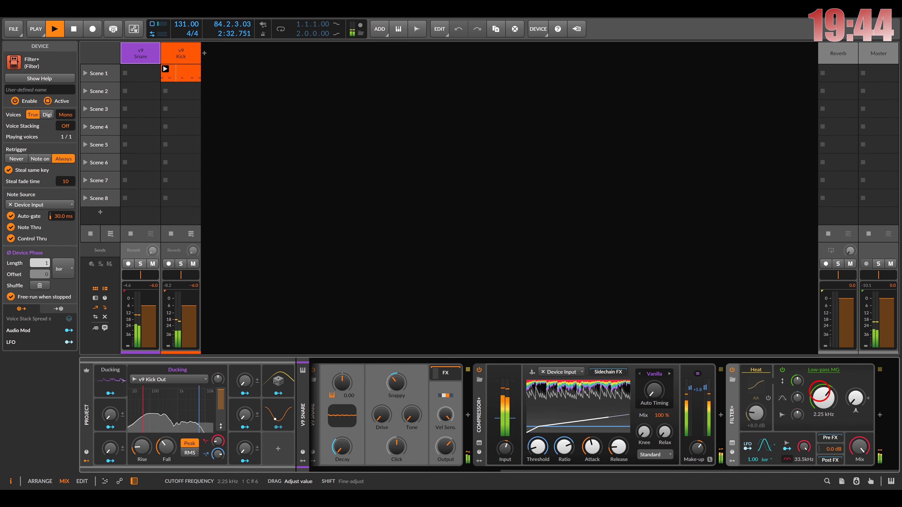
pyautogui.moveTo(819, 393); pyautogui.dragTo(817, 429)
pyautogui.click(112, 394)
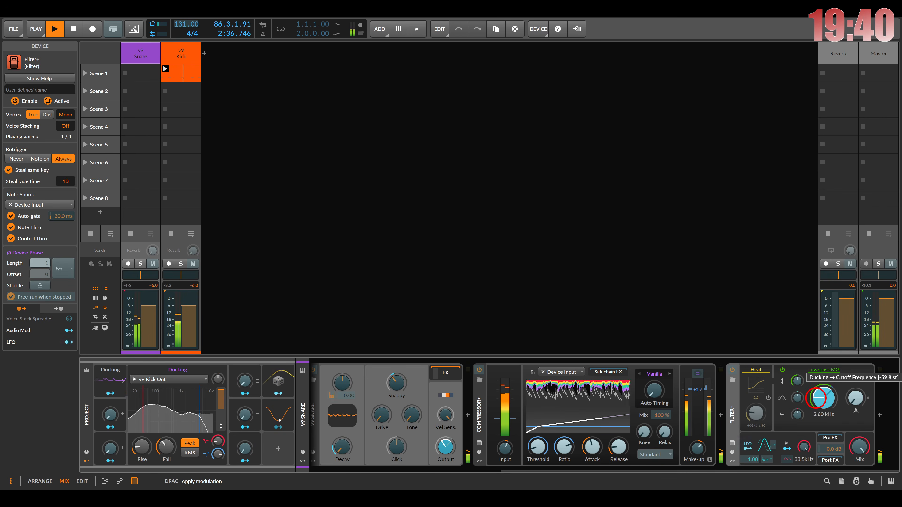
pyautogui.click(112, 394)
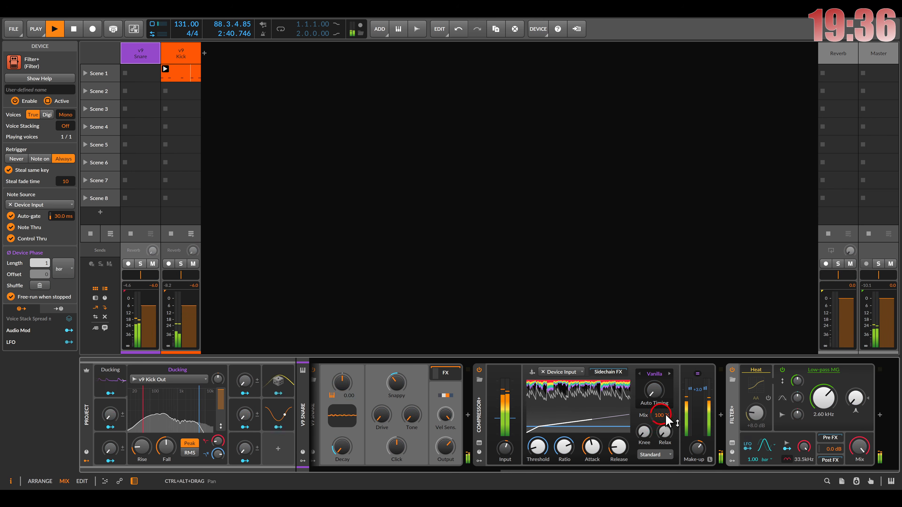
pyautogui.moveTo(823, 405); pyautogui.dragTo(824, 394)
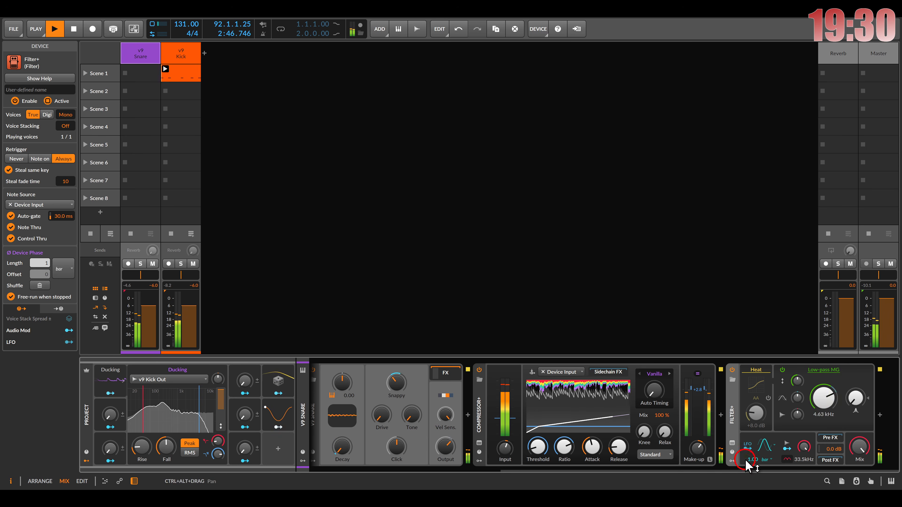
# Set Filter+'s LFO to 8 bars with about +16.56 st of cutoff modulation, and raise the snare track's Reverb send
pyautogui.moveTo(748, 465); pyautogui.dragTo(748, 462)
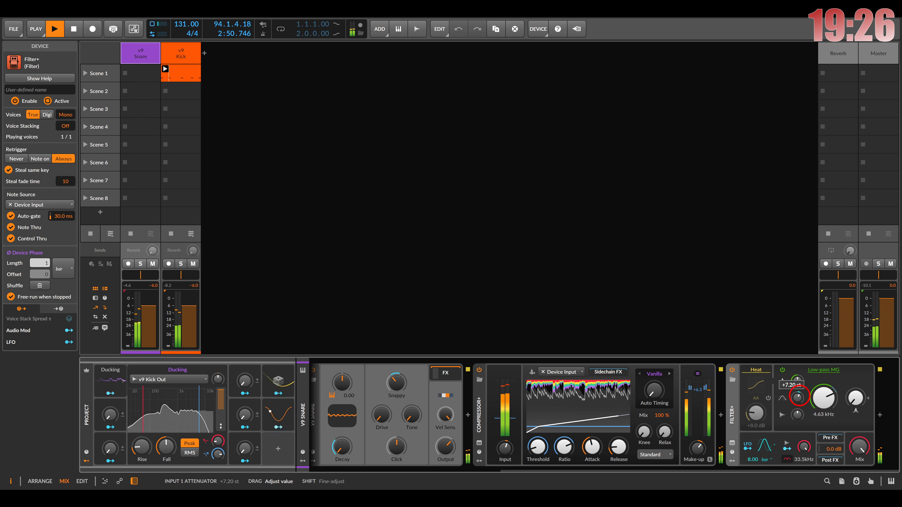
pyautogui.moveTo(799, 397); pyautogui.dragTo(799, 397)
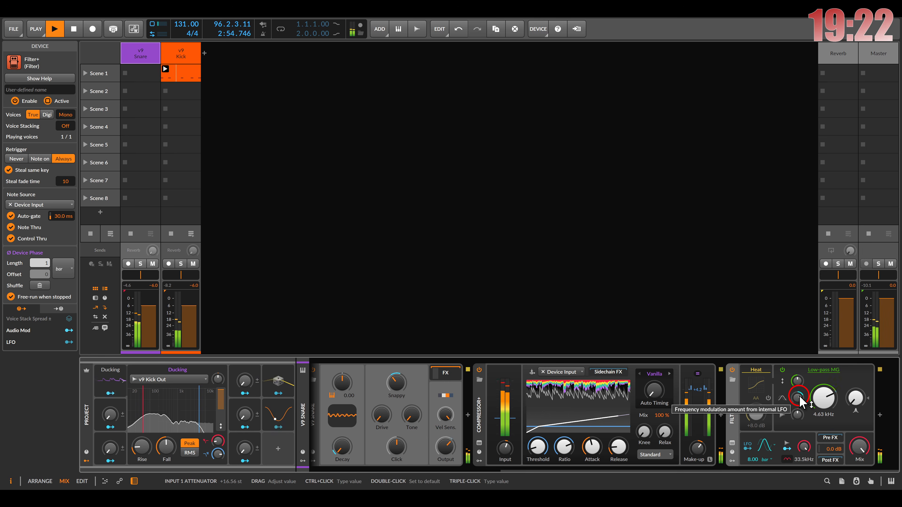
pyautogui.moveTo(153, 251); pyautogui.dragTo(152, 251)
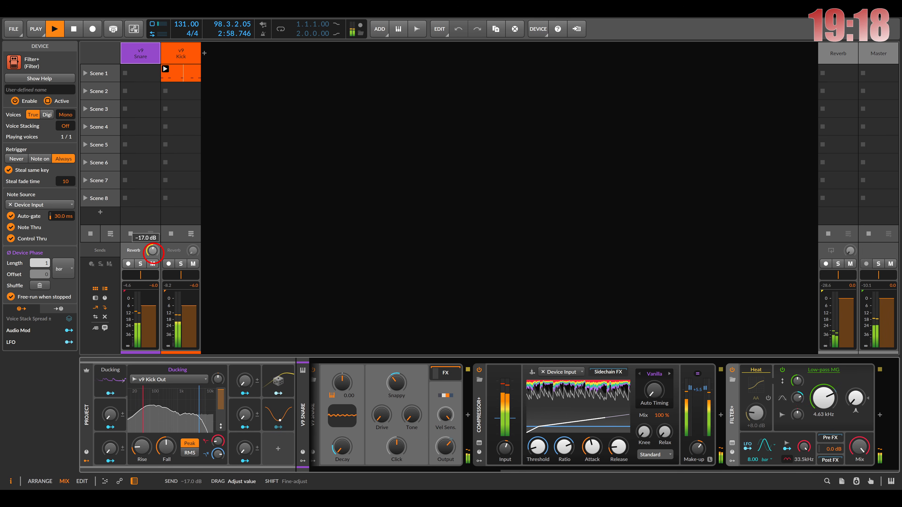
pyautogui.moveTo(152, 251); pyautogui.dragTo(152, 251)
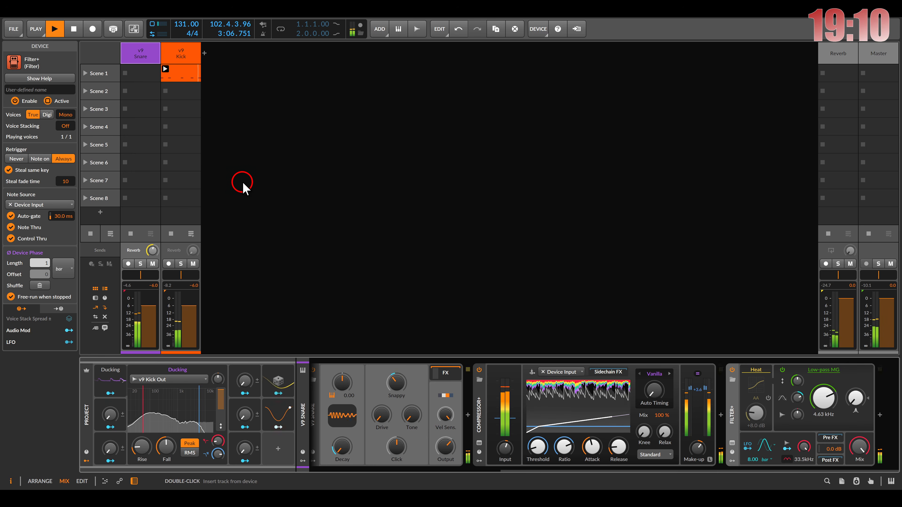
# Add a new instrument track with a v1 Hat device
pyautogui.doubleClick(243, 187)
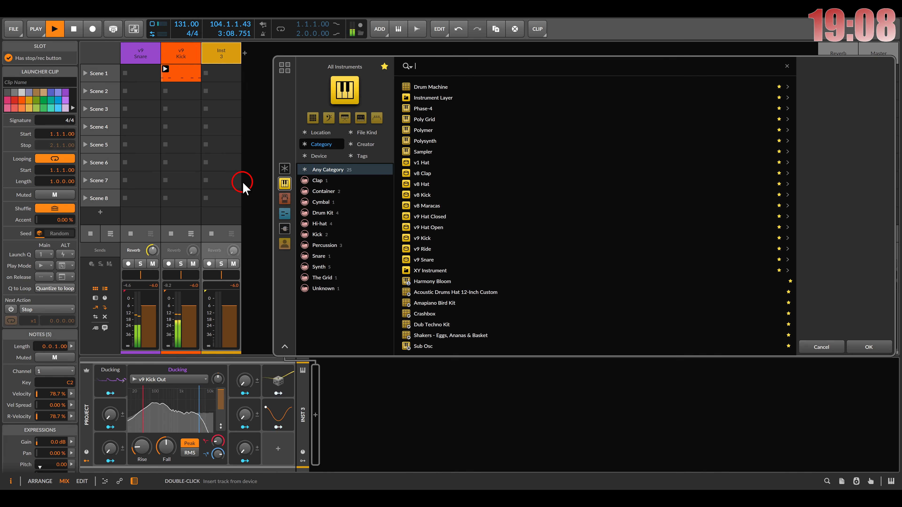
pyautogui.click(416, 163)
pyautogui.doubleClick(416, 163)
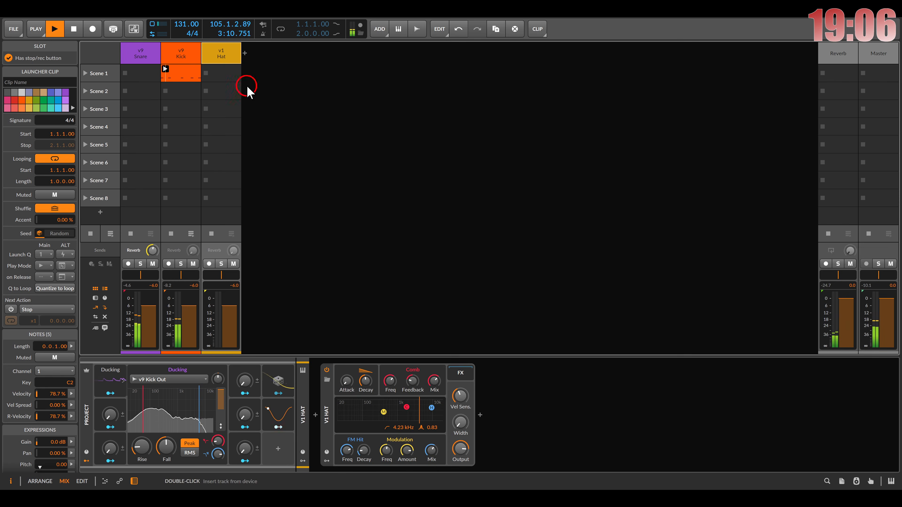
# Create and launch a one-beat looping clip in Scene 1 of v1 Hat, with an A1 note on the third sixteenth
pyautogui.doubleClick(229, 72)
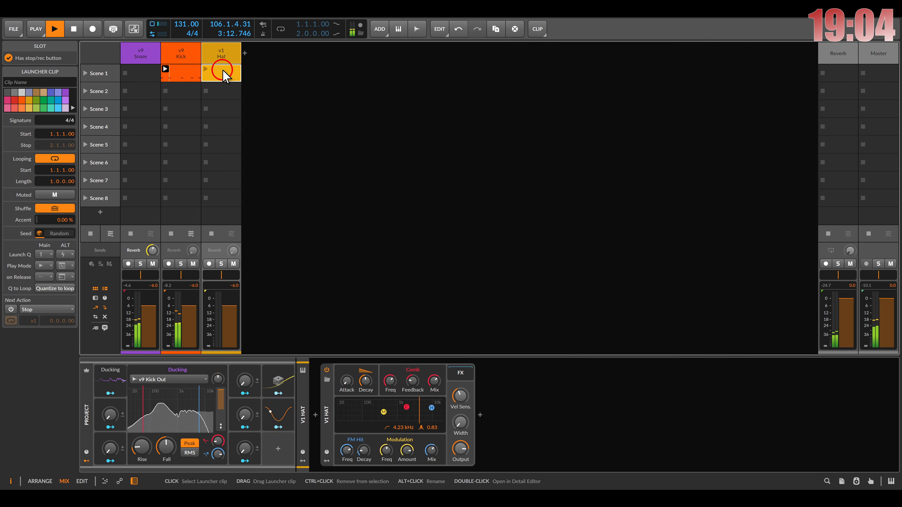
pyautogui.doubleClick(224, 73)
pyautogui.doubleClick(209, 59)
pyautogui.doubleClick(213, 73)
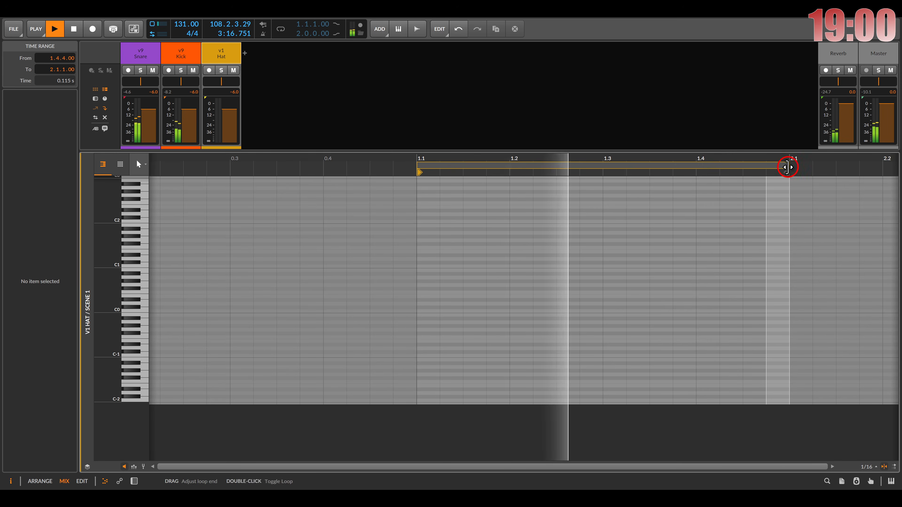
pyautogui.moveTo(787, 171); pyautogui.dragTo(509, 193)
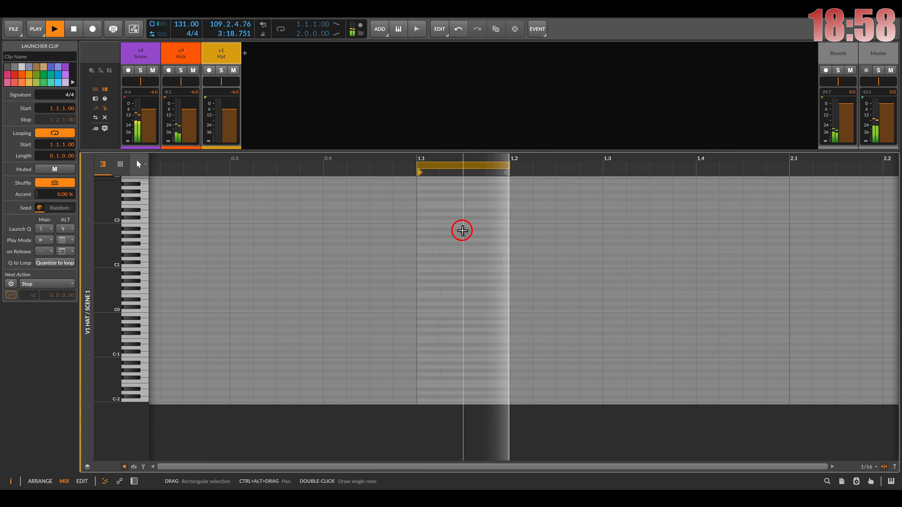
pyautogui.doubleClick(465, 233)
# Show the hat track's devices and adjust v1 Hat's Attack
pyautogui.doubleClick(219, 56)
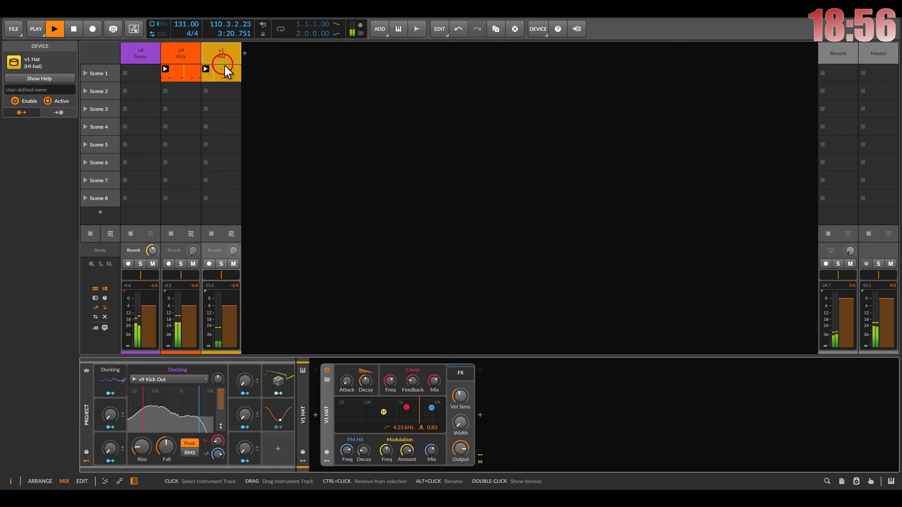
pyautogui.click(348, 383)
pyautogui.moveTo(349, 382); pyautogui.dragTo(349, 384)
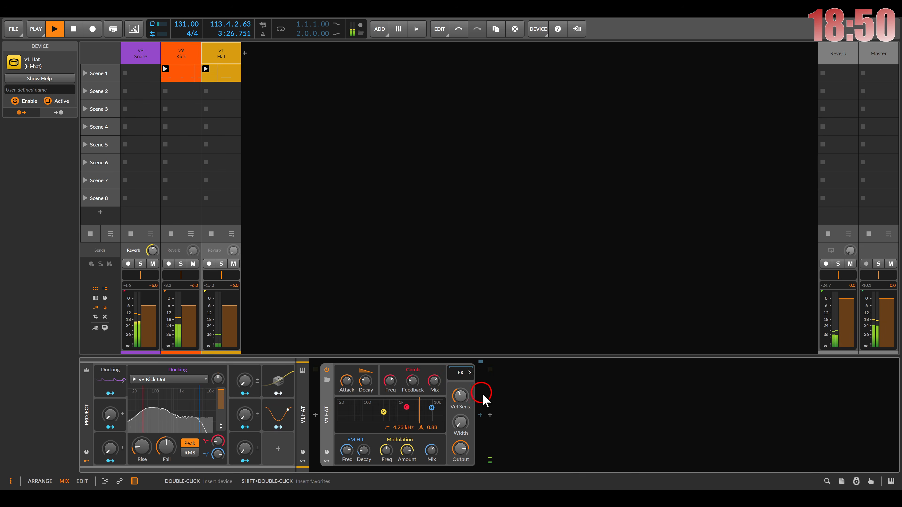
# Insert a Delay+ device after v1 Hat and set its pattern to Ping L
pyautogui.click(482, 415)
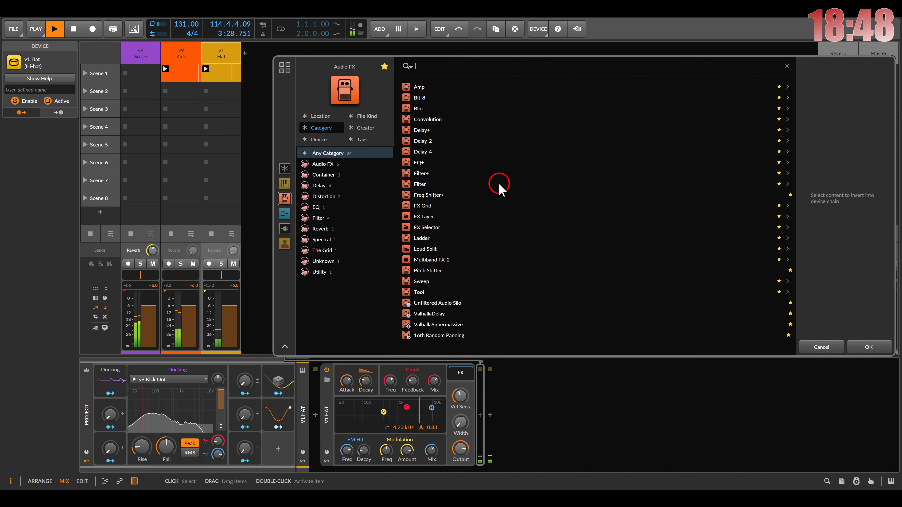
pyautogui.doubleClick(424, 130)
pyautogui.click(508, 398)
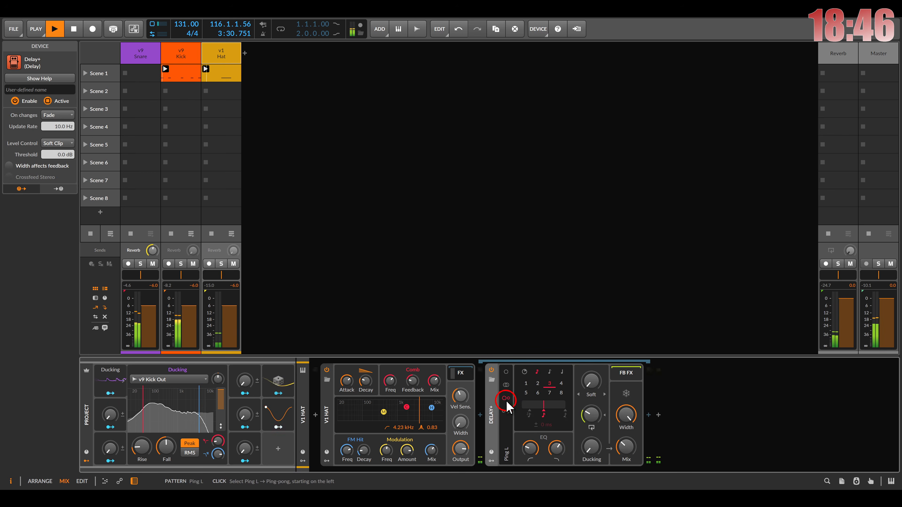
# Set the hat Delay+'s low cut to about 175 Hz, adjust its feedback, and set its mix to about 36%
pyautogui.moveTo(532, 448); pyautogui.dragTo(538, 456)
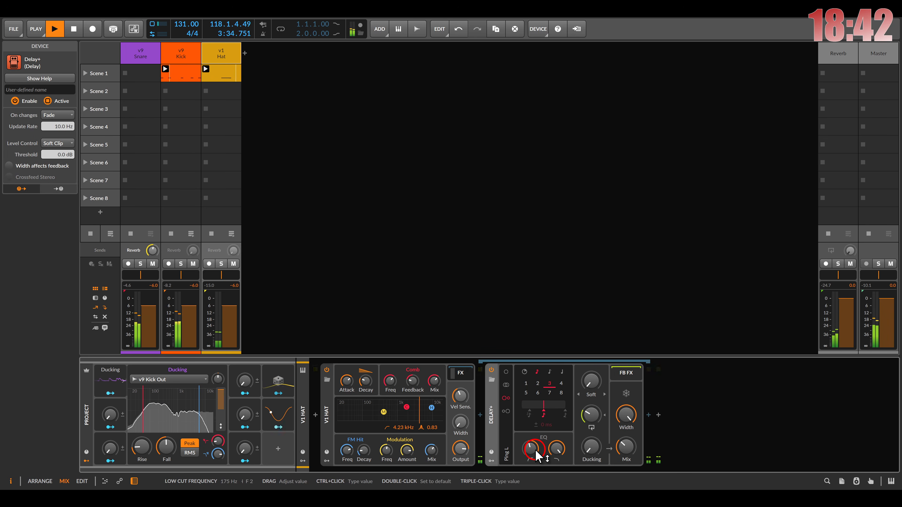
pyautogui.moveTo(591, 417); pyautogui.dragTo(591, 405)
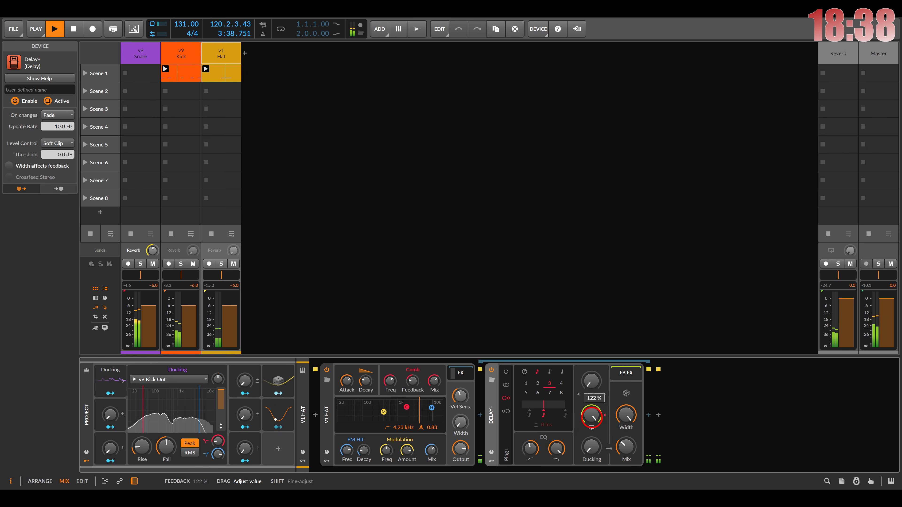
pyautogui.moveTo(592, 415); pyautogui.dragTo(591, 444)
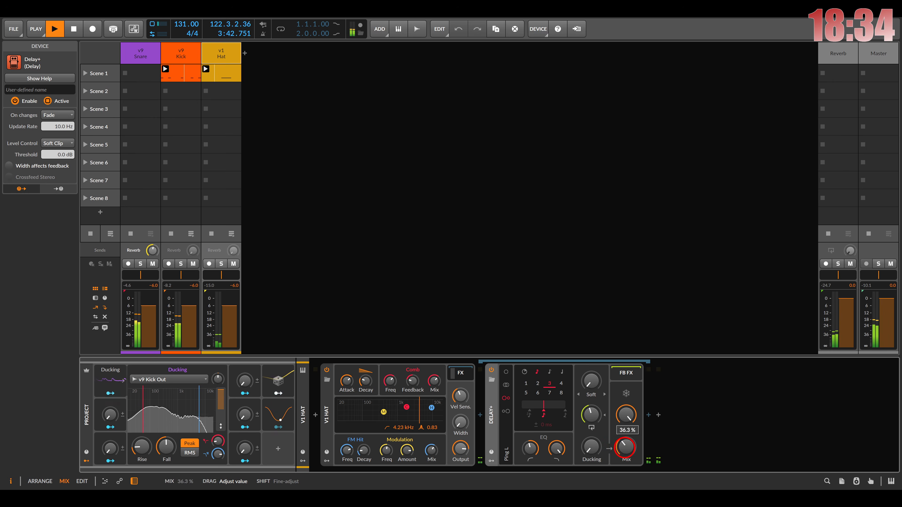
# Add a new instrument track with a Polymer synth and collapse the project modulators
pyautogui.doubleClick(354, 146)
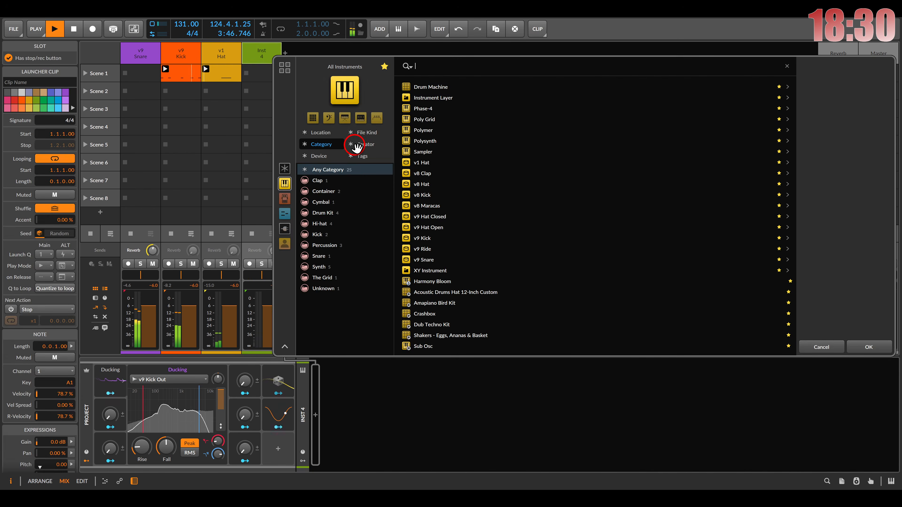
pyautogui.doubleClick(423, 131)
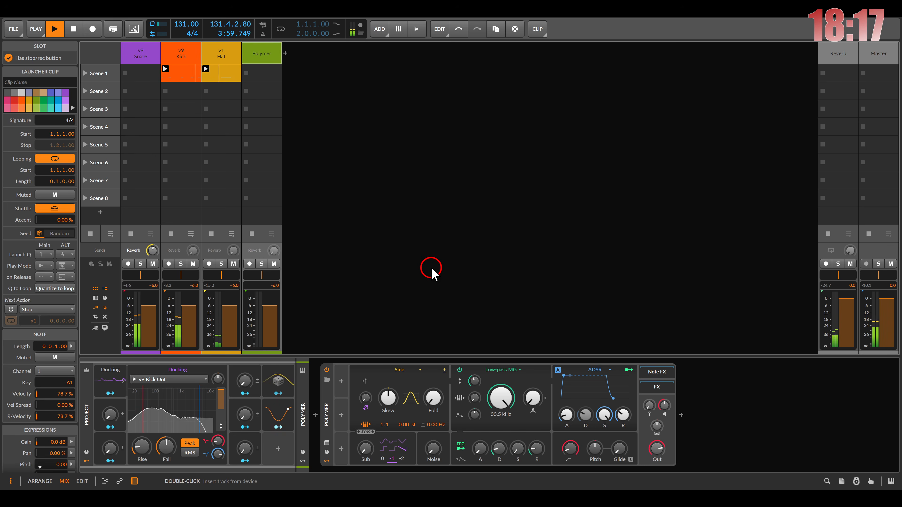
pyautogui.click(86, 461)
# Create and launch a Scene 1 clip on Polymer with a loop length of 0.2.2.00, and audition C1 and C2
pyautogui.doubleClick(258, 76)
pyautogui.click(247, 71)
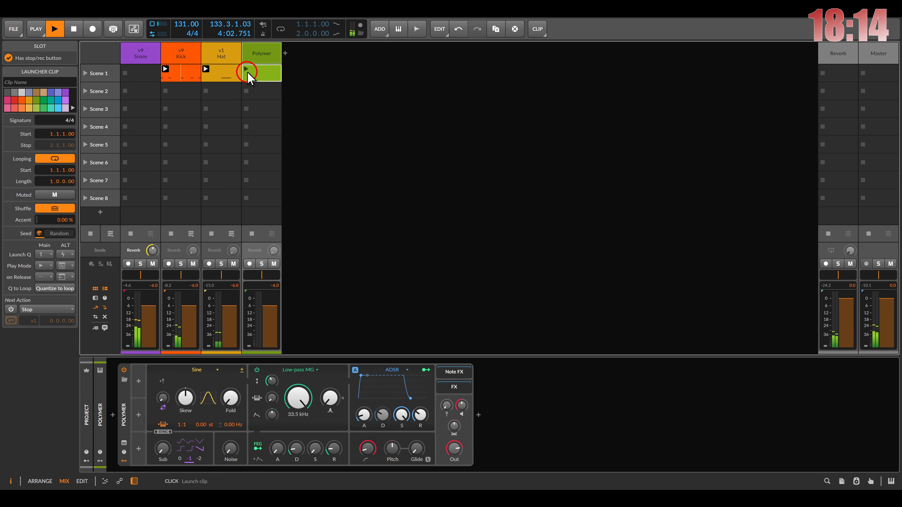
pyautogui.doubleClick(259, 74)
pyautogui.scroll(-3, 316, 242)
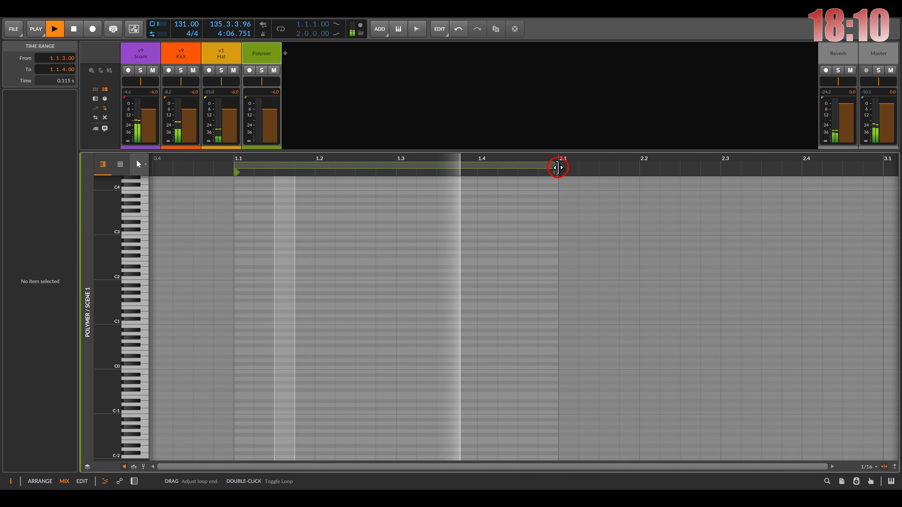
pyautogui.moveTo(558, 167); pyautogui.dragTo(432, 181)
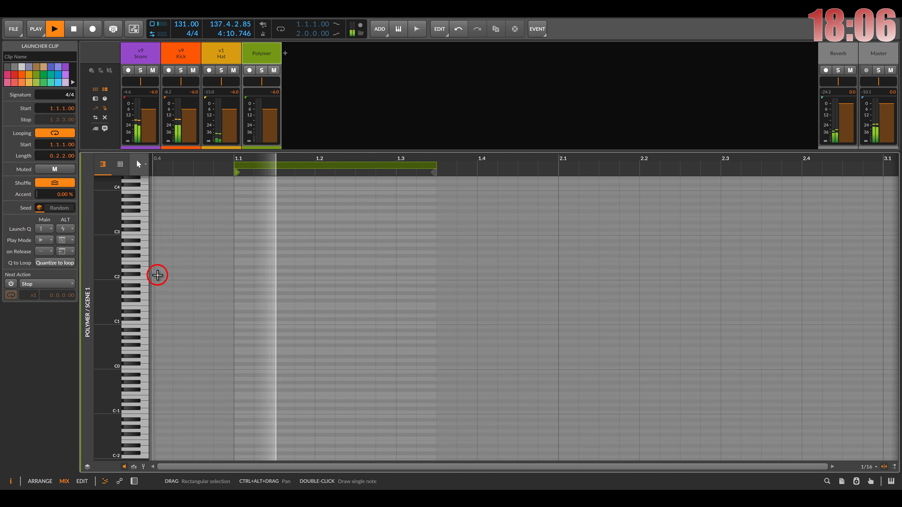
pyautogui.click(144, 323)
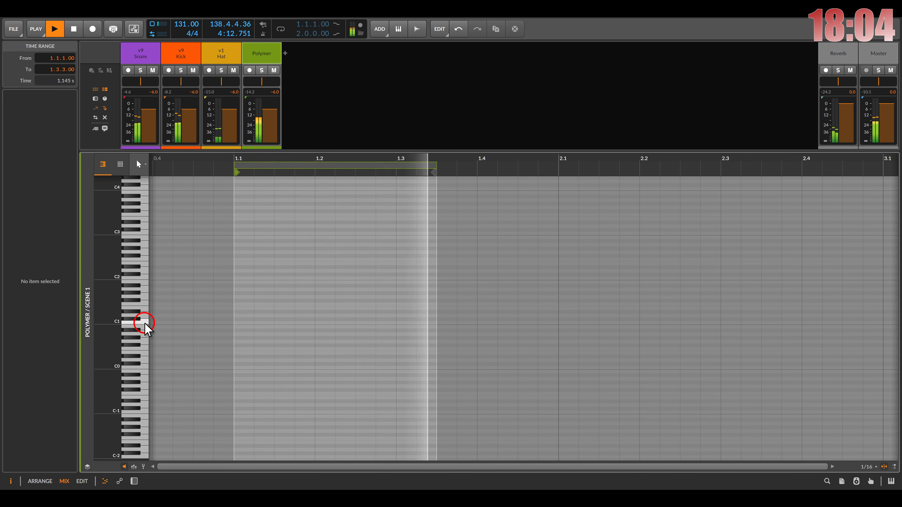
pyautogui.click(146, 277)
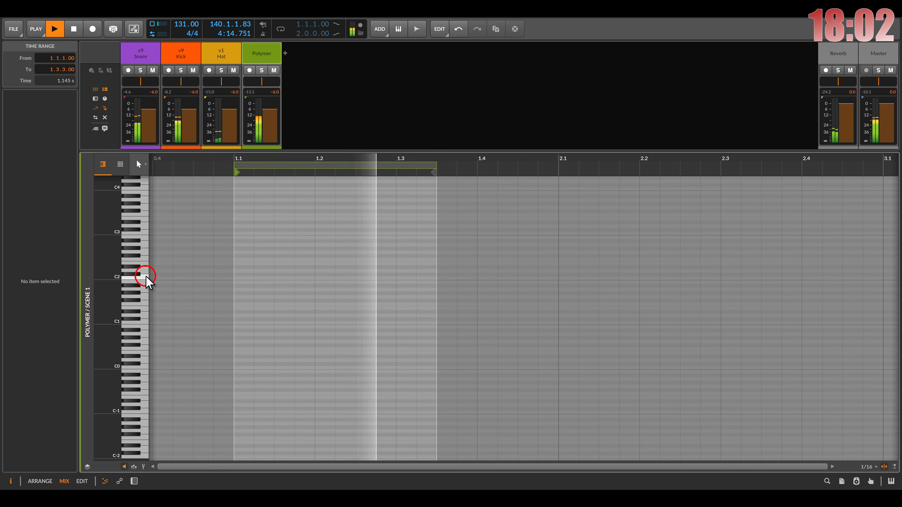
# Audition C1 and draw a C1 note of length 0.2.2.00 across the whole Polymer clip loop
pyautogui.click(145, 325)
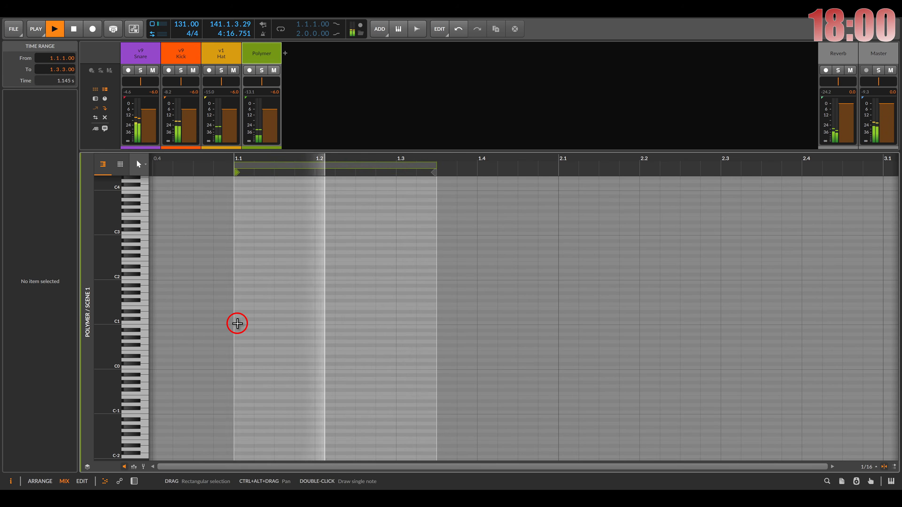
pyautogui.moveTo(235, 323); pyautogui.dragTo(436, 323)
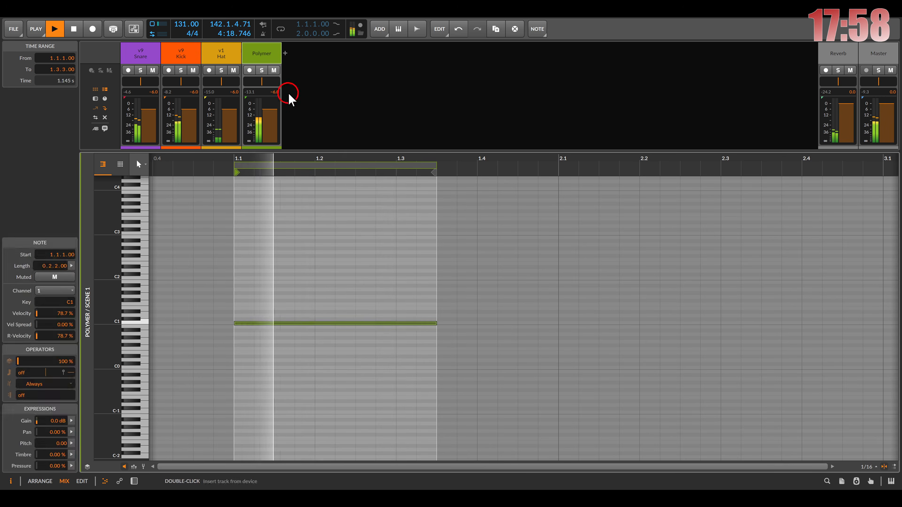
# Switch Polymer's oscillator to Wavetable, set unison to 3 voices, and raise the wavetable index
pyautogui.doubleClick(253, 51)
pyautogui.click(199, 370)
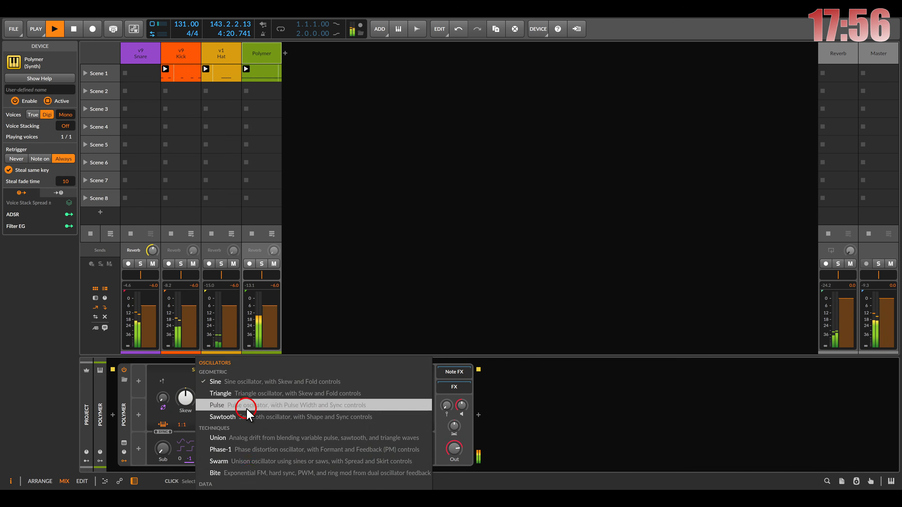
pyautogui.click(231, 475)
pyautogui.click(240, 371)
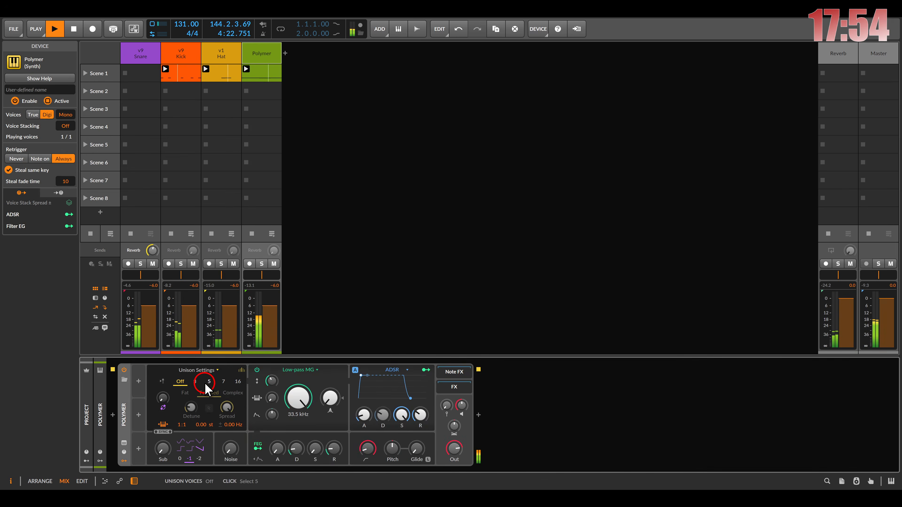
pyautogui.click(206, 383)
pyautogui.click(241, 370)
pyautogui.click(228, 405)
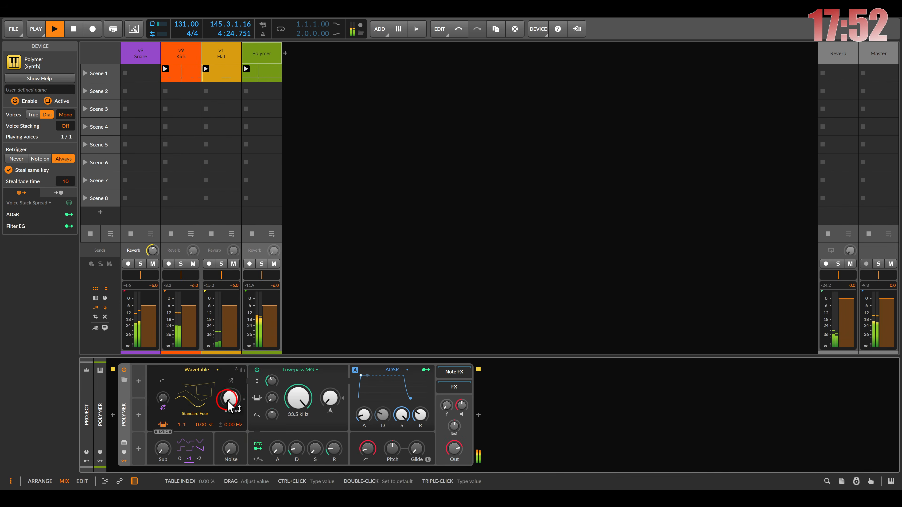
pyautogui.moveTo(228, 405); pyautogui.dragTo(228, 388)
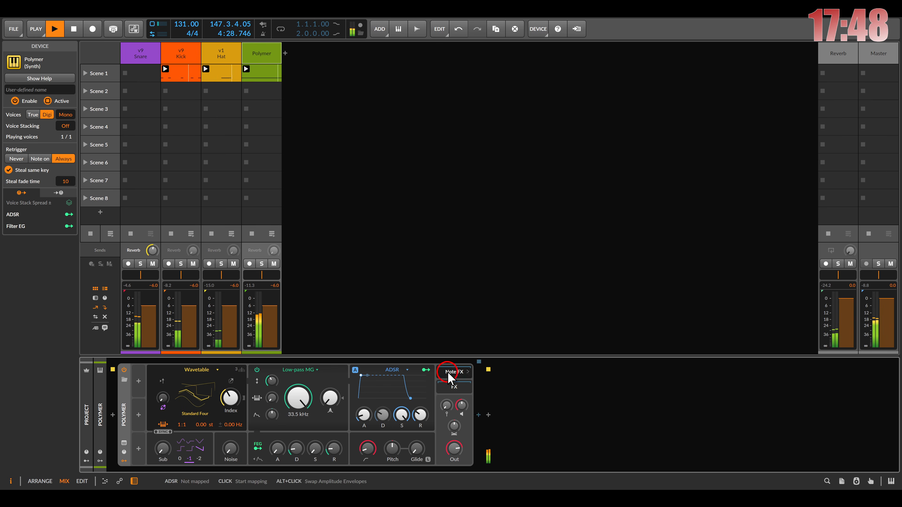
# Insert Note Repeats in Polymer's Note FX chain and lower the amplitude envelope's sustain to zero
pyautogui.click(478, 415)
pyautogui.doubleClick(437, 185)
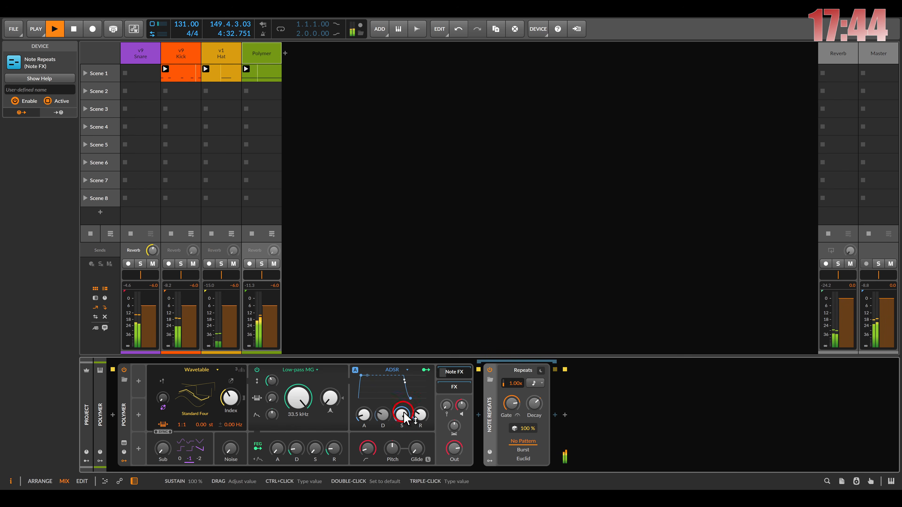
pyautogui.moveTo(402, 416); pyautogui.dragTo(402, 426)
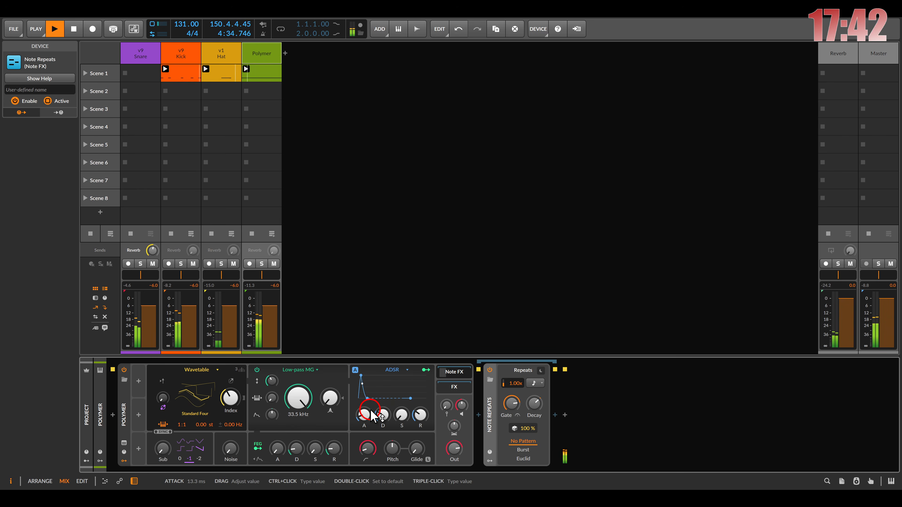
# Solo Polymer and set Note Repeats to a Euclid pattern with length 10, density 66.0 % and low velocity 42.5 %
pyautogui.click(523, 459)
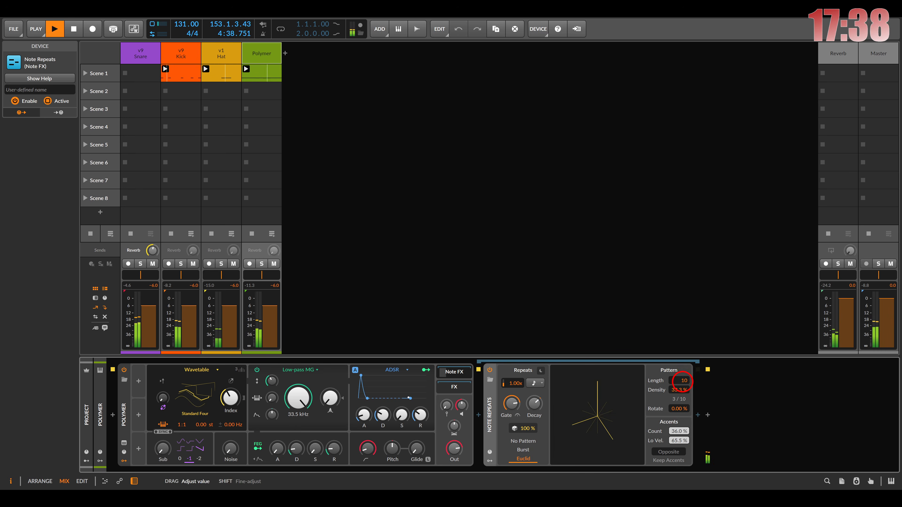
pyautogui.click(262, 263)
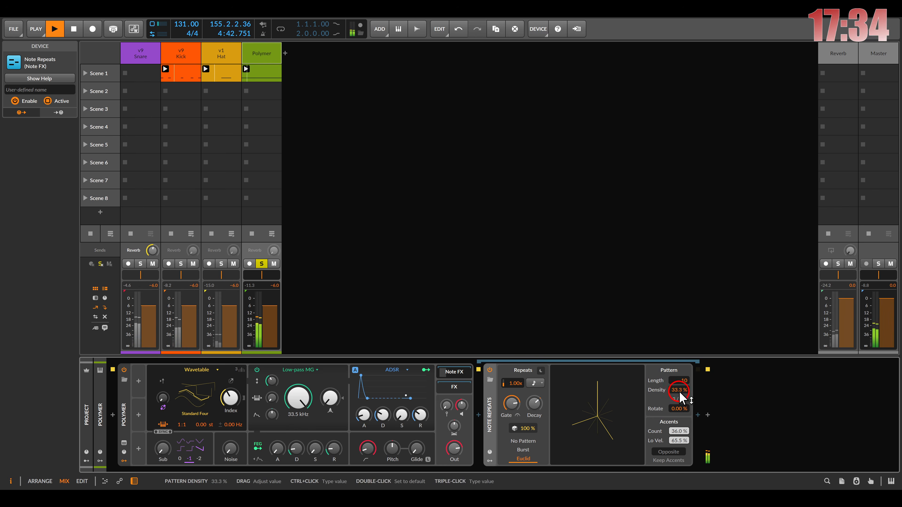
pyautogui.moveTo(679, 393); pyautogui.dragTo(679, 382)
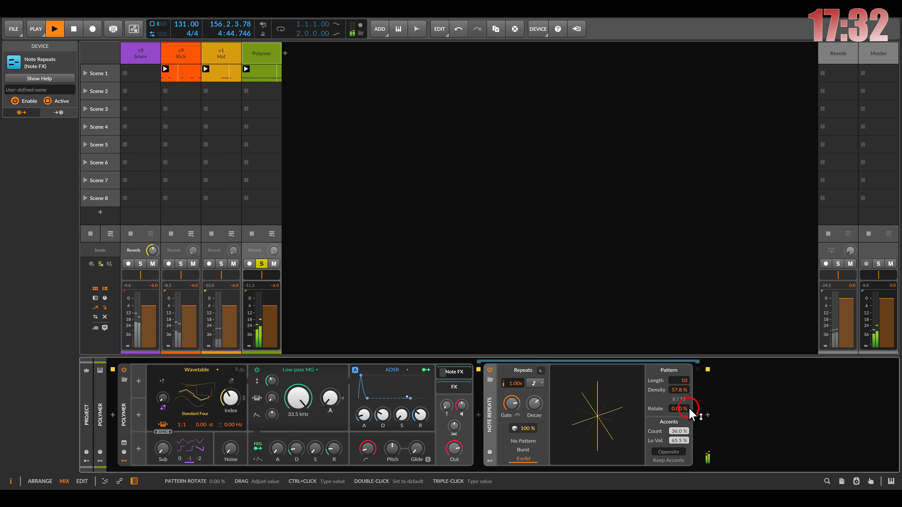
pyautogui.moveTo(673, 390); pyautogui.dragTo(678, 390)
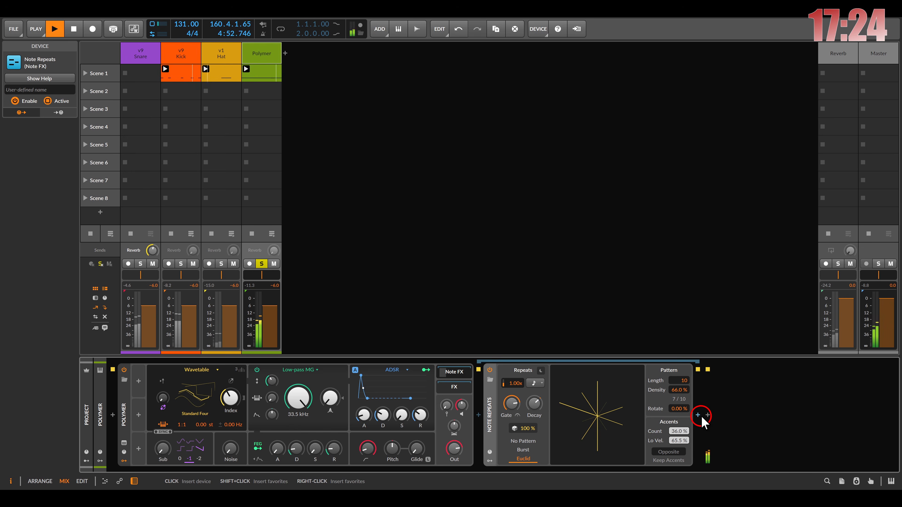
pyautogui.moveTo(678, 441); pyautogui.dragTo(655, 442)
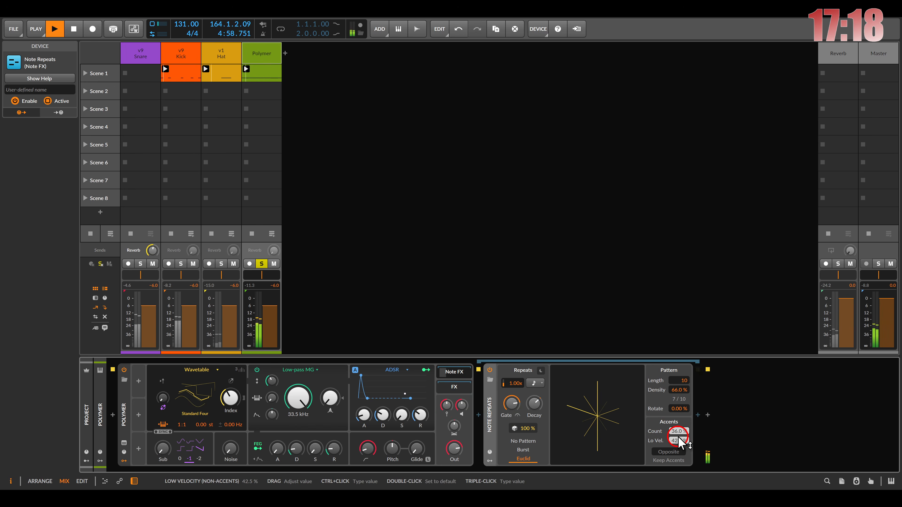
# Adjust Polymer's amplitude envelope, set the filter cutoff to 1.08 kHz with about 42.60 st of cutoff modulation, and adjust the filter envelope's decay
pyautogui.moveTo(363, 416); pyautogui.dragTo(386, 415)
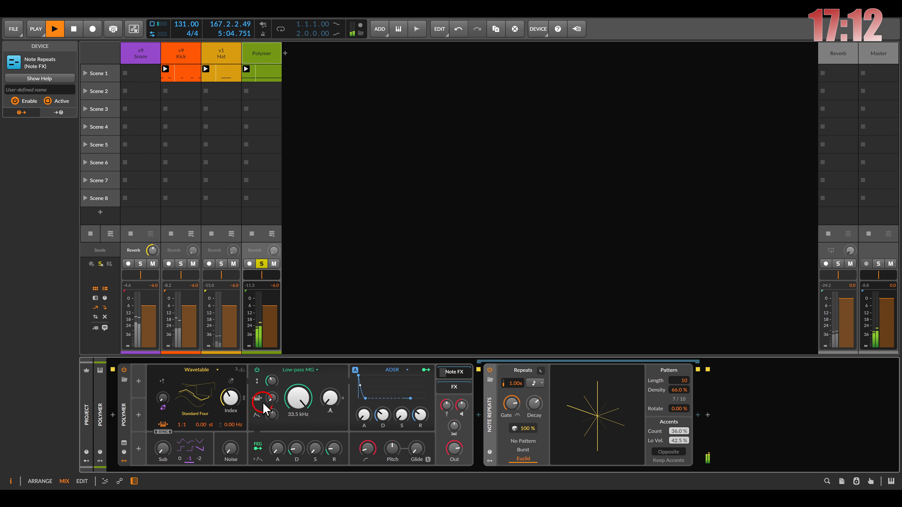
pyautogui.moveTo(298, 398); pyautogui.dragTo(271, 409)
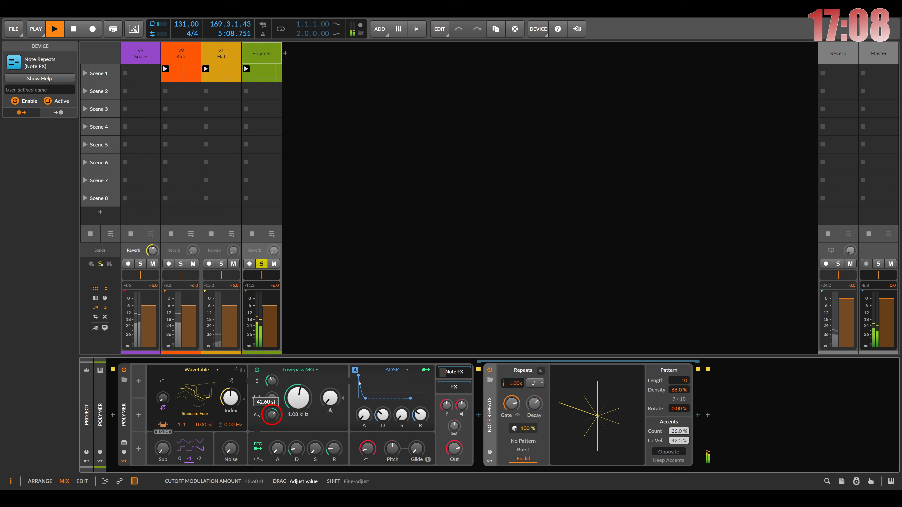
pyautogui.click(294, 448)
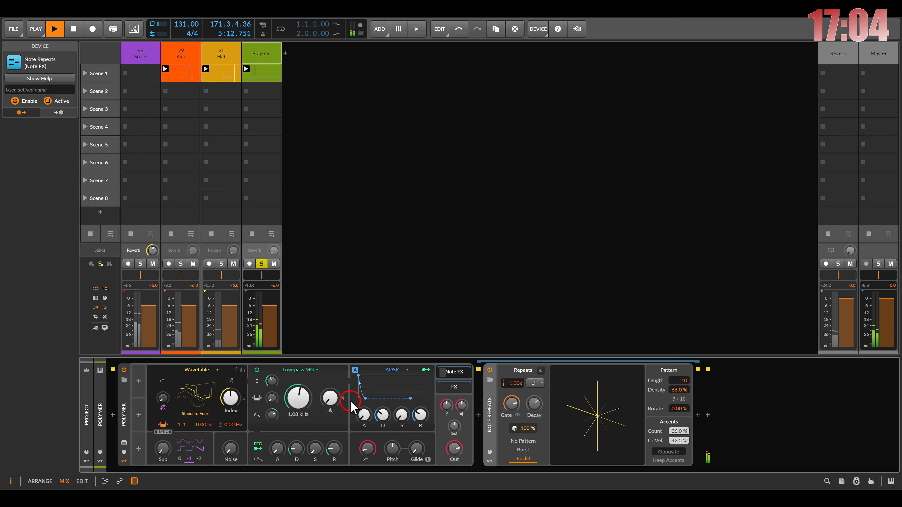
pyautogui.click(536, 408)
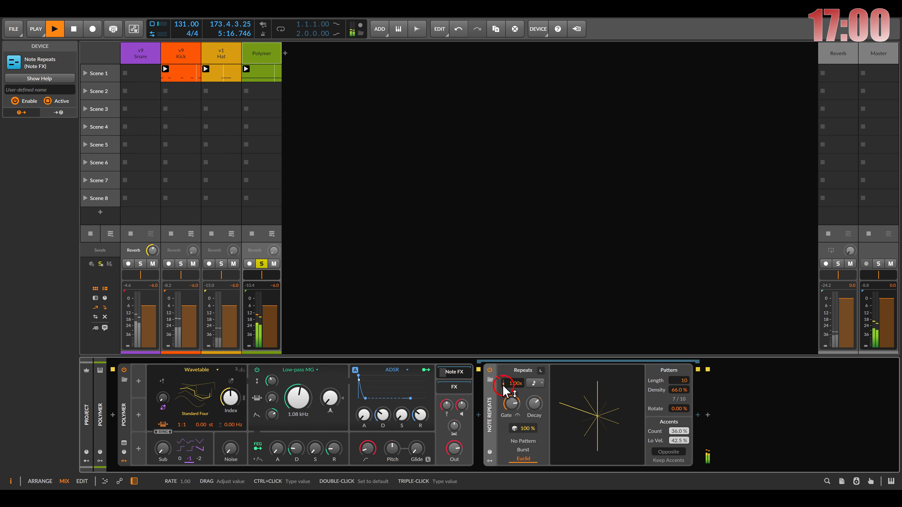
# Insert a Loud Split device in Polymer's FX chain
pyautogui.click(453, 373)
pyautogui.click(455, 388)
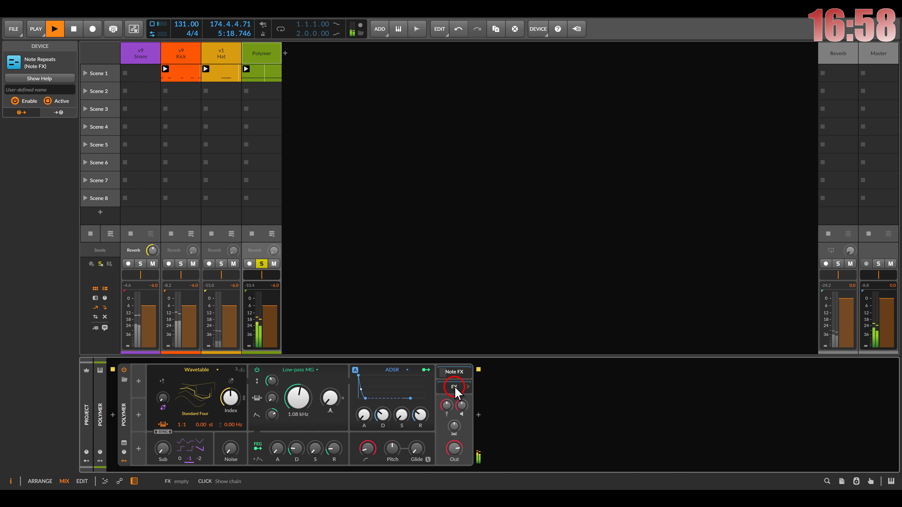
pyautogui.click(478, 414)
pyautogui.doubleClick(439, 249)
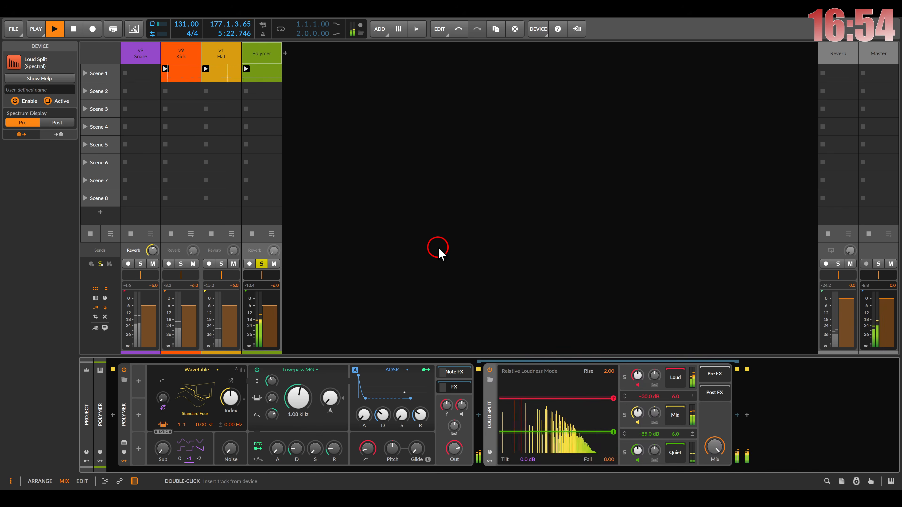
# Insert a Delay+ after Loud Split, set its pattern to Ping L and its low cut to about 103 Hz
pyautogui.click(715, 374)
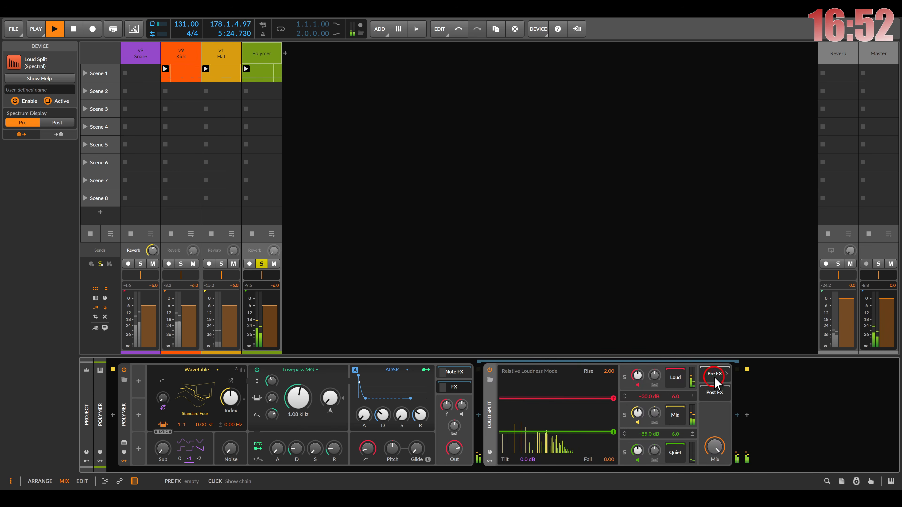
pyautogui.click(737, 414)
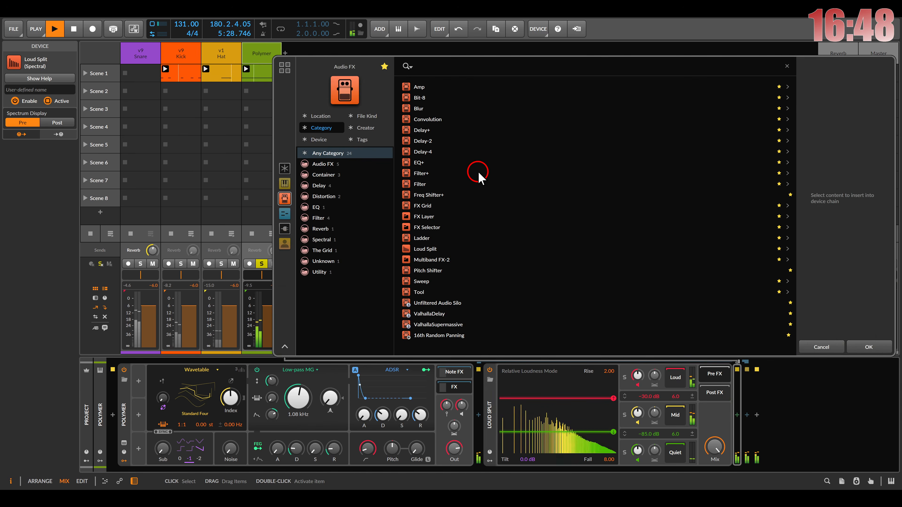
pyautogui.doubleClick(422, 130)
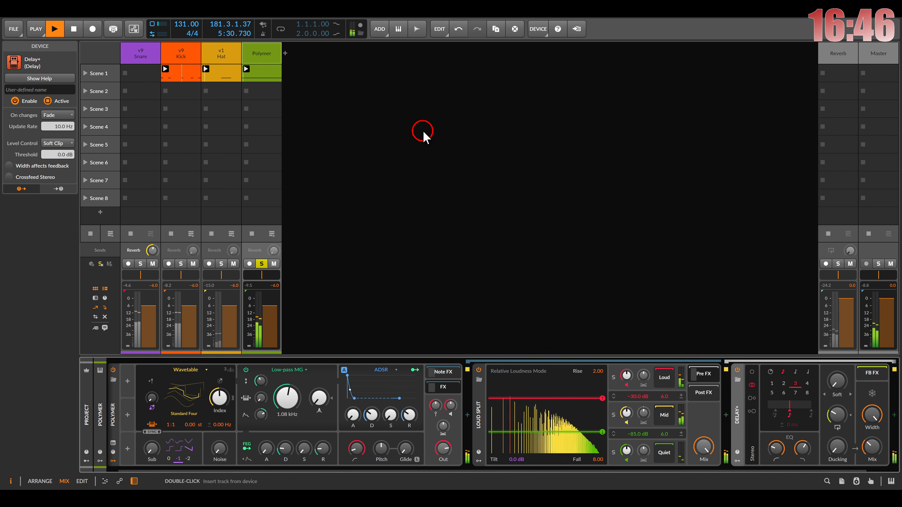
pyautogui.click(777, 438)
pyautogui.moveTo(801, 450); pyautogui.dragTo(776, 435)
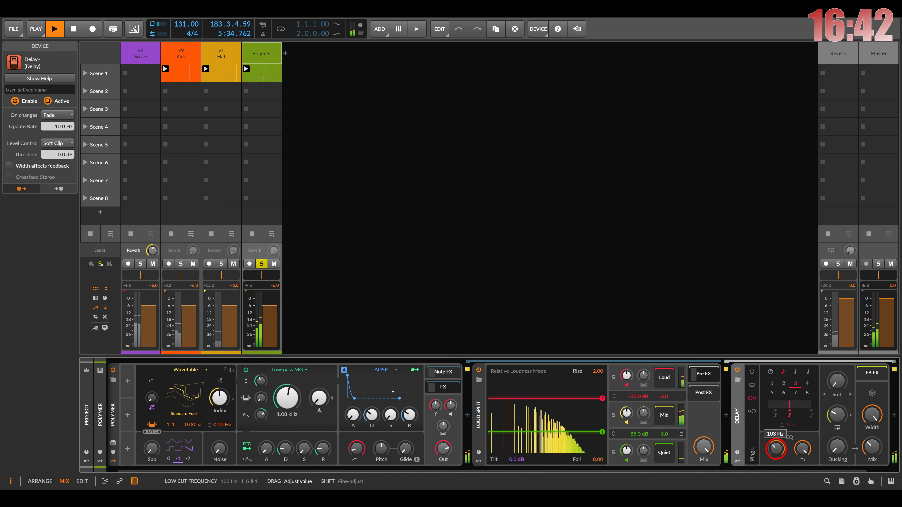
# Lower Polymer's filter cutoff to 349 Hz and adjust its cutoff modulation, wavetable index and noise amount
pyautogui.hscroll(-1, 397, 409)
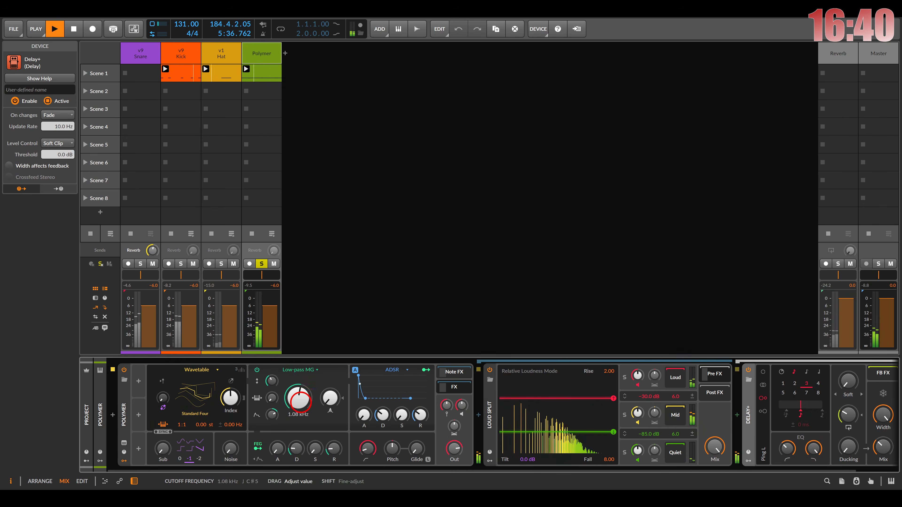
pyautogui.moveTo(301, 402); pyautogui.dragTo(301, 385)
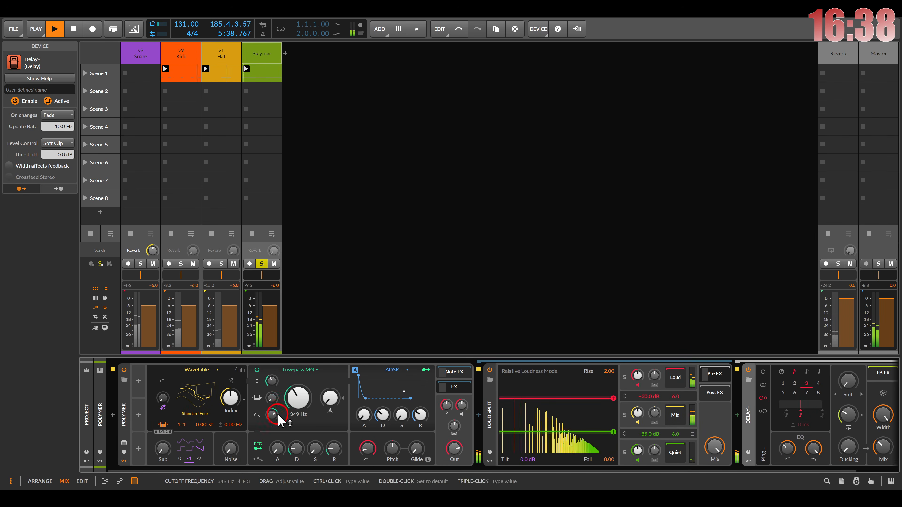
pyautogui.moveTo(271, 415); pyautogui.dragTo(228, 398)
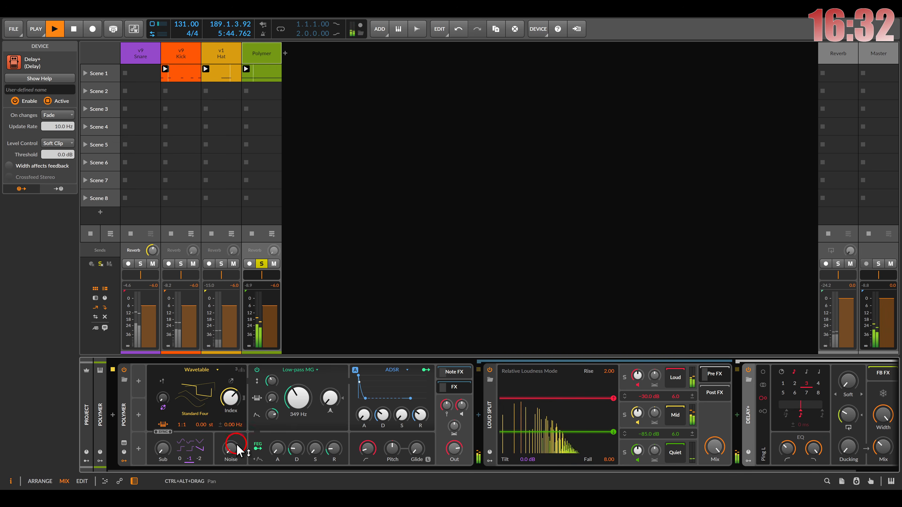
pyautogui.moveTo(238, 451); pyautogui.dragTo(232, 453)
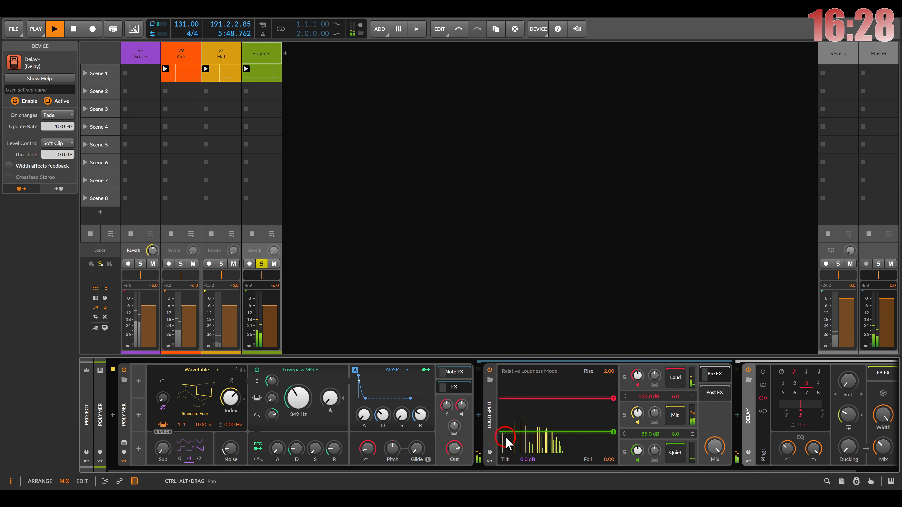
# Solo Loud Split's Loud band, set the higher threshold to about -46.8 dB, and set rise and fall to 0.13
pyautogui.moveTo(506, 438); pyautogui.dragTo(337, 441)
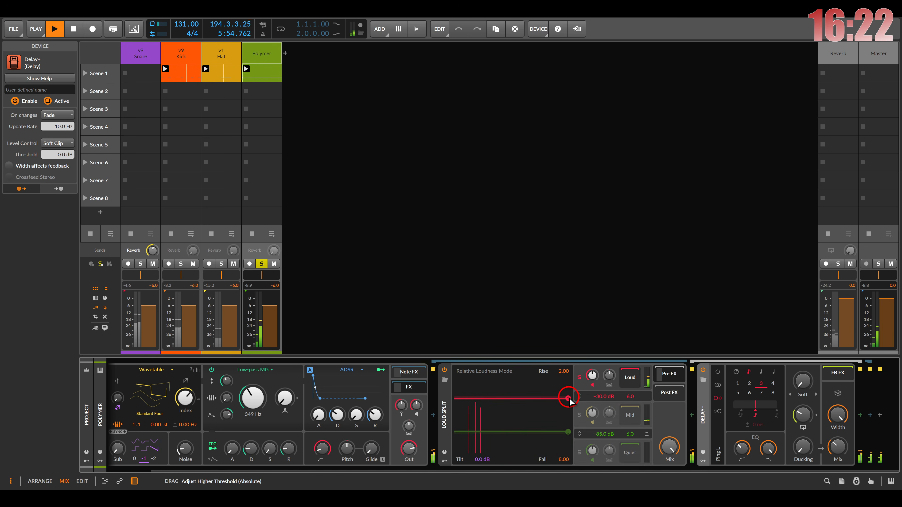
pyautogui.moveTo(571, 402); pyautogui.dragTo(576, 410)
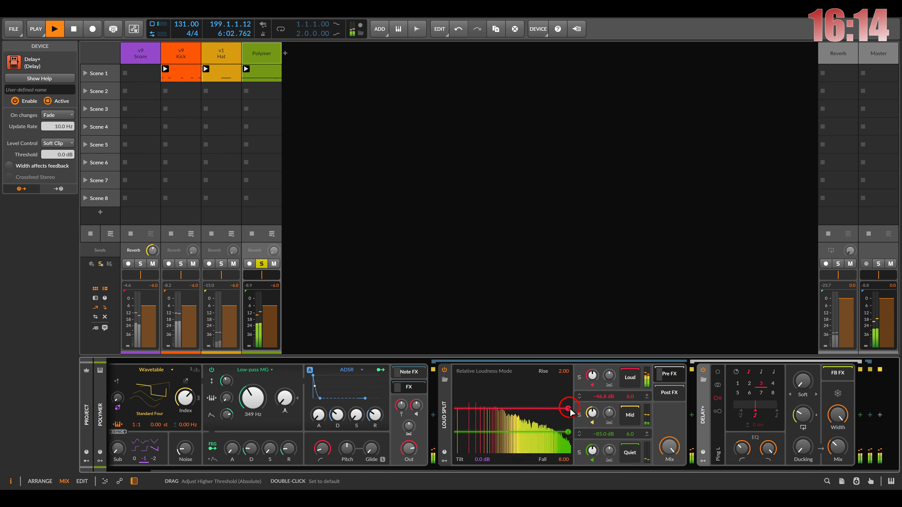
pyautogui.moveTo(564, 372); pyautogui.dragTo(563, 371)
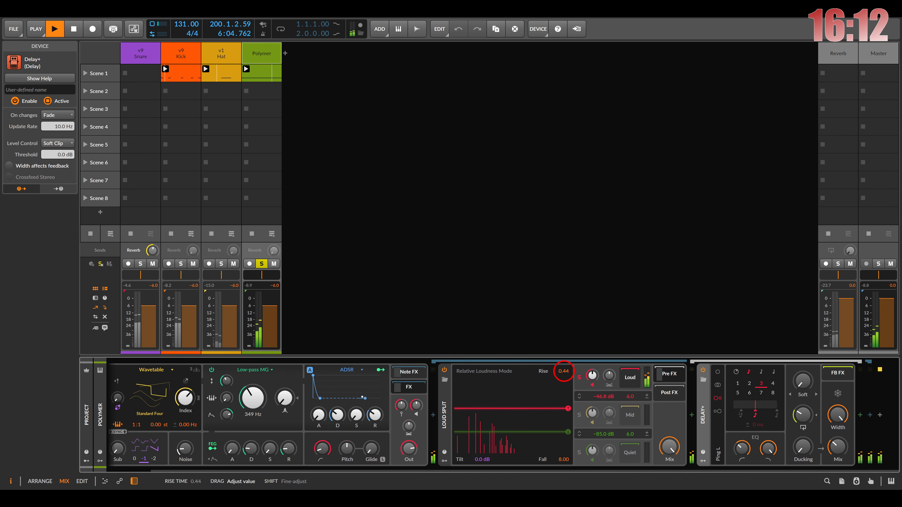
pyautogui.moveTo(561, 459); pyautogui.dragTo(562, 460)
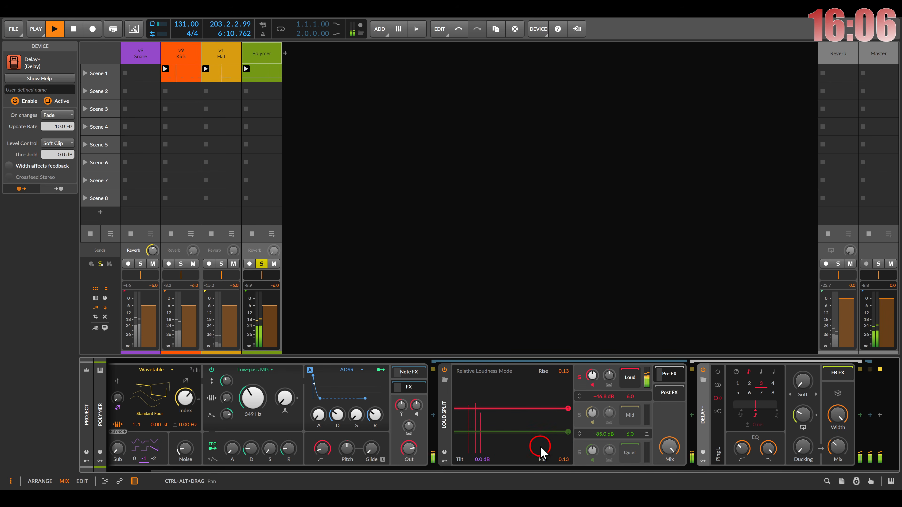
# Toggle Loud Split's relative loudness mode to compare, keep it on, and set the tilt to about -0.3 dB
pyautogui.click(474, 373)
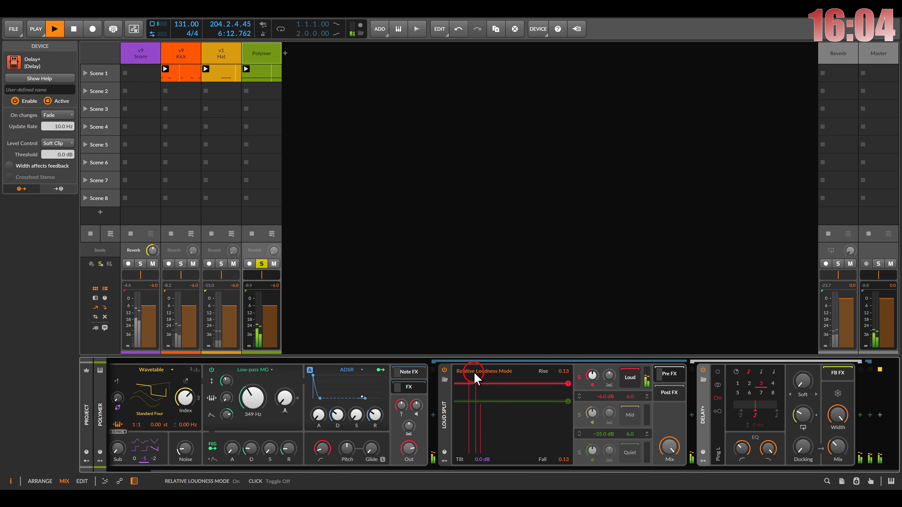
pyautogui.click(475, 373)
pyautogui.click(480, 460)
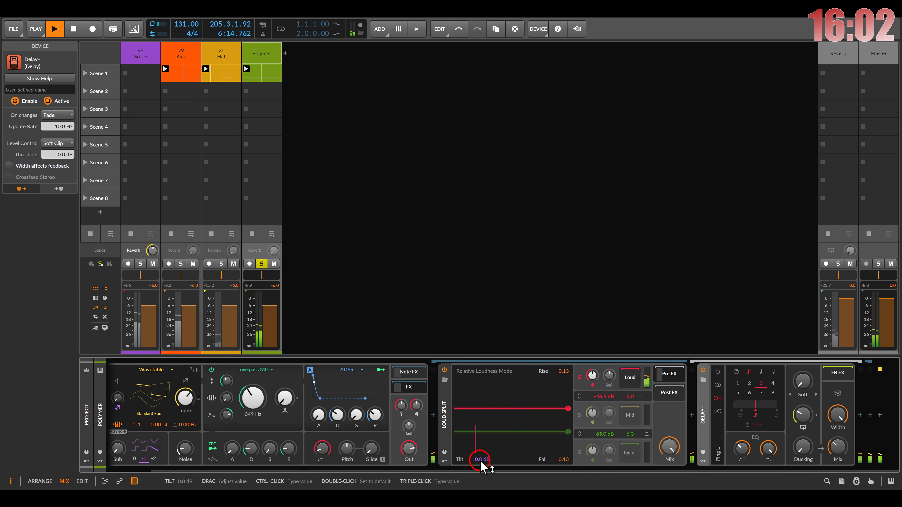
pyautogui.moveTo(480, 462); pyautogui.dragTo(480, 460)
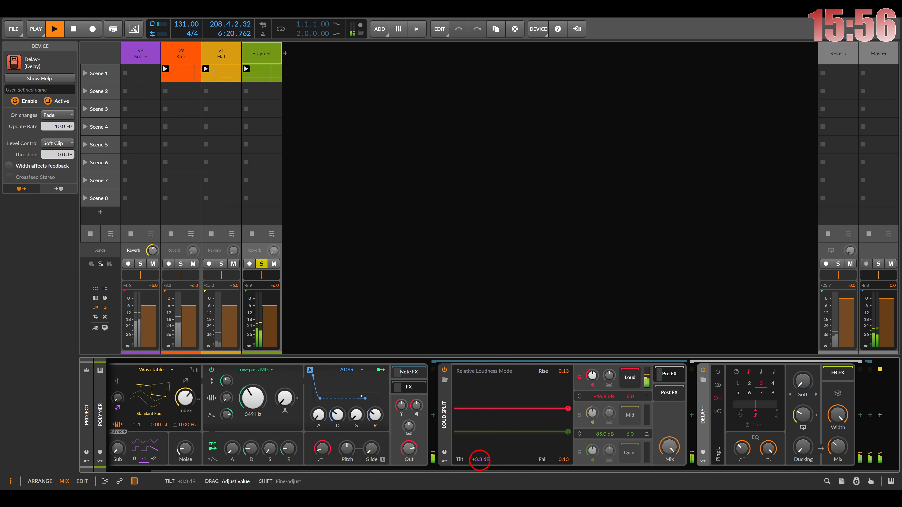
pyautogui.moveTo(480, 460); pyautogui.dragTo(480, 460)
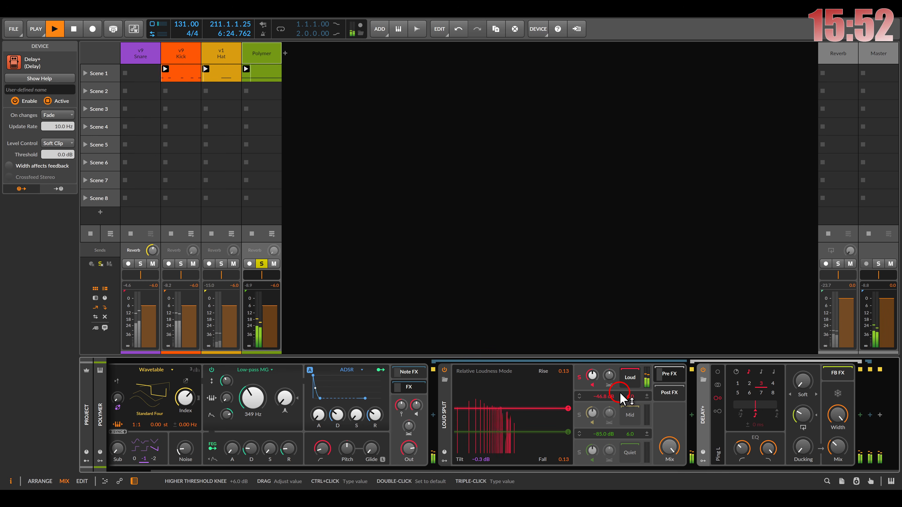
# Try a Convolution in Loud Split's Loud chain and browse its impulse library
pyautogui.click(627, 380)
pyautogui.click(737, 414)
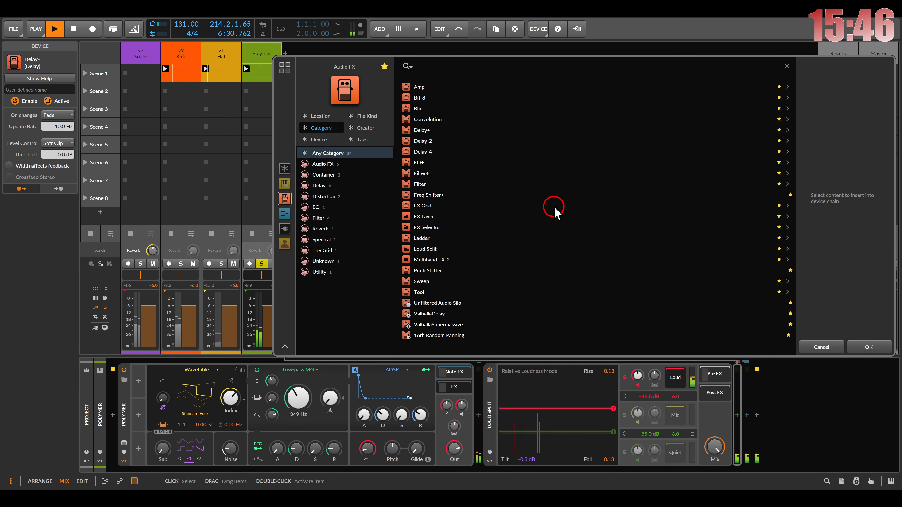
pyautogui.doubleClick(448, 121)
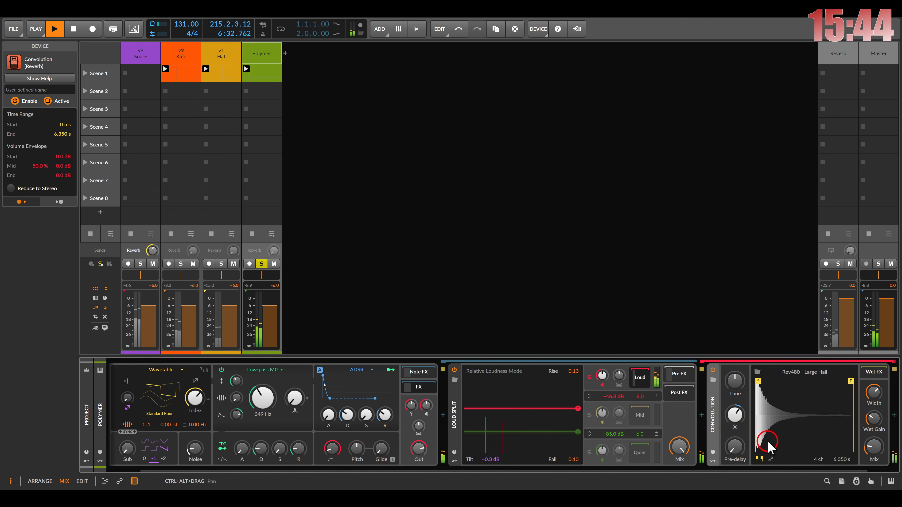
pyautogui.click(757, 372)
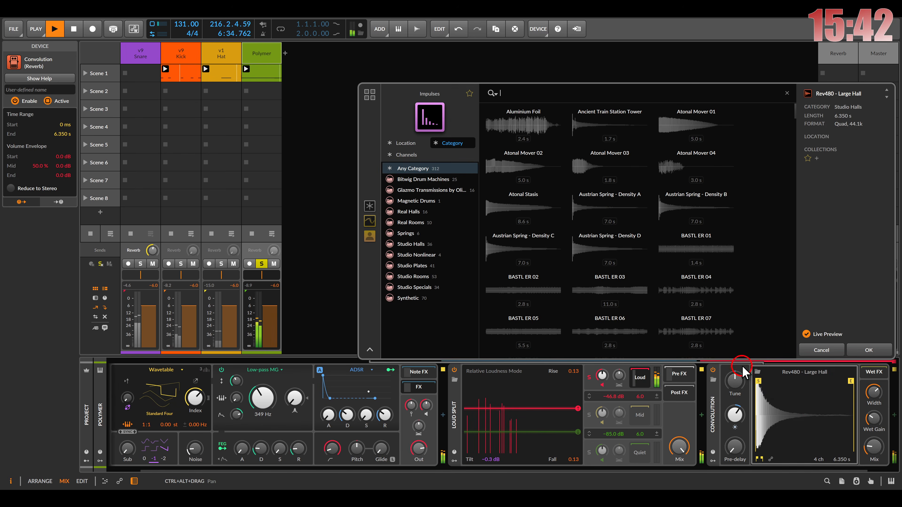
pyautogui.scroll(-15, 616, 202)
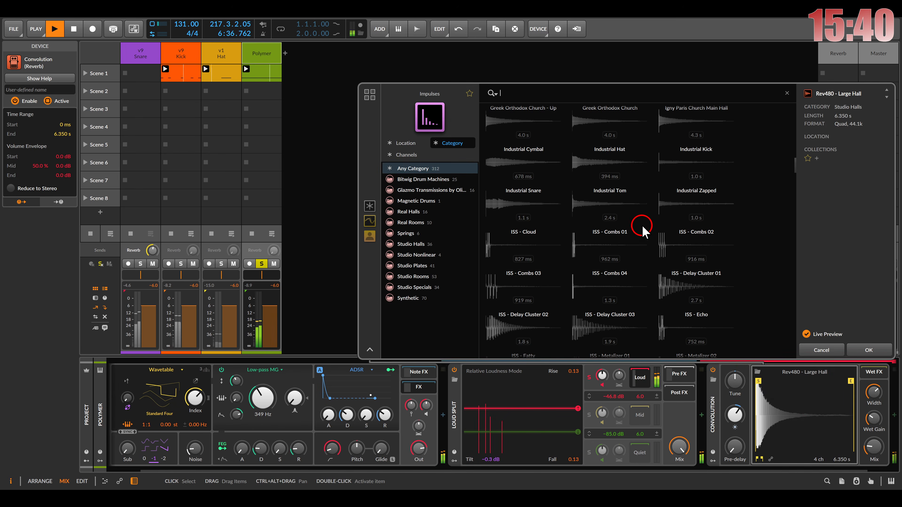
pyautogui.scroll(-10, 636, 228)
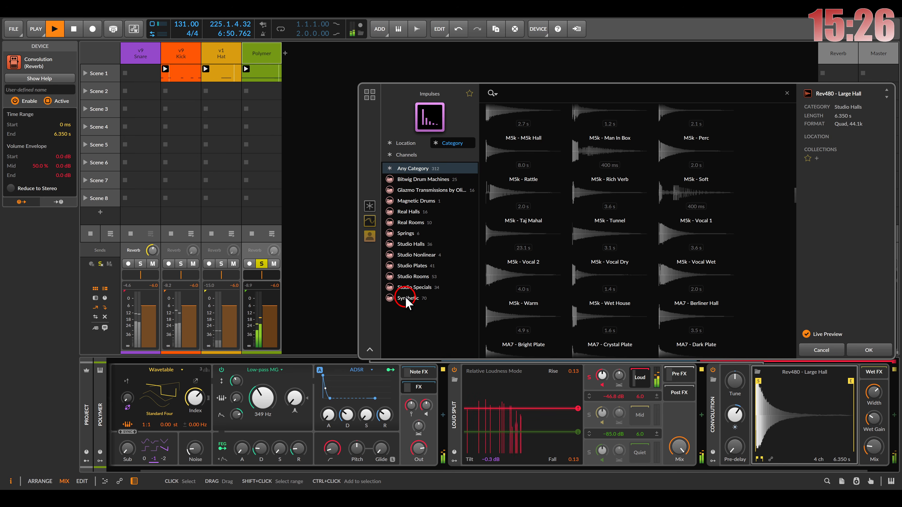
# Audition the Studio Specials impulses ISS - Delay Cluster 02, ISS - Delay Cluster 03 and ISS - Metalizer 01, cancel, and delete the Convolution
pyautogui.click(408, 288)
pyautogui.click(531, 194)
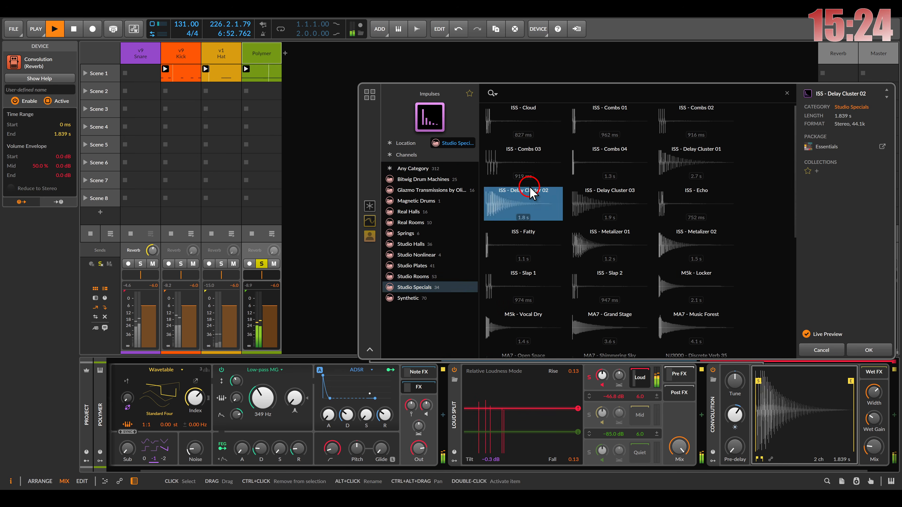
pyautogui.click(591, 195)
pyautogui.click(604, 261)
pyautogui.click(822, 348)
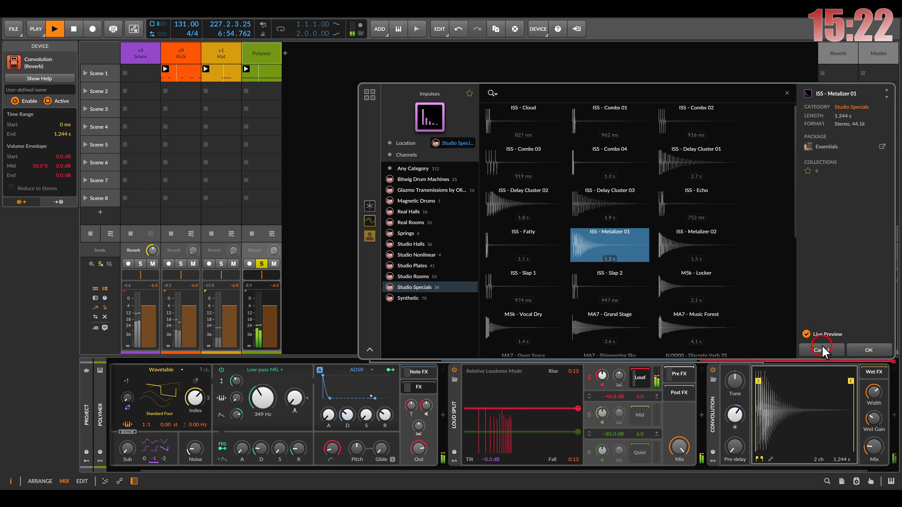
pyautogui.click(717, 405)
pyautogui.press('Delete')
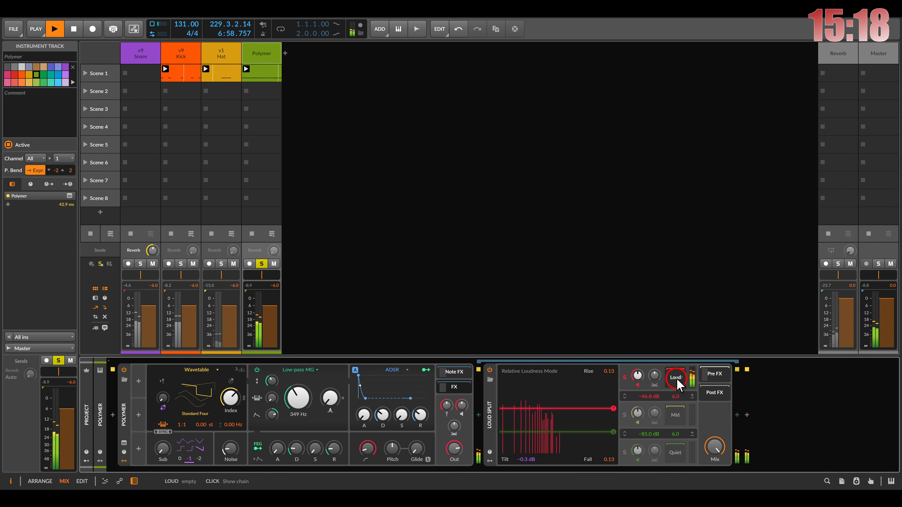
# Insert an Amp in Loud Split's Loud chain, enable its stereo option, and raise the low band frequency of its pre-EQ
pyautogui.click(737, 415)
pyautogui.doubleClick(436, 86)
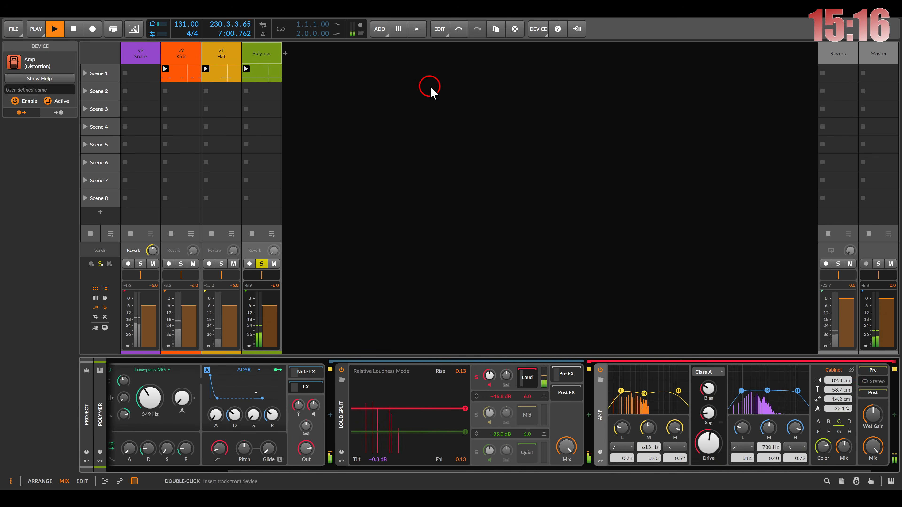
pyautogui.click(803, 389)
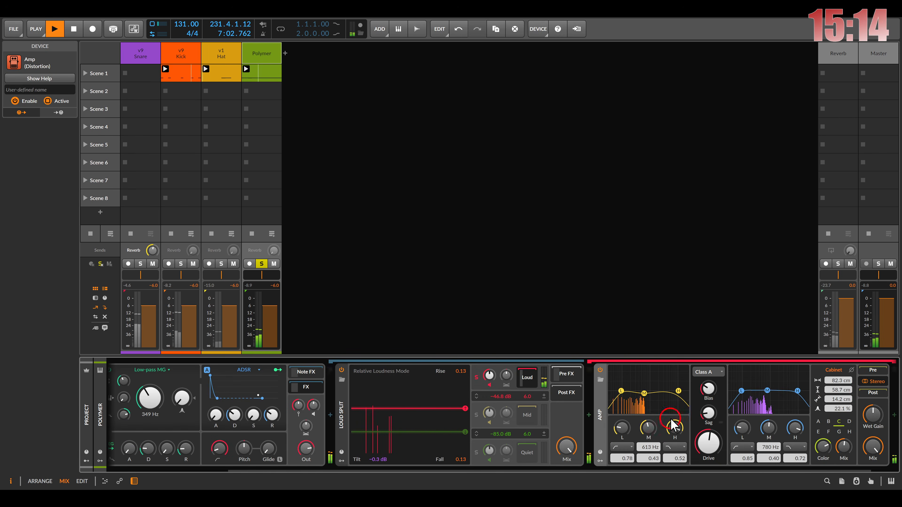
pyautogui.click(625, 430)
pyautogui.moveTo(626, 427); pyautogui.dragTo(626, 416)
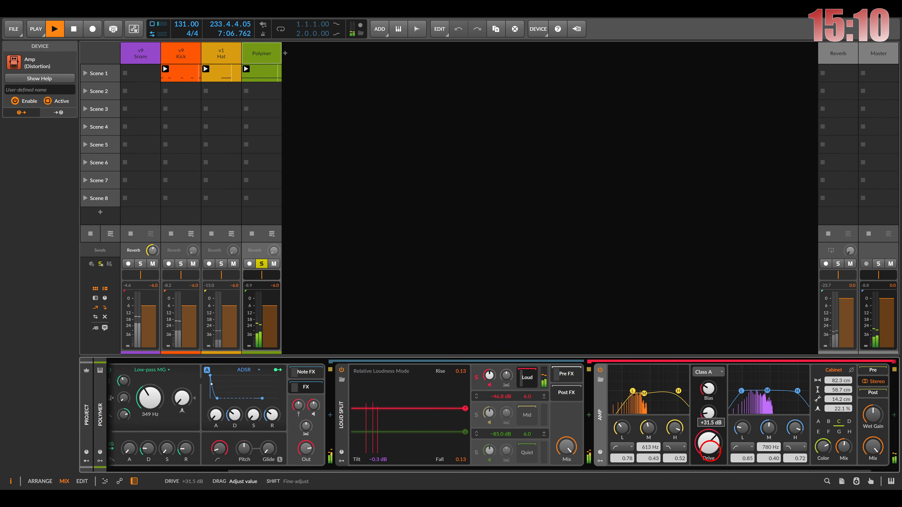
# Set the Amp's drive model to Fold A with about 41.9 dB of drive and choose cabinet A
pyautogui.click(710, 372)
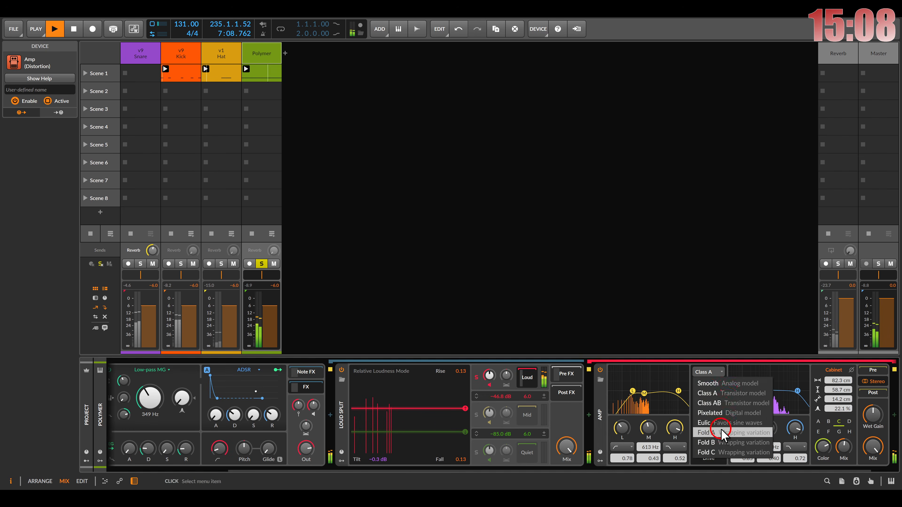
pyautogui.click(707, 433)
pyautogui.moveTo(708, 443); pyautogui.dragTo(714, 439)
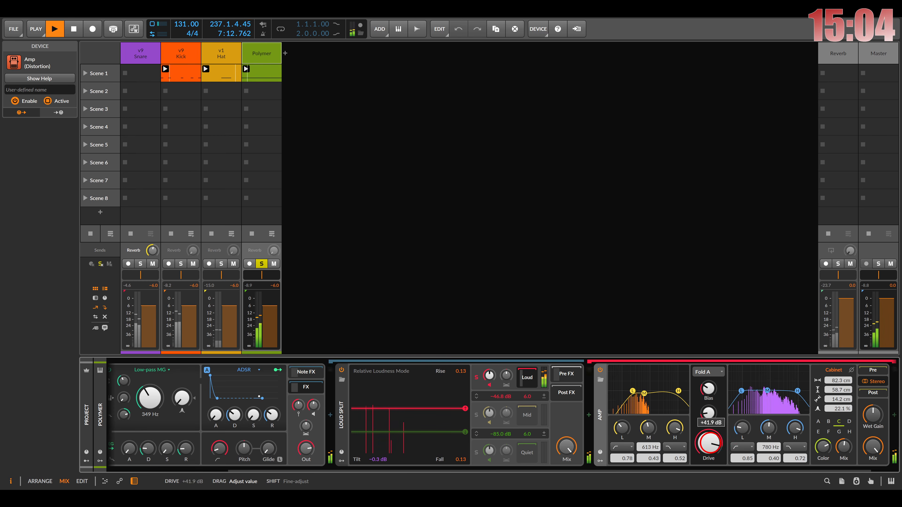
pyautogui.click(818, 421)
pyautogui.moveTo(796, 431); pyautogui.dragTo(762, 423)
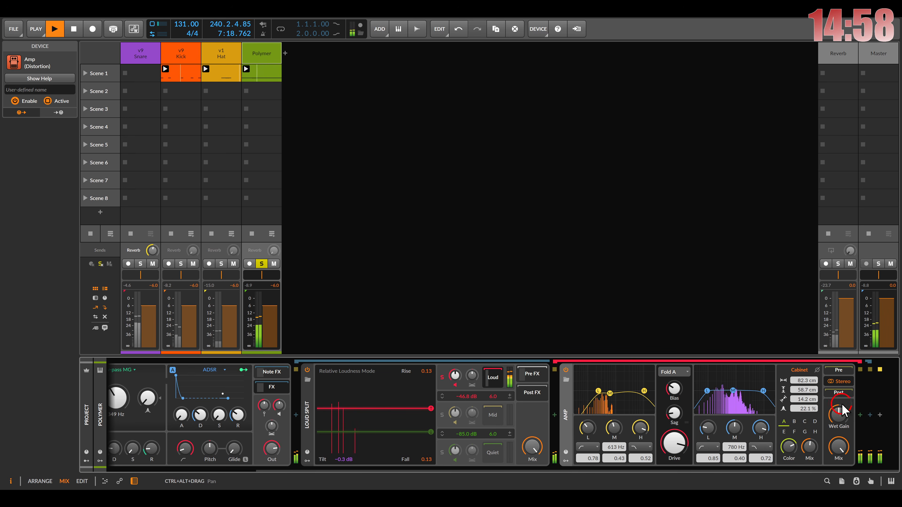
# Insert a Blur after the Amp and set its left delays to about 9.00 ms and 11.0 ms and second right delay to about 14.3 ms
pyautogui.click(861, 415)
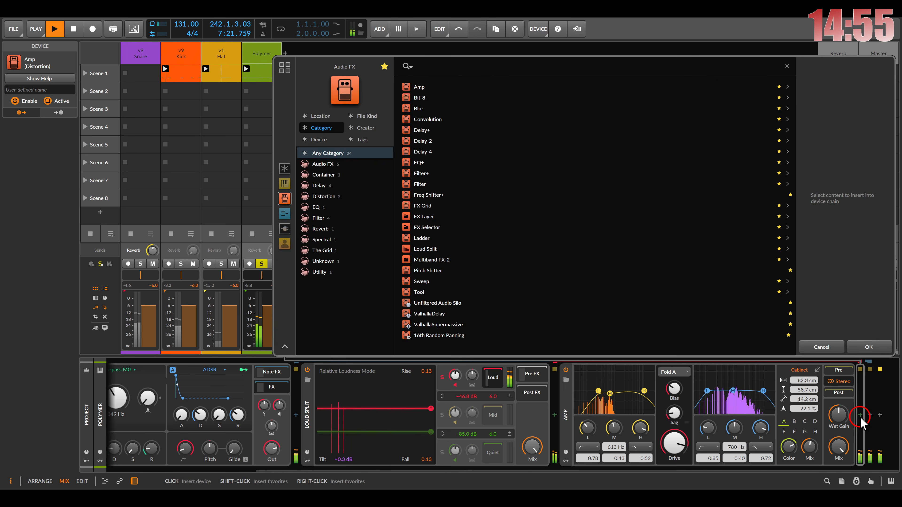
pyautogui.doubleClick(429, 112)
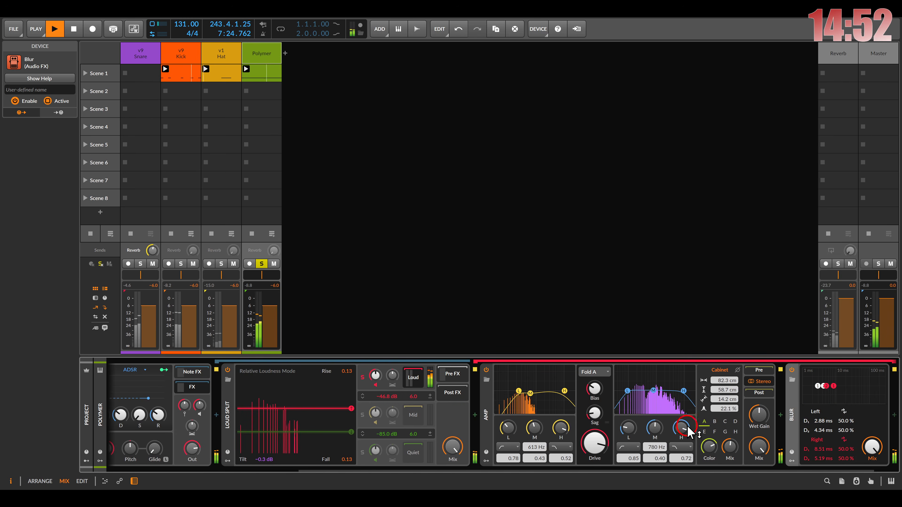
pyautogui.moveTo(818, 386); pyautogui.dragTo(836, 389)
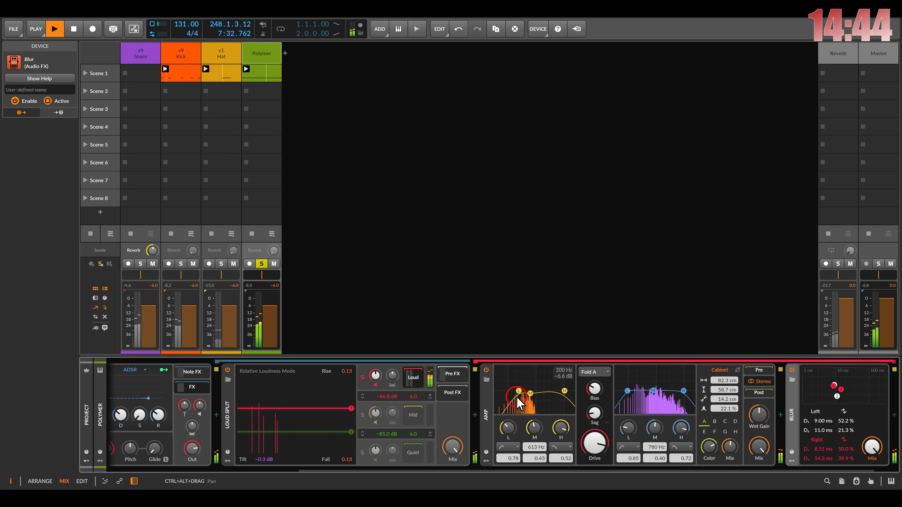
# Unsolo Loud Split's Loud band, hide its device chain, and briefly show the Pre FX chain
pyautogui.hscroll(-5, 742, 401)
pyautogui.click(583, 378)
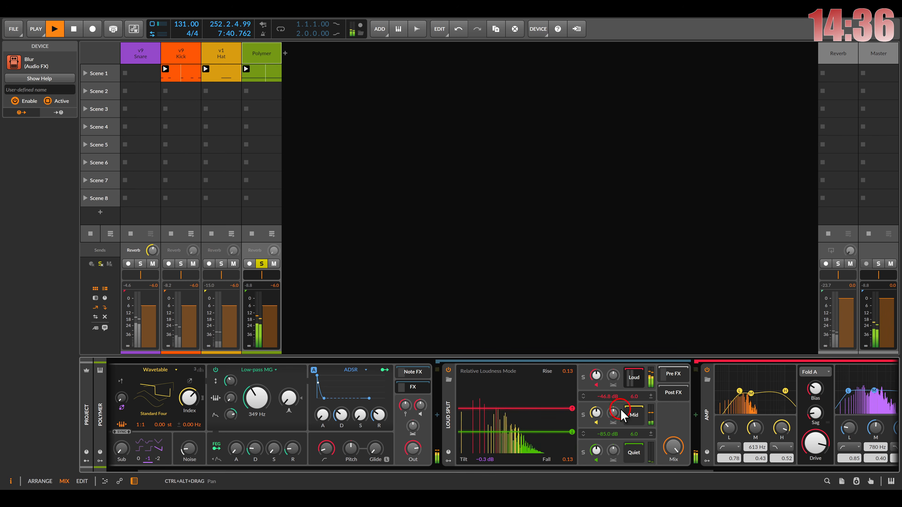
pyautogui.click(631, 379)
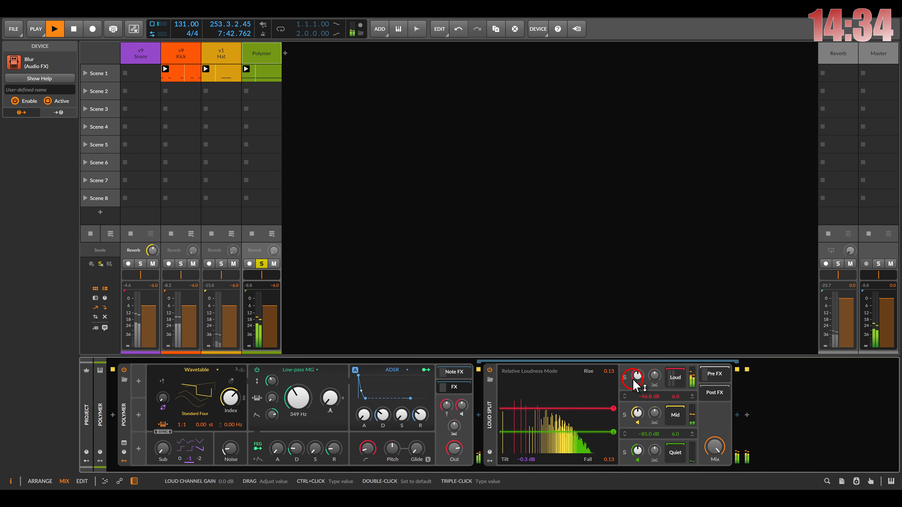
pyautogui.click(715, 374)
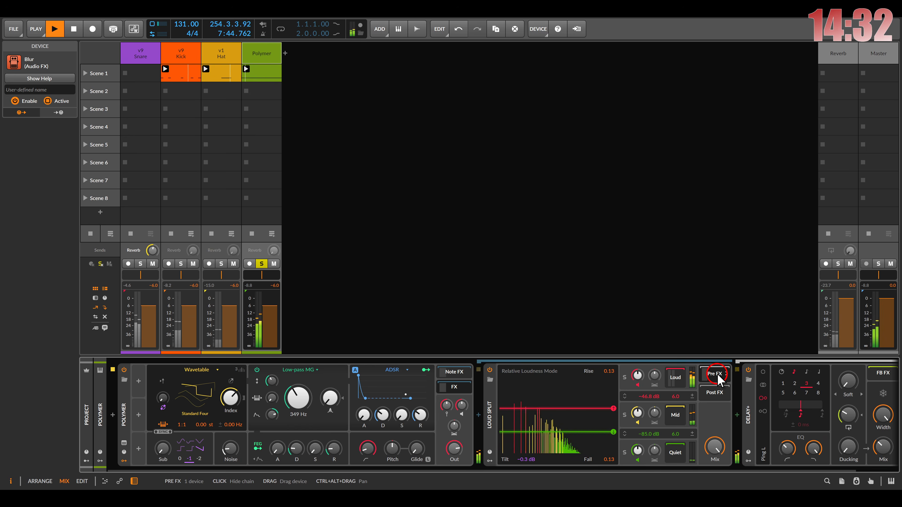
pyautogui.click(717, 373)
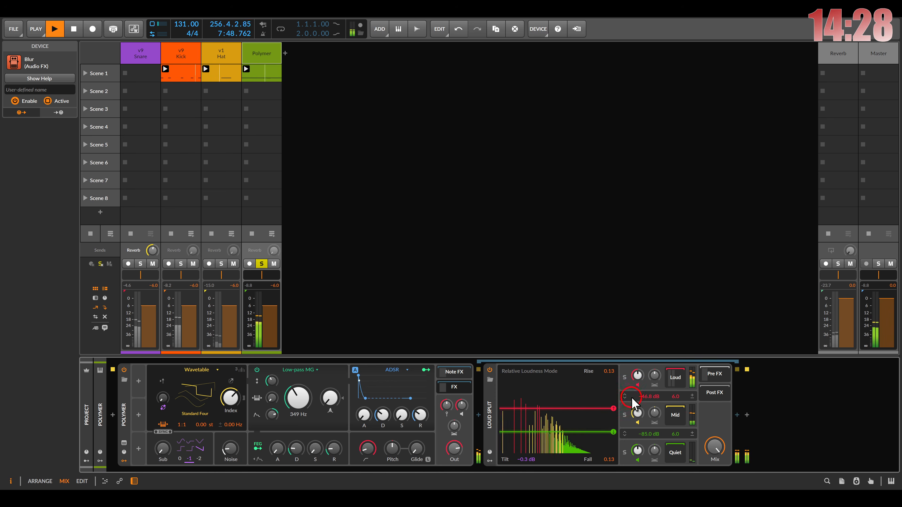
# Cut the Loud band's gain completely and reset it, and bypass and re-enable Loud Split to compare the sound
pyautogui.moveTo(638, 375); pyautogui.dragTo(638, 408)
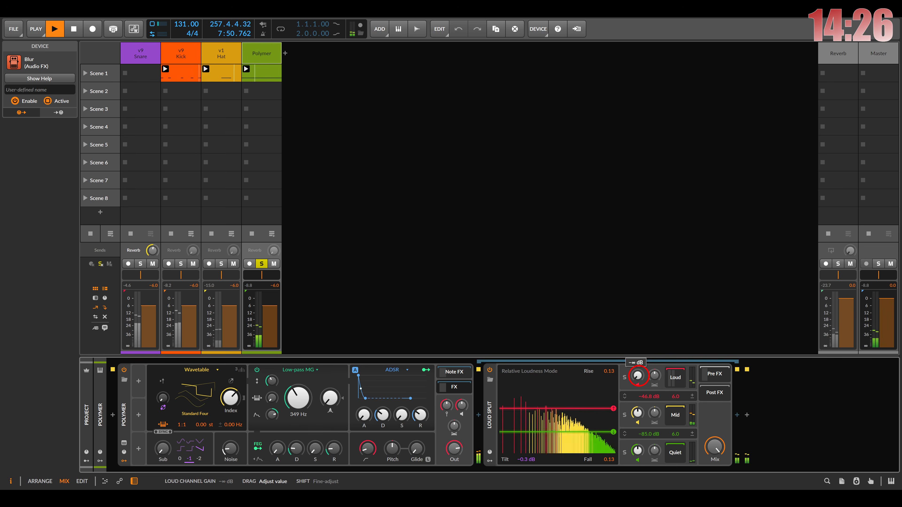
pyautogui.doubleClick(639, 376)
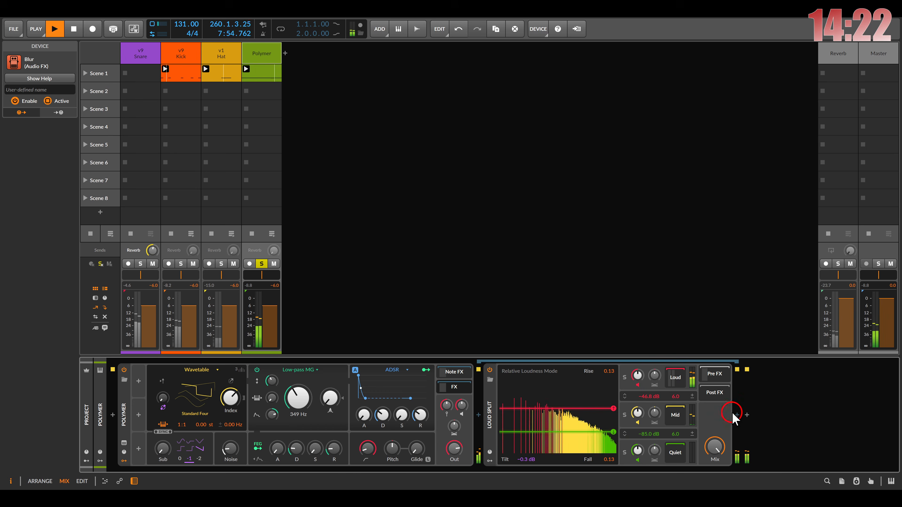
pyautogui.click(489, 370)
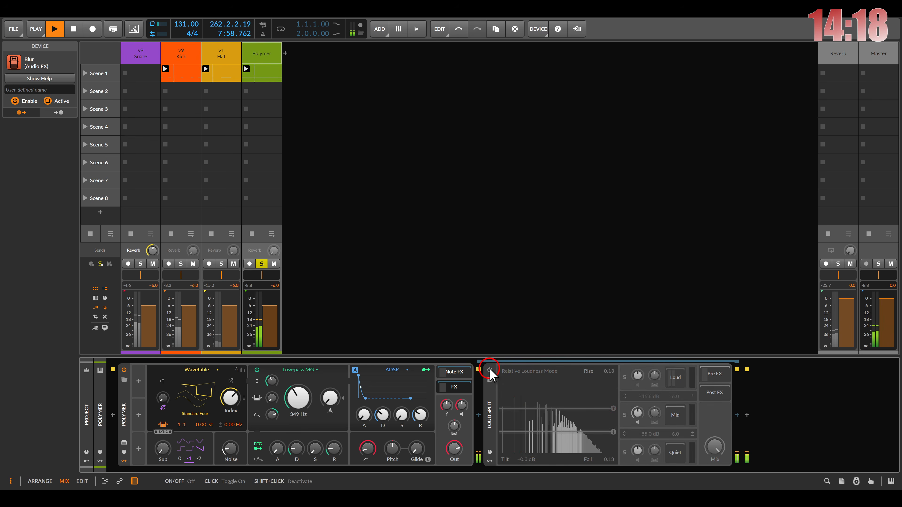
pyautogui.click(489, 370)
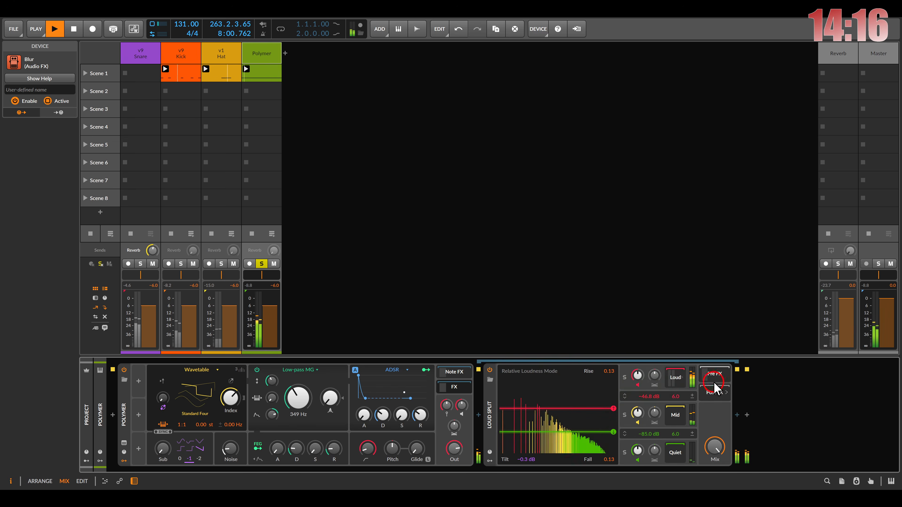
# Audition Loud Split's Quiet band in solo, and leave the Mid band soloed
pyautogui.click(625, 415)
pyautogui.click(625, 452)
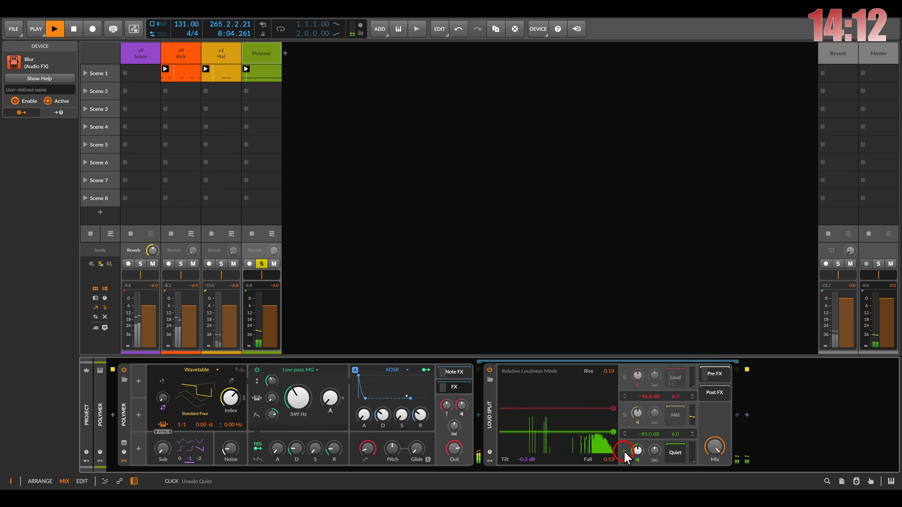
pyautogui.click(624, 415)
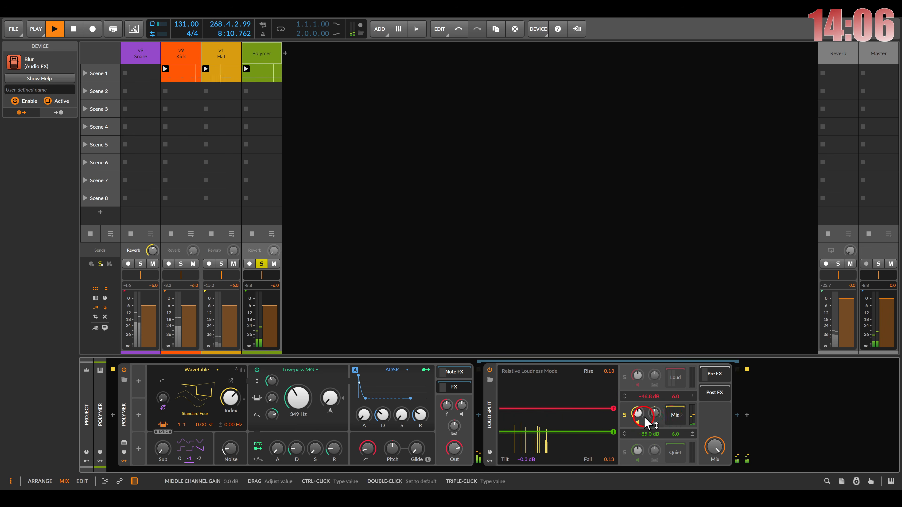
# Insert a Ladder filter in the Mid chain, adjust its cutoff, and set its LFO amount to 36 st
pyautogui.click(737, 415)
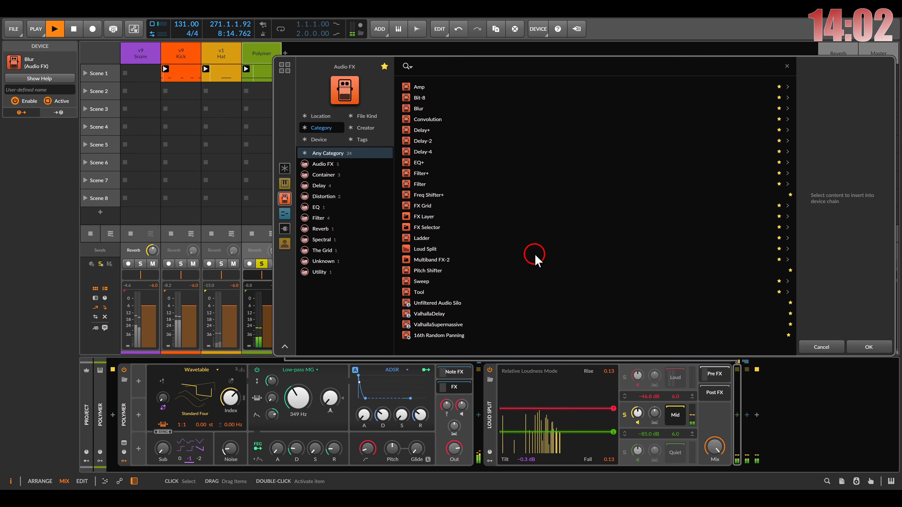
pyautogui.doubleClick(449, 238)
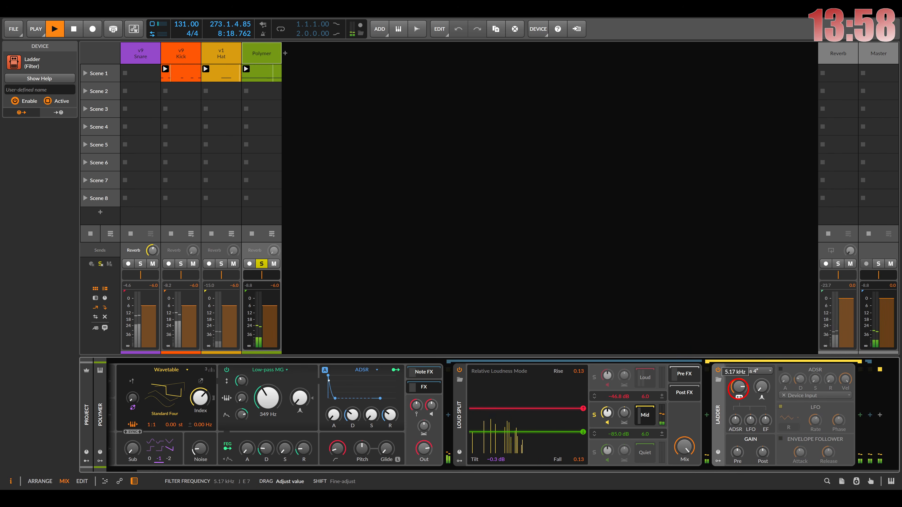
pyautogui.moveTo(751, 426); pyautogui.dragTo(753, 422)
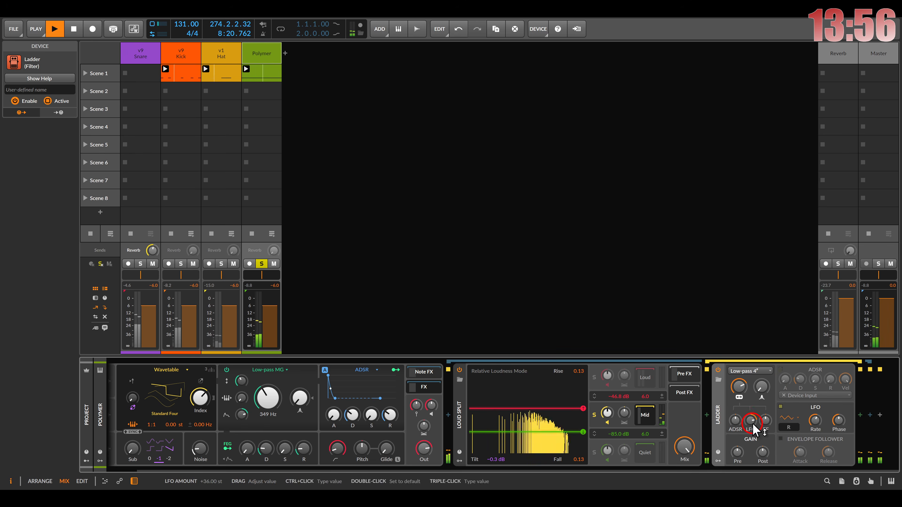
# Set the Ladder's LFO rate to 2.41 Hz, adjust its resonance, and set the envelope follower amount to about 29.7 st
pyautogui.moveTo(815, 421); pyautogui.dragTo(815, 420)
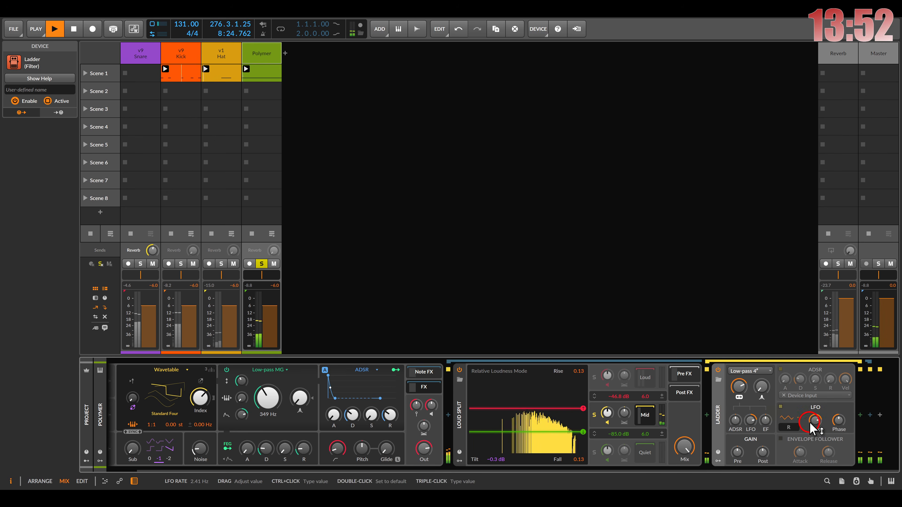
pyautogui.moveTo(762, 388); pyautogui.dragTo(762, 387)
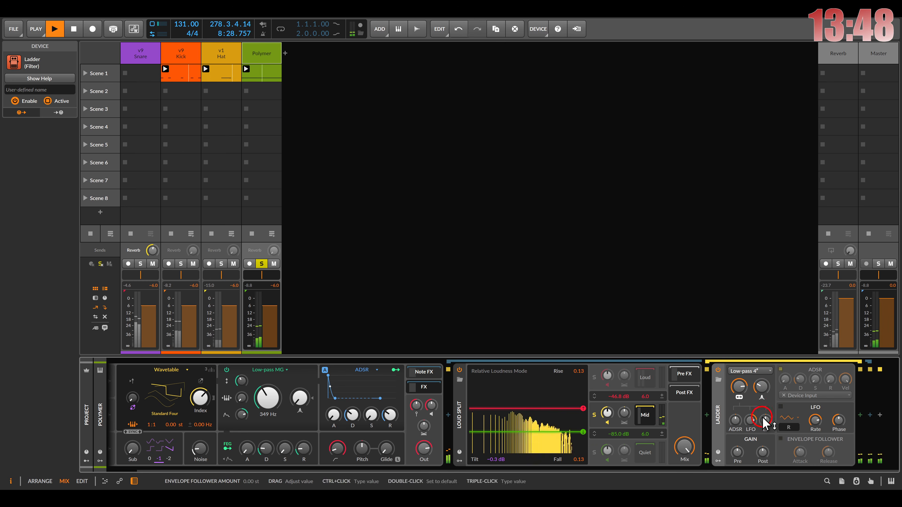
pyautogui.moveTo(763, 423); pyautogui.dragTo(765, 411)
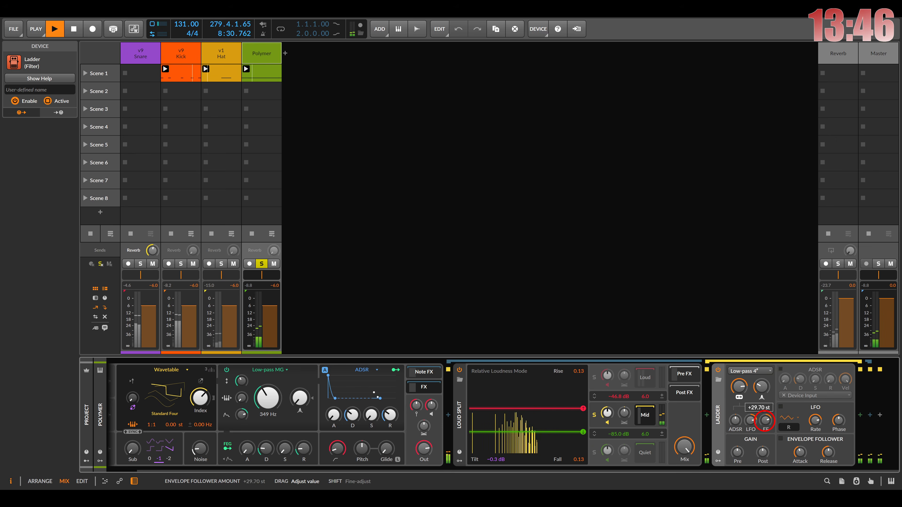
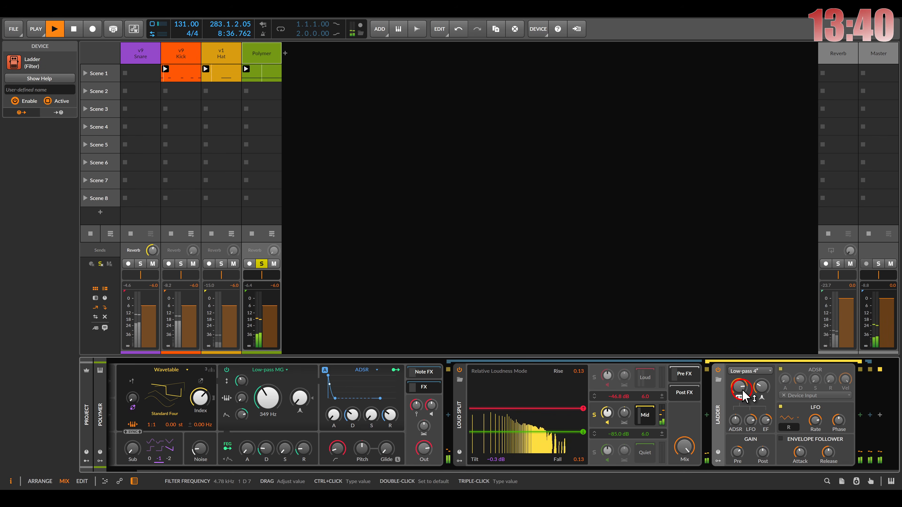
# Insert a Flanger+ after the Ladder filter in Loud Split's Mid chain, browsing all audio effects instead of favourites only
pyautogui.click(860, 415)
pyautogui.click(385, 67)
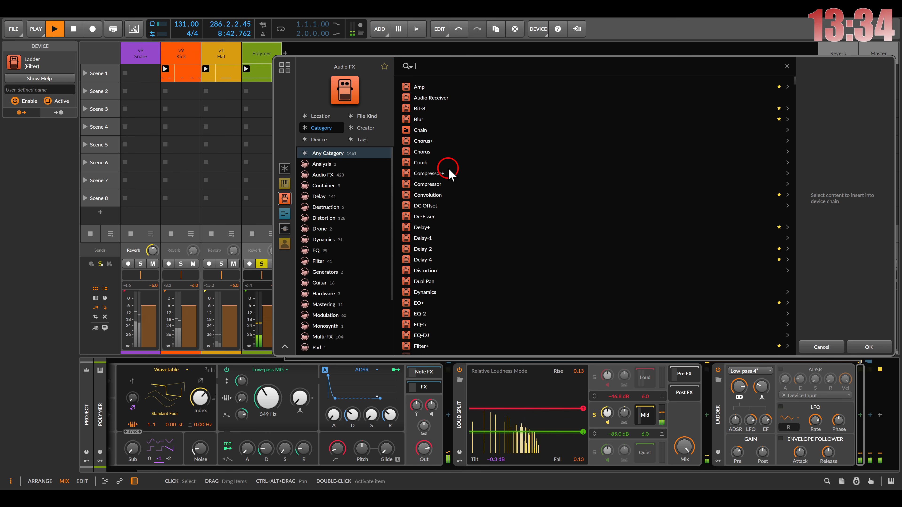
pyautogui.scroll(-2, 451, 174)
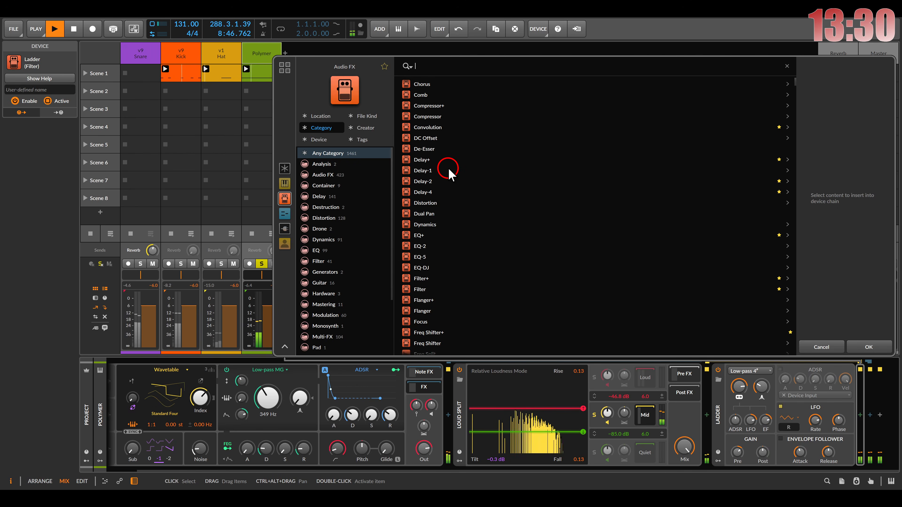
pyautogui.doubleClick(435, 303)
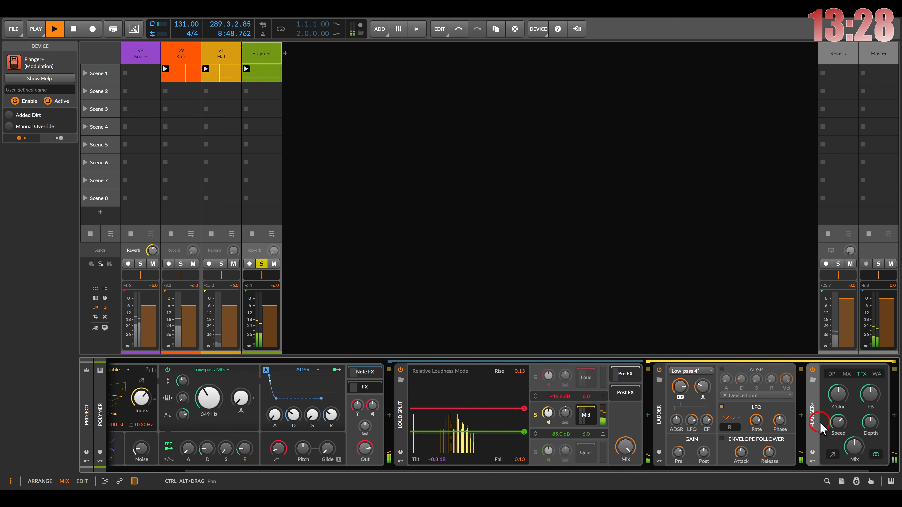
# Set the Flanger+ depth to 100 % and choose the TFX character after trying MX, DP and WA
pyautogui.click(835, 425)
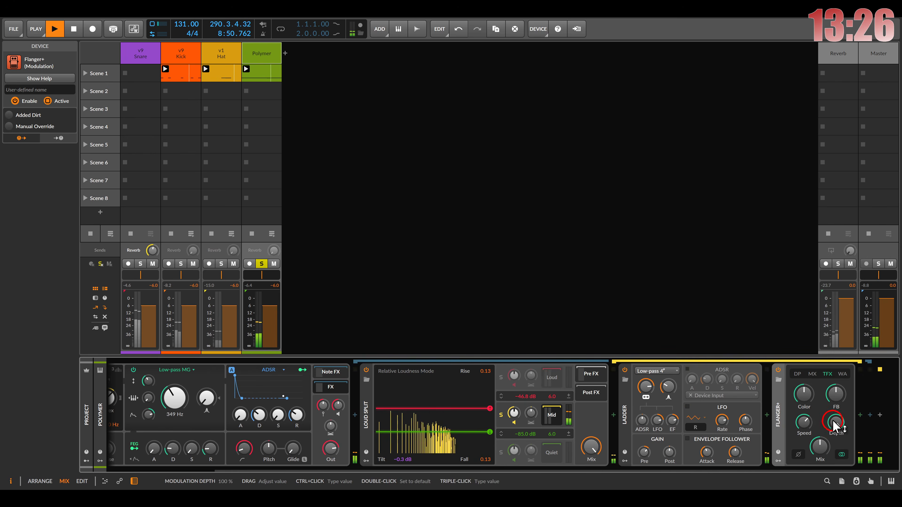
pyautogui.click(812, 373)
pyautogui.click(797, 376)
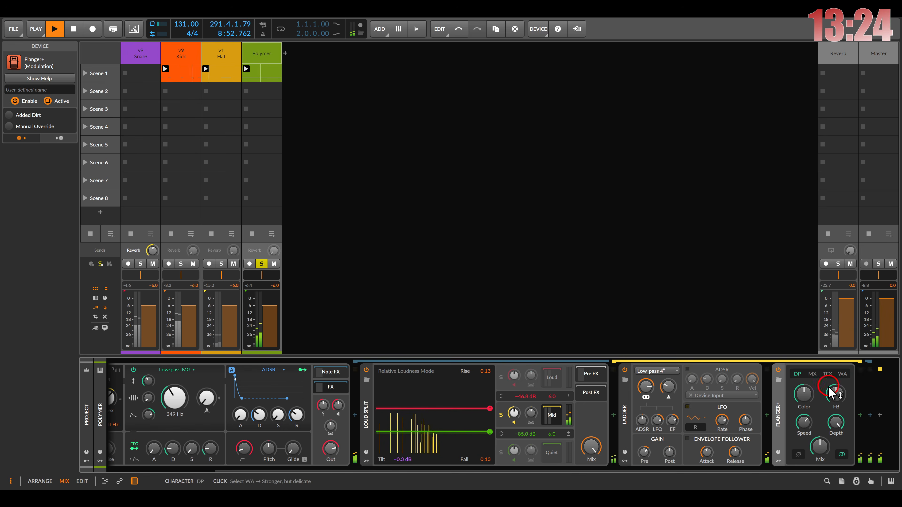
pyautogui.click(804, 423)
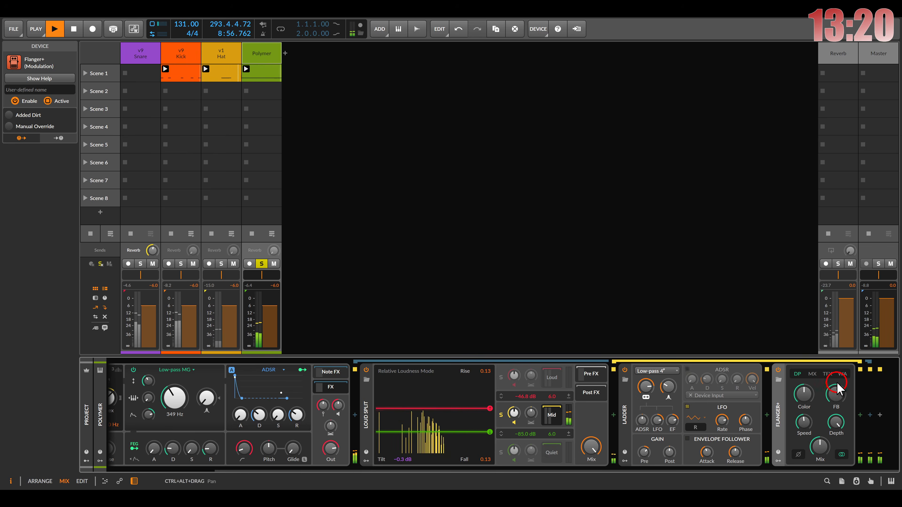
pyautogui.click(843, 374)
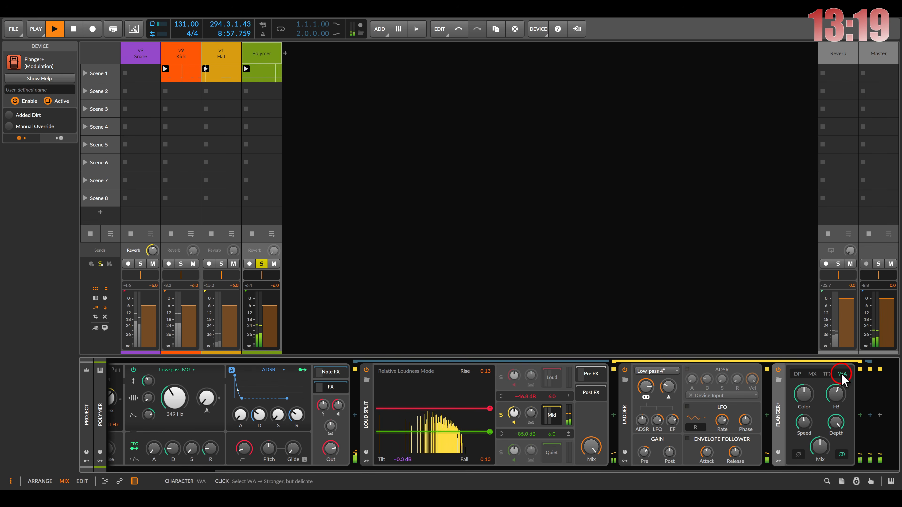
pyautogui.click(827, 375)
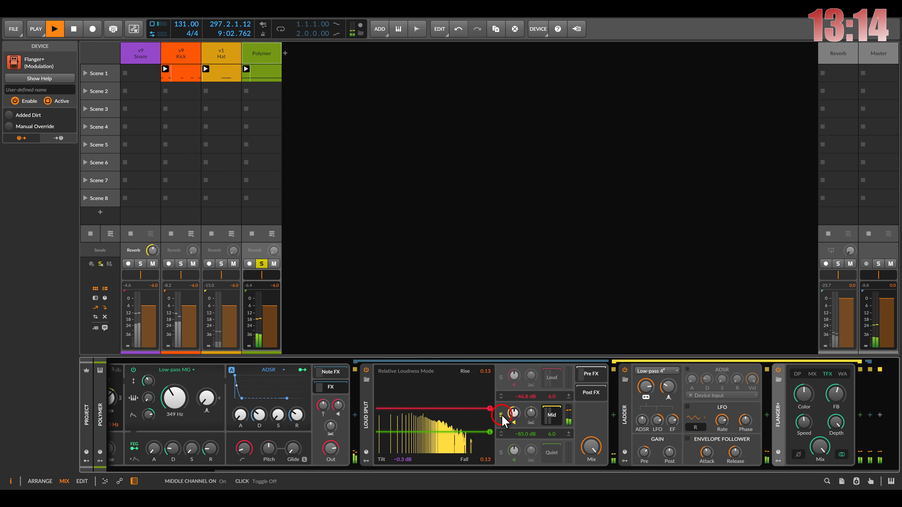
# Unsolo Loud Split's Mid channel and solo its Quiet channel, showing the Quiet chain
pyautogui.click(511, 421)
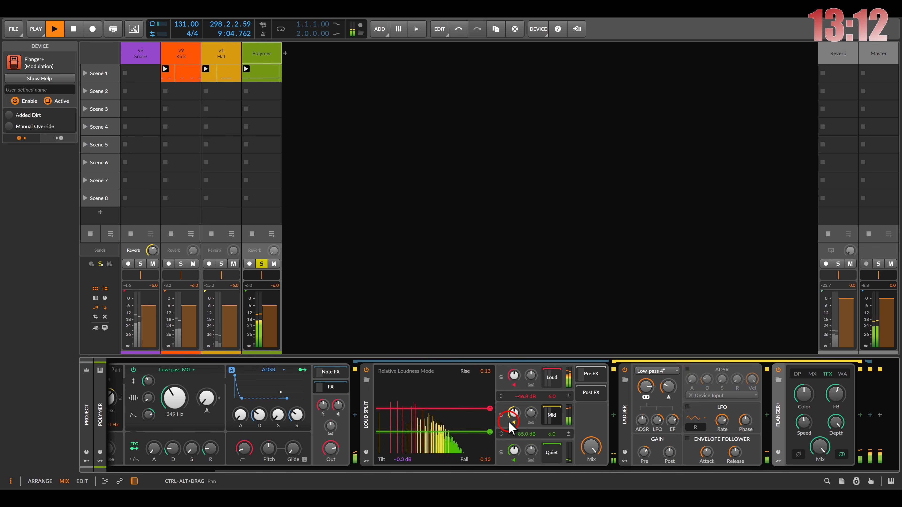
pyautogui.click(502, 454)
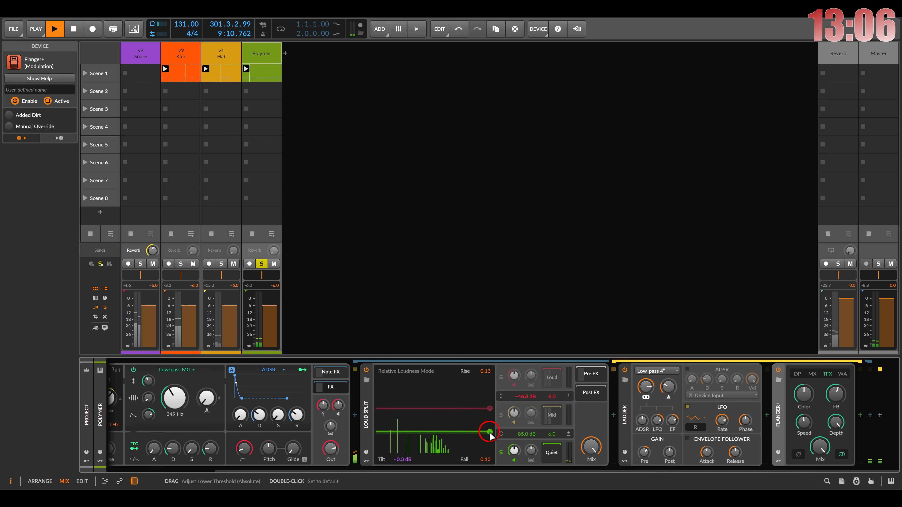
pyautogui.hscroll(-5, 547, 453)
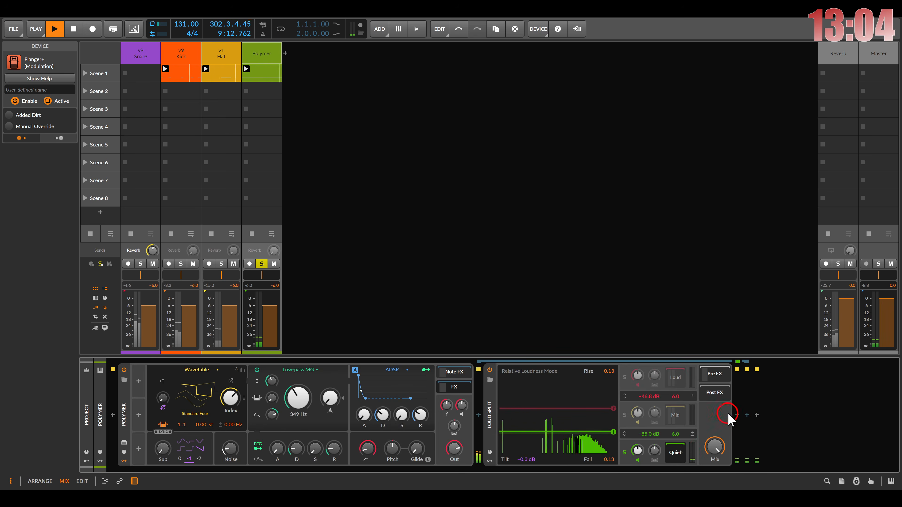
# Insert a Tool device in the Quiet chain and raise its volume to +18.1 dB
pyautogui.click(737, 415)
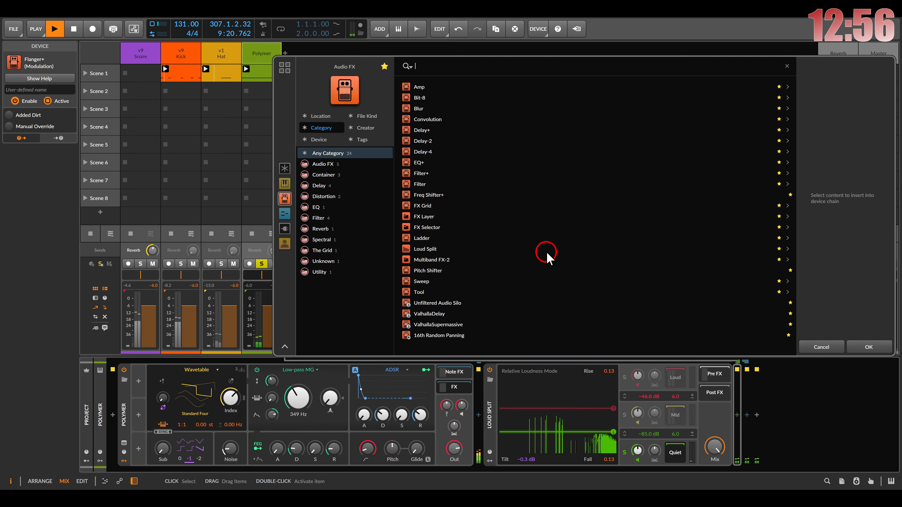
pyautogui.doubleClick(426, 291)
pyautogui.moveTo(775, 398); pyautogui.dragTo(776, 401)
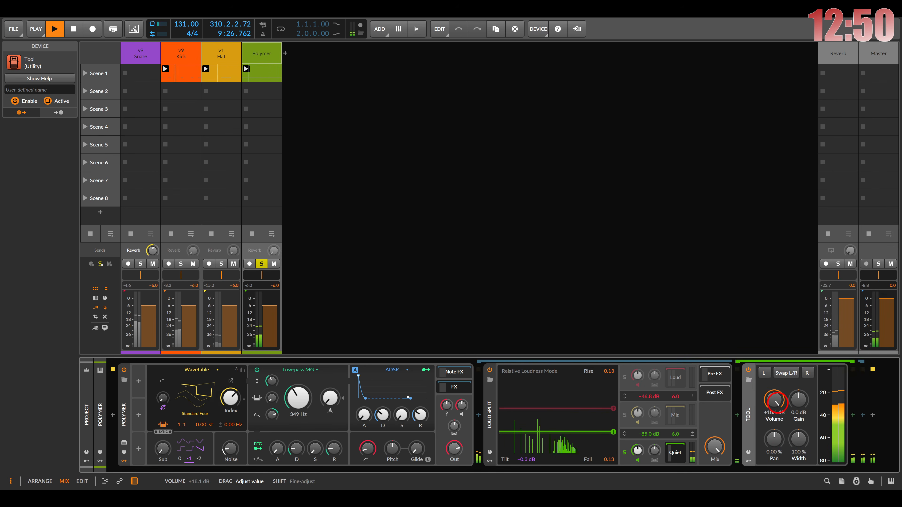
# Insert a Freq Shifter+ after the Tool, raise its feedback and set the delay time to 5.83 ms
pyautogui.click(853, 415)
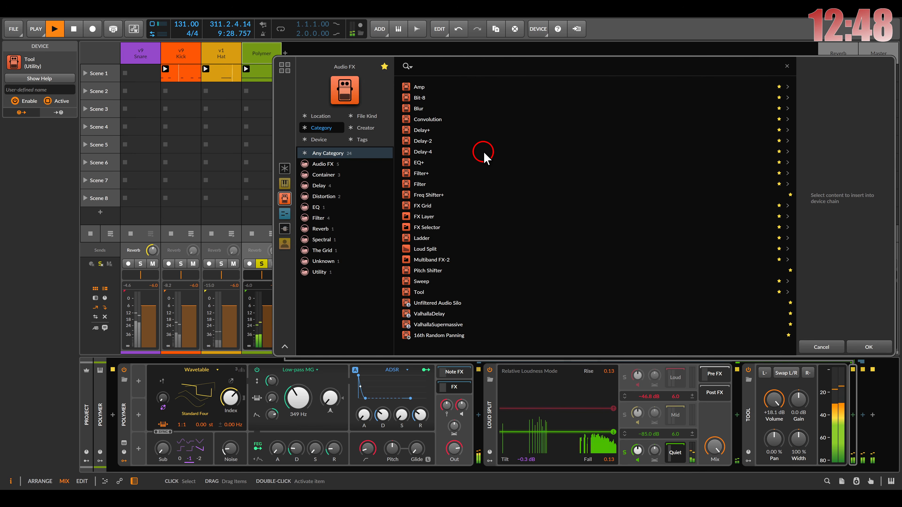
pyautogui.doubleClick(445, 195)
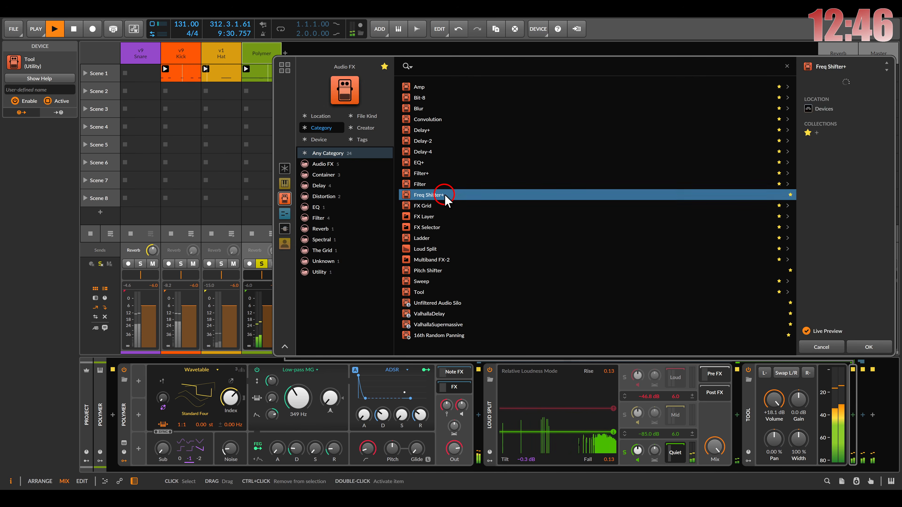
pyautogui.click(802, 416)
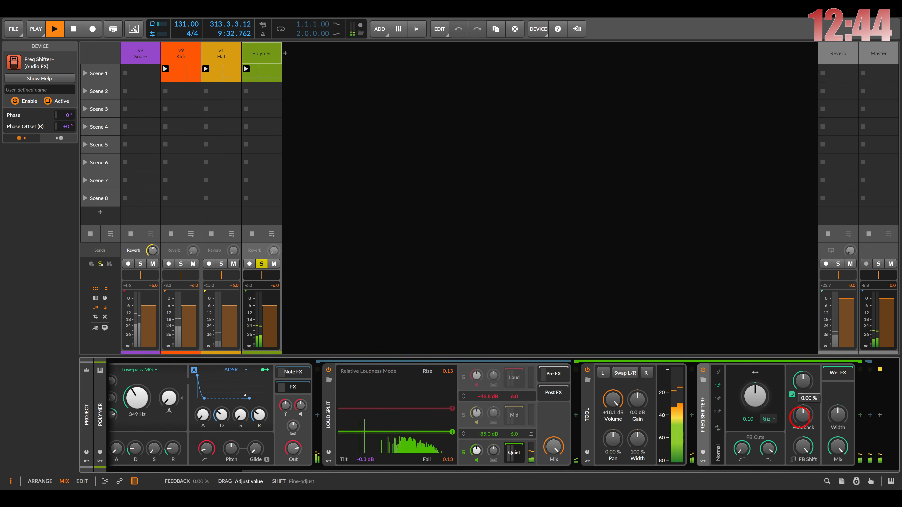
pyautogui.click(802, 380)
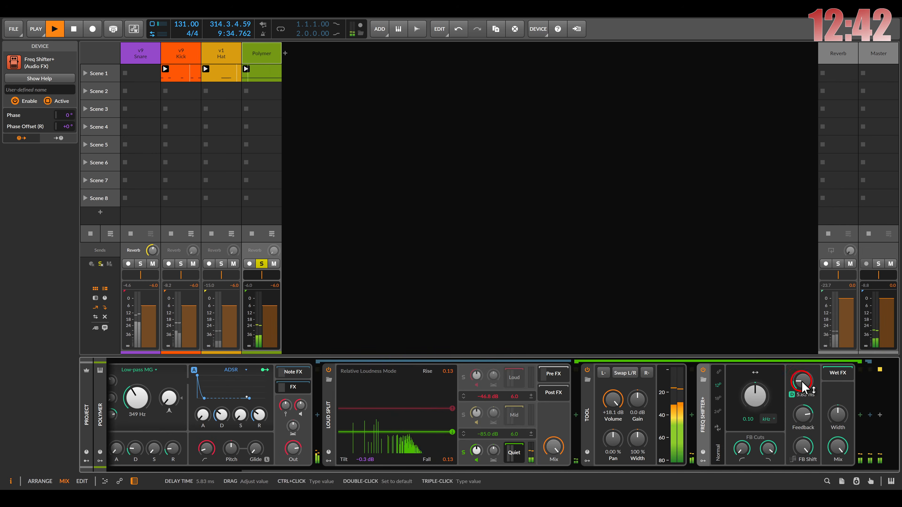
# Set the Freq Shifter+ filter quality to Better and delay time to 35.1 ms, with the frequency shift reset to default
pyautogui.click(755, 396)
pyautogui.click(741, 449)
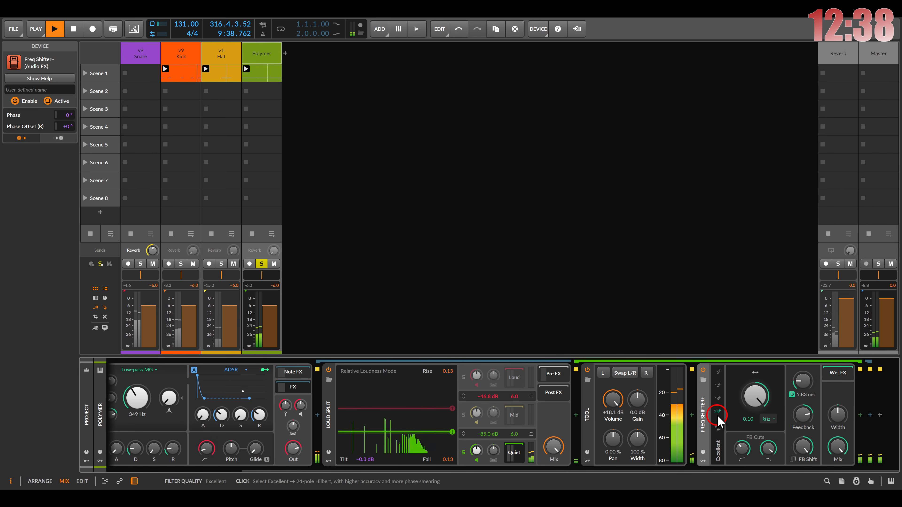
pyautogui.click(718, 429)
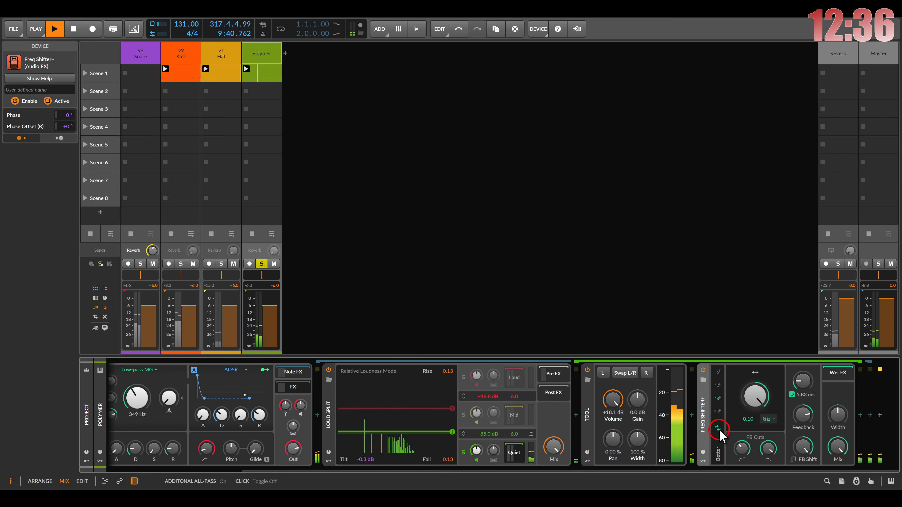
pyautogui.moveTo(801, 419)
pyautogui.mouseDown()
pyautogui.moveTo(805, 383)
pyautogui.moveTo(801, 418)
pyautogui.mouseUp()
pyautogui.doubleClick(771, 398)
# Insert a Filter+ after the Freq Shifter+ and set its Heat drive to +21.8 dB
pyautogui.click(860, 415)
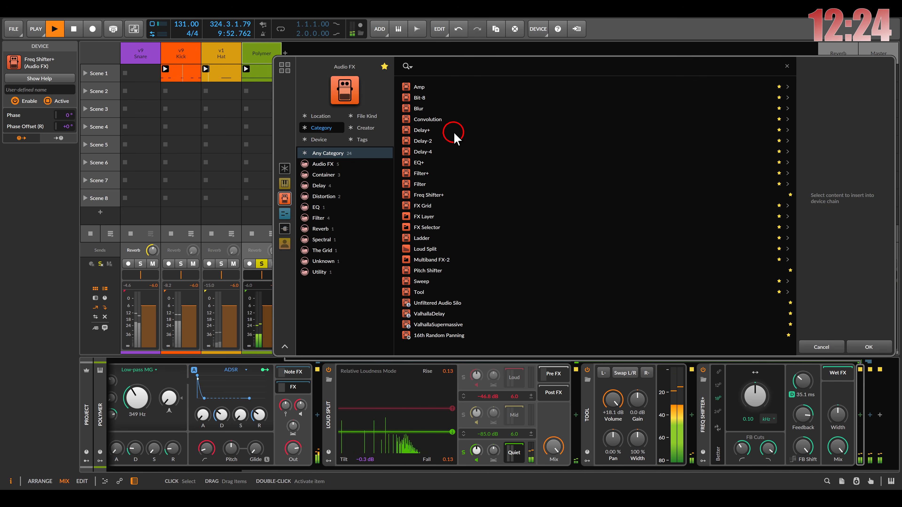
pyautogui.doubleClick(421, 173)
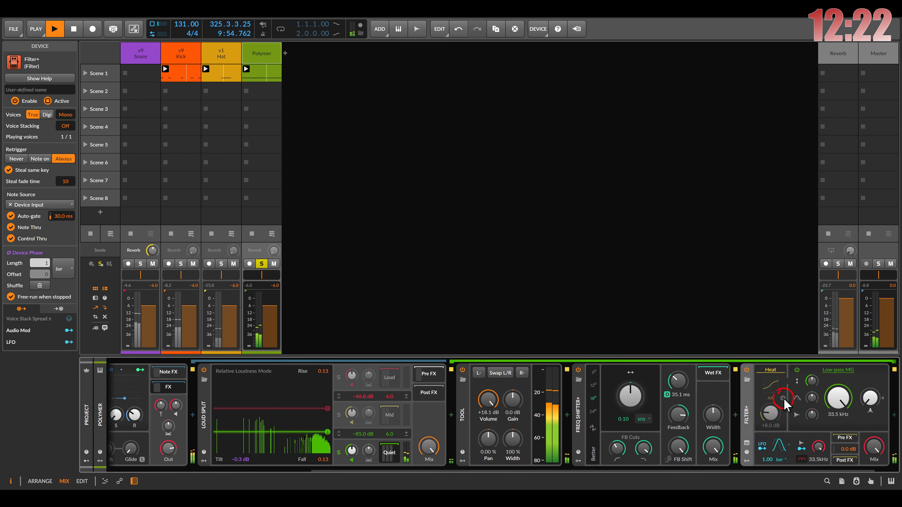
pyautogui.moveTo(771, 414)
pyautogui.mouseDown()
pyautogui.moveTo(771, 391)
pyautogui.moveTo(777, 411)
pyautogui.mouseUp()
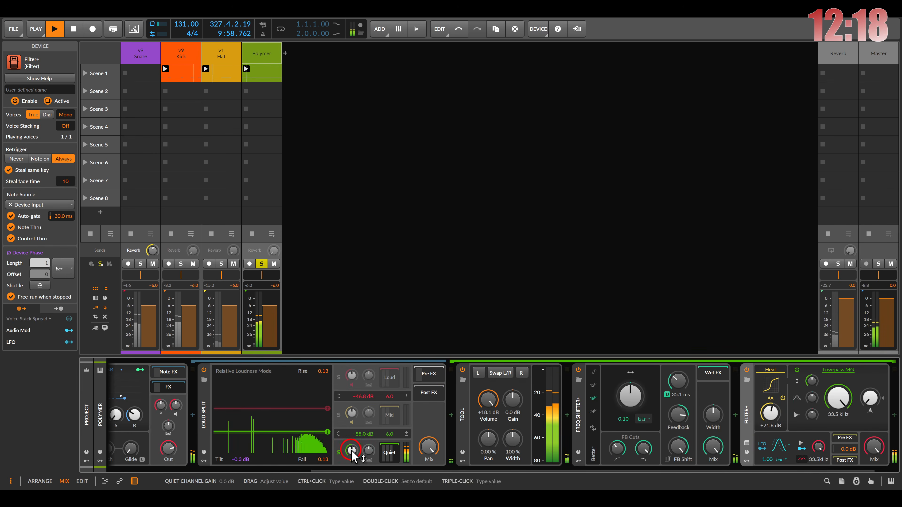
# Switch Filter+ to SVF with 5.75 kHz cutoff and 78.0 % resonance, and set its Input 1 attenuator to +13.32 st
pyautogui.moveTo(837, 398); pyautogui.dragTo(837, 415)
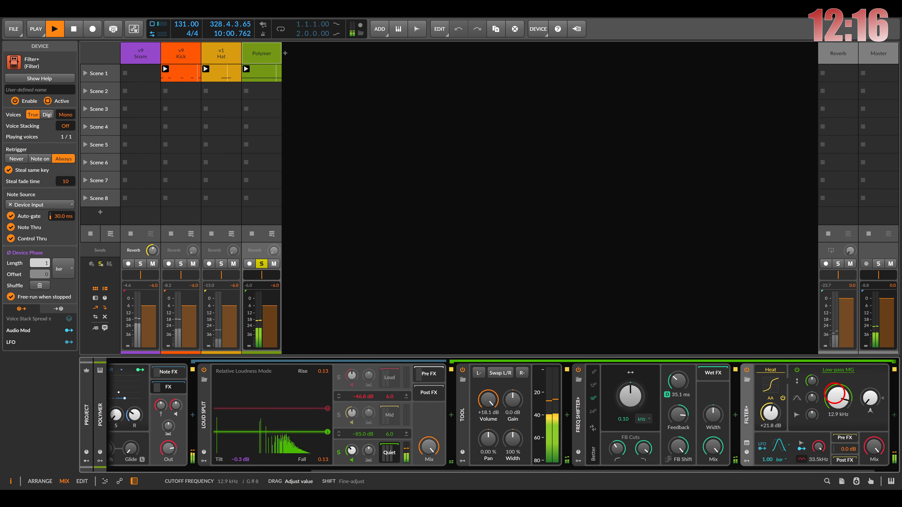
pyautogui.click(839, 370)
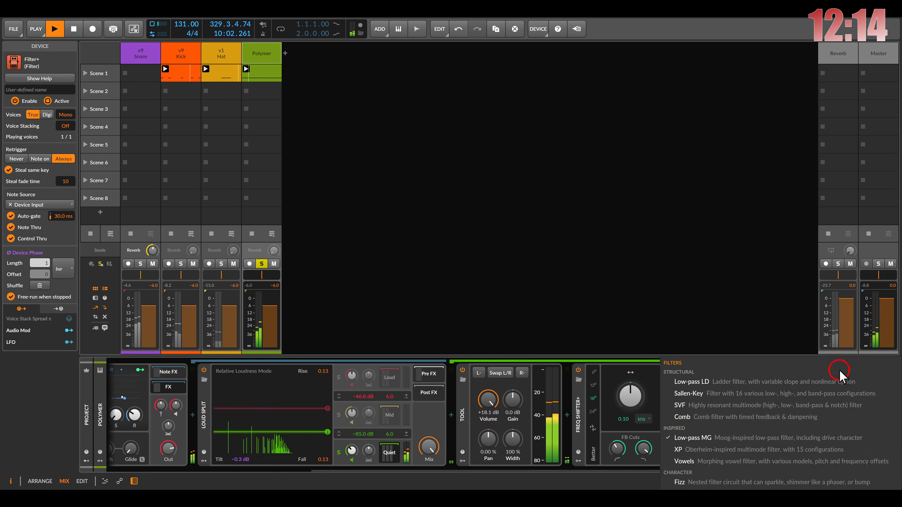
pyautogui.click(732, 407)
pyautogui.moveTo(870, 399); pyautogui.dragTo(870, 397)
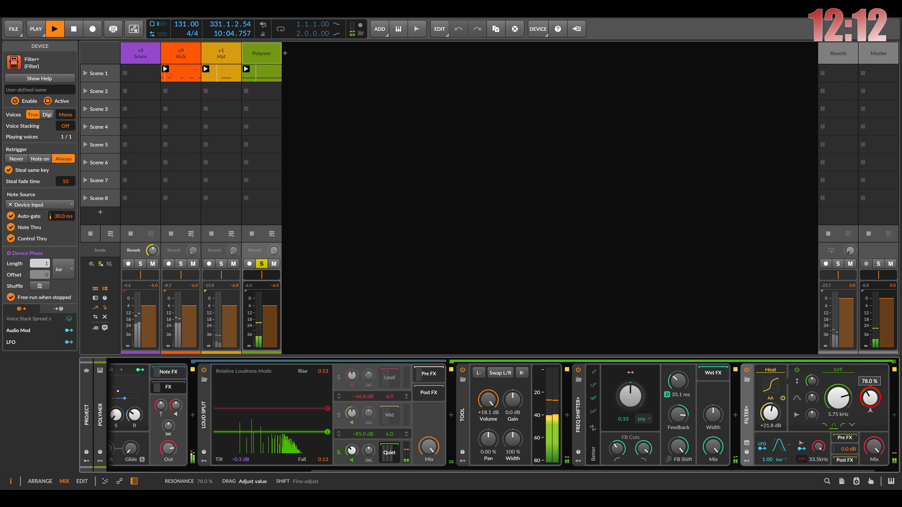
pyautogui.moveTo(810, 404); pyautogui.dragTo(809, 400)
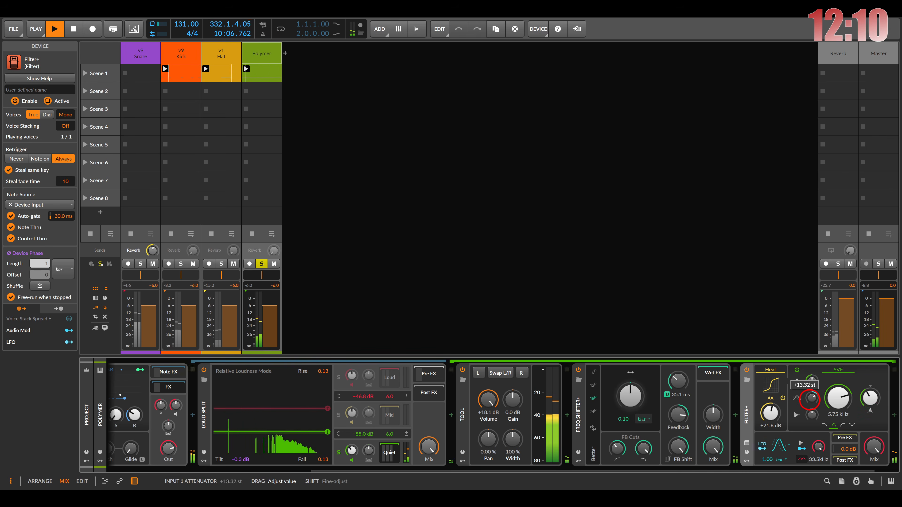
# Unsolo the Quiet channel at a gain of -8.4 dB, and compare the sound with Loud Split bypassed and enabled
pyautogui.moveTo(449, 419); pyautogui.dragTo(734, 420)
pyautogui.click(624, 453)
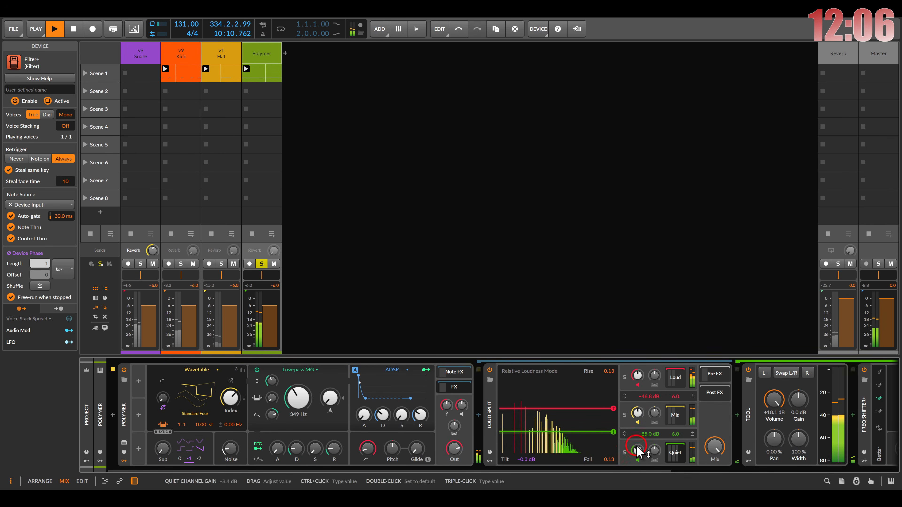
pyautogui.click(489, 370)
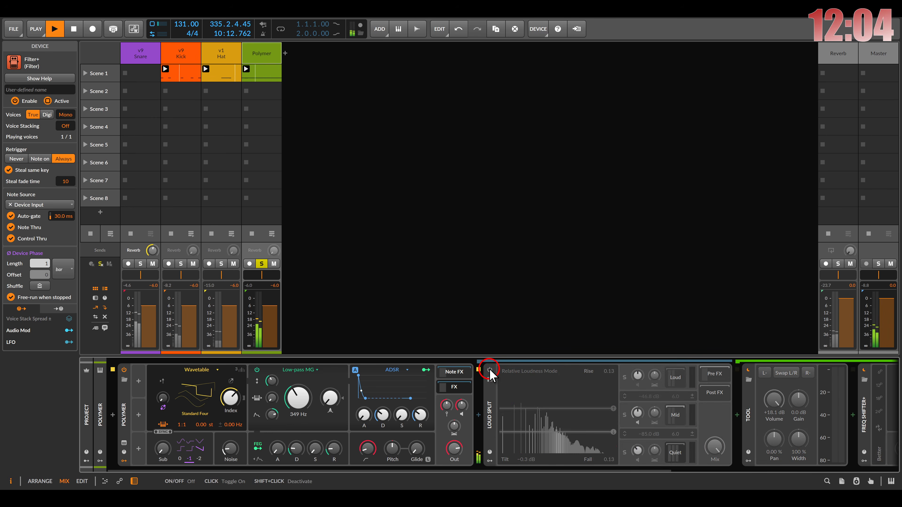
pyautogui.click(490, 370)
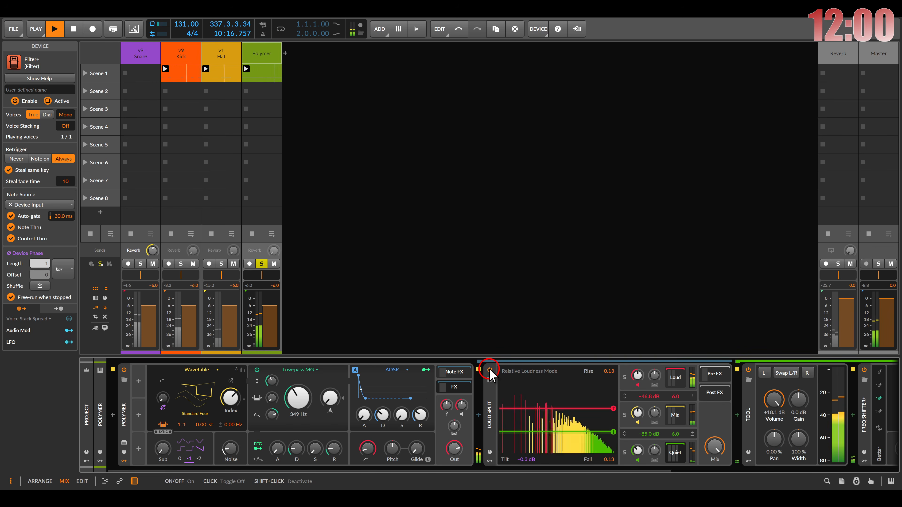
# Insert a Sweep device in Loud Split's Post FX chain
pyautogui.click(710, 395)
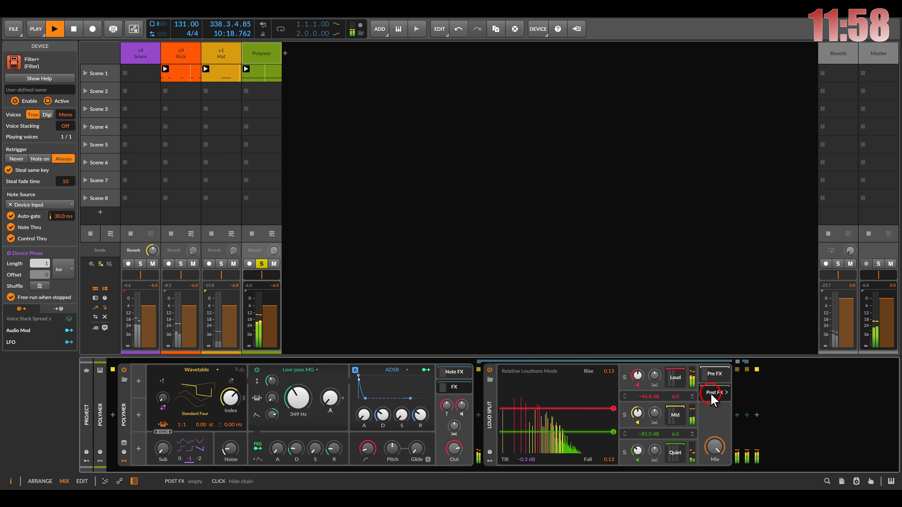
pyautogui.click(736, 415)
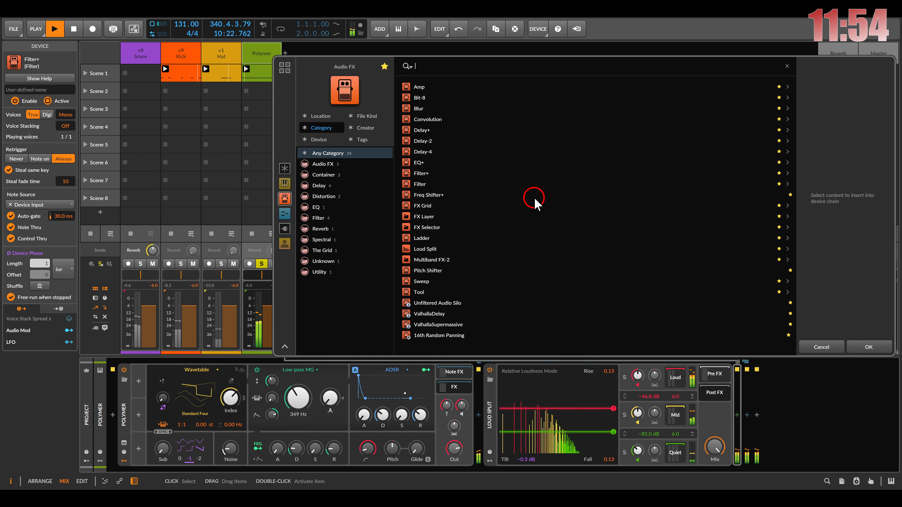
pyautogui.doubleClick(423, 282)
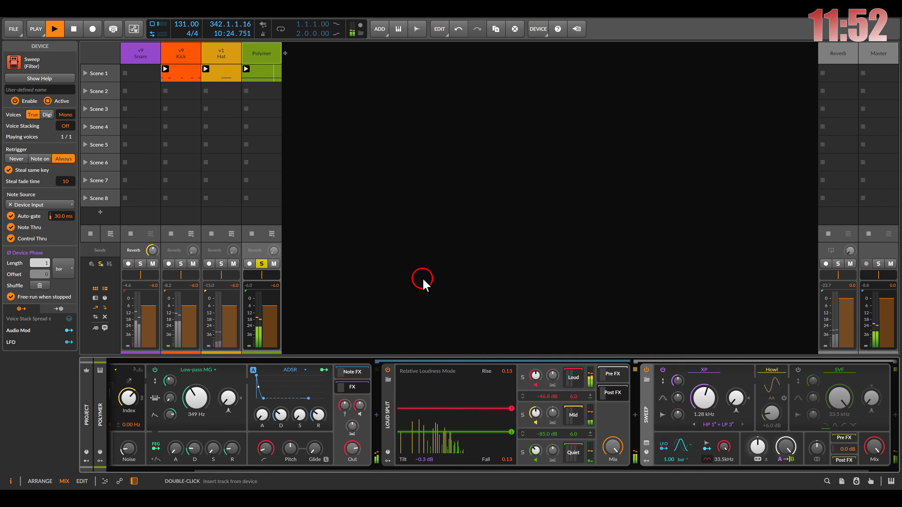
# Set the Sweep's XP filter cutoff to 6.09 kHz and its LFO rate to 2.00 bars
pyautogui.hscroll(1, 603, 393)
pyautogui.moveTo(665, 400); pyautogui.dragTo(642, 395)
pyautogui.moveTo(630, 460); pyautogui.dragTo(629, 458)
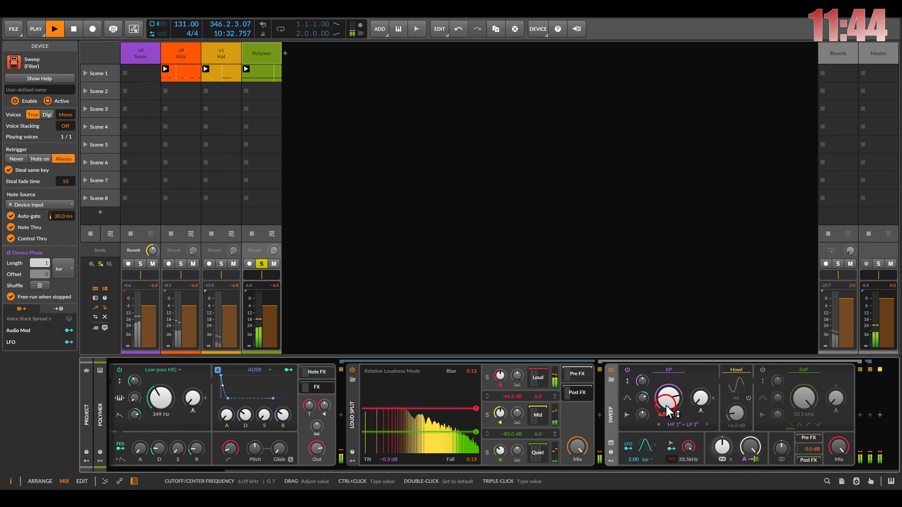
# Enable the Howl waveshaper and the second SVF filter in the Sweep device
pyautogui.click(749, 398)
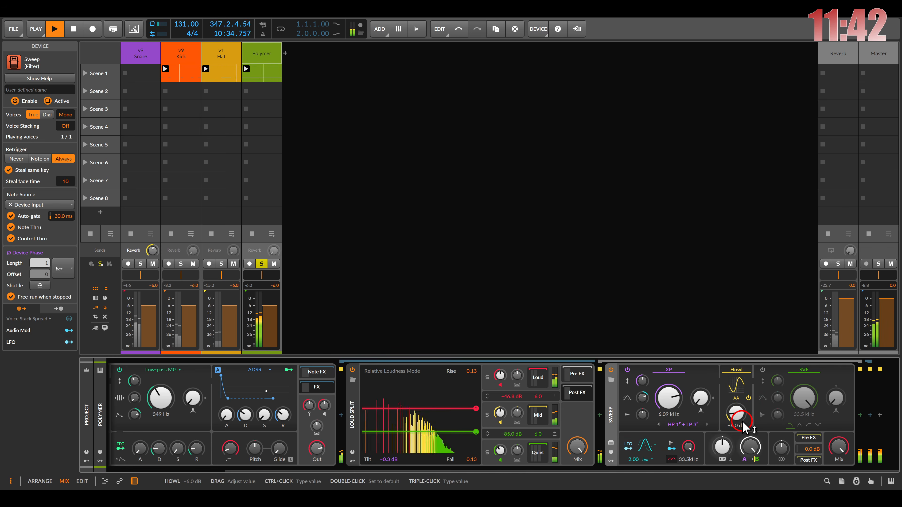
pyautogui.click(763, 370)
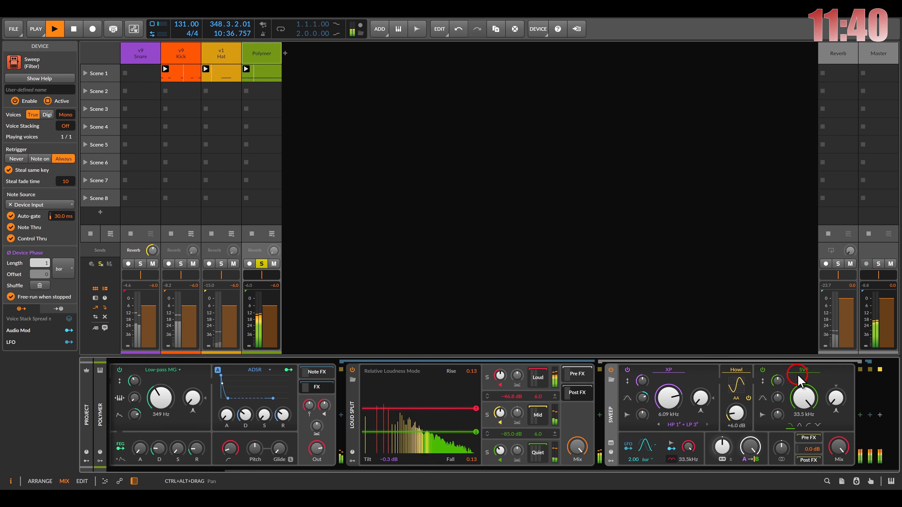
# Change the Sweep's second filter from SVF to Fizz and set its main cutoff frequency to 8.74 kHz
pyautogui.click(804, 370)
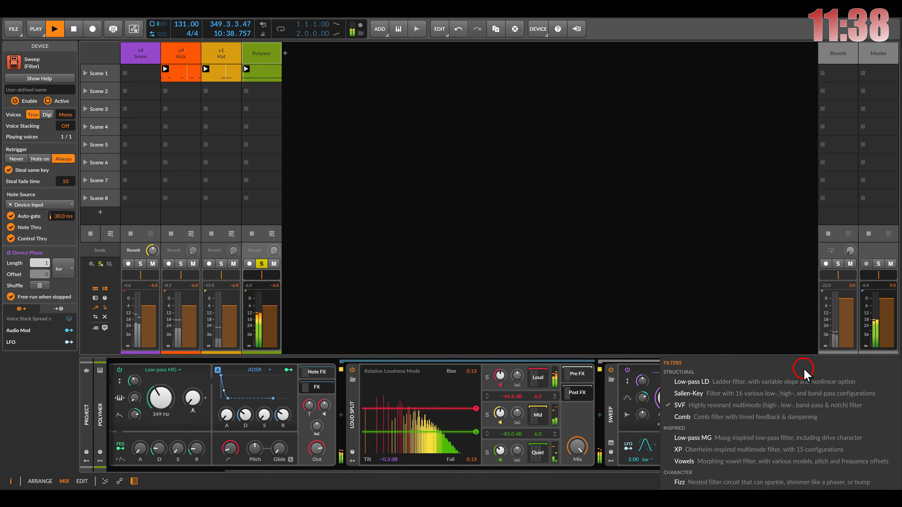
pyautogui.click(743, 481)
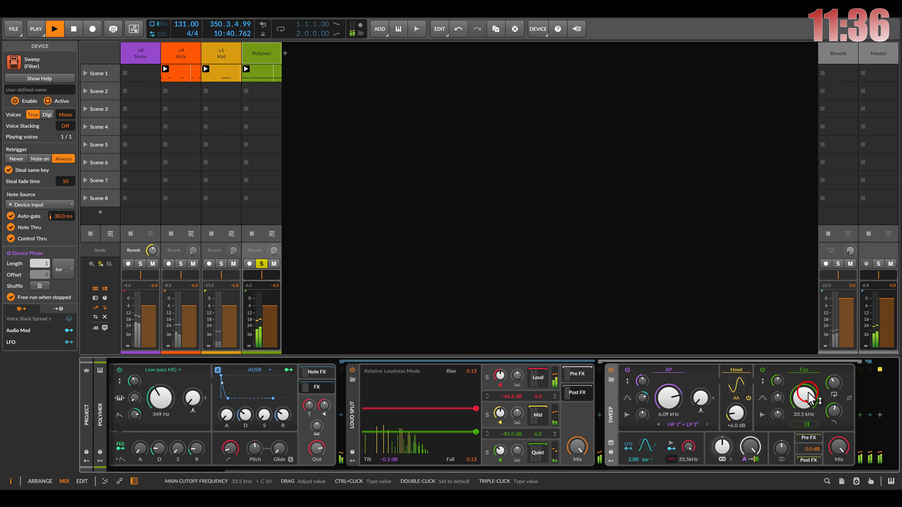
pyautogui.moveTo(807, 392); pyautogui.dragTo(806, 401)
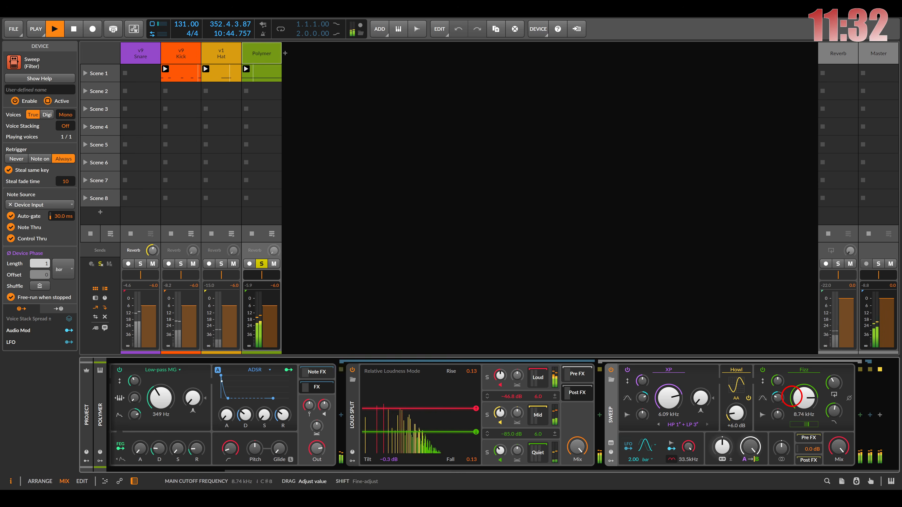
# Collapse the Loud Split device and insert a Filter device after it with its frequency at about 790 Hz
pyautogui.moveTo(432, 407); pyautogui.dragTo(699, 402)
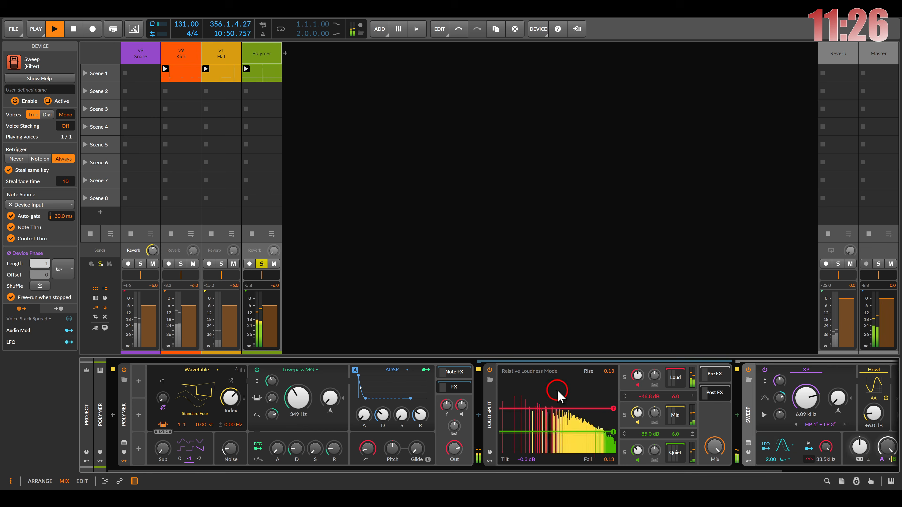
pyautogui.doubleClick(490, 400)
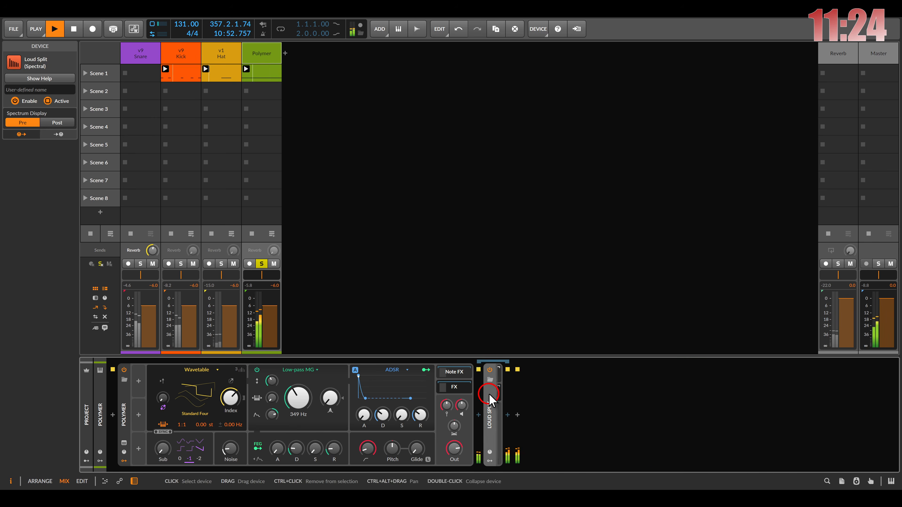
pyautogui.click(501, 415)
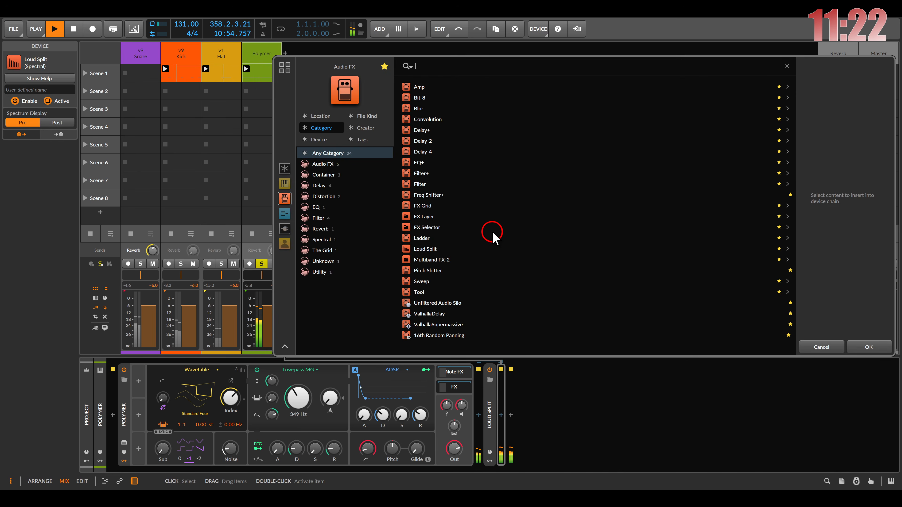
pyautogui.doubleClick(426, 184)
pyautogui.click(549, 443)
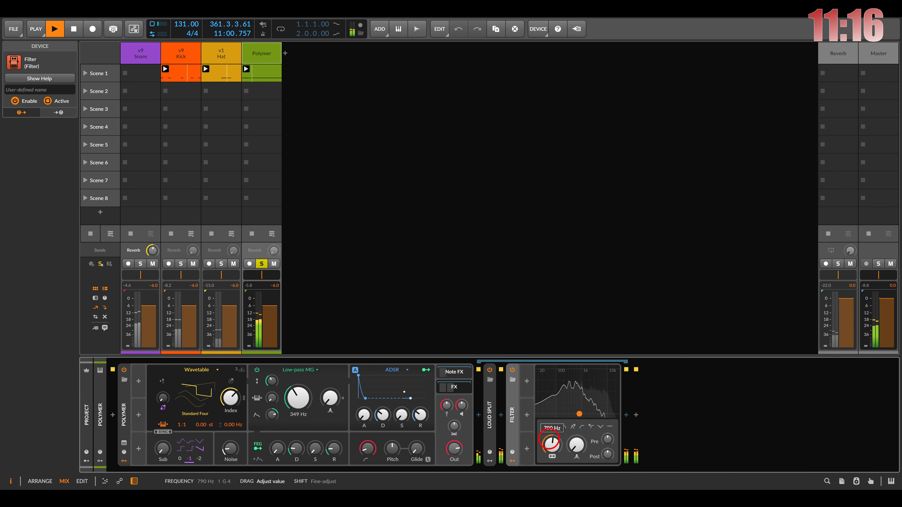
# Set Polymer's cutoff modulation amount to 79.80 st and its filter envelope decay to 113 ms
pyautogui.moveTo(272, 416); pyautogui.dragTo(272, 414)
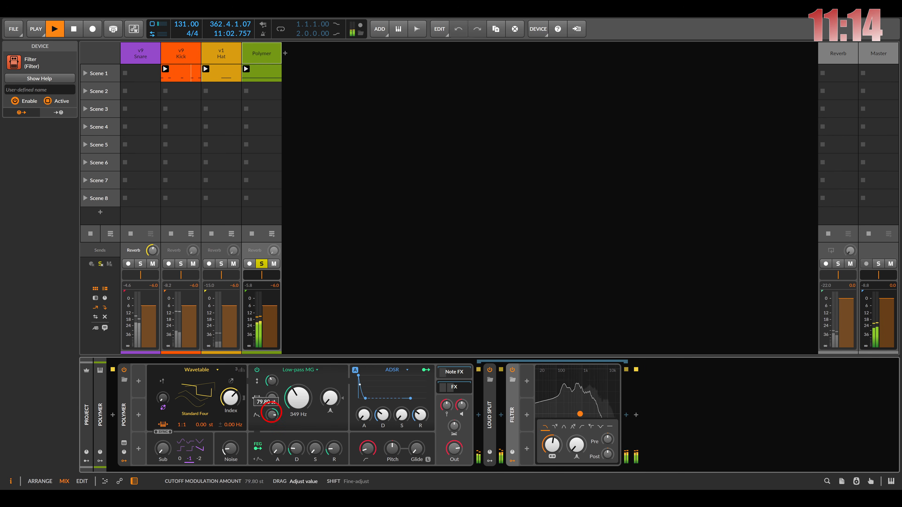
pyautogui.moveTo(298, 449); pyautogui.dragTo(297, 448)
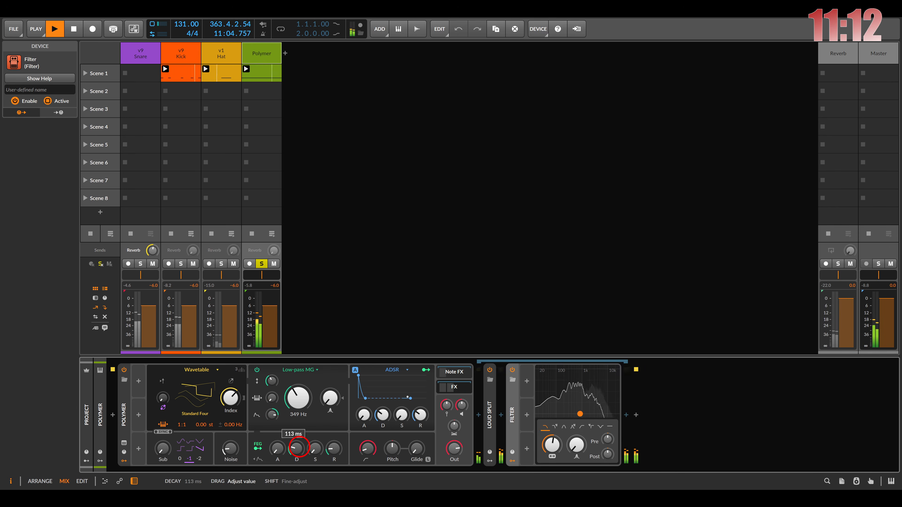
# Sweep the Filter device's frequency from 19.9 kHz down past 2.37 kHz
pyautogui.click(554, 452)
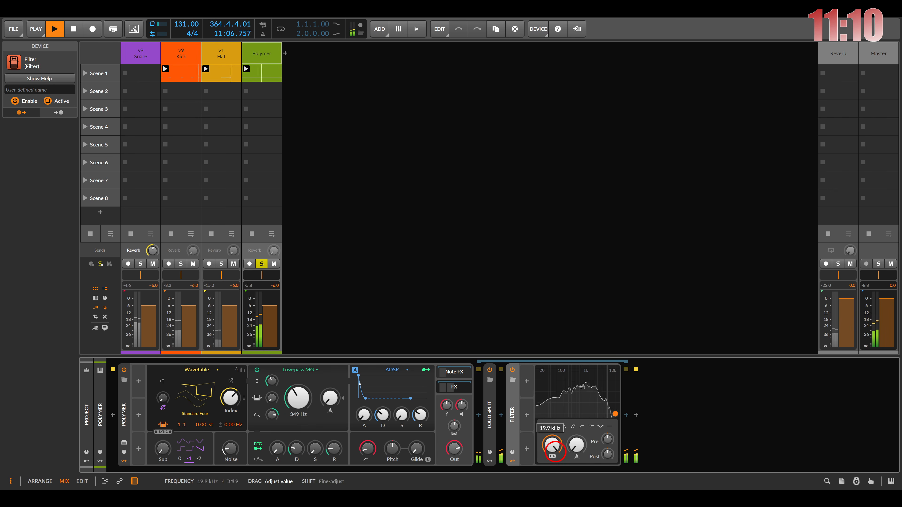
pyautogui.moveTo(554, 451); pyautogui.dragTo(555, 452)
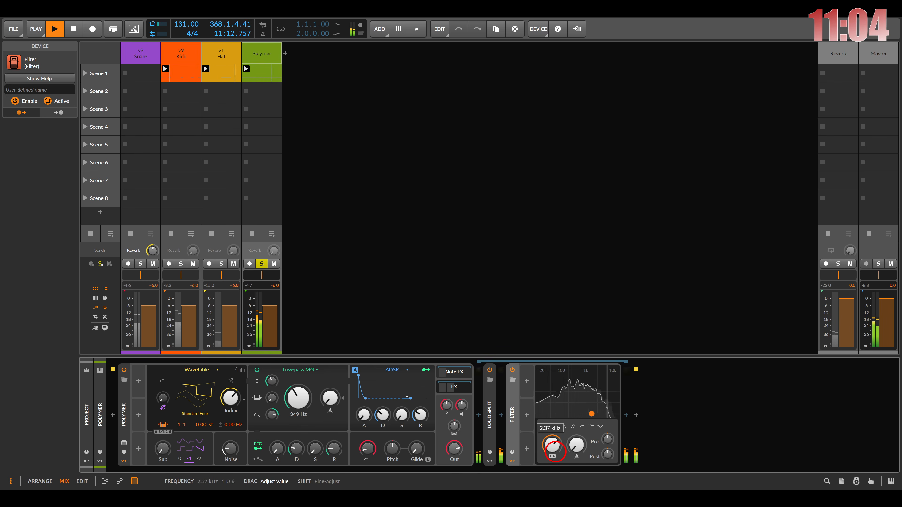
pyautogui.moveTo(554, 454); pyautogui.dragTo(555, 456)
# Insert a Multiband FX-2 after the Filter device and set its crossover frequency to 364 Hz
pyautogui.click(626, 415)
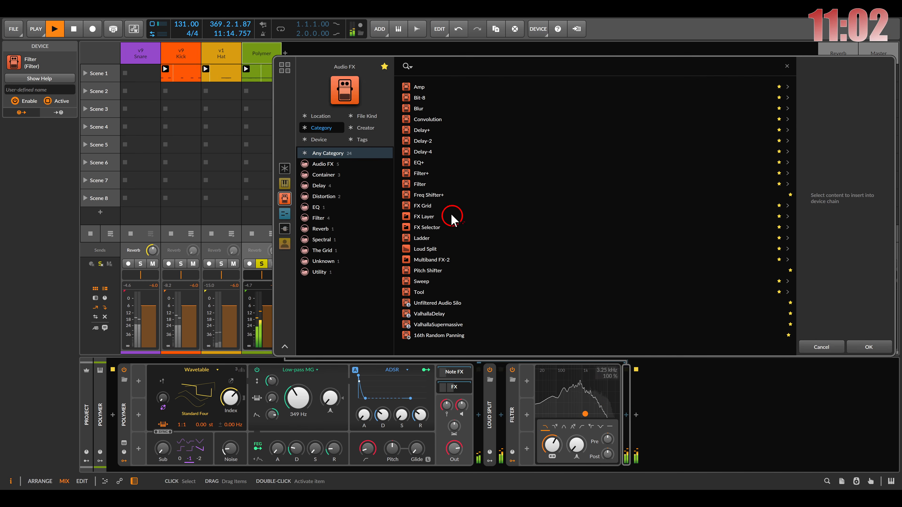
pyautogui.doubleClick(432, 260)
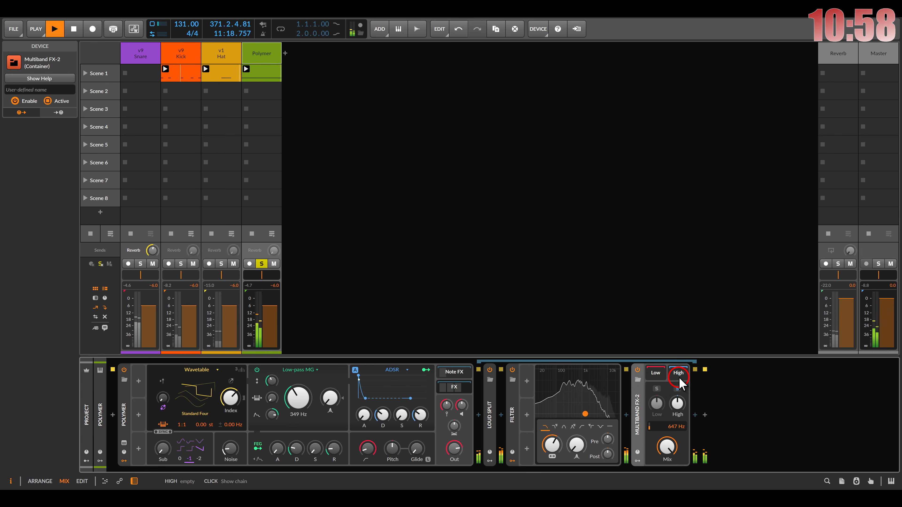
pyautogui.moveTo(673, 426); pyautogui.dragTo(673, 430)
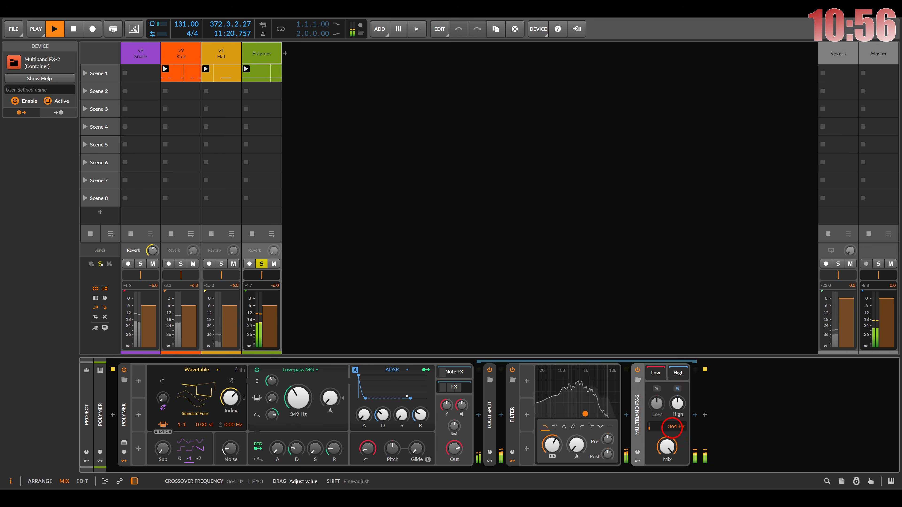
# Insert a Delay+ in the Multiband FX-2's High band with about 67.4 % feedback, adjusted EQ and the Ping L pattern
pyautogui.click(679, 379)
pyautogui.click(694, 417)
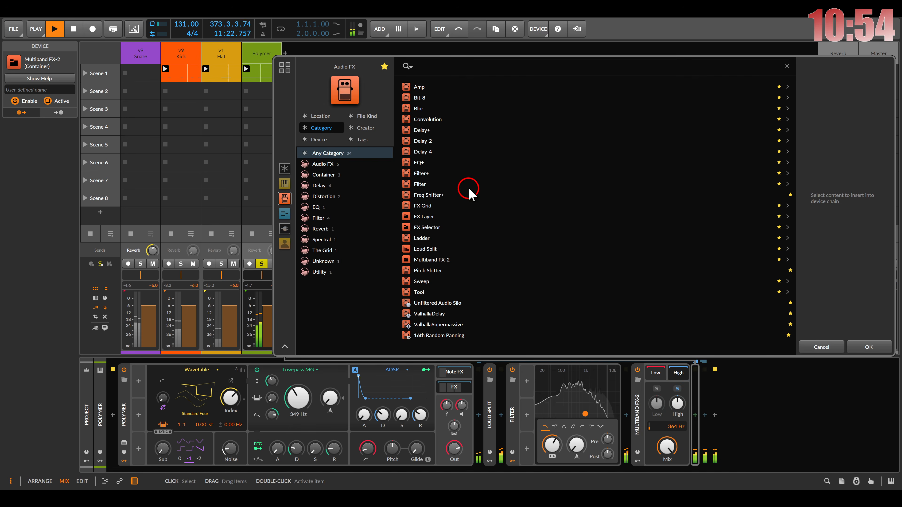
pyautogui.doubleClick(423, 130)
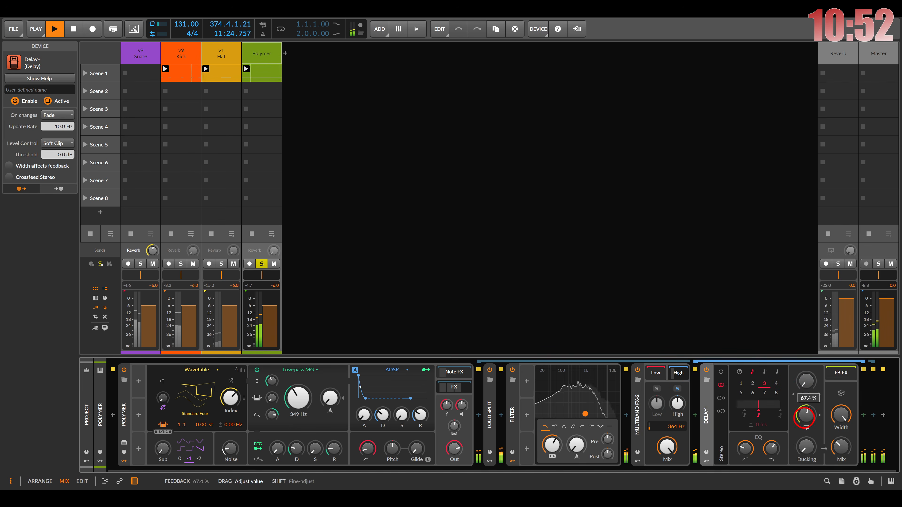
pyautogui.click(769, 449)
pyautogui.click(721, 398)
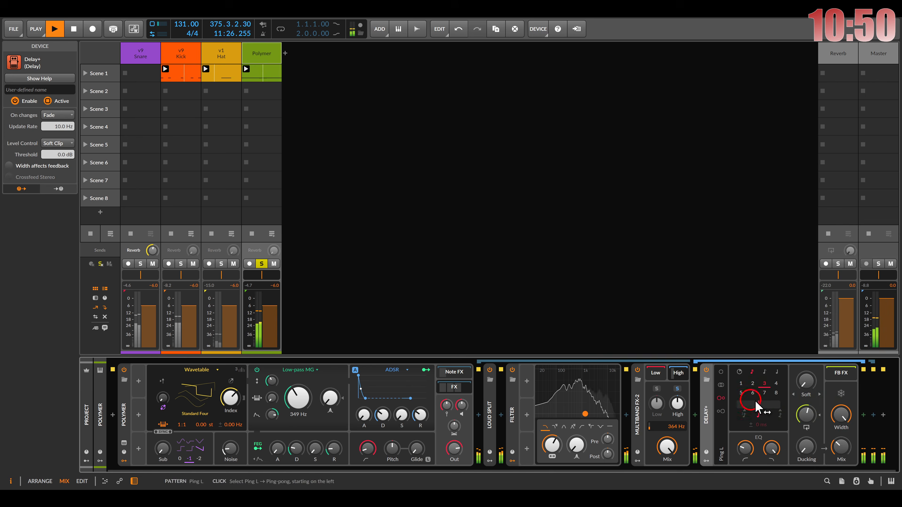
# Insert ValhallaSupermassive after Delay+ in the High band, set its mix to 10.8 %, and close the plug-in window
pyautogui.click(863, 416)
pyautogui.doubleClick(456, 325)
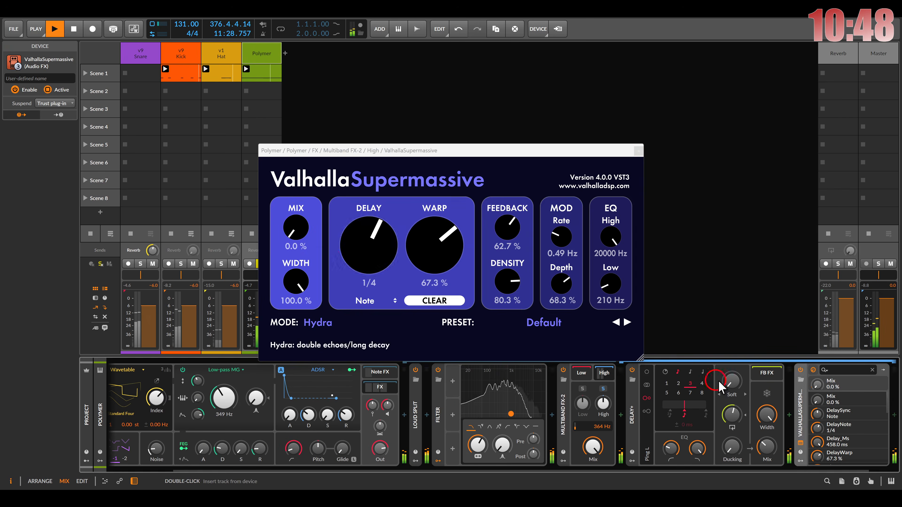
pyautogui.moveTo(297, 236); pyautogui.dragTo(292, 222)
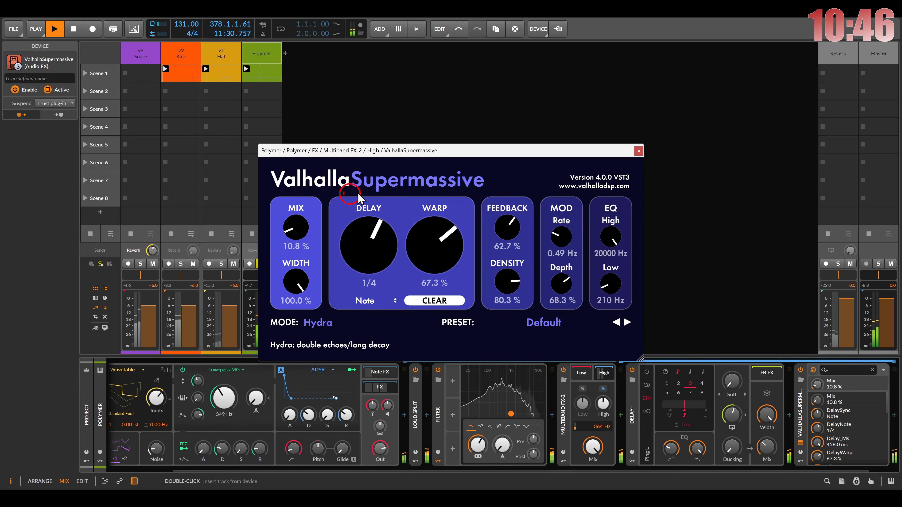
pyautogui.click(638, 151)
# Show the project's modulators and set the Filter device's frequency to 357 Hz
pyautogui.click(475, 447)
pyautogui.moveTo(475, 455)
pyautogui.mouseDown()
pyautogui.moveTo(474, 442)
pyautogui.moveTo(611, 394)
pyautogui.moveTo(477, 448)
pyautogui.mouseUp()
pyautogui.click(87, 462)
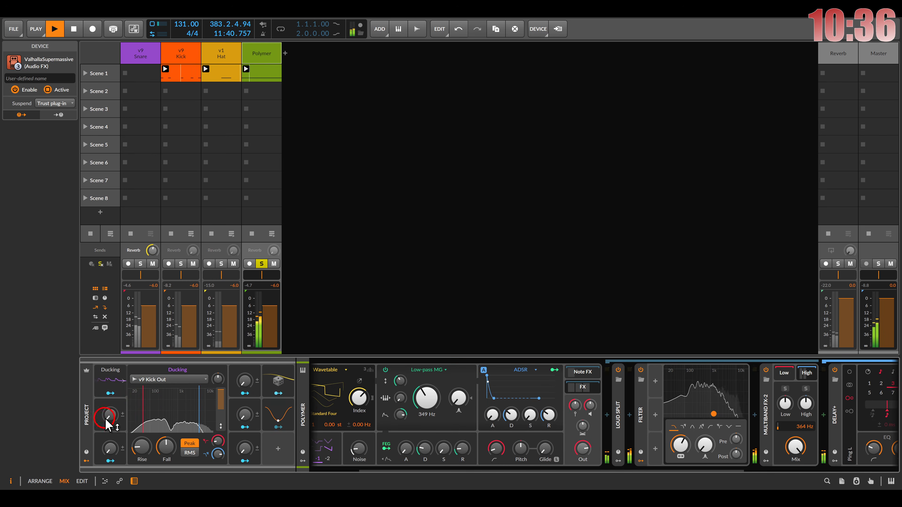
pyautogui.click(110, 427)
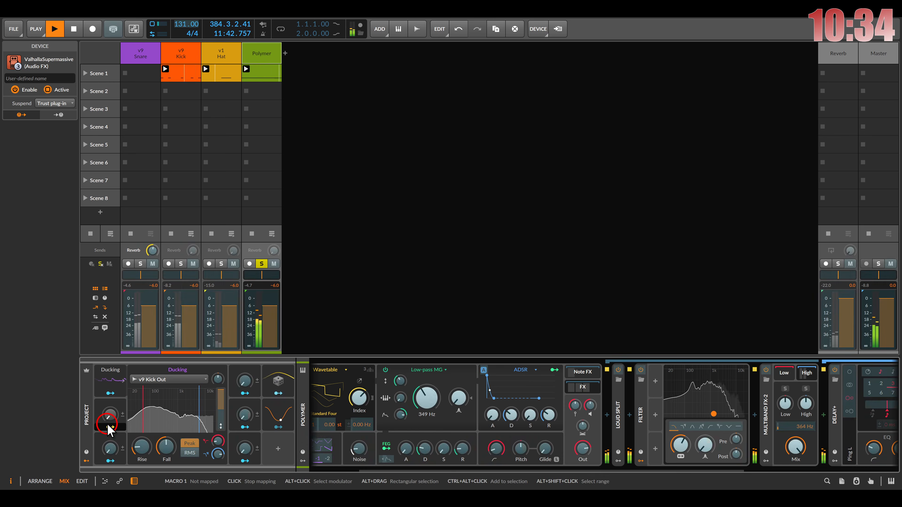
pyautogui.click(508, 429)
pyautogui.moveTo(681, 444)
pyautogui.mouseDown()
pyautogui.moveTo(680, 454)
pyautogui.moveTo(679, 440)
pyautogui.mouseUp()
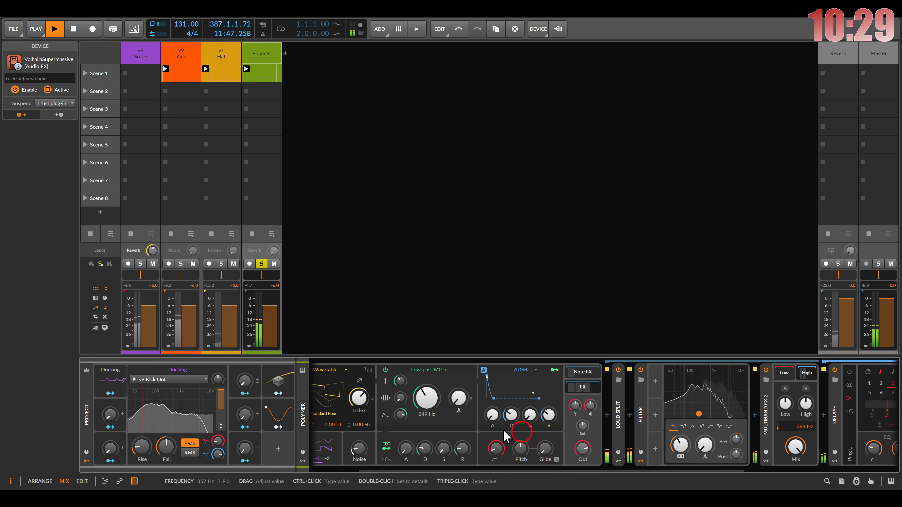
# Map the project macro below Ducking to the Filter device's frequency, rename it "Bass FLTR", and adjust it
pyautogui.click(111, 427)
pyautogui.moveTo(681, 448); pyautogui.dragTo(680, 445)
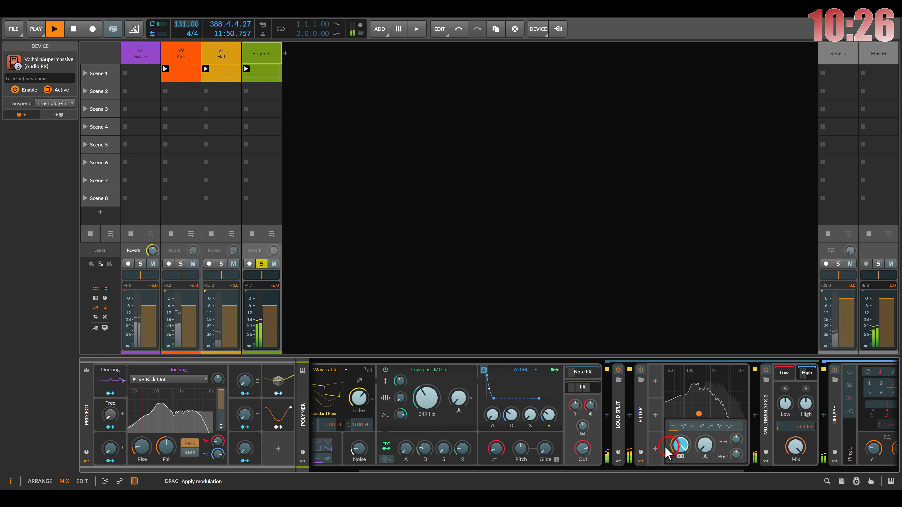
pyautogui.doubleClick(106, 402)
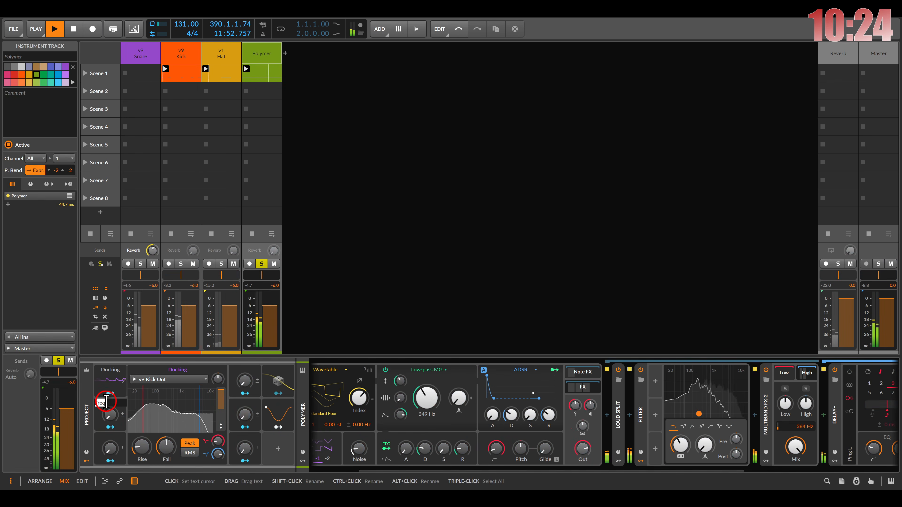
pyautogui.press('BackSpace')
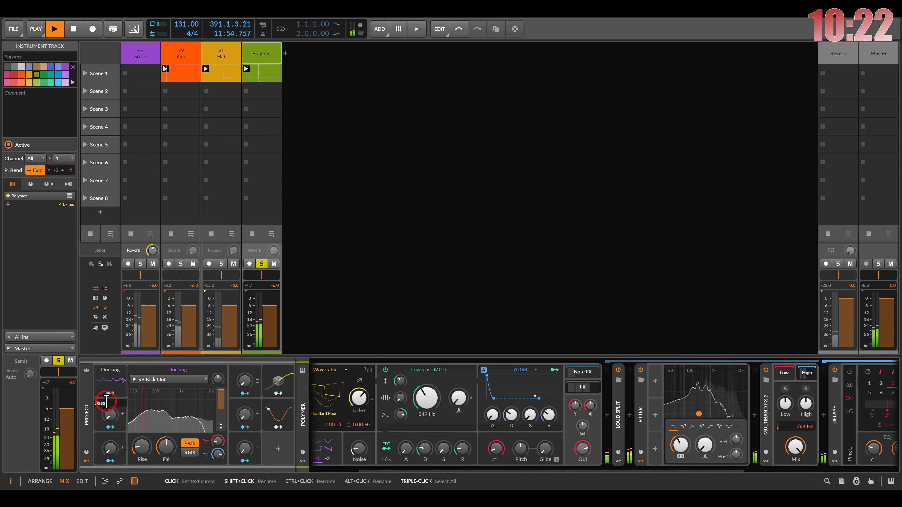
pyautogui.write('Bass FLTR')
pyautogui.press('Return')
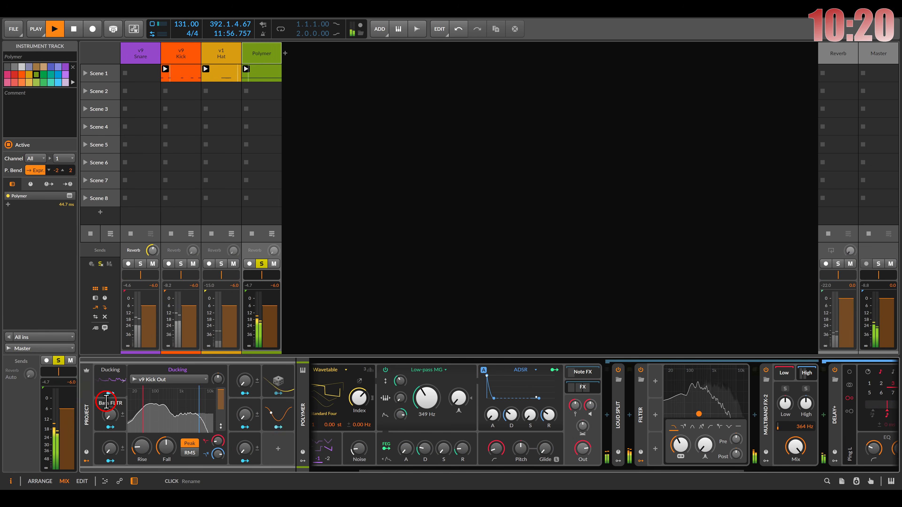
pyautogui.moveTo(110, 413)
pyautogui.mouseDown()
pyautogui.moveTo(112, 423)
pyautogui.moveTo(110, 414)
pyautogui.mouseUp()
# Collapse the Ducking modulator's controls and group the Polymer synth into an Instrument Layer
pyautogui.doubleClick(109, 381)
pyautogui.scroll(3, 305, 411)
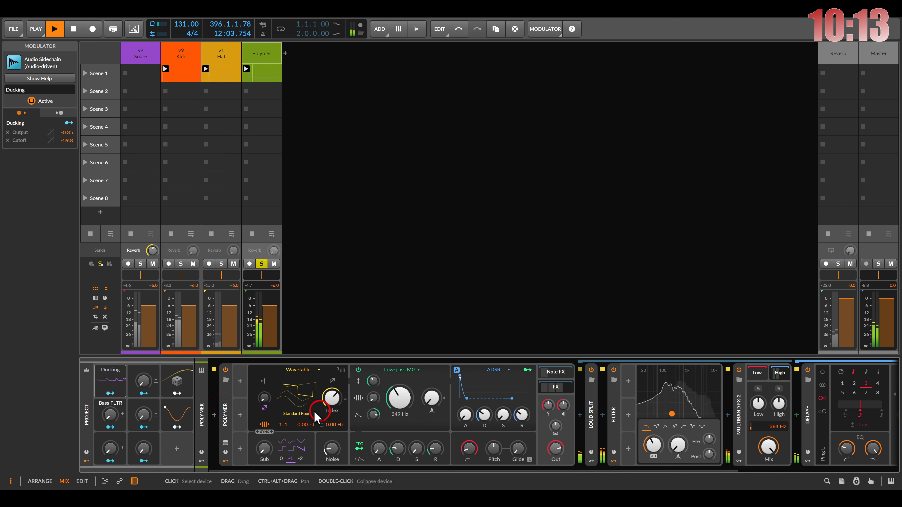
pyautogui.click(229, 414)
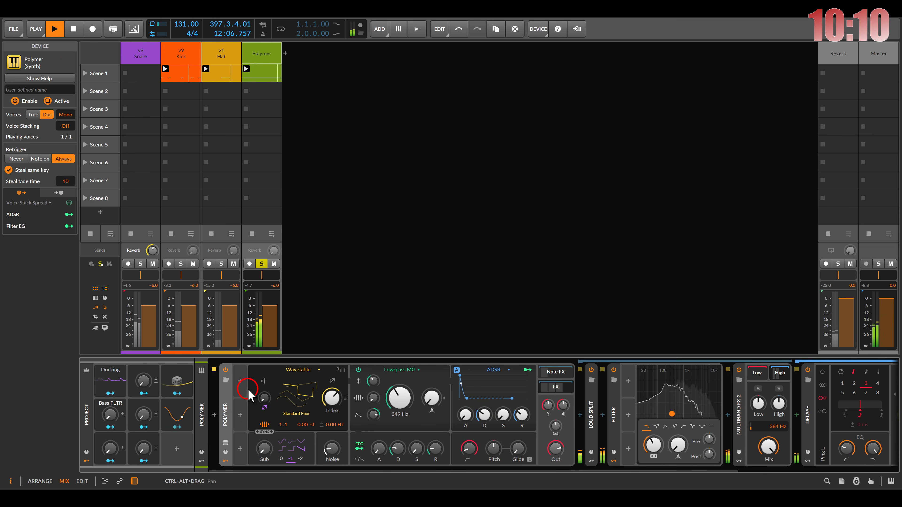
pyautogui.hotkey('ctrl', 'g')
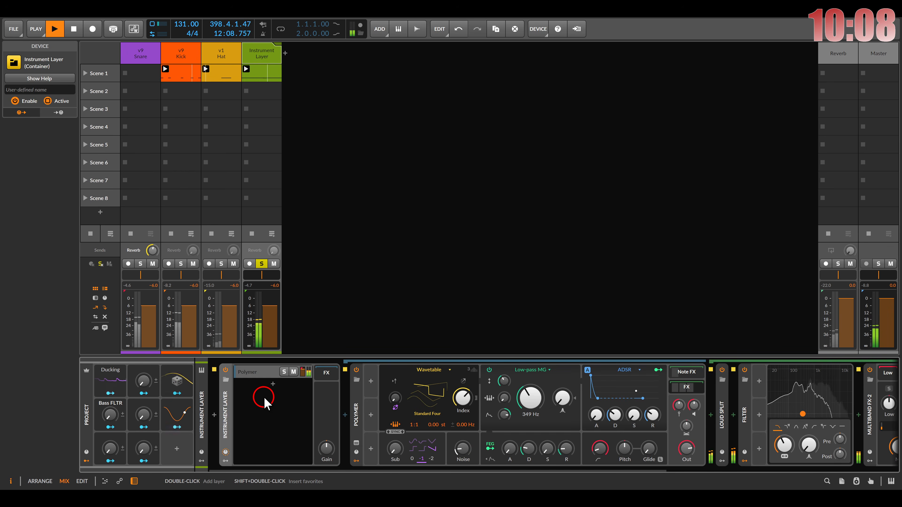
# Move Note Repeats out of Polymer's Note FX chain and place it before the Instrument Layer
pyautogui.click(686, 371)
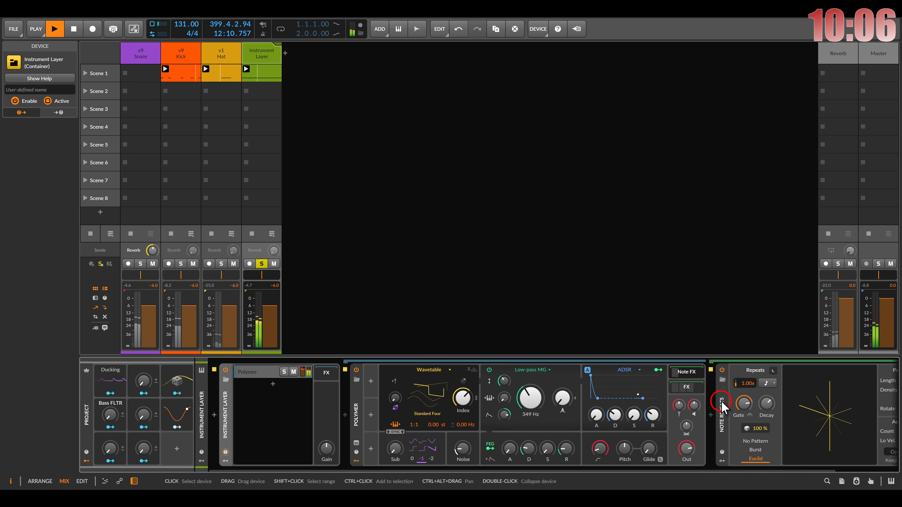
pyautogui.moveTo(721, 407); pyautogui.dragTo(231, 426)
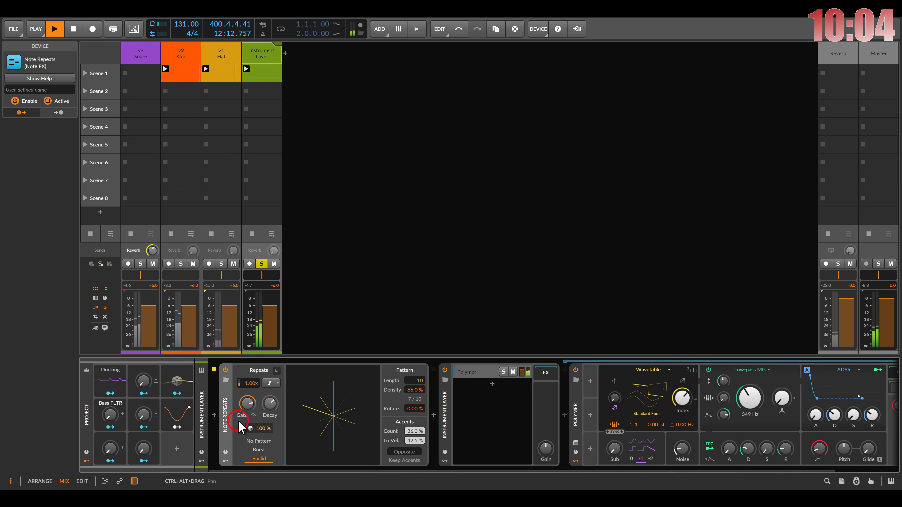
# Add a Sub Osc layer to the Instrument Layer, open its patch in the Grid editor, and lower its volume to -6.4 dB
pyautogui.doubleClick(483, 404)
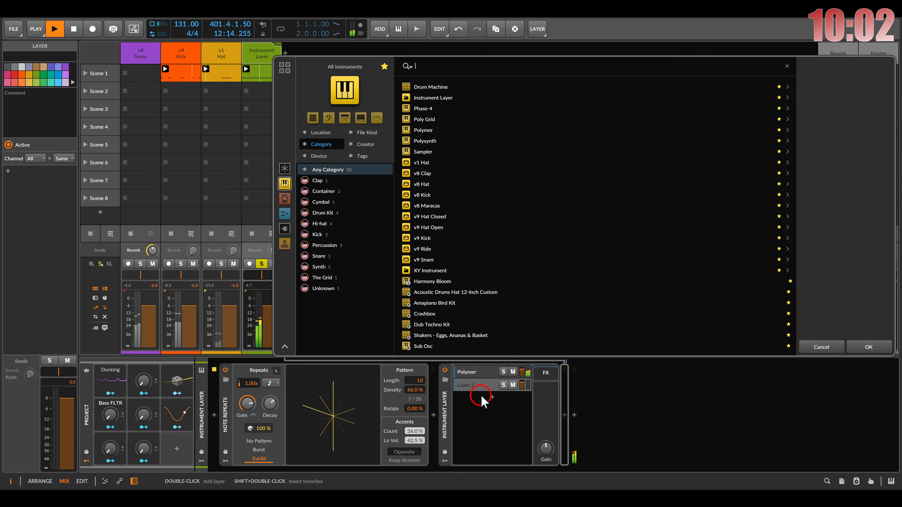
pyautogui.doubleClick(445, 348)
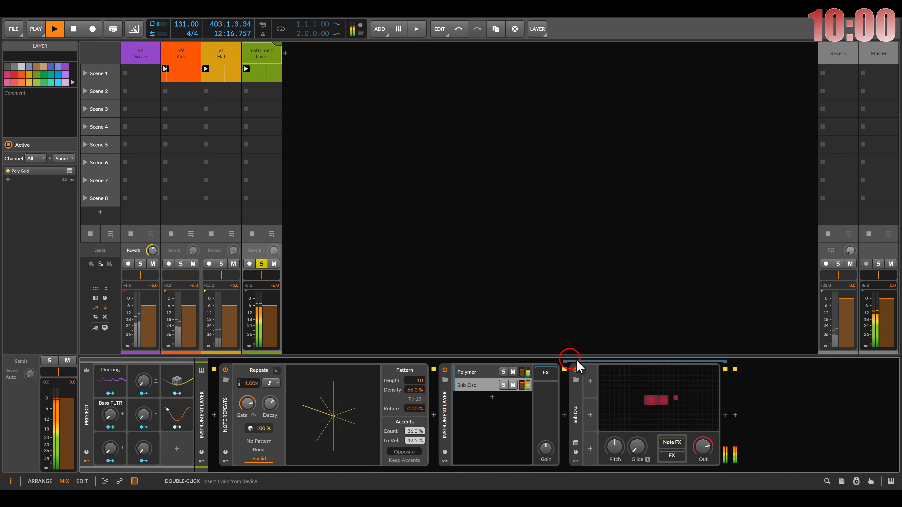
pyautogui.click(652, 396)
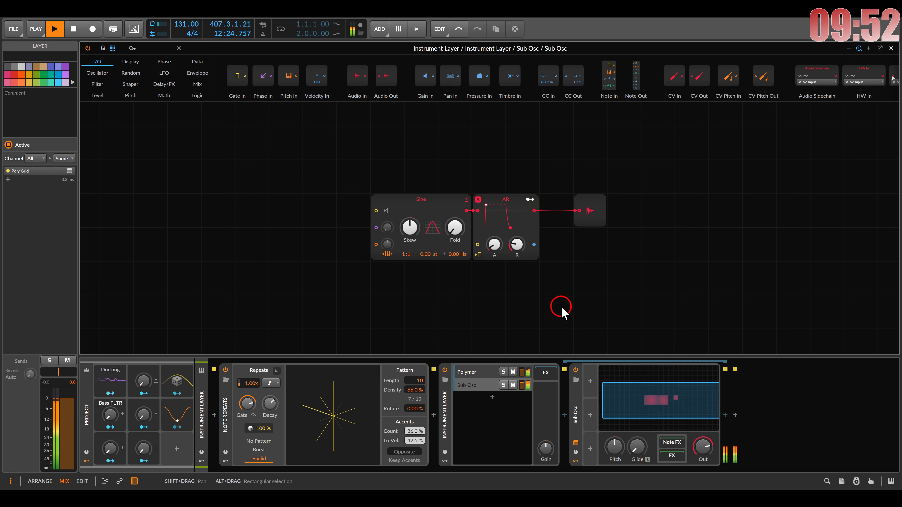
pyautogui.moveTo(522, 383); pyautogui.dragTo(522, 384)
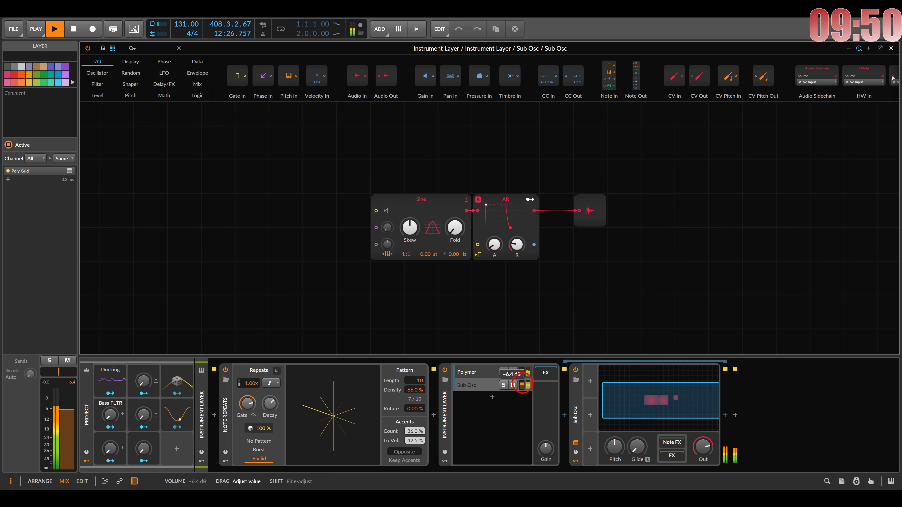
# Close the Sub Osc Grid editor, reset the Instrument Layer track's peak reading, and lower the Instrument Layer's gain
pyautogui.press('Escape')
pyautogui.click(264, 265)
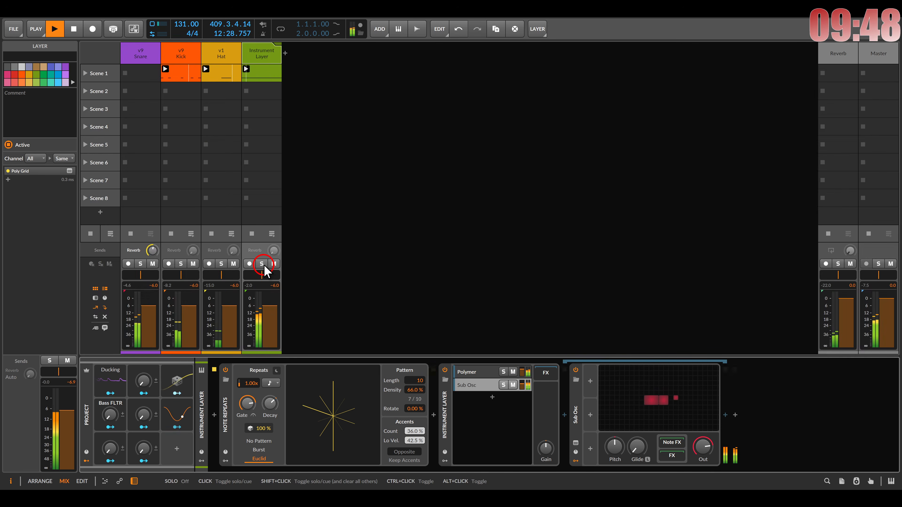
pyautogui.click(250, 285)
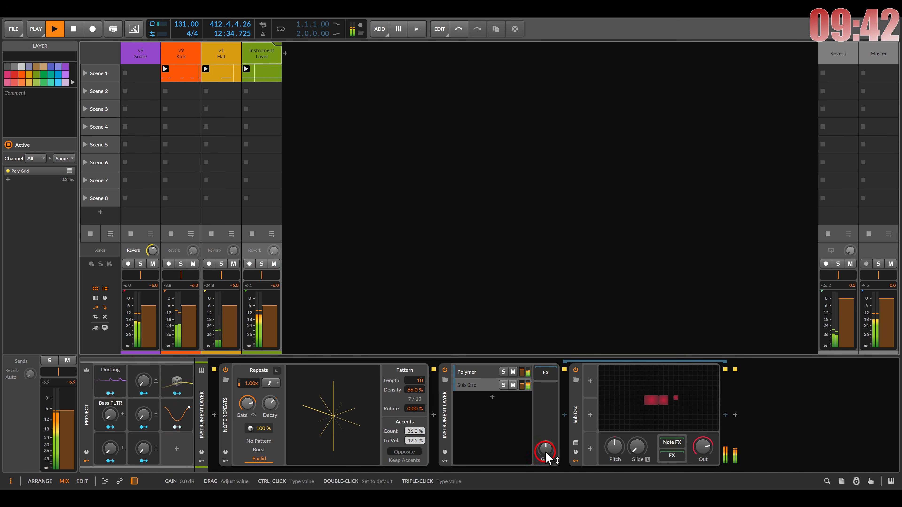
pyautogui.moveTo(549, 456); pyautogui.dragTo(550, 455)
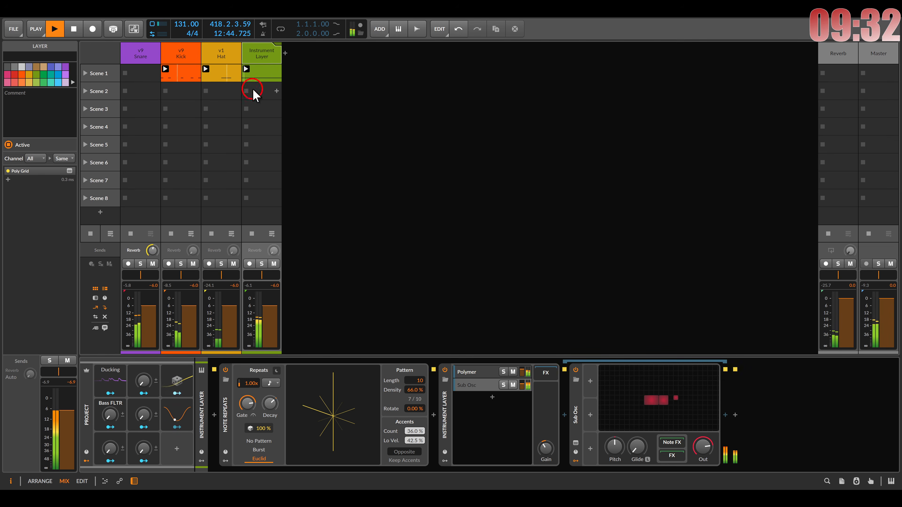
# Rename the Instrument Layer track as "Bass"
pyautogui.click(255, 57)
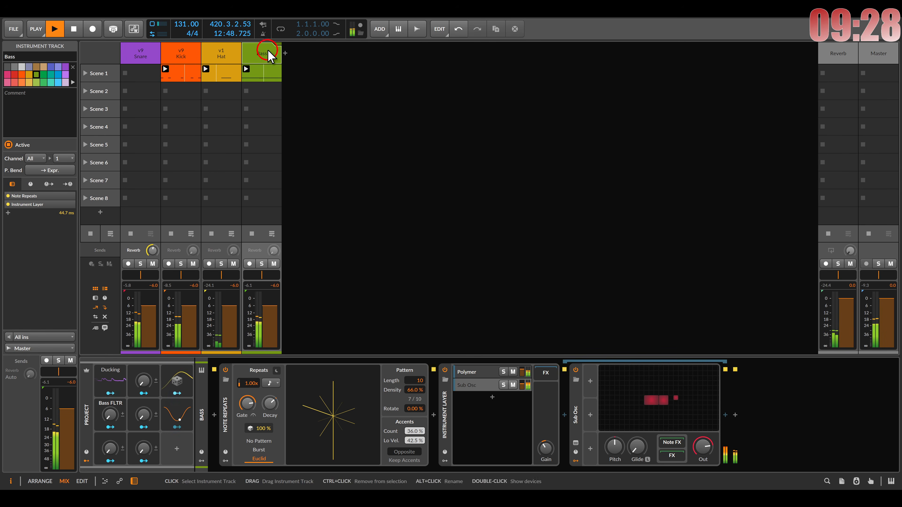
pyautogui.click(237, 212)
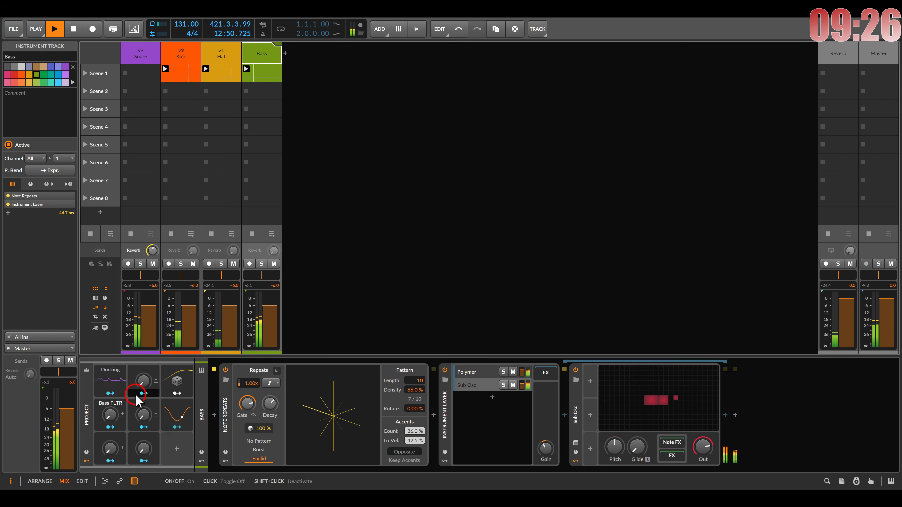
# Insert an EQ+ in the Instrument Layer's FX chain
pyautogui.click(110, 393)
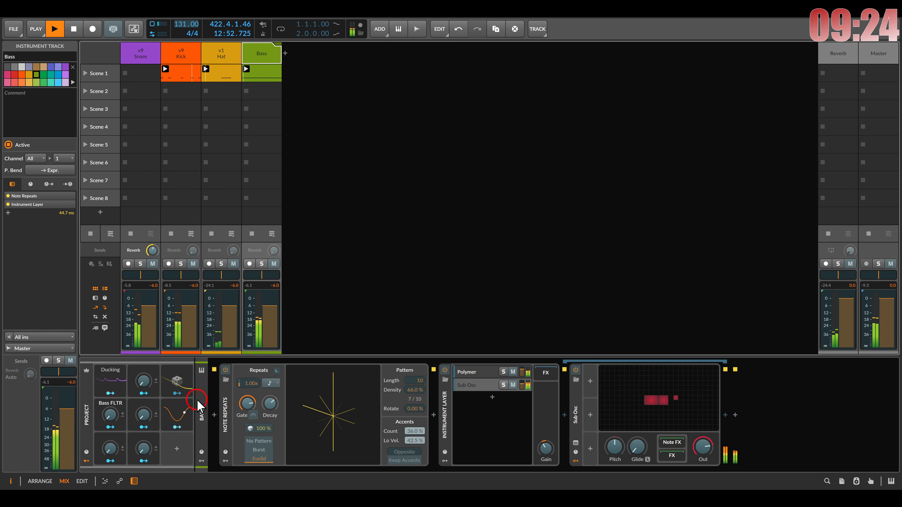
pyautogui.click(122, 394)
pyautogui.click(541, 374)
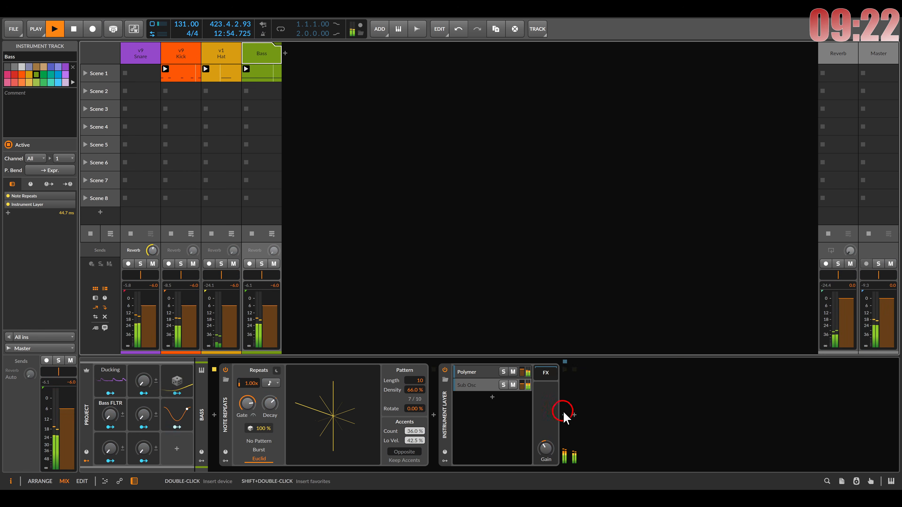
pyautogui.click(565, 415)
pyautogui.click(430, 164)
pyautogui.doubleClick(430, 164)
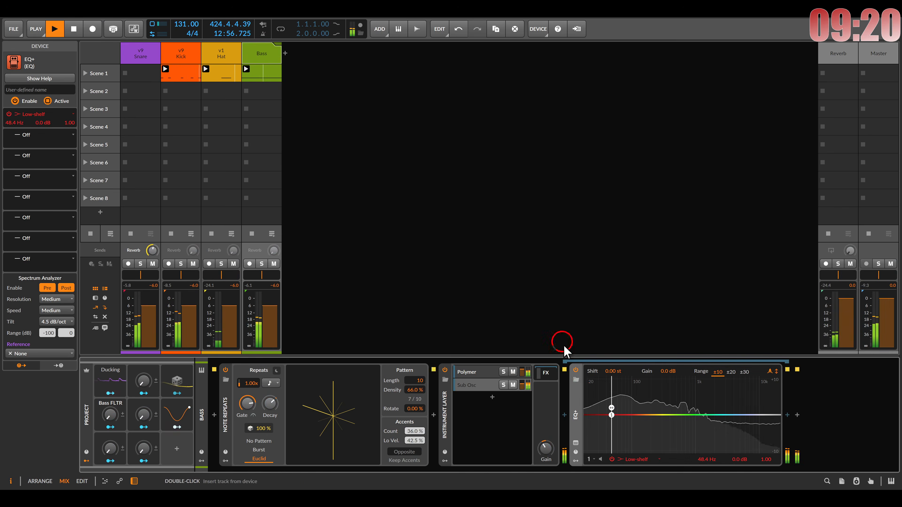
# Map the Ducking modulator to the EQ+ low-shelf band's gain and set the band to 99.0 Hz with a Q of 1.04
pyautogui.click(119, 394)
pyautogui.moveTo(40, 123); pyautogui.dragTo(37, 123)
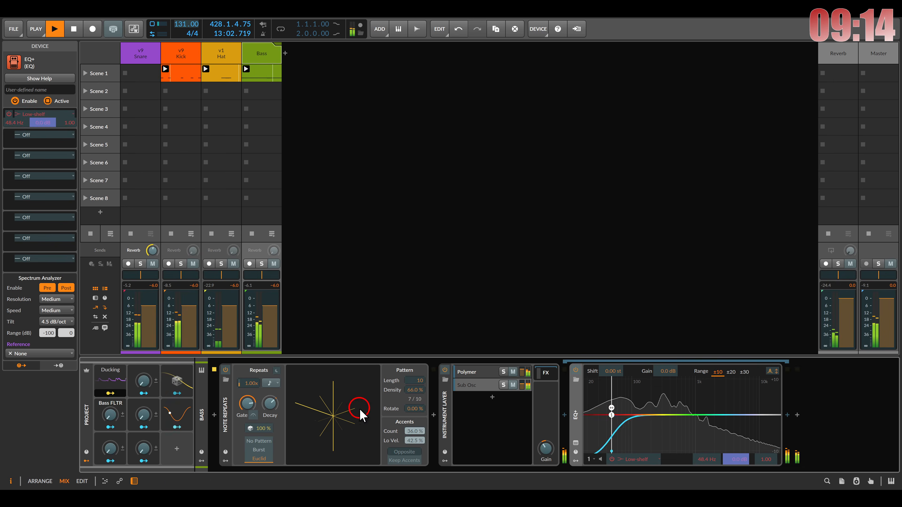
pyautogui.click(114, 394)
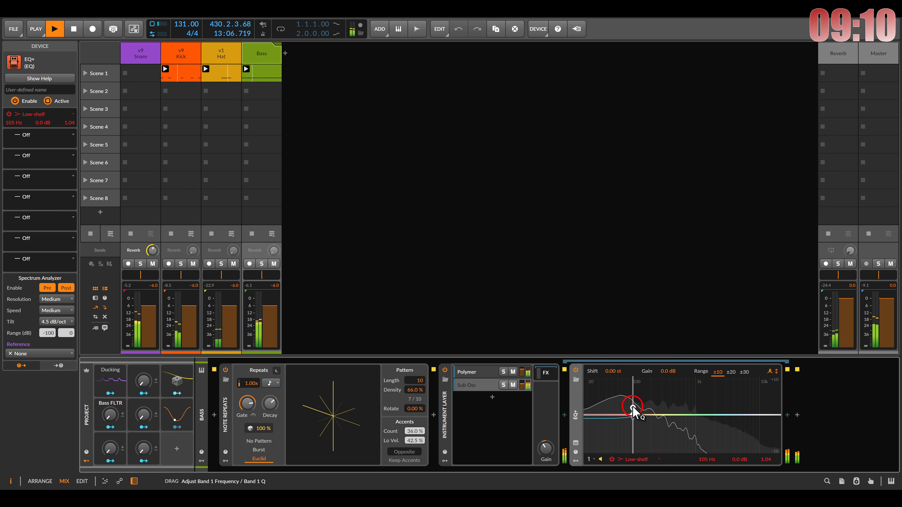
pyautogui.moveTo(633, 407); pyautogui.dragTo(632, 422)
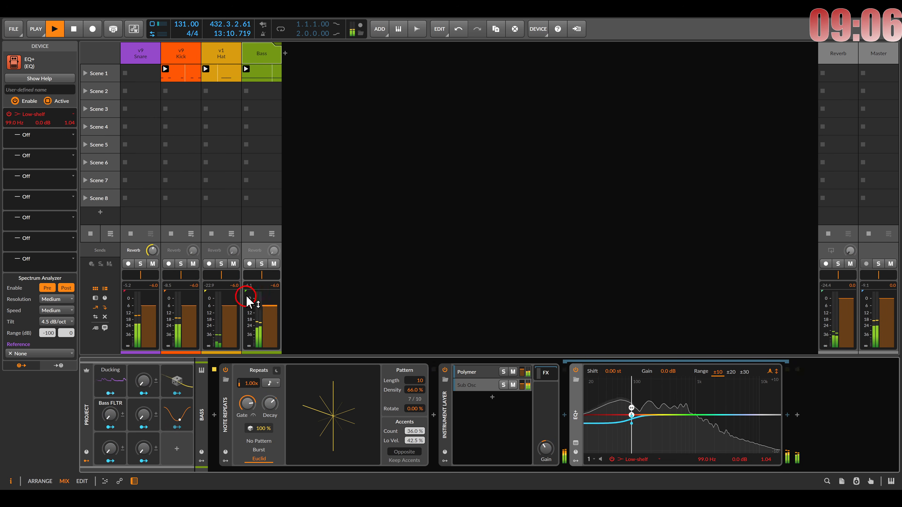
# Solo the Bass track to check both layers and compare the sound with the EQ+ off and on, ending the solo
pyautogui.click(261, 263)
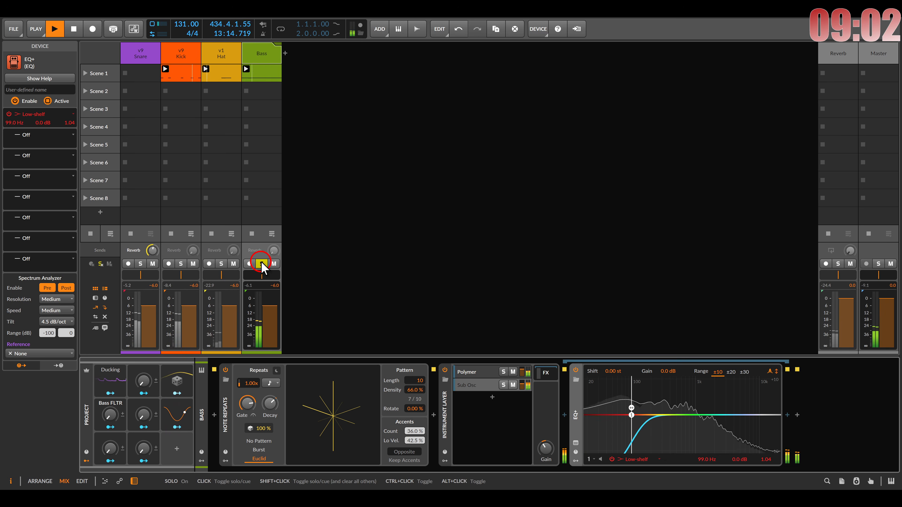
pyautogui.click(469, 372)
pyautogui.click(469, 385)
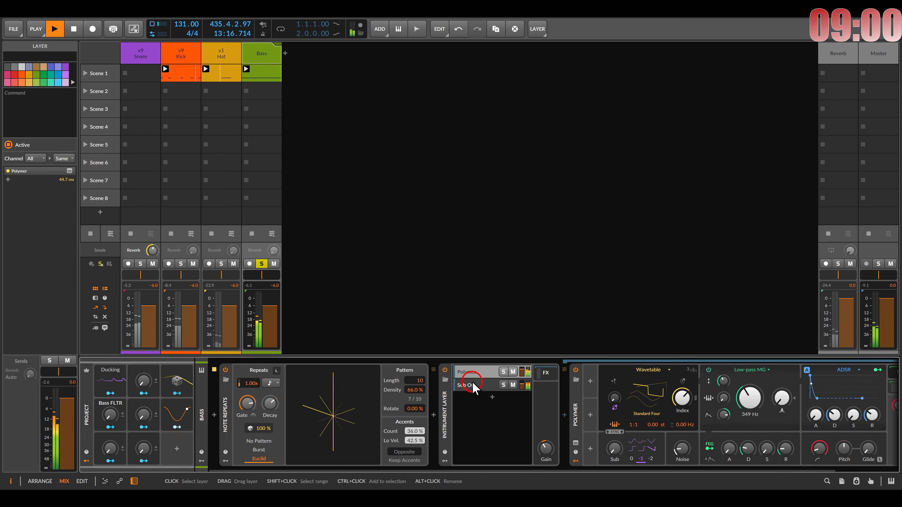
pyautogui.click(538, 372)
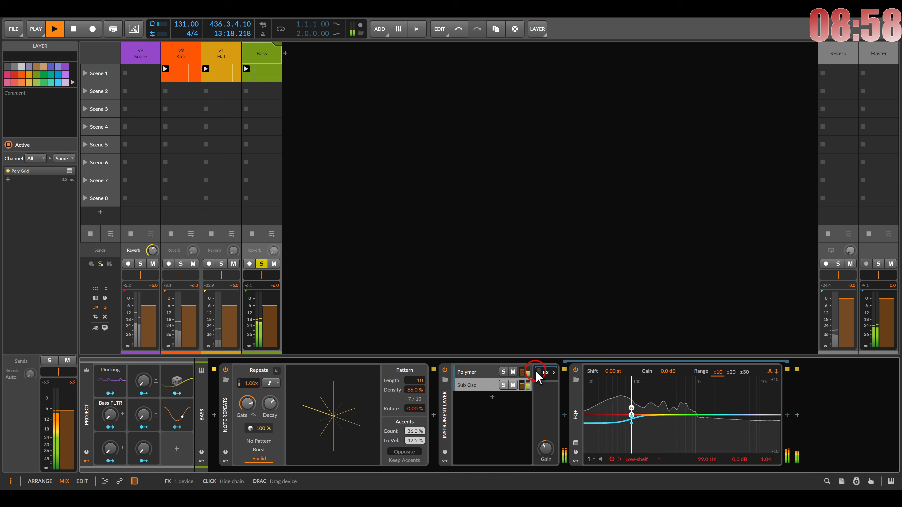
pyautogui.click(576, 370)
pyautogui.click(576, 371)
pyautogui.click(261, 264)
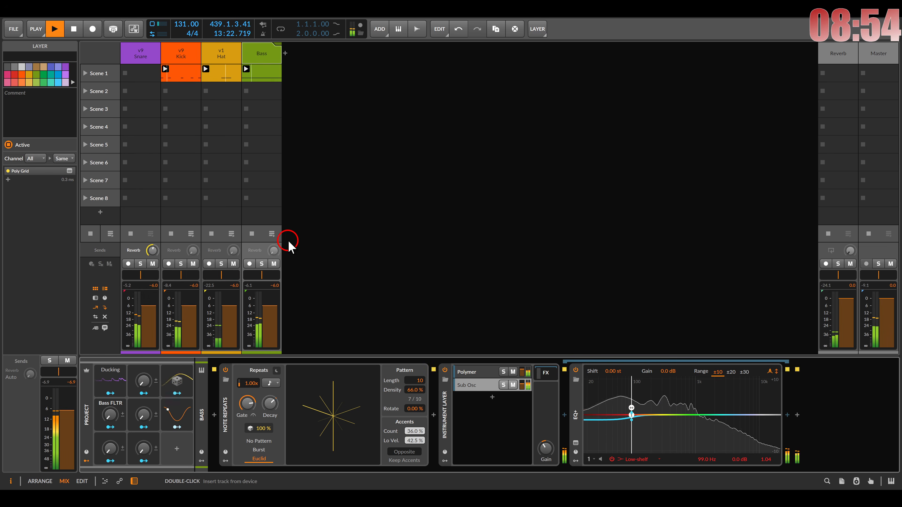
# Adjust the Bass FLTR macro, and in the Polymer layer's effects chain raise the Delay+ feedback and adjust its EQ low cut
pyautogui.moveTo(112, 418); pyautogui.dragTo(111, 425)
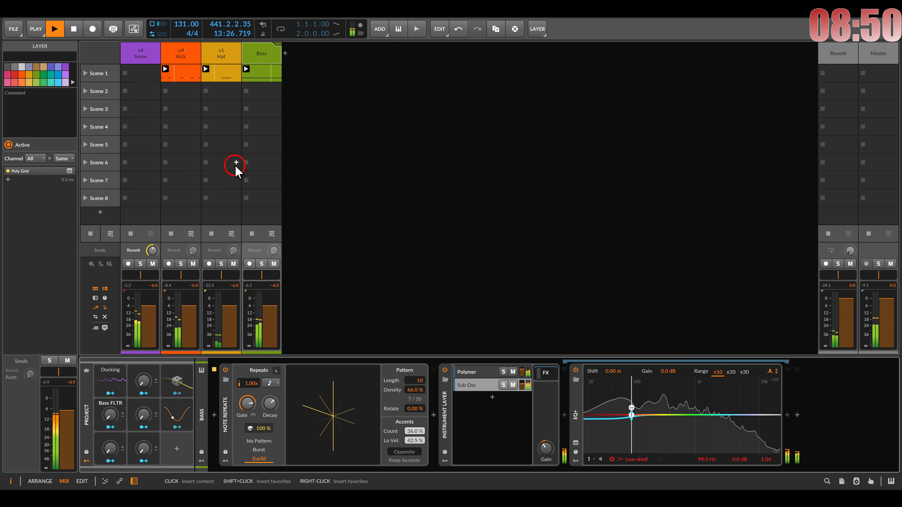
pyautogui.click(481, 374)
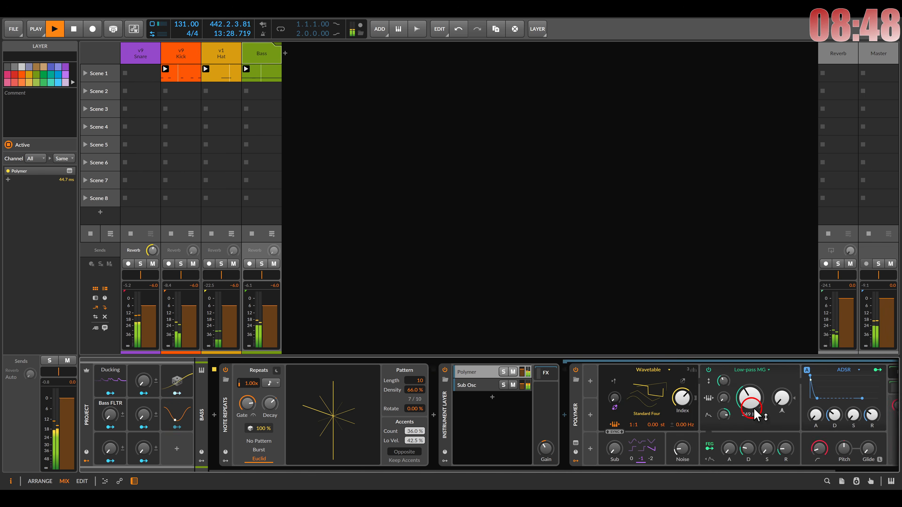
pyautogui.click(820, 385)
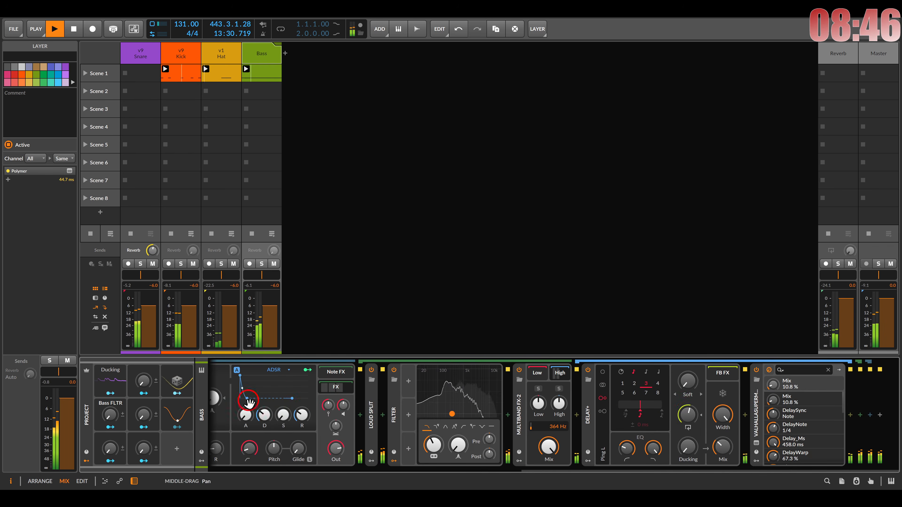
pyautogui.click(687, 420)
pyautogui.moveTo(687, 415); pyautogui.dragTo(686, 403)
pyautogui.moveTo(624, 448)
pyautogui.mouseDown()
pyautogui.moveTo(625, 435)
pyautogui.moveTo(624, 447)
pyautogui.mouseUp()
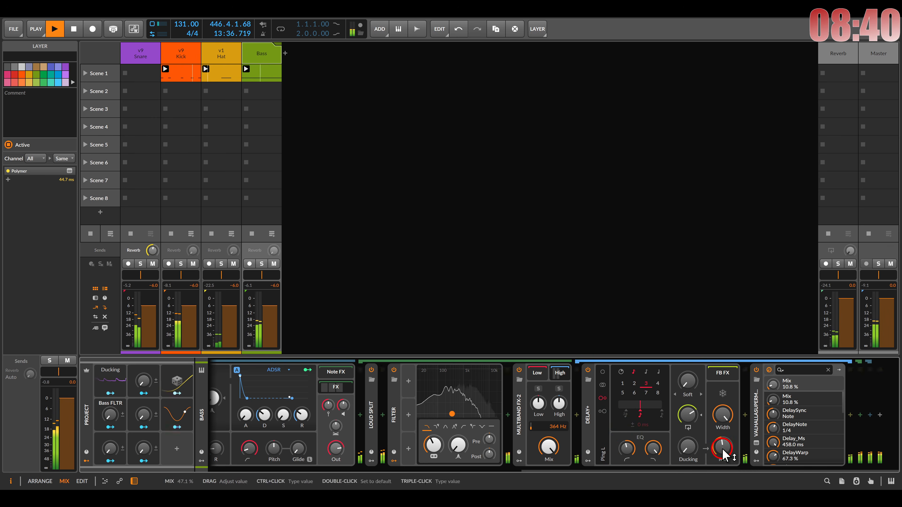
# Audition the Bass FLTR macro at 0.00 % and review the Polymer layer's device chain back to its start
pyautogui.click(546, 412)
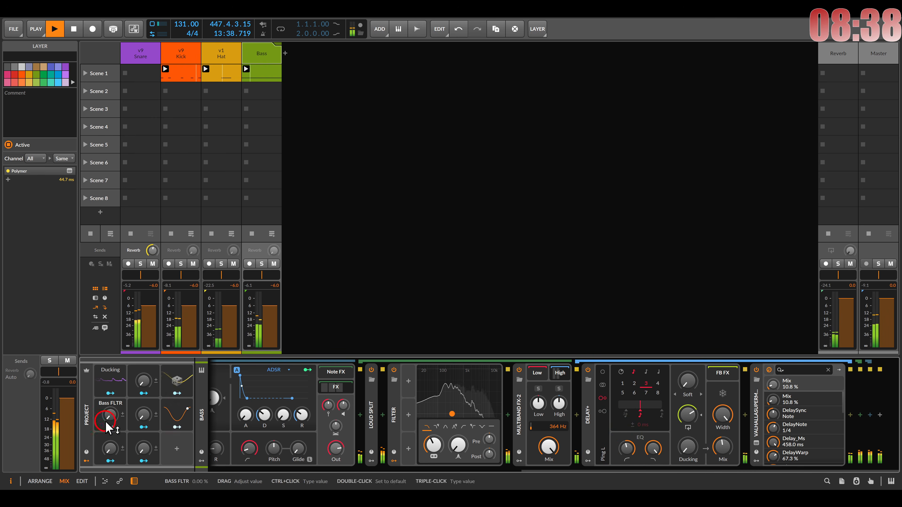
pyautogui.click(108, 413)
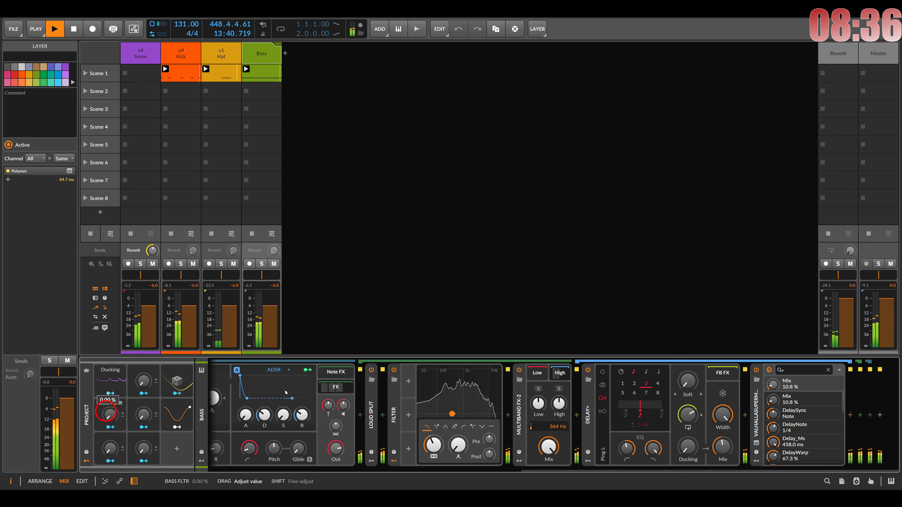
pyautogui.click(343, 406)
pyautogui.moveTo(328, 404); pyautogui.dragTo(709, 403)
pyautogui.moveTo(474, 409); pyautogui.dragTo(583, 408)
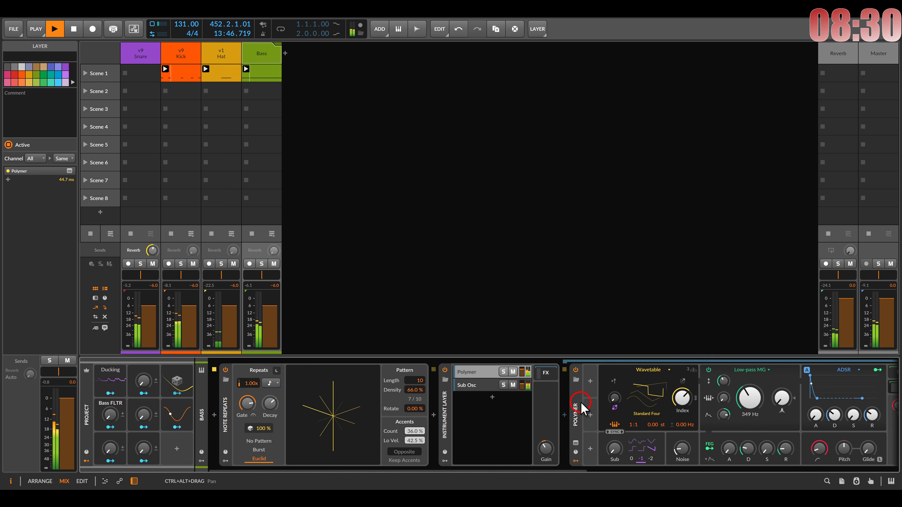
# Create a new instrument track with Polymer and insert an Arpeggiator in the synth's Note FX chain
pyautogui.doubleClick(413, 232)
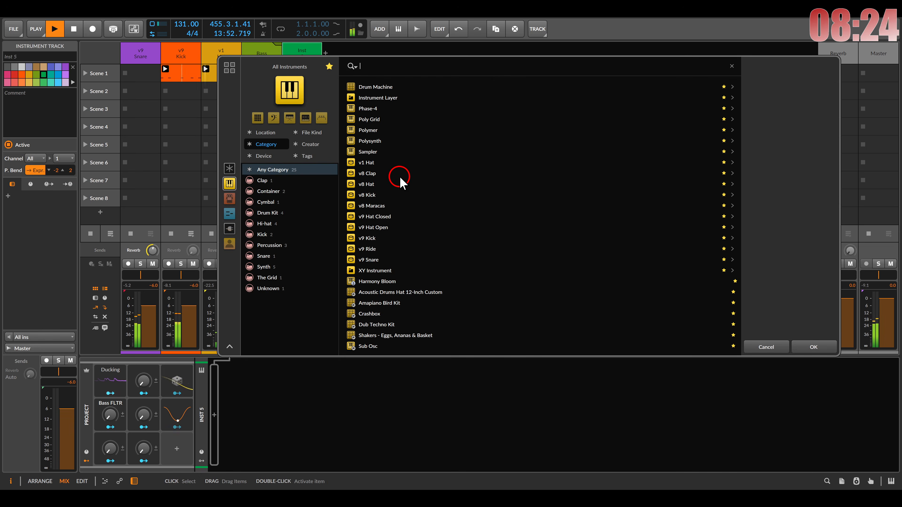
pyautogui.click(373, 131)
pyautogui.doubleClick(372, 130)
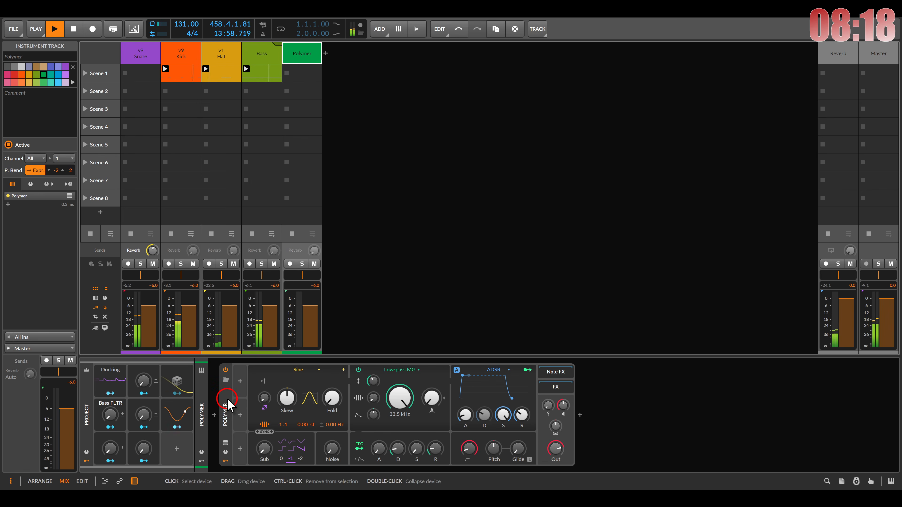
pyautogui.click(580, 416)
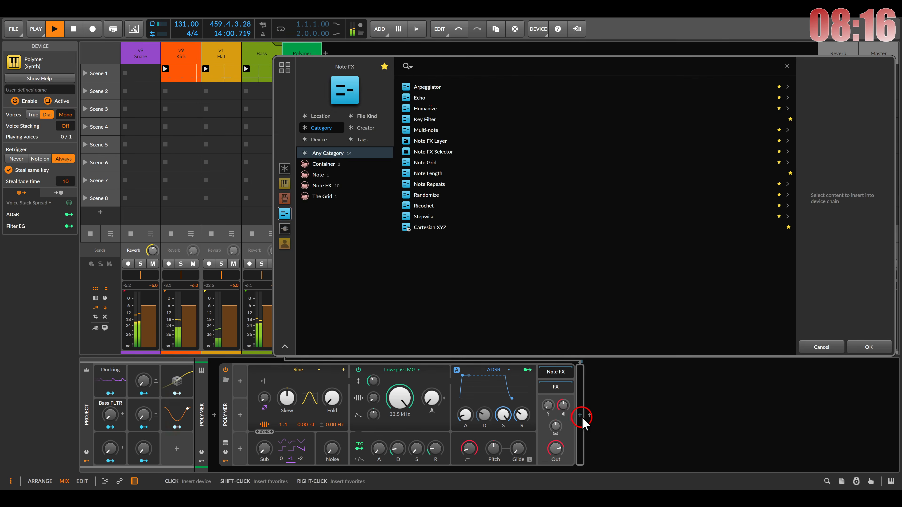
pyautogui.doubleClick(425, 87)
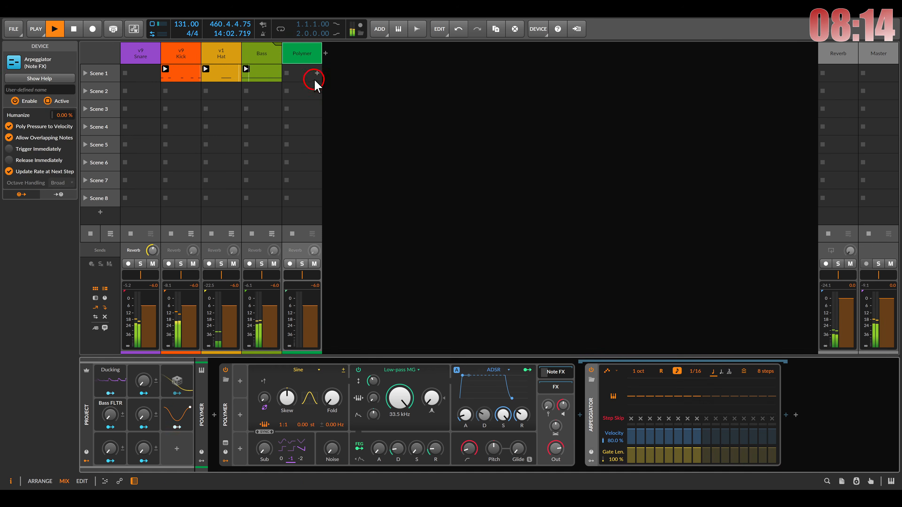
# Create a clip in Scene 1 of the Polymer track and draw a one-bar C3 note starting at 1.1
pyautogui.click(317, 73)
pyautogui.doubleClick(298, 73)
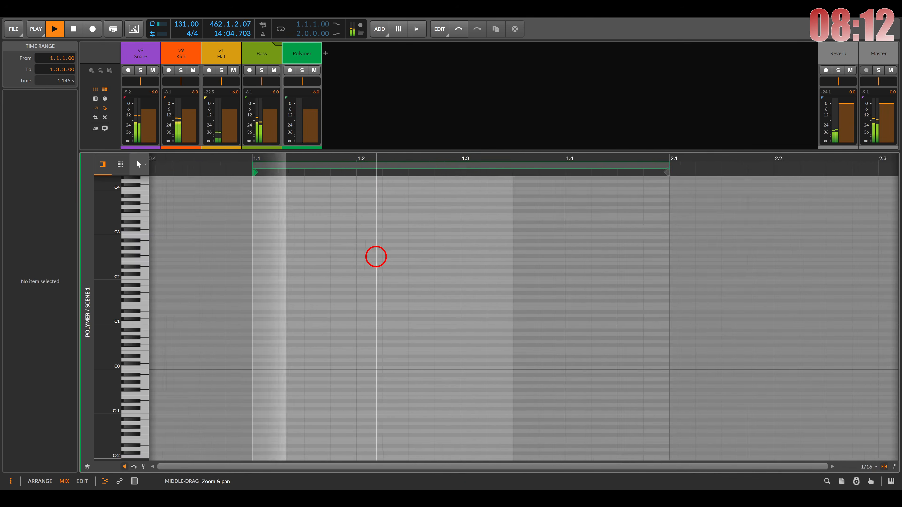
pyautogui.scroll(-3, 376, 257)
pyautogui.scroll(2, 375, 256)
pyautogui.click(144, 233)
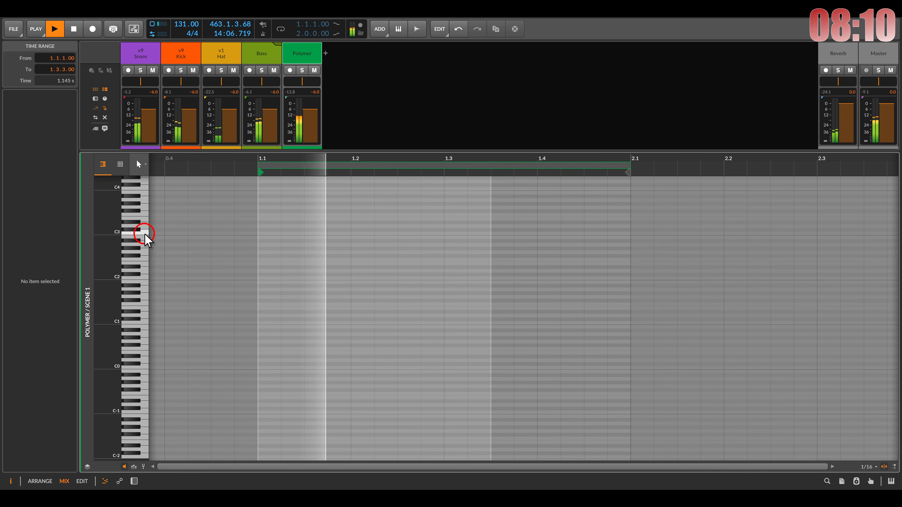
pyautogui.doubleClick(266, 233)
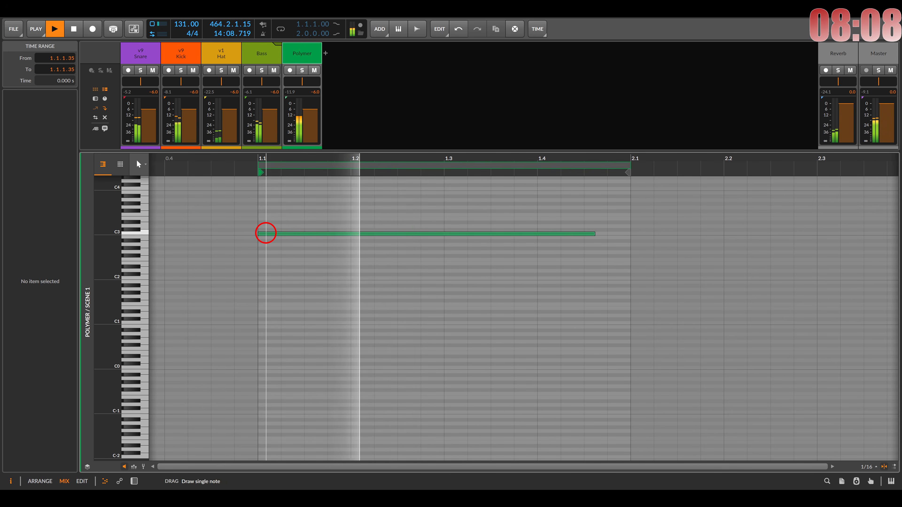
# Add one-bar A#3, D4 and G4 notes above the C3 in the Polymer clip to form a chord
pyautogui.scroll(3, 179, 316)
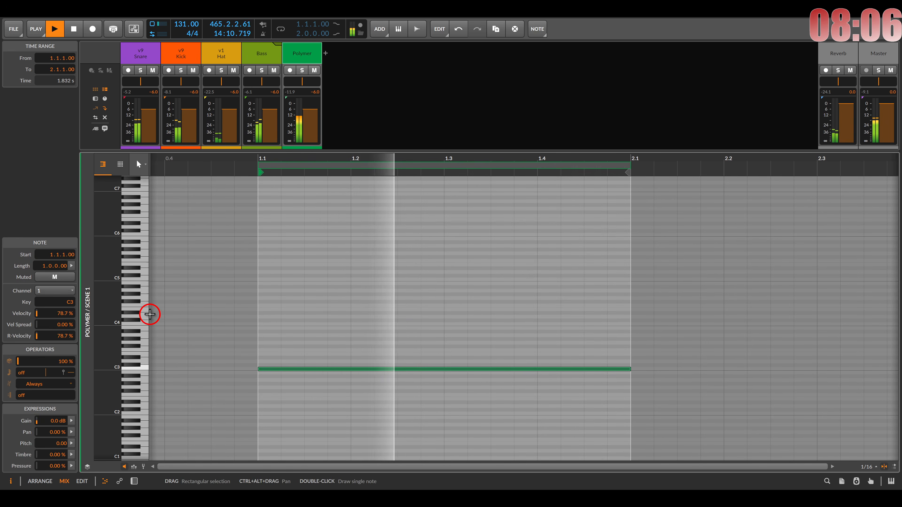
pyautogui.click(137, 337)
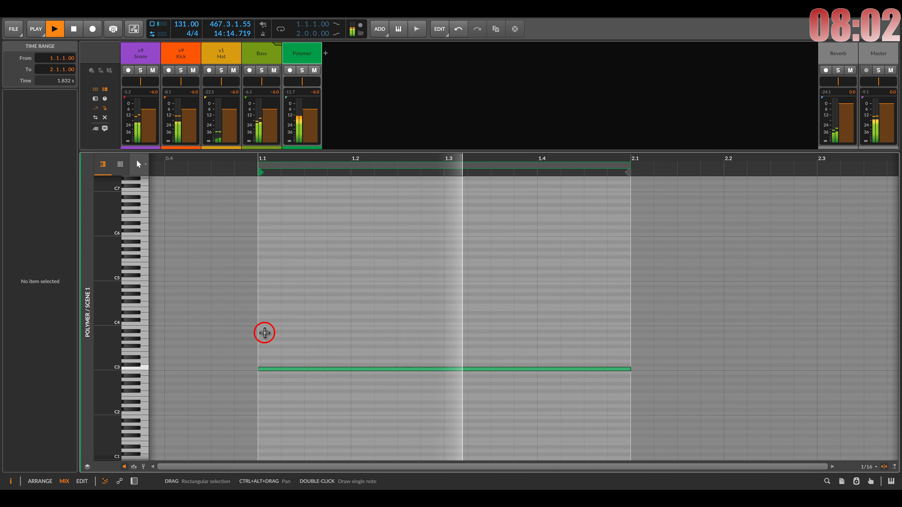
pyautogui.doubleClick(264, 333)
pyautogui.click(133, 313)
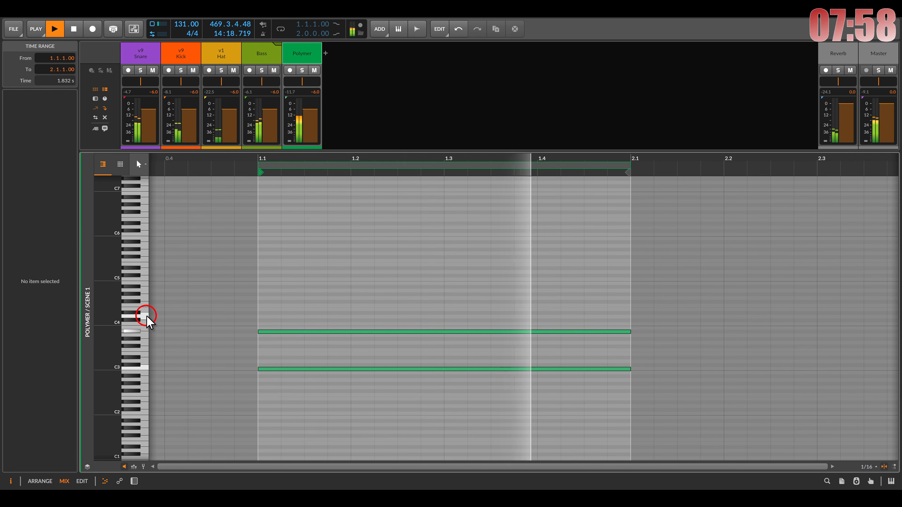
pyautogui.doubleClick(261, 317)
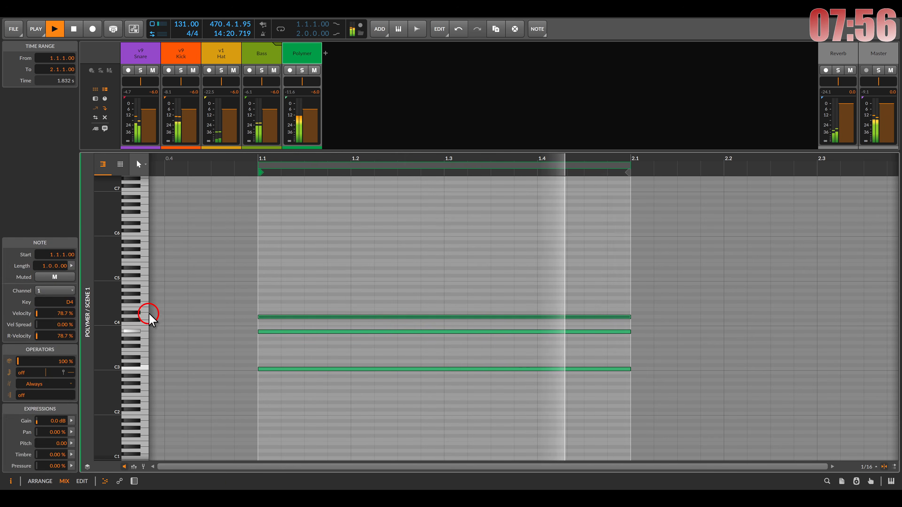
pyautogui.click(145, 305)
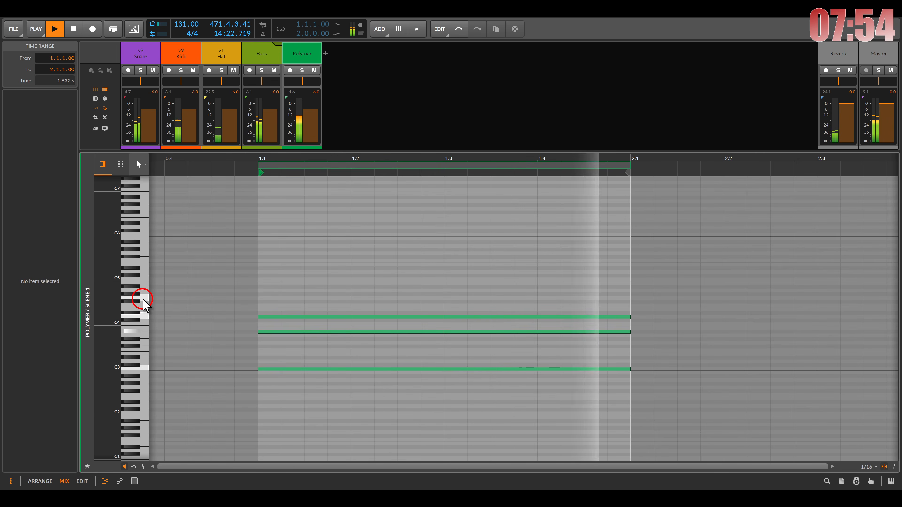
pyautogui.doubleClick(262, 298)
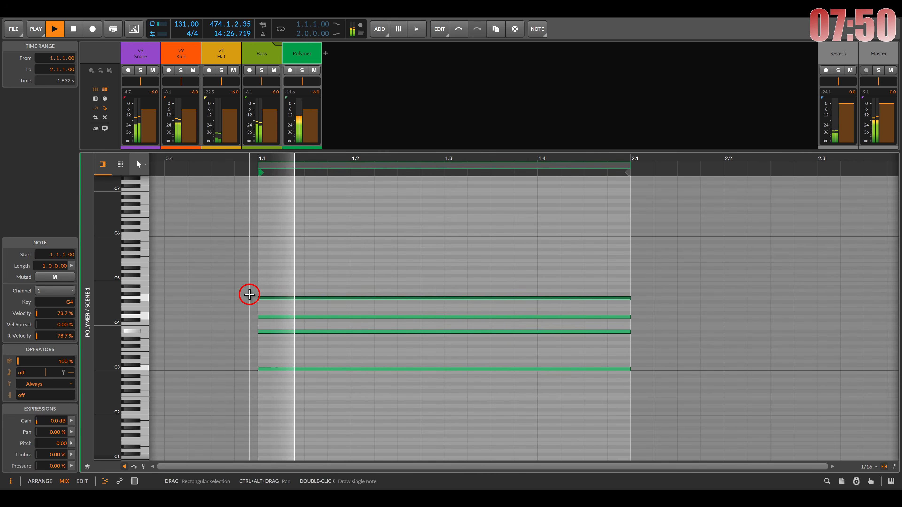
# Add a one-bar A#4 note on top of the chord in the Polymer clip
pyautogui.click(137, 287)
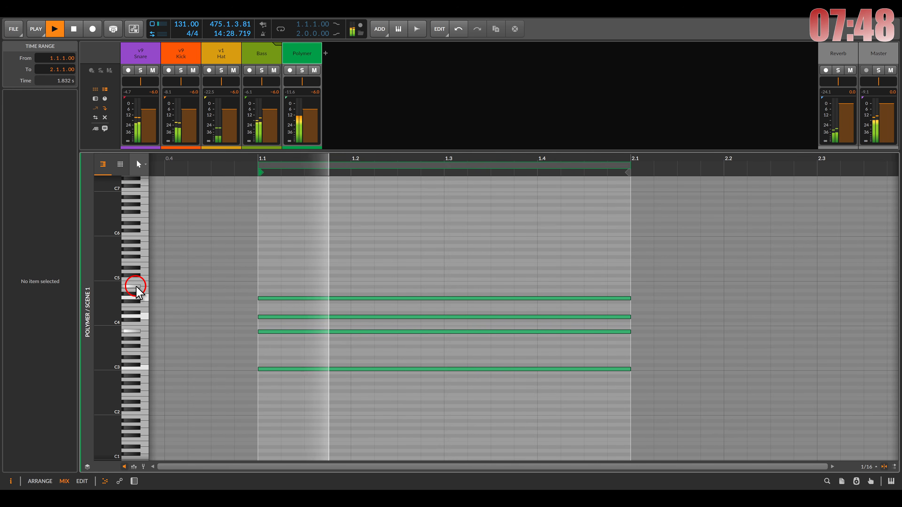
pyautogui.doubleClick(263, 287)
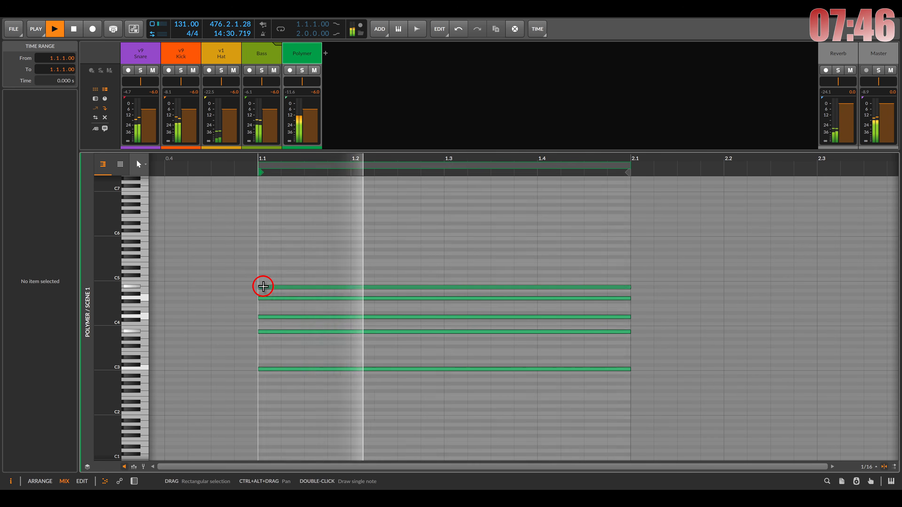
# Set the Arpeggiator's note pattern to Up on the Polymer track
pyautogui.doubleClick(300, 57)
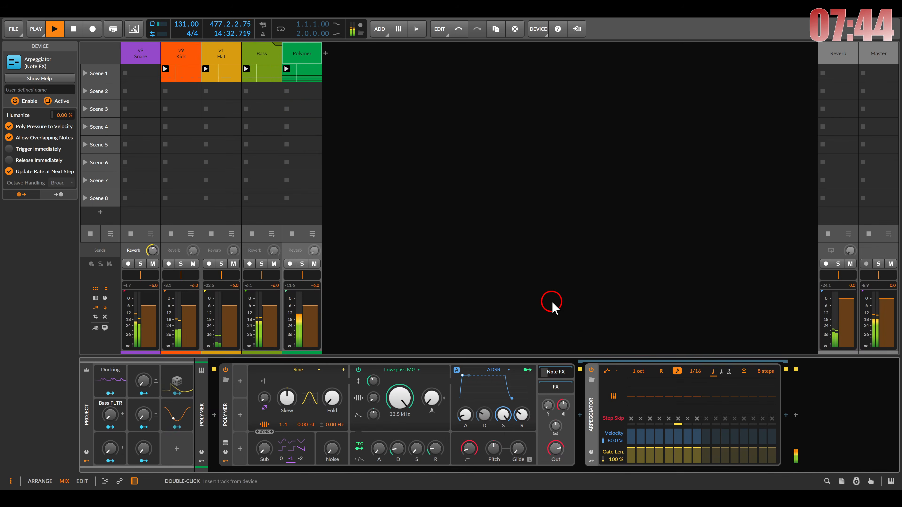
pyautogui.click(661, 371)
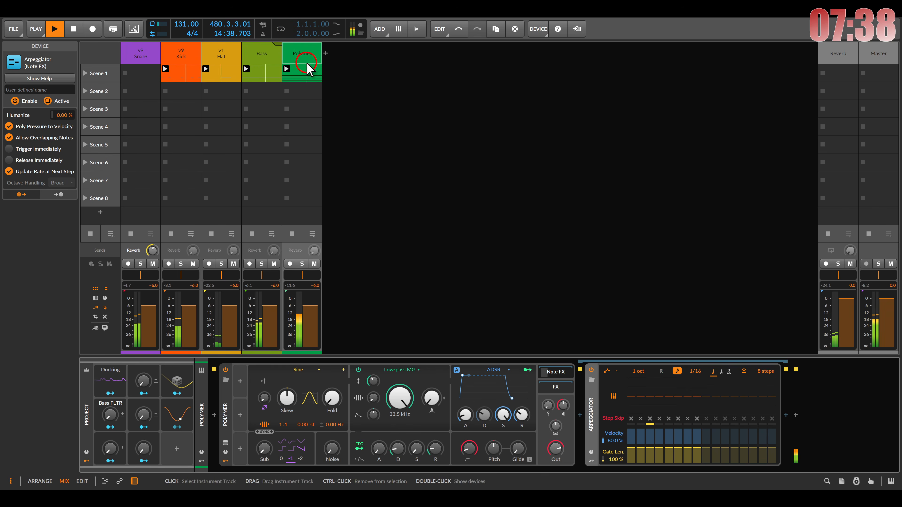
pyautogui.doubleClick(304, 74)
pyautogui.scroll(2, 302, 294)
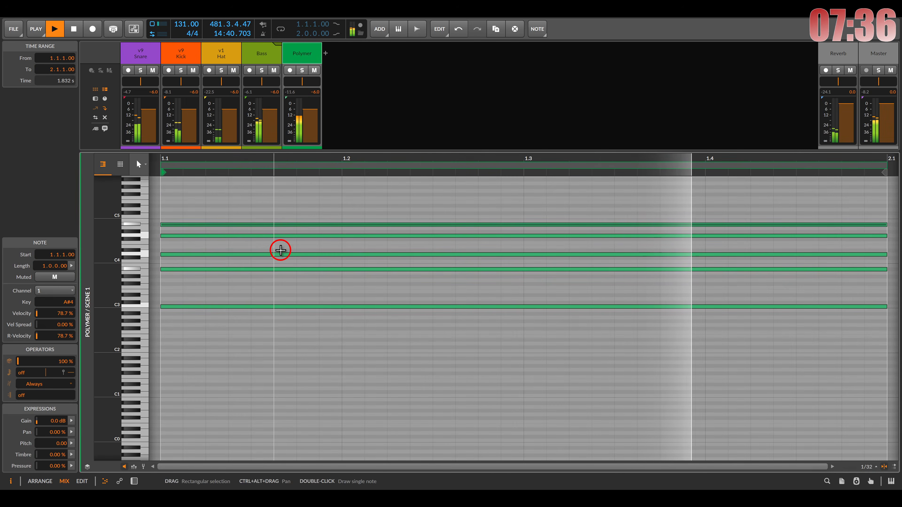
pyautogui.press('d')
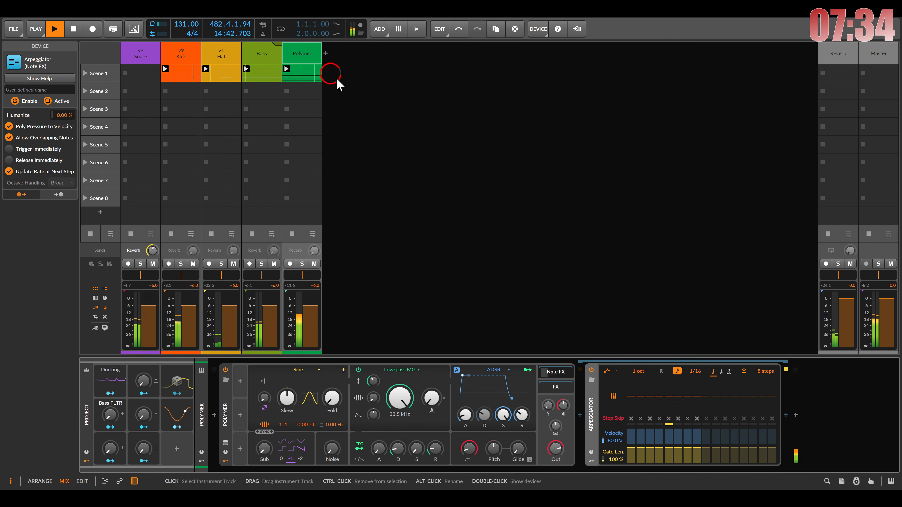
pyautogui.click(615, 369)
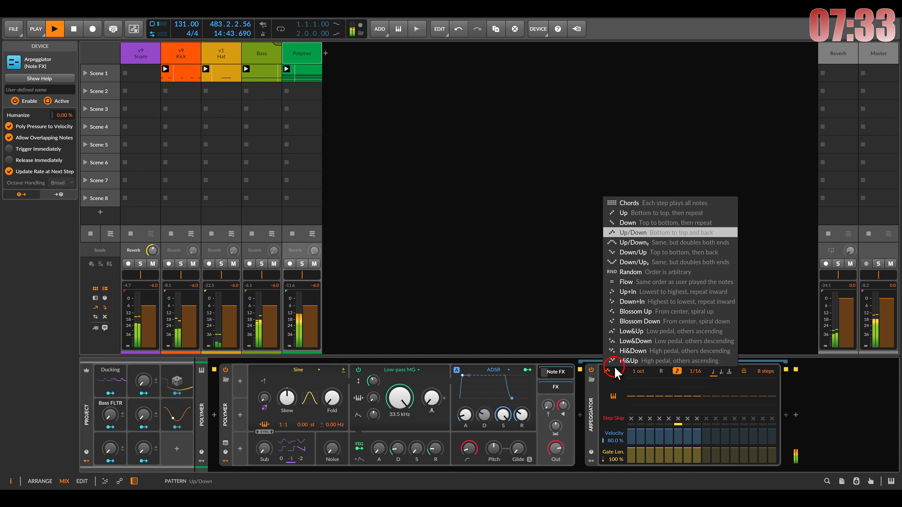
pyautogui.click(610, 215)
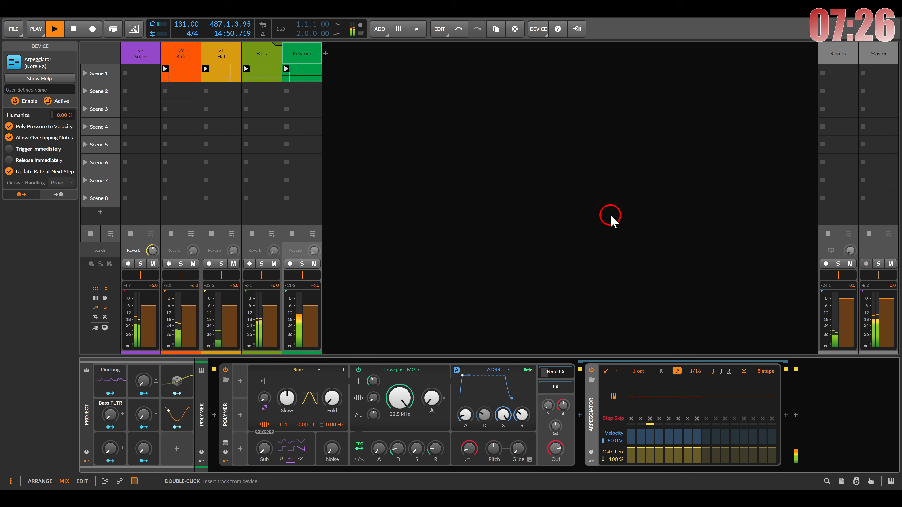
# Shorten all five chord notes in the Polymer clip to a length of 0.1.1.00 and end the clip loop at 1.2.2
pyautogui.doubleClick(312, 75)
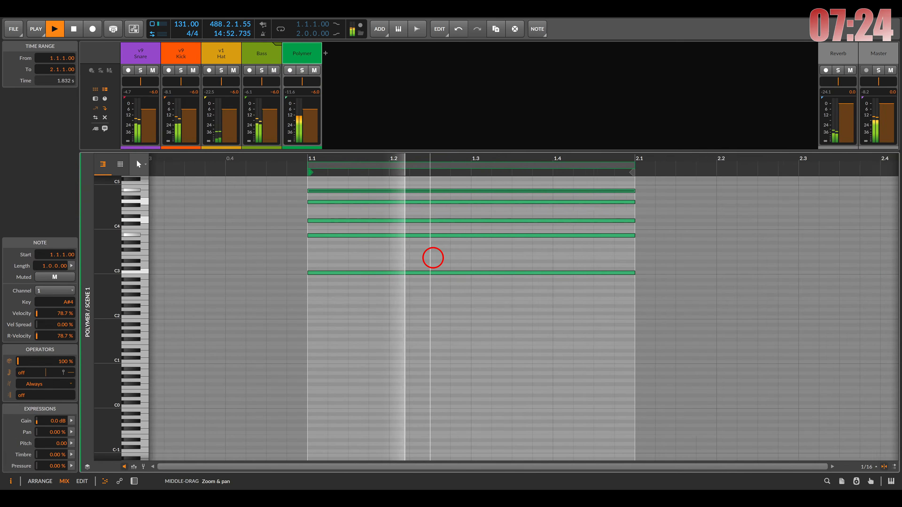
pyautogui.moveTo(684, 180); pyautogui.dragTo(621, 334)
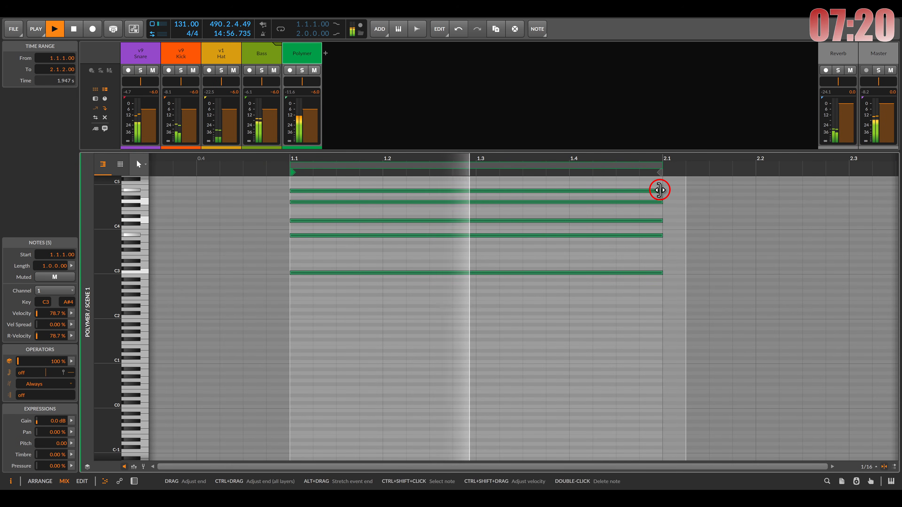
pyautogui.moveTo(659, 190); pyautogui.dragTo(406, 192)
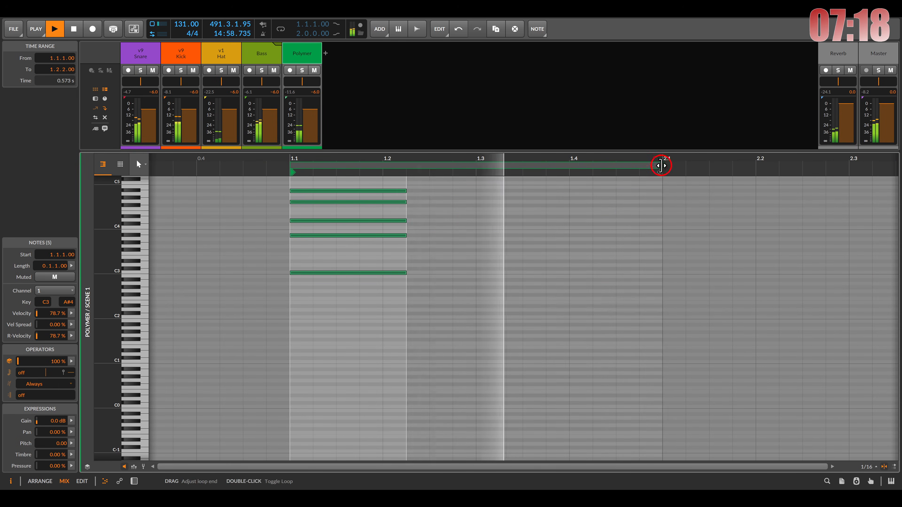
pyautogui.moveTo(660, 165); pyautogui.dragTo(407, 166)
# Extend the Arpeggiator to 16 steps and raise the transpose of its first step
pyautogui.doubleClick(309, 56)
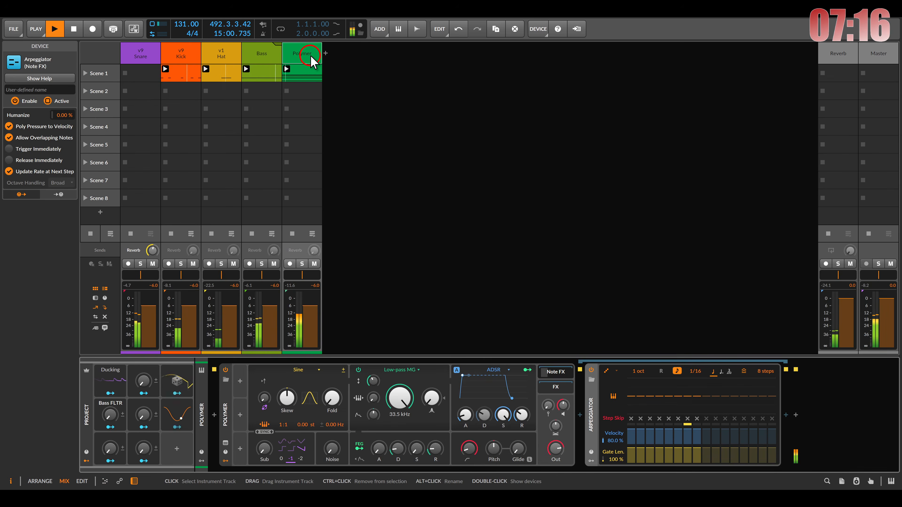
pyautogui.click(695, 394)
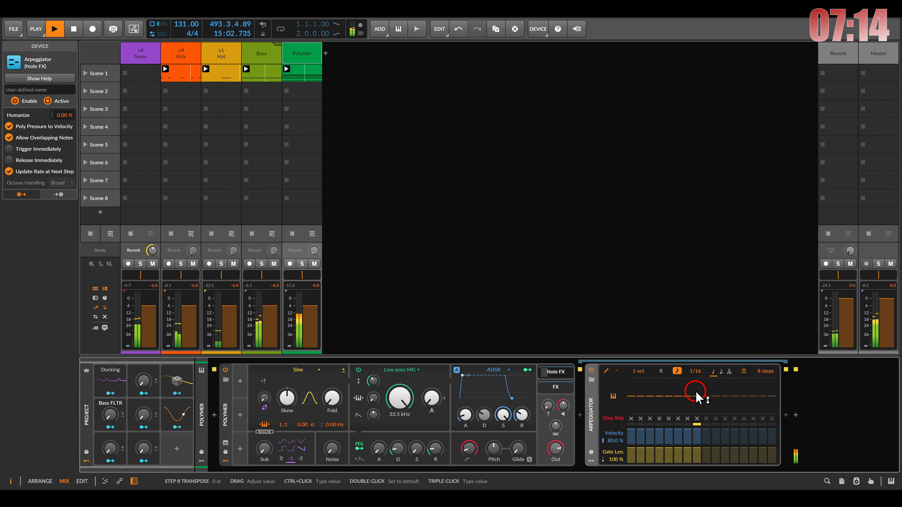
pyautogui.doubleClick(760, 375)
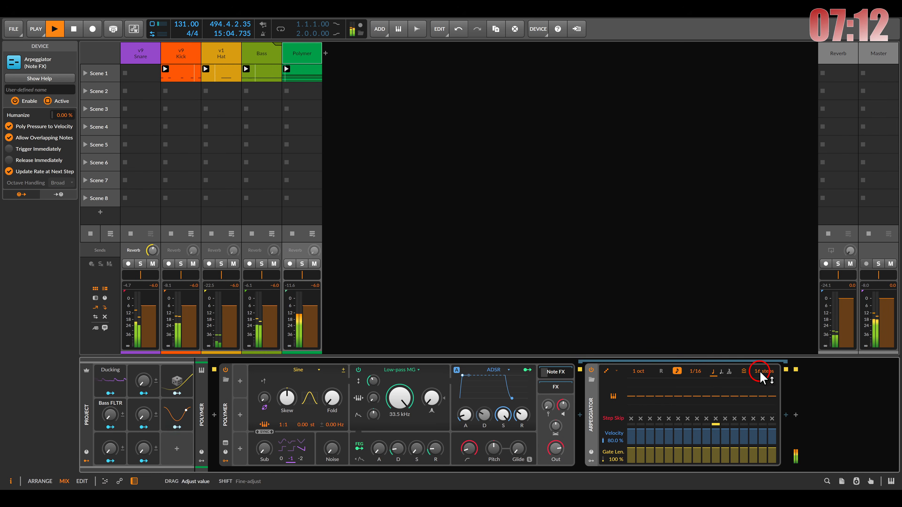
pyautogui.moveTo(627, 394)
pyautogui.mouseDown()
pyautogui.moveTo(628, 380)
pyautogui.moveTo(630, 394)
pyautogui.mouseUp()
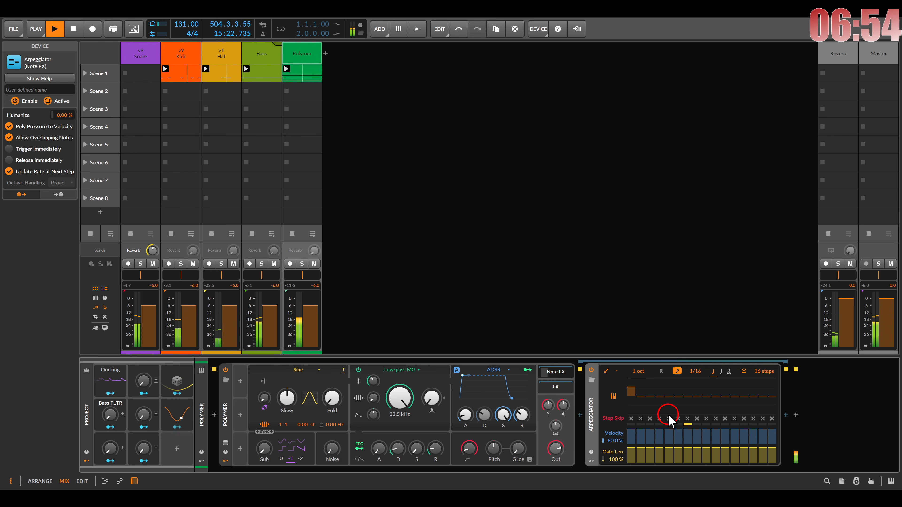
# Insert Randomize after the Arpeggiator, increase its Velocity amount and set Polymer's velocity sensitivity to 100 %
pyautogui.click(786, 415)
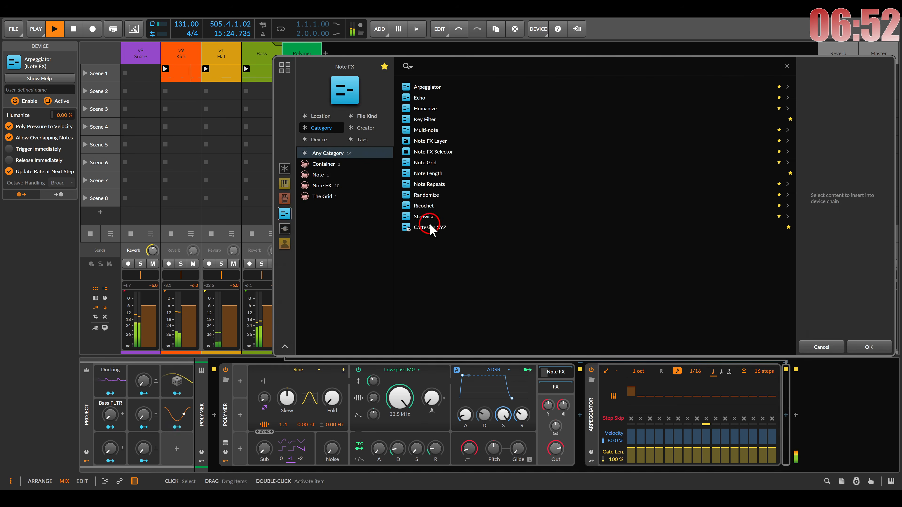
pyautogui.doubleClick(424, 194)
pyautogui.moveTo(858, 385); pyautogui.dragTo(858, 367)
pyautogui.moveTo(548, 405); pyautogui.dragTo(548, 384)
# Lower the transpose of the Arpeggiator's first step and turn up Randomize's Pan amount
pyautogui.moveTo(631, 392); pyautogui.dragTo(632, 388)
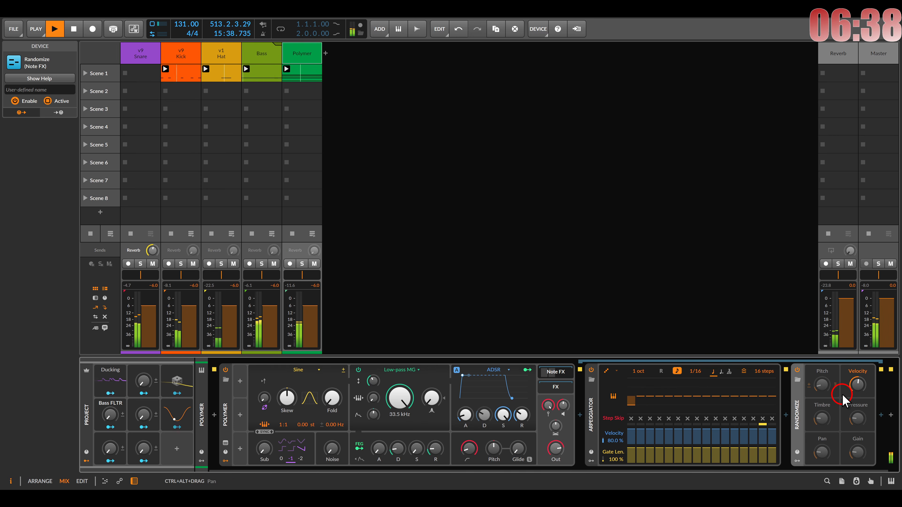
pyautogui.moveTo(823, 446); pyautogui.dragTo(825, 461)
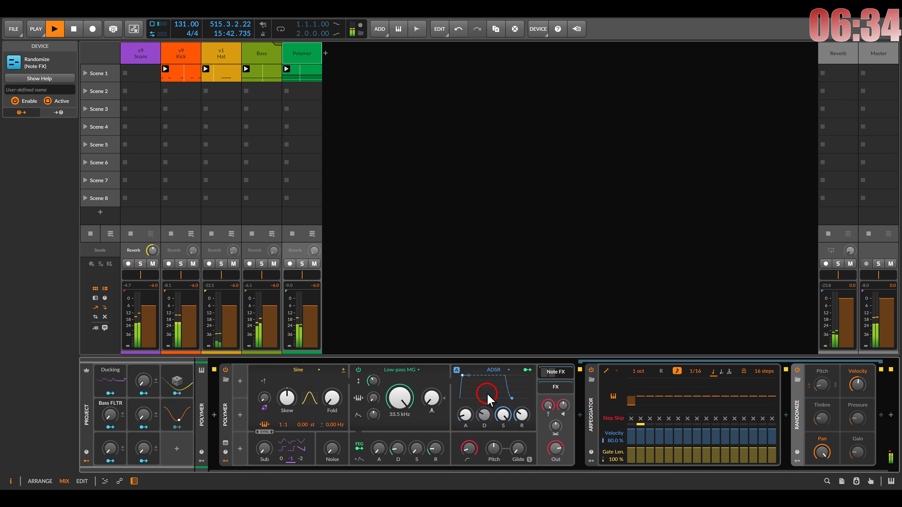
# Swap Polymer's oscillator to Phase-1 and adjust its Shape
pyautogui.click(308, 370)
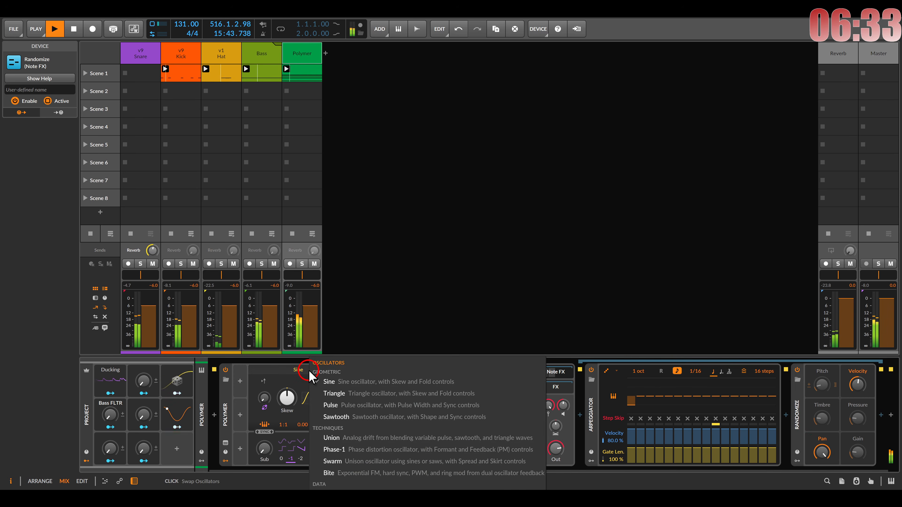
pyautogui.click(339, 450)
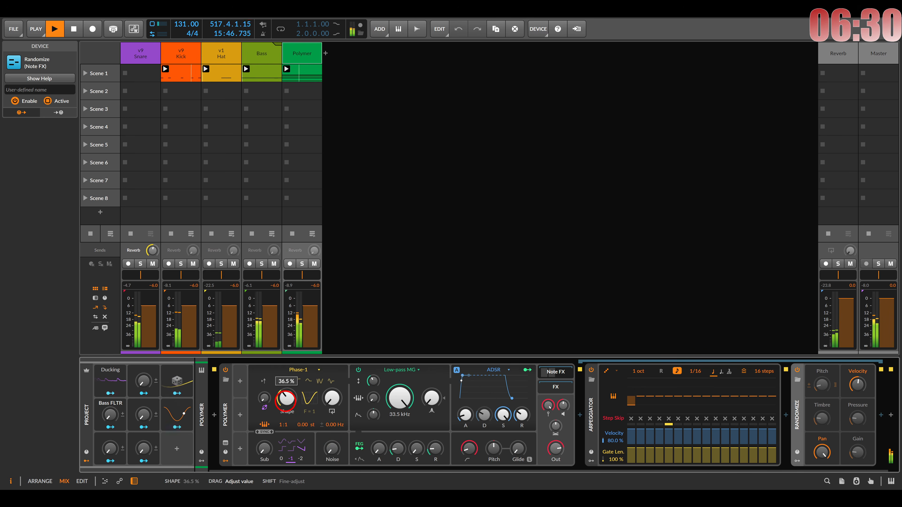
pyautogui.moveTo(286, 400); pyautogui.dragTo(286, 390)
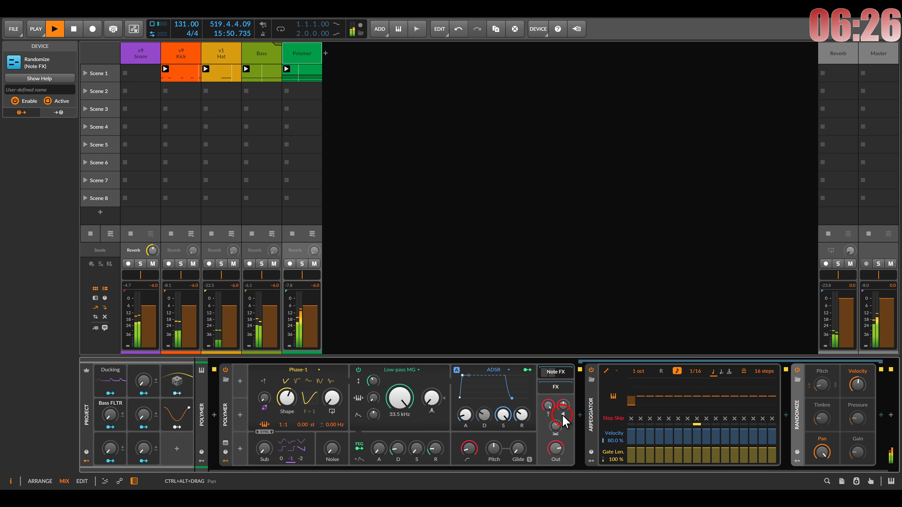
# Fine-tune Polymer's gain and oscillator Shape, and solo the Polymer track
pyautogui.moveTo(563, 407); pyautogui.dragTo(563, 405)
pyautogui.moveTo(287, 399)
pyautogui.mouseDown()
pyautogui.moveTo(289, 388)
pyautogui.moveTo(291, 401)
pyautogui.mouseUp()
pyautogui.click(299, 264)
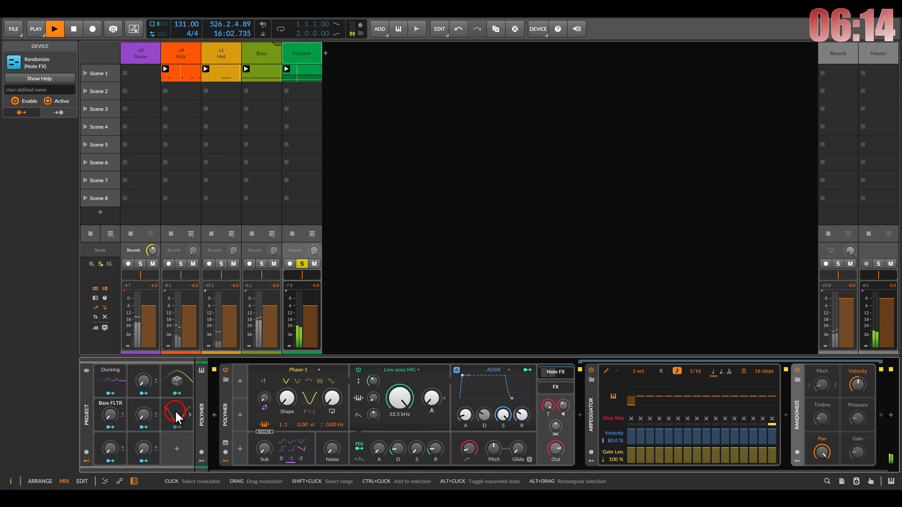
# Move the LFO modulator from the project into the Polymer device and map it to the oscillator's Shape
pyautogui.click(185, 414)
pyautogui.moveTo(177, 418); pyautogui.dragTo(340, 385)
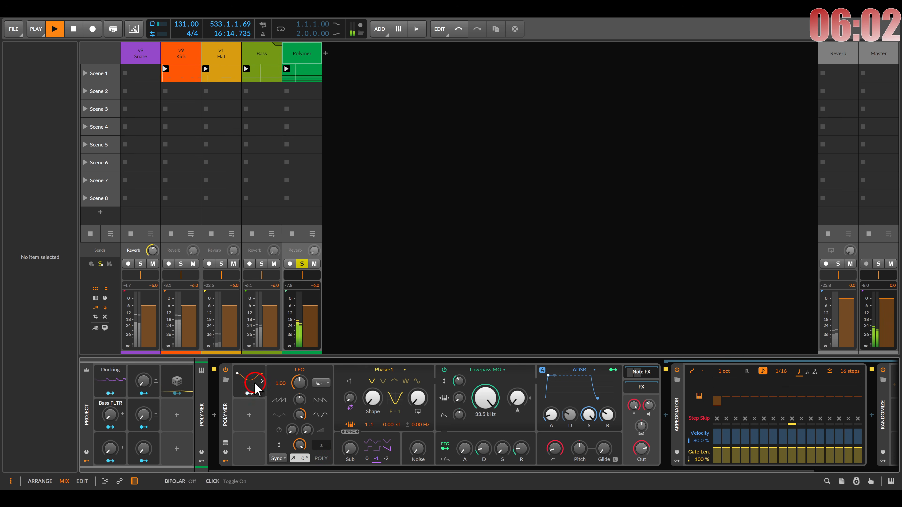
pyautogui.click(247, 393)
pyautogui.moveTo(371, 399); pyautogui.dragTo(371, 399)
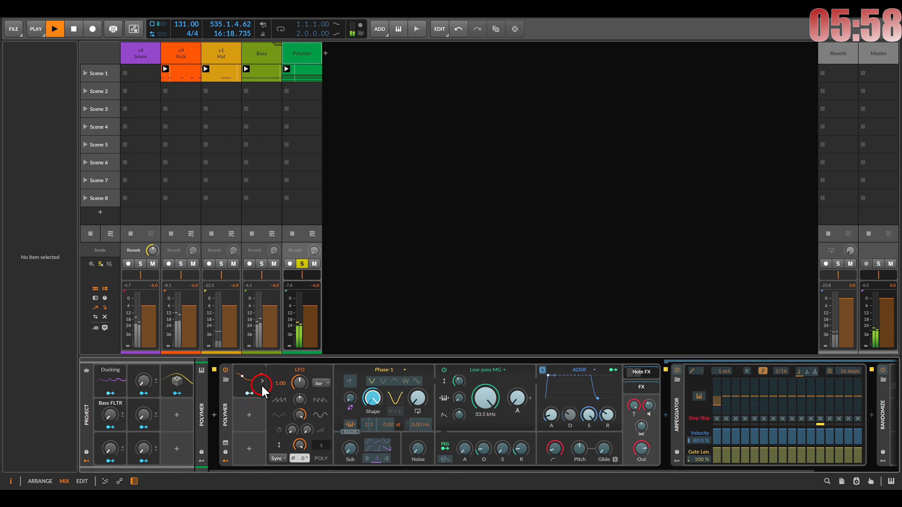
pyautogui.click(250, 393)
# Delete the LFO modulator from the Polymer device
pyautogui.click(252, 381)
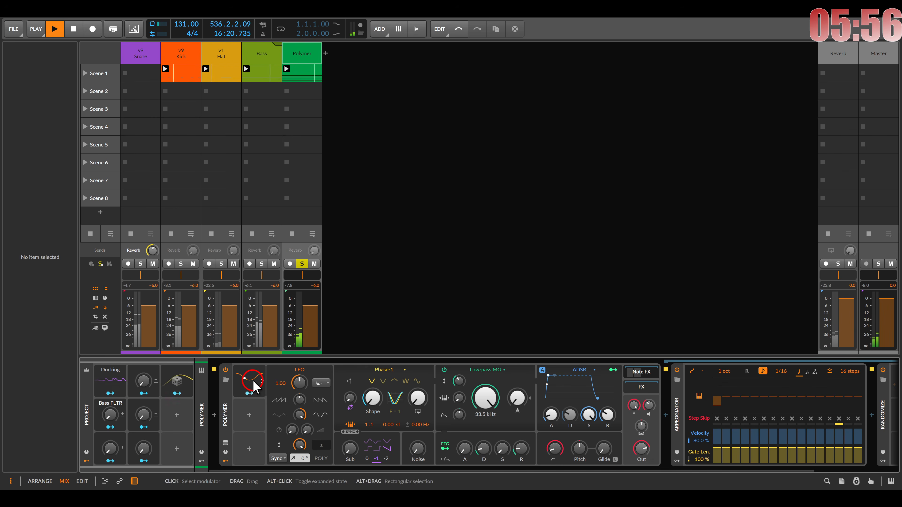
pyautogui.rightClick(255, 385)
pyautogui.click(250, 401)
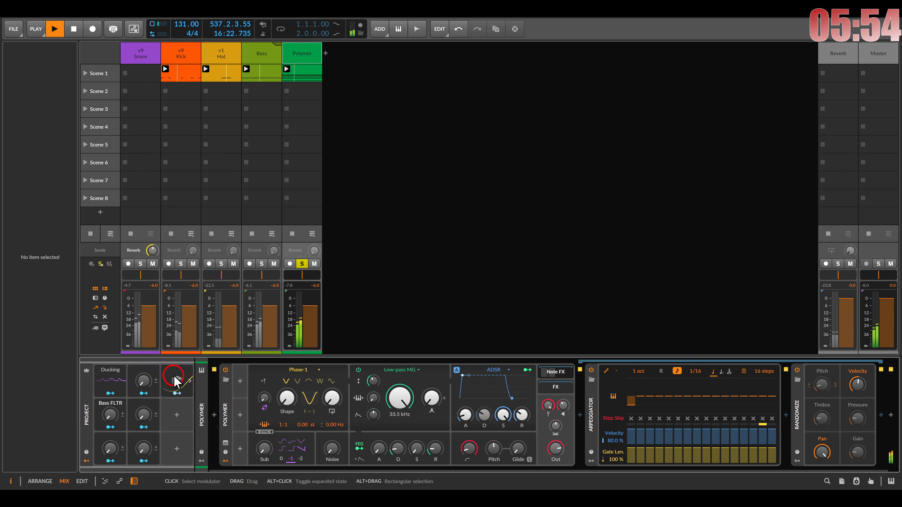
# Copy the project's Random modulator into the Polymer device and map it to the oscillator's Shape with an amount of 0.980
pyautogui.moveTo(174, 382); pyautogui.dragTo(257, 384)
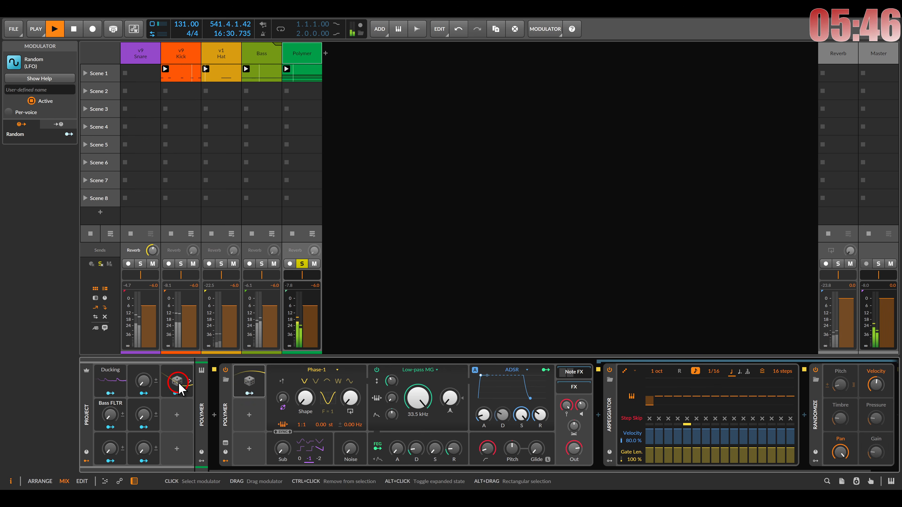
pyautogui.click(261, 382)
pyautogui.click(261, 382)
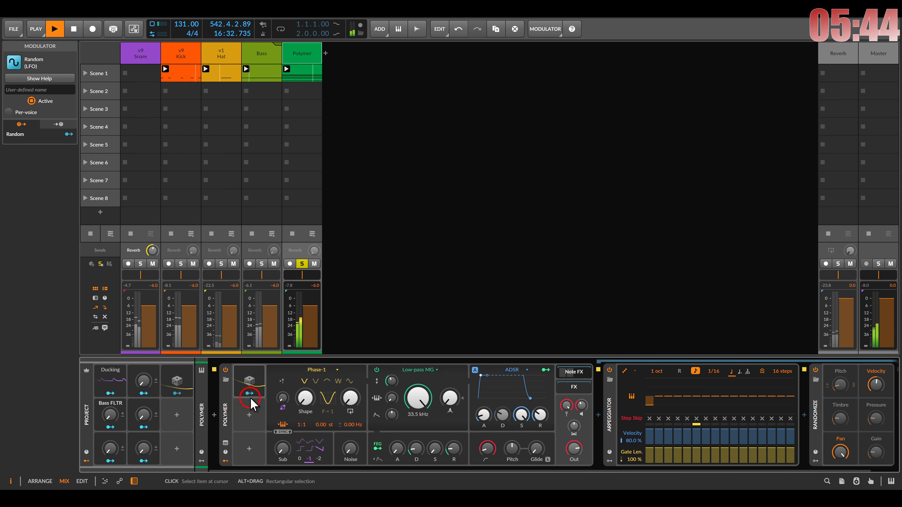
pyautogui.click(250, 394)
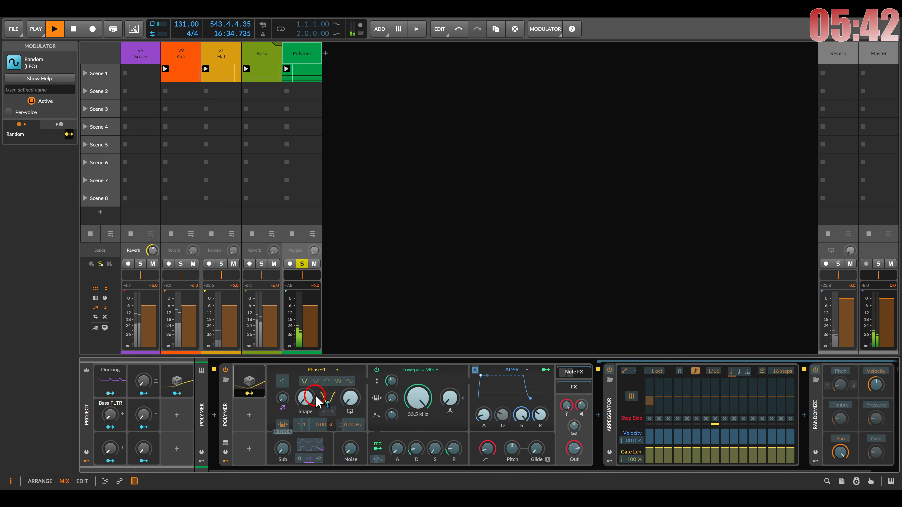
pyautogui.moveTo(306, 400); pyautogui.dragTo(305, 396)
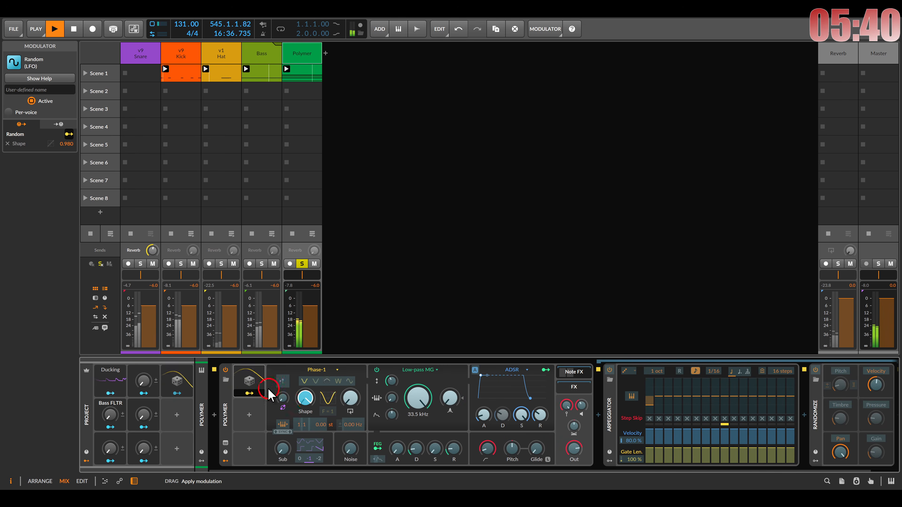
# Turn off bipolar output on Polymer's Random modulator and finish the modulation mapping
pyautogui.click(262, 382)
pyautogui.click(316, 445)
pyautogui.click(252, 395)
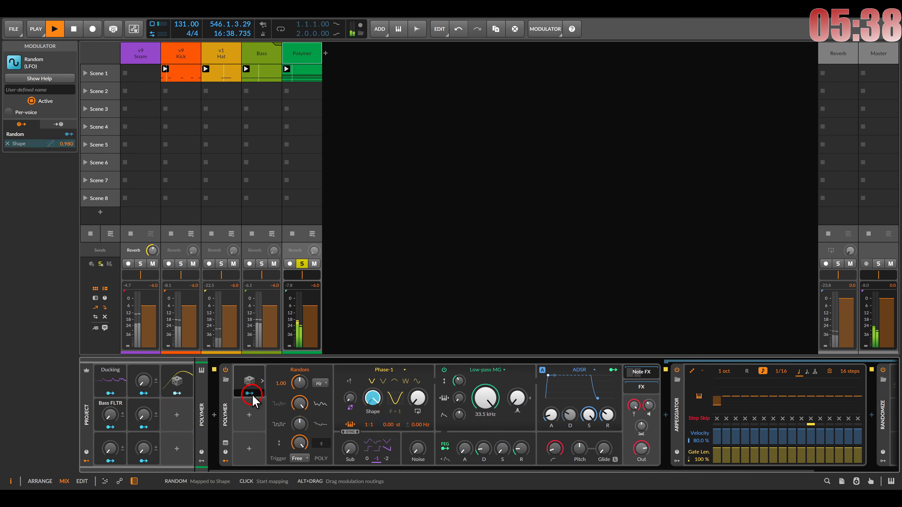
# Insert a Loud Split device into Polymer's FX chain
pyautogui.click(485, 412)
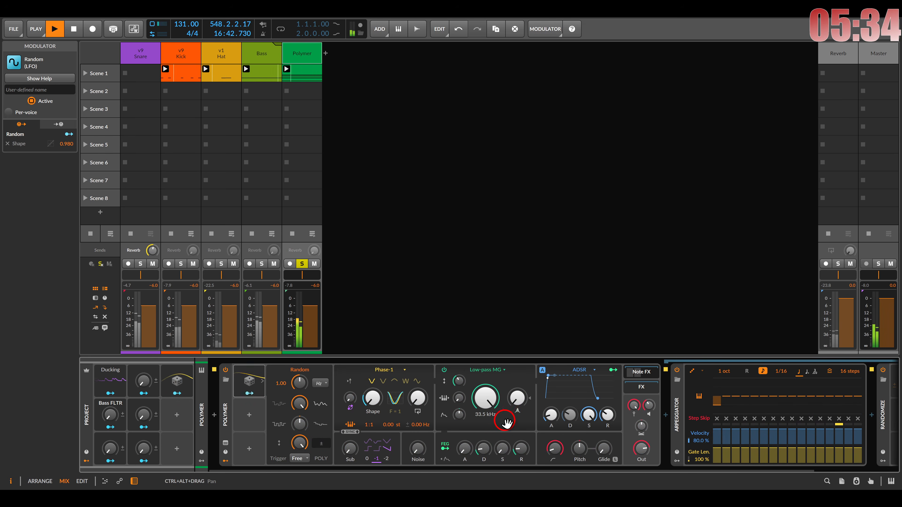
pyautogui.moveTo(506, 423); pyautogui.dragTo(409, 427)
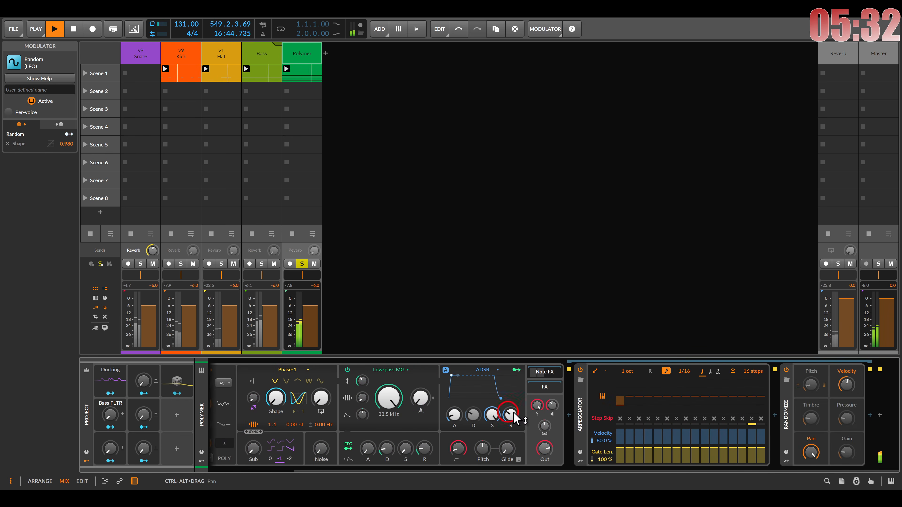
pyautogui.click(544, 389)
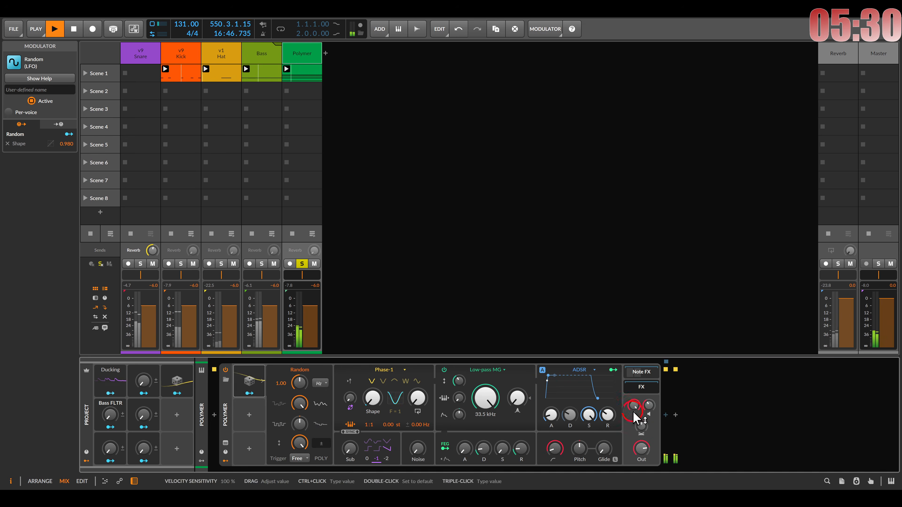
pyautogui.click(665, 414)
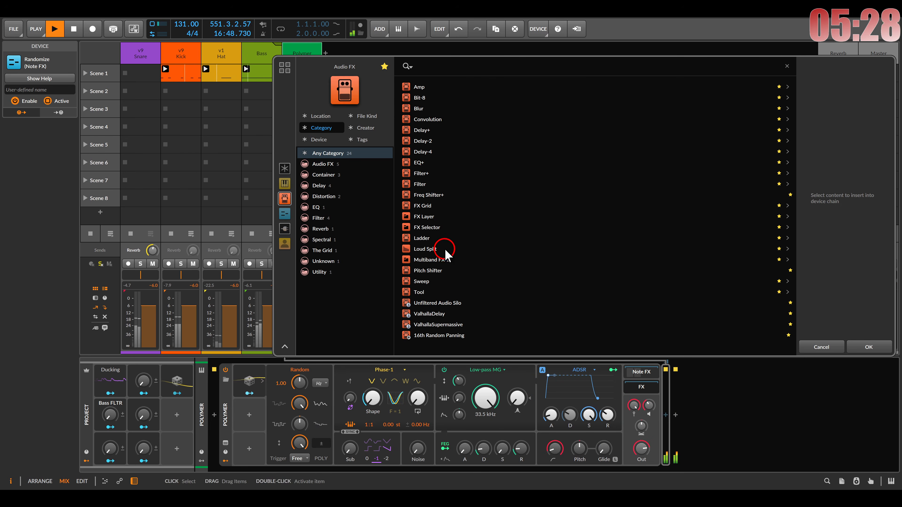
pyautogui.doubleClick(446, 251)
# Solo Loud Split's Quiet band and add a Blur to its chain, with delays of 29.4/62.7 ms for left and 40.6/55.3 ms for right
pyautogui.click(757, 451)
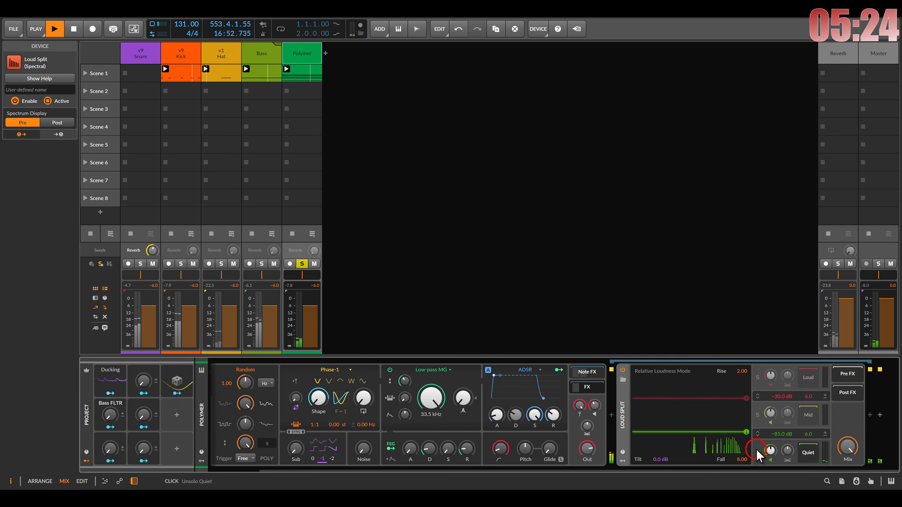
pyautogui.click(870, 414)
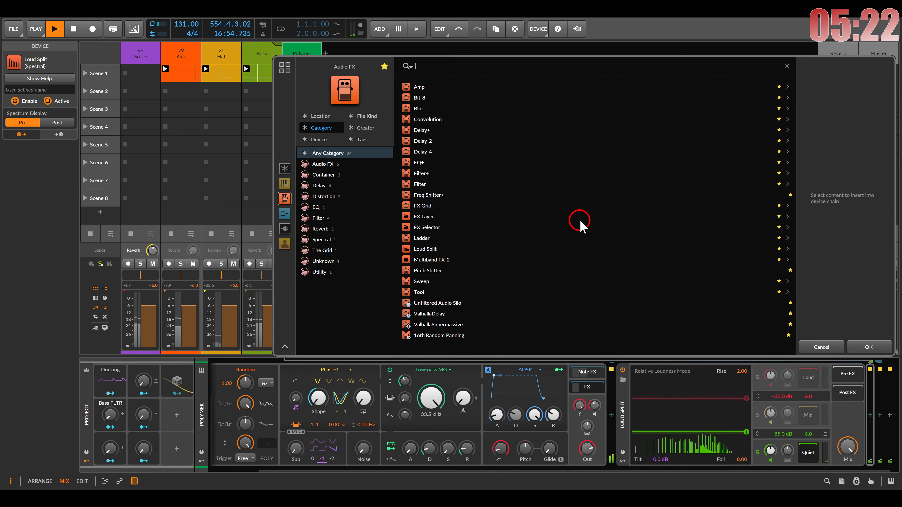
pyautogui.doubleClick(439, 109)
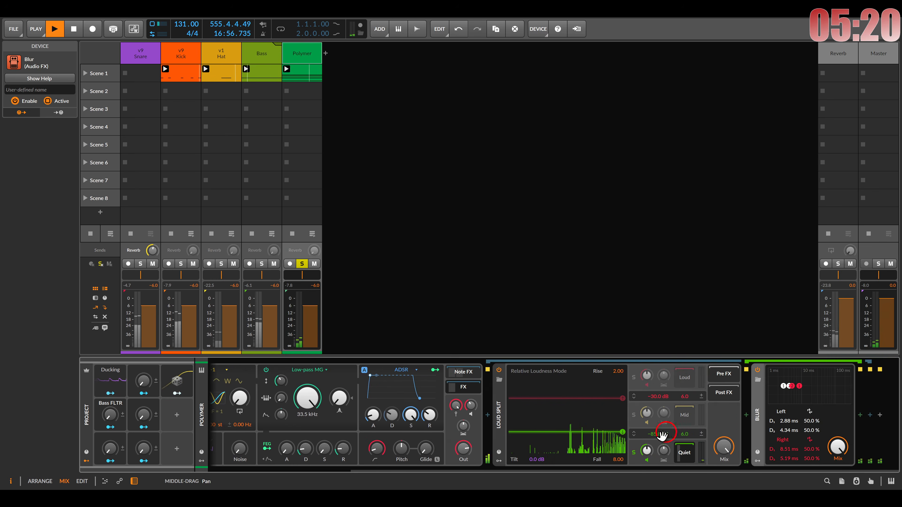
pyautogui.moveTo(784, 386); pyautogui.dragTo(822, 394)
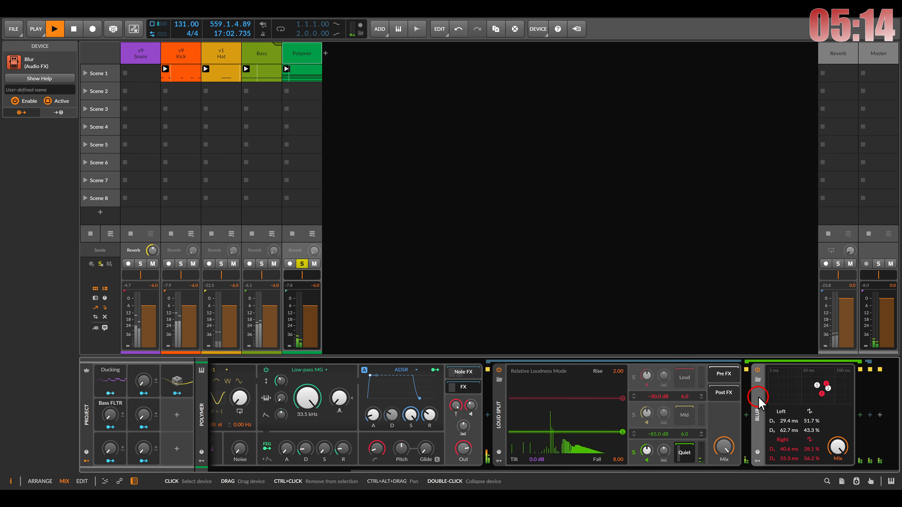
# Duplicate the Blur device and set the second one's delays to 87.5/87.6 ms for left and 76.8 ms for the first right delay
pyautogui.hotkey('ctrl', 'd')
pyautogui.moveTo(759, 402); pyautogui.dragTo(604, 434)
pyautogui.moveTo(818, 386); pyautogui.dragTo(833, 383)
pyautogui.moveTo(828, 389); pyautogui.dragTo(831, 397)
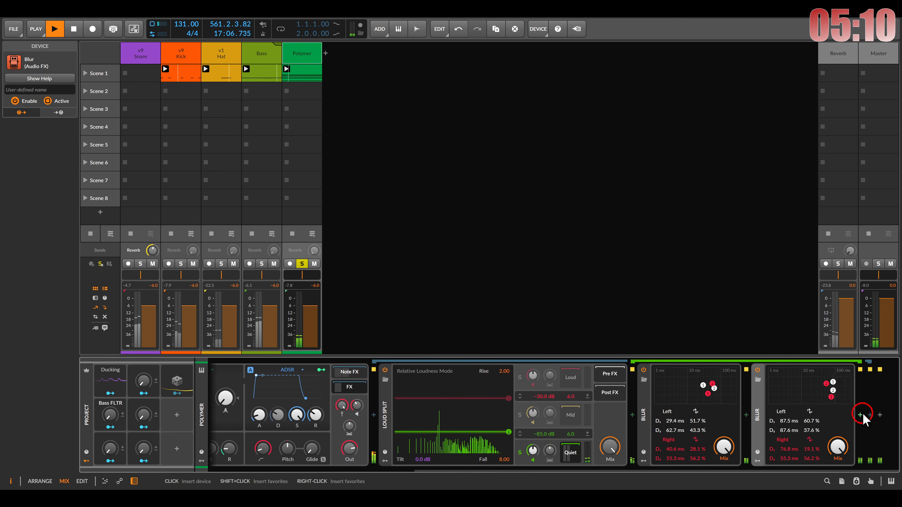
# Add a Pitch Shifter after the two Blurs, tuned to -12.00 st, with its mix raised
pyautogui.click(860, 415)
pyautogui.doubleClick(437, 269)
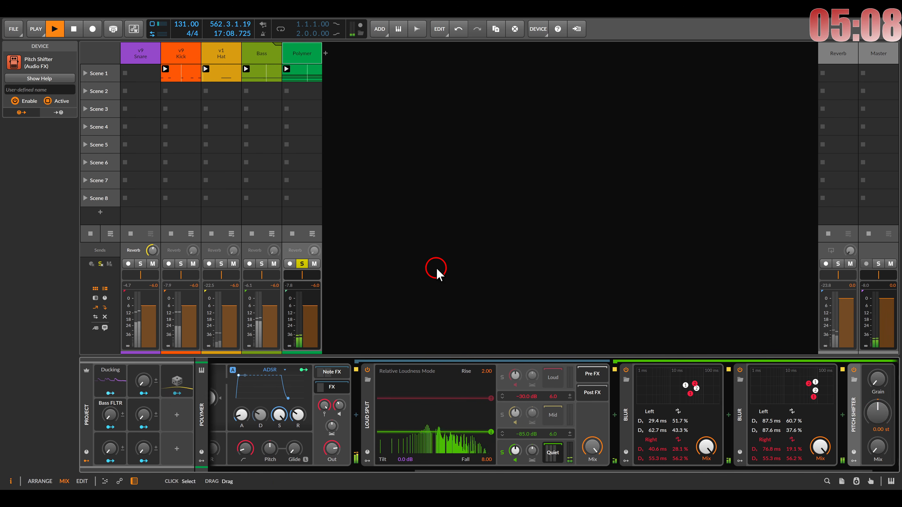
pyautogui.click(873, 450)
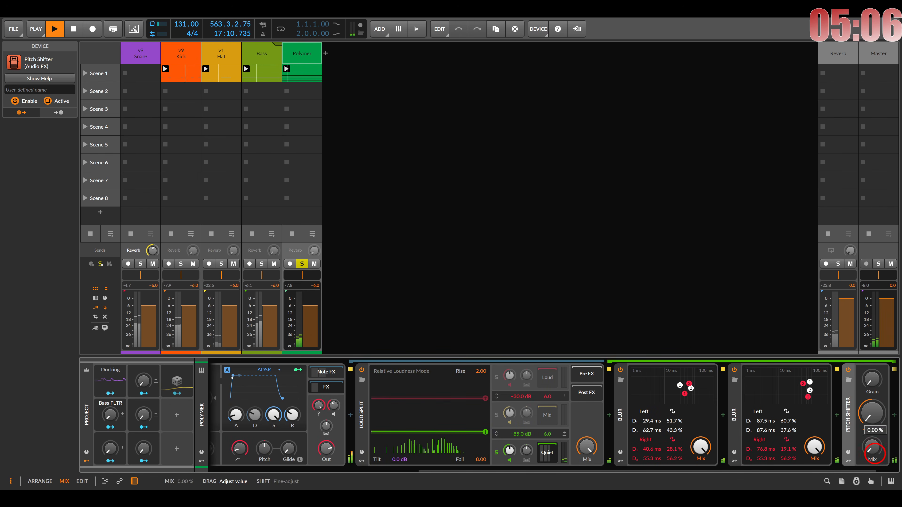
pyautogui.moveTo(875, 454); pyautogui.dragTo(875, 419)
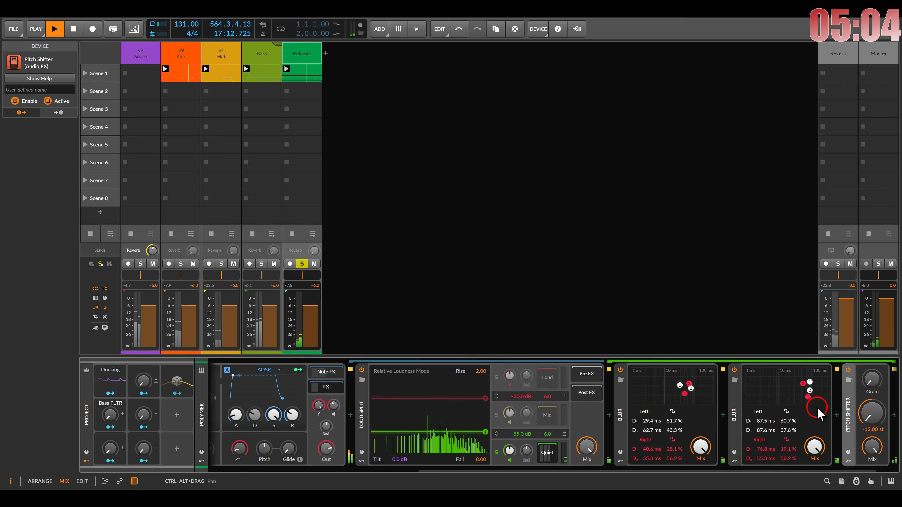
# Add an FX Grid after the Pitch Shifter and insert a Heat shaper between its input and output, driven at +22.0 dB
pyautogui.click(859, 415)
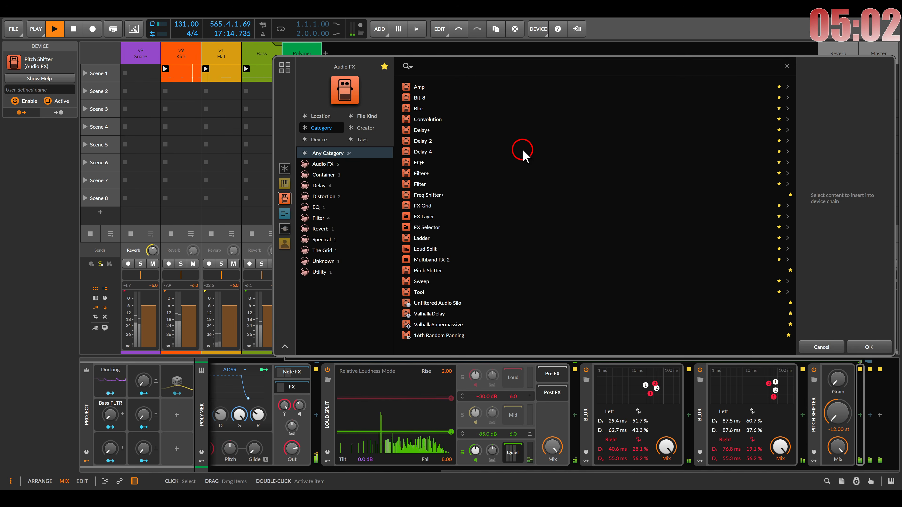
pyautogui.doubleClick(429, 206)
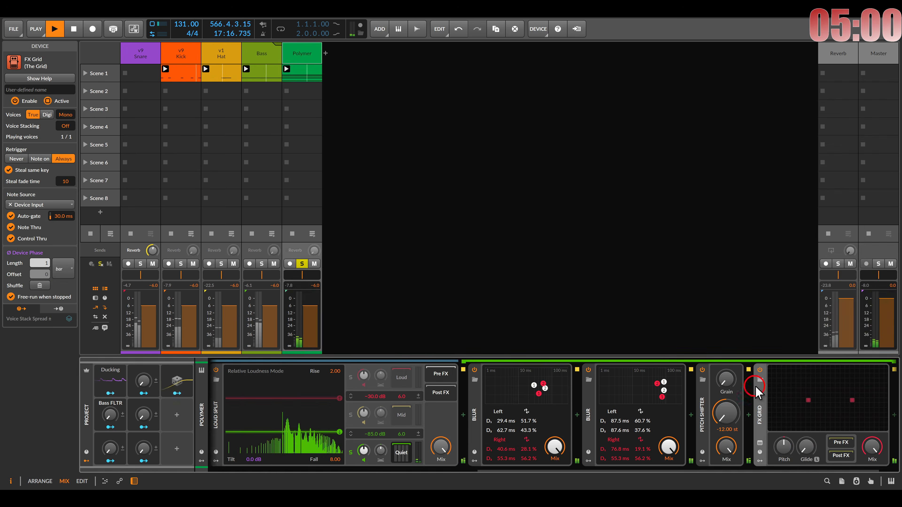
pyautogui.click(132, 84)
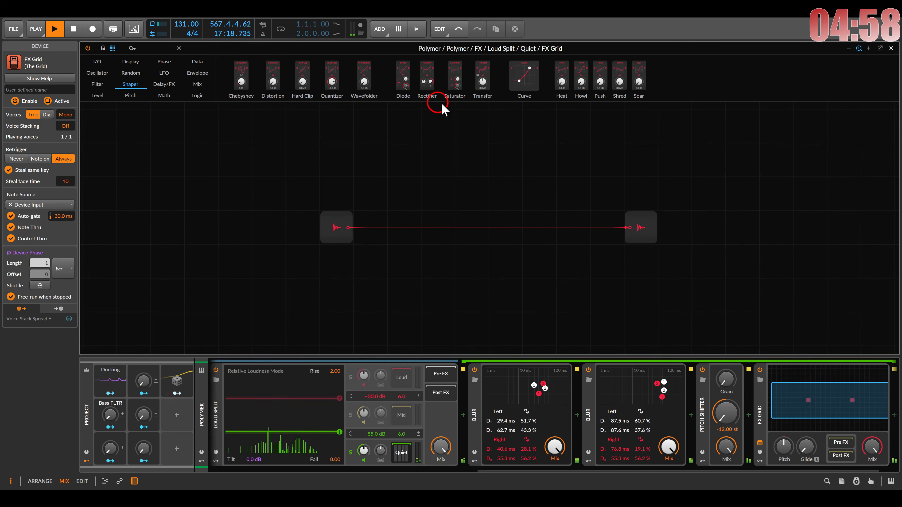
pyautogui.moveTo(557, 83); pyautogui.dragTo(379, 218)
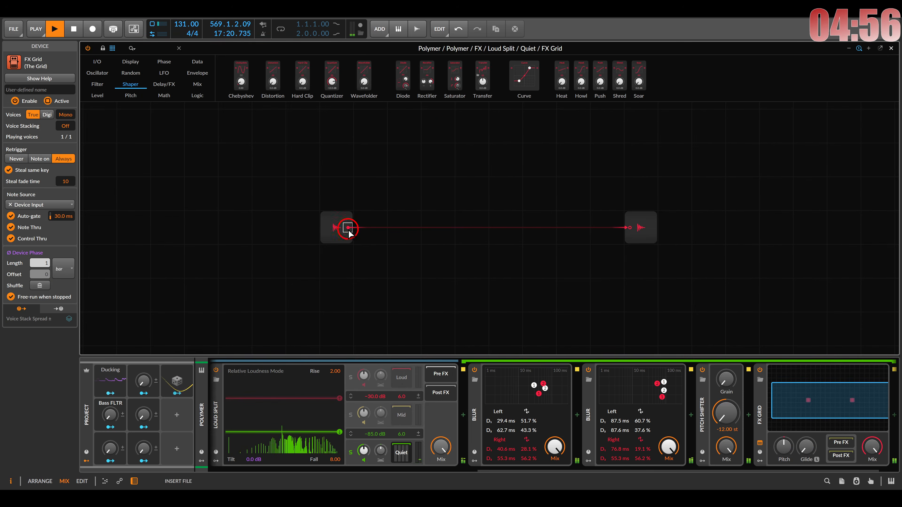
pyautogui.moveTo(371, 253)
pyautogui.mouseDown()
pyautogui.moveTo(371, 229)
pyautogui.moveTo(372, 249)
pyautogui.mouseUp()
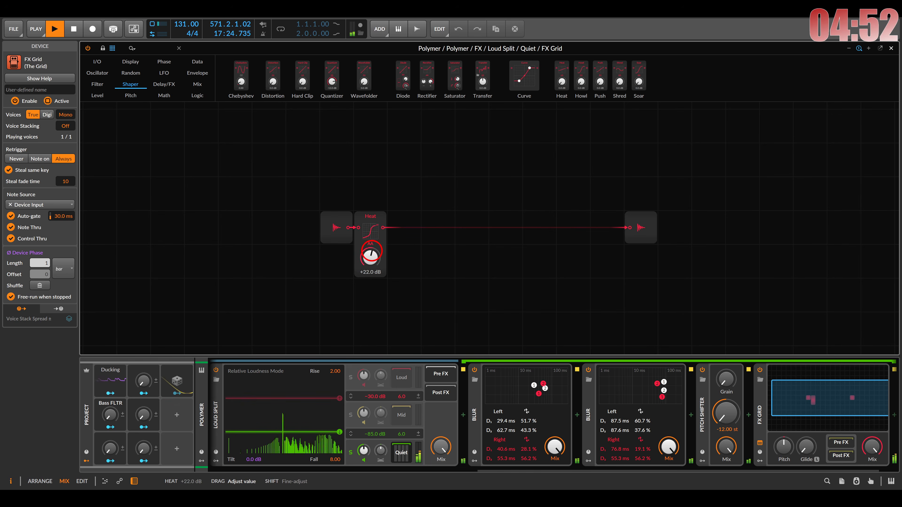
pyautogui.press('Escape')
# Unsolo the Quiet band, solo the Mid band and lower Loud Split's upper threshold to -36.9 dB
pyautogui.moveTo(369, 376); pyautogui.dragTo(545, 397)
pyautogui.click(528, 452)
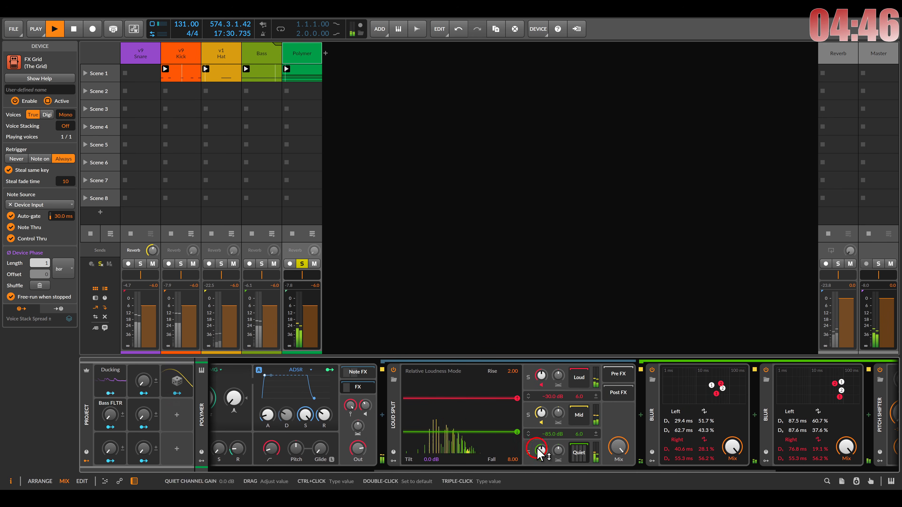
pyautogui.click(527, 417)
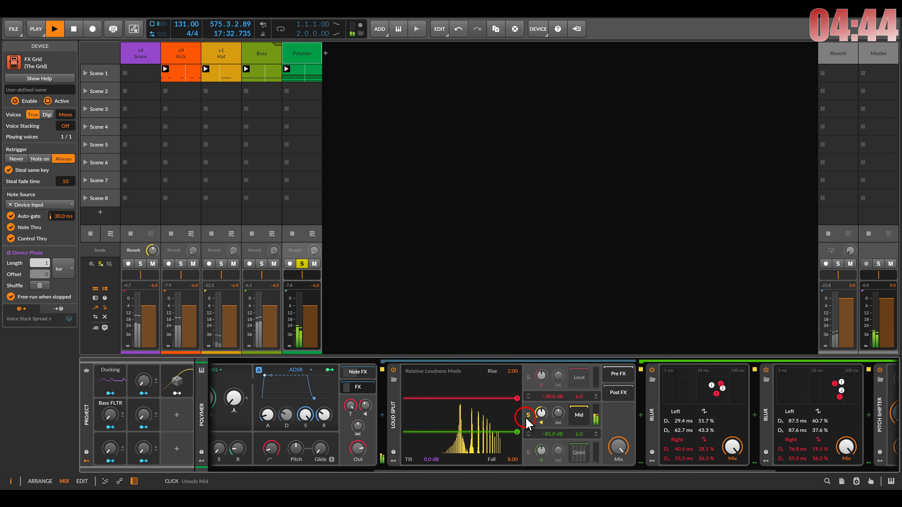
pyautogui.click(517, 399)
pyautogui.moveTo(517, 400); pyautogui.dragTo(520, 404)
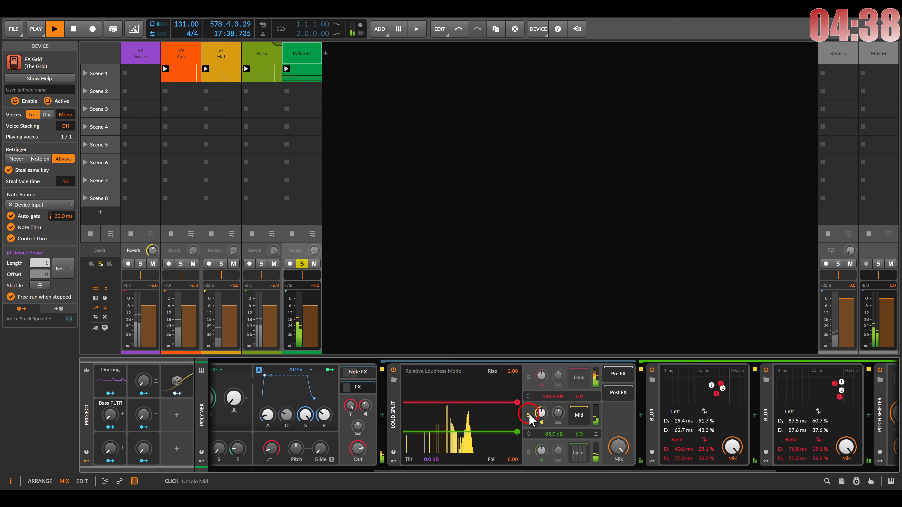
# Insert ValhallaSupermassive into the chain of Loud Split's Mid band
pyautogui.click(582, 415)
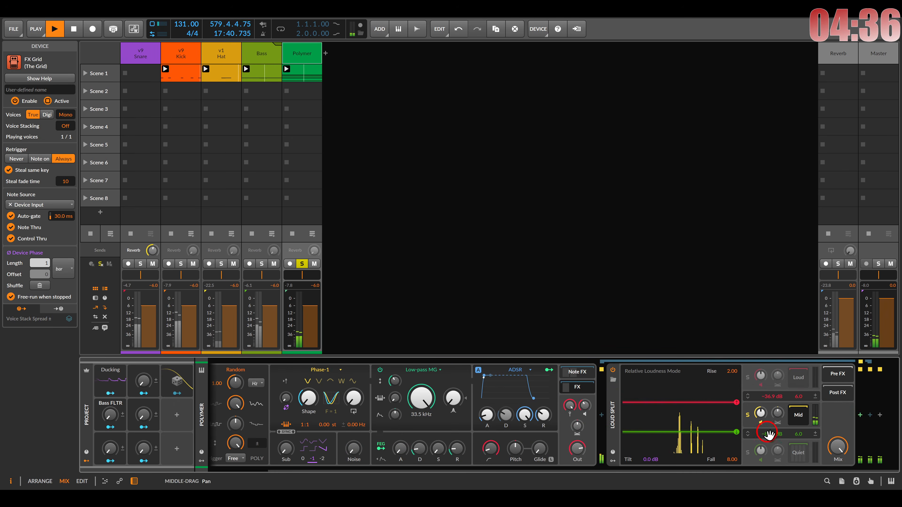
pyautogui.click(869, 415)
pyautogui.doubleClick(443, 325)
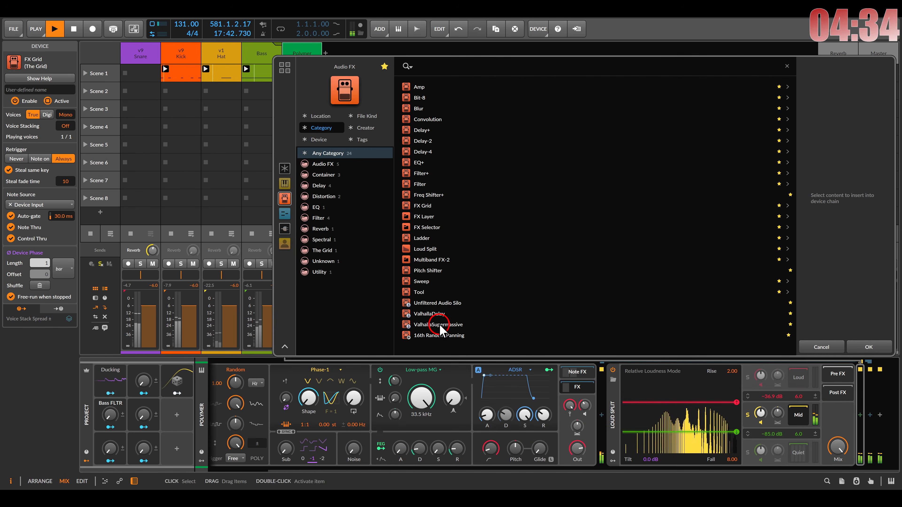
# Set ValhallaSupermassive's Warp and Density to 100%, Feedback to 38.7%, modulation Depth to 73.3% and EQ Low to 570 Hz
pyautogui.moveTo(318, 242); pyautogui.dragTo(306, 234)
pyautogui.moveTo(433, 242); pyautogui.dragTo(436, 169)
pyautogui.moveTo(501, 274); pyautogui.dragTo(508, 189)
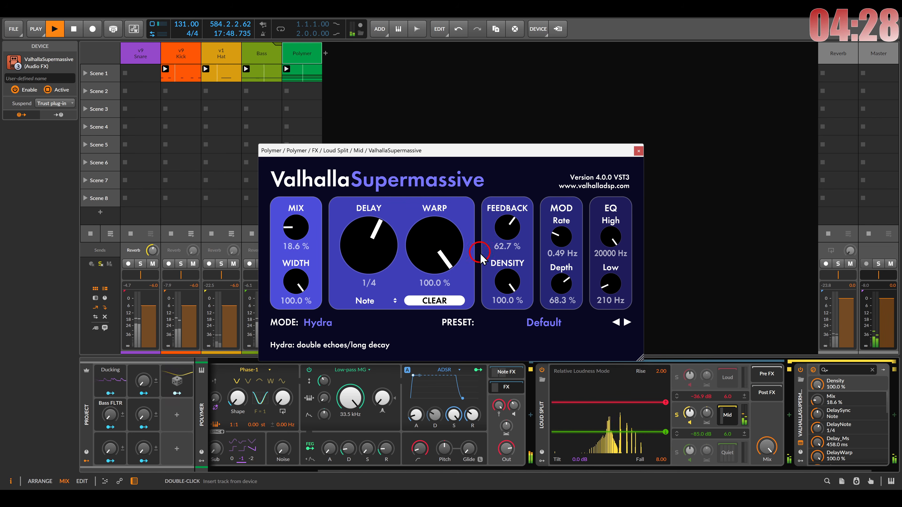
pyautogui.moveTo(481, 258); pyautogui.dragTo(511, 265)
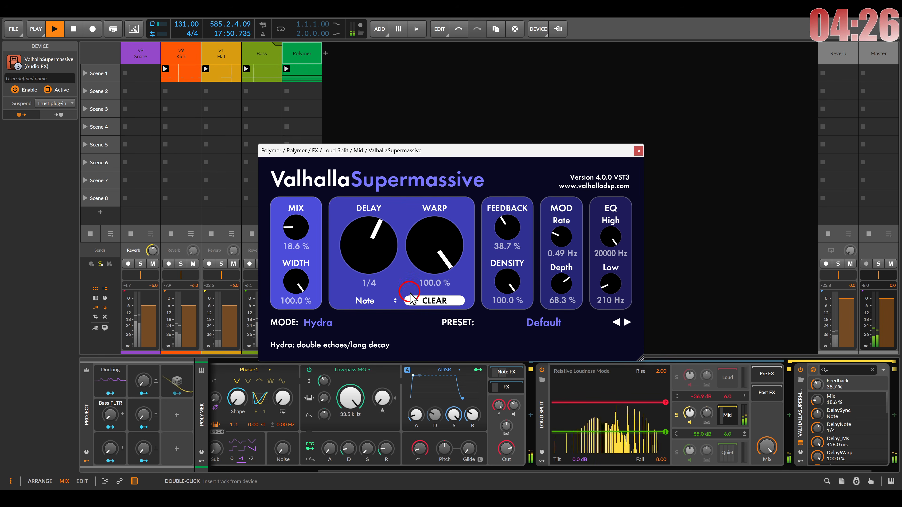
pyautogui.moveTo(610, 286); pyautogui.dragTo(593, 264)
# Switch ValhallaSupermassive to Pisces mode, raise its Mix to 100% and close the plug-in window
pyautogui.click(302, 236)
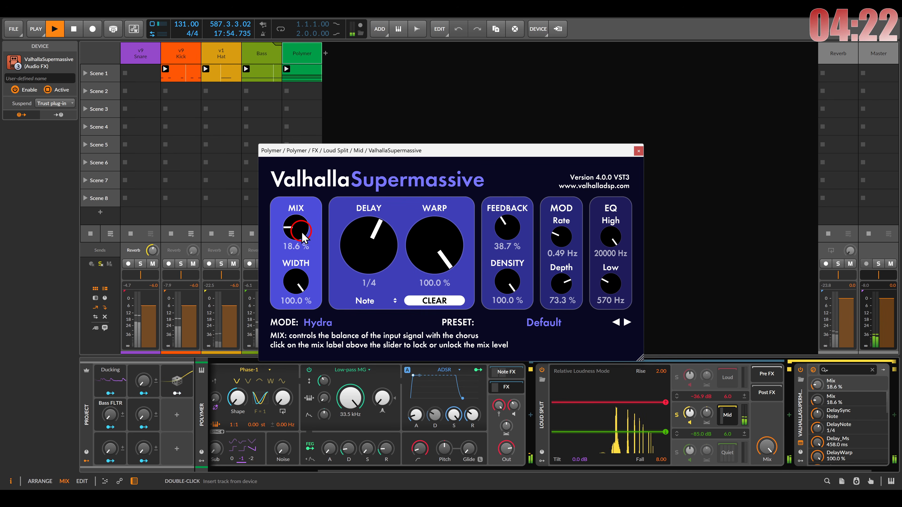
pyautogui.moveTo(302, 233); pyautogui.dragTo(303, 230)
pyautogui.click(320, 323)
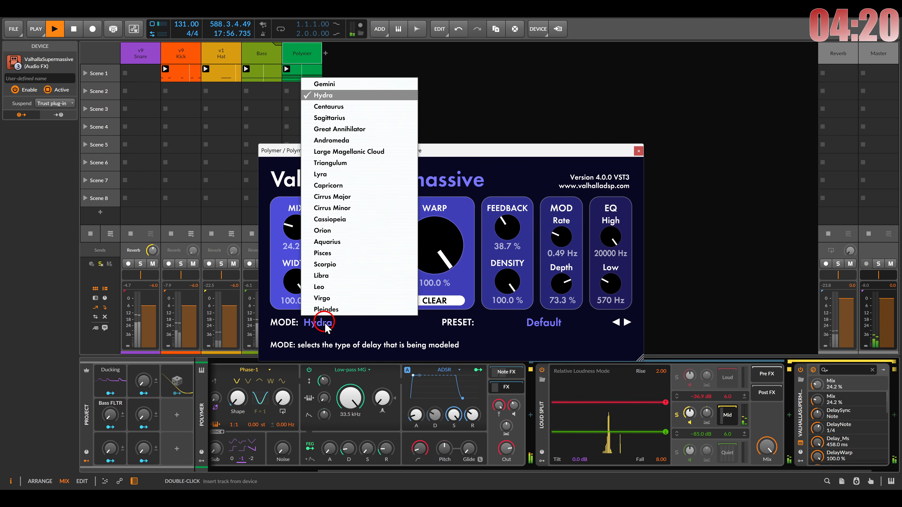
pyautogui.click(337, 253)
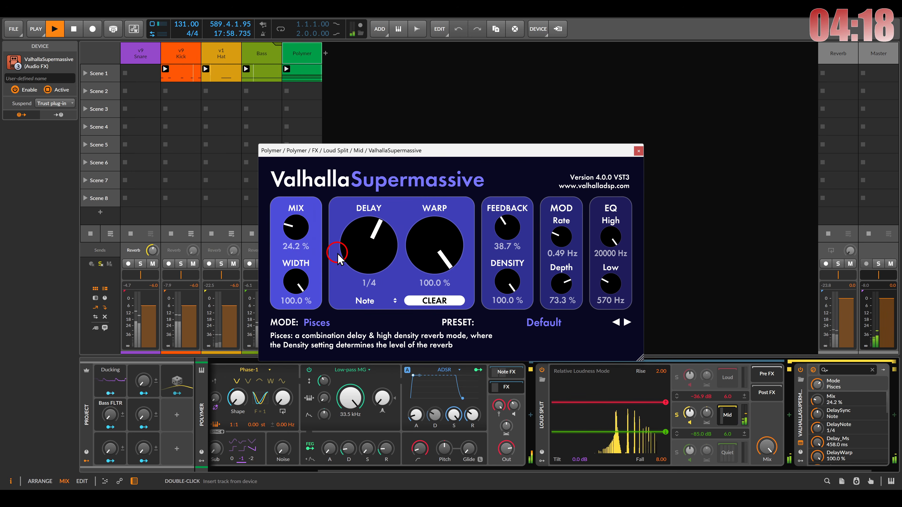
pyautogui.click(299, 233)
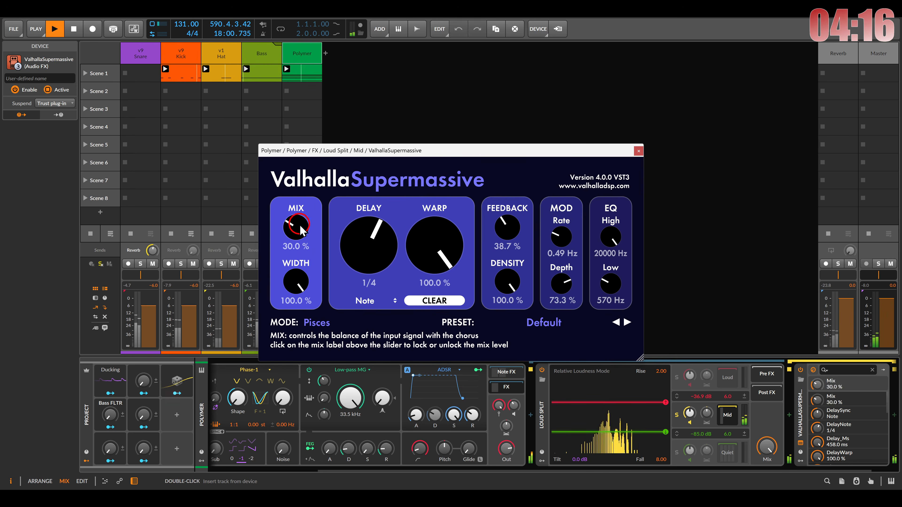
pyautogui.moveTo(301, 229); pyautogui.dragTo(297, 223)
pyautogui.click(295, 215)
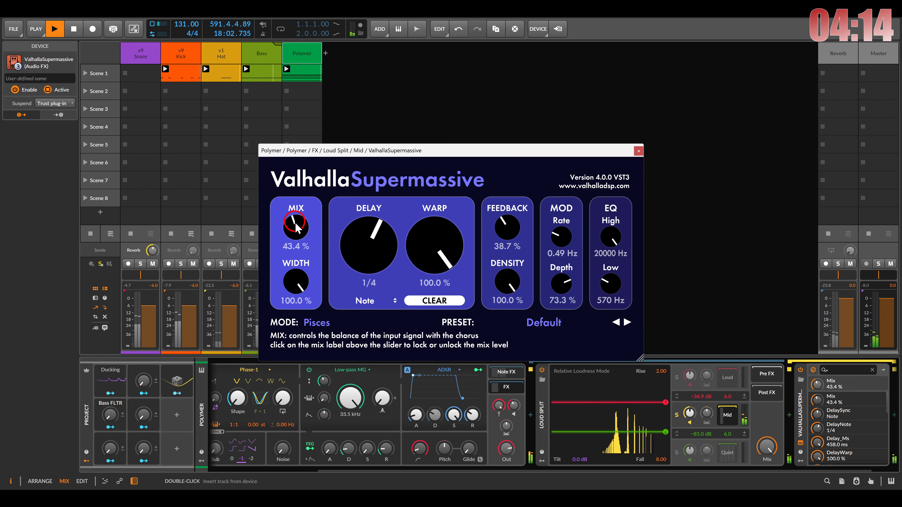
pyautogui.moveTo(292, 230); pyautogui.dragTo(270, 176)
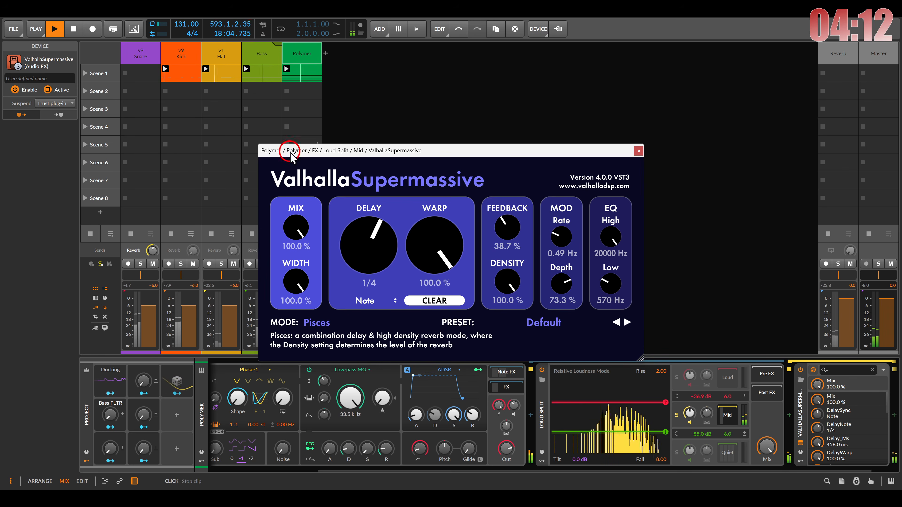
pyautogui.click(388, 228)
pyautogui.click(614, 178)
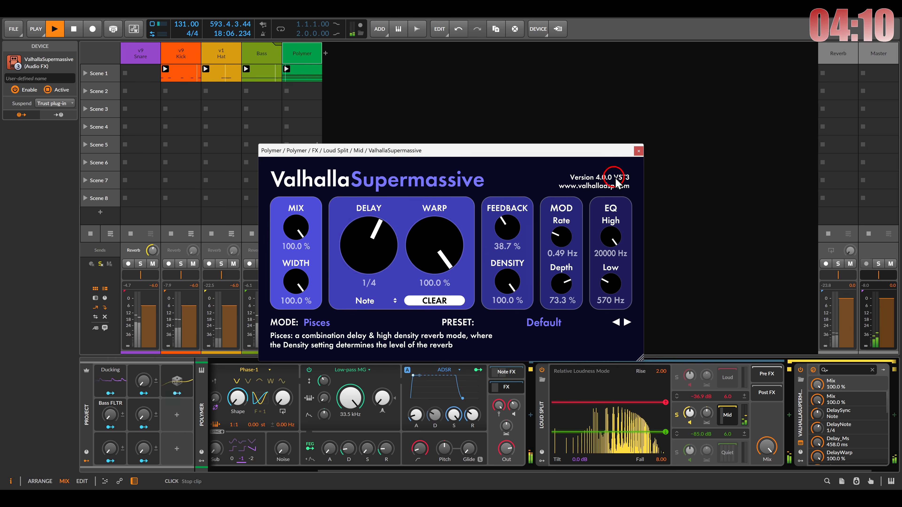
pyautogui.click(638, 152)
# Add a Filter+ after ValhallaSupermassive, using the SVF filter with its cutoff at 4.13 kHz
pyautogui.hscroll(1, 598, 455)
pyautogui.click(860, 415)
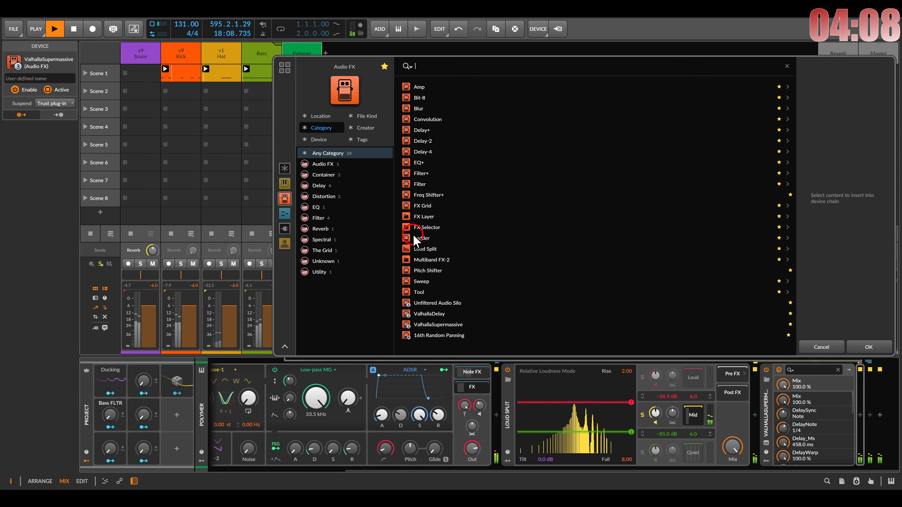
pyautogui.doubleClick(421, 174)
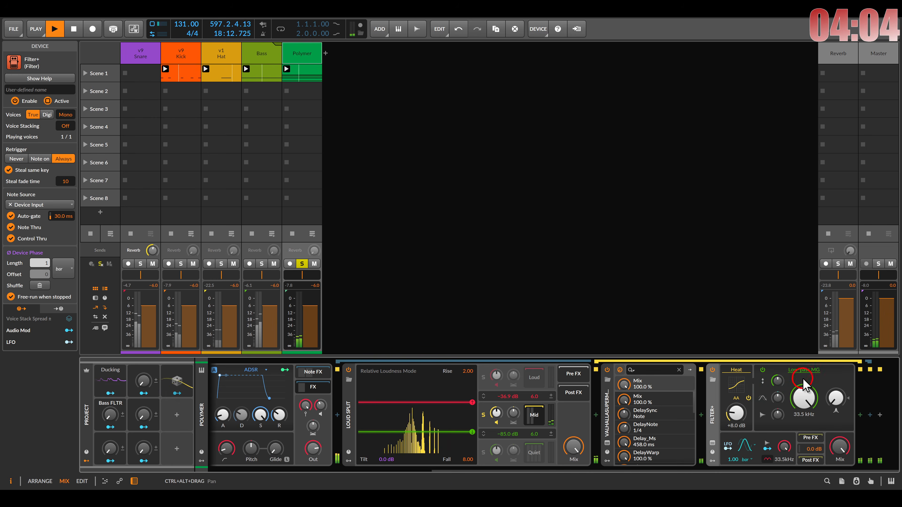
pyautogui.click(799, 375)
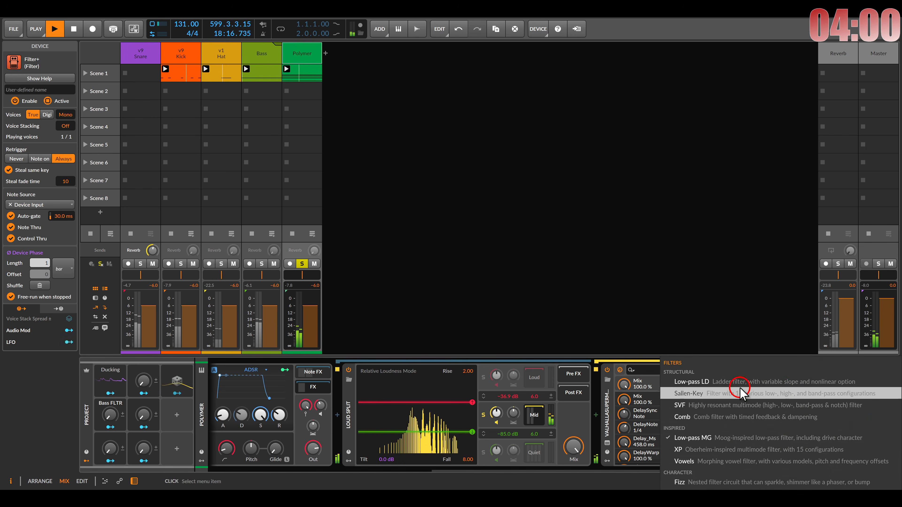
pyautogui.click(736, 405)
pyautogui.moveTo(799, 402)
pyautogui.mouseDown()
pyautogui.moveTo(799, 419)
pyautogui.moveTo(798, 398)
pyautogui.mouseUp()
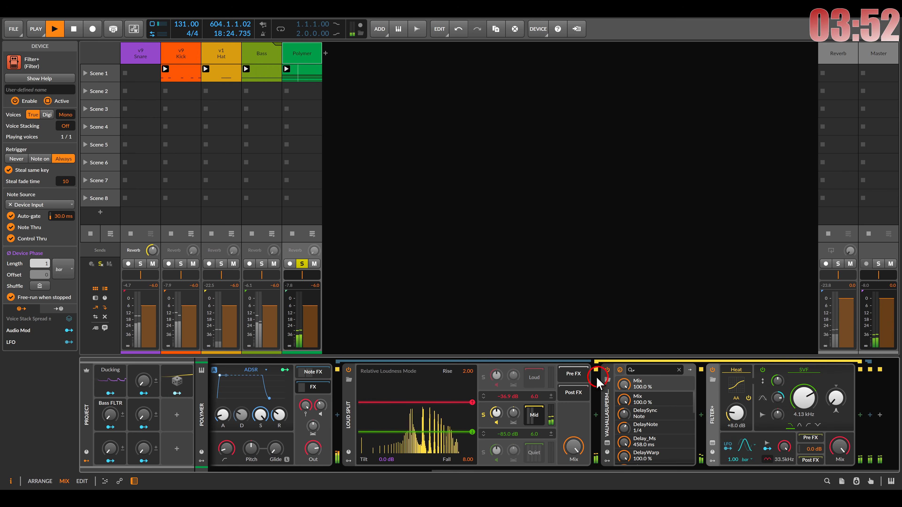
# Switch Loud Split's solo from the Mid band to the Loud band and show the Loud band's effects chain
pyautogui.click(483, 415)
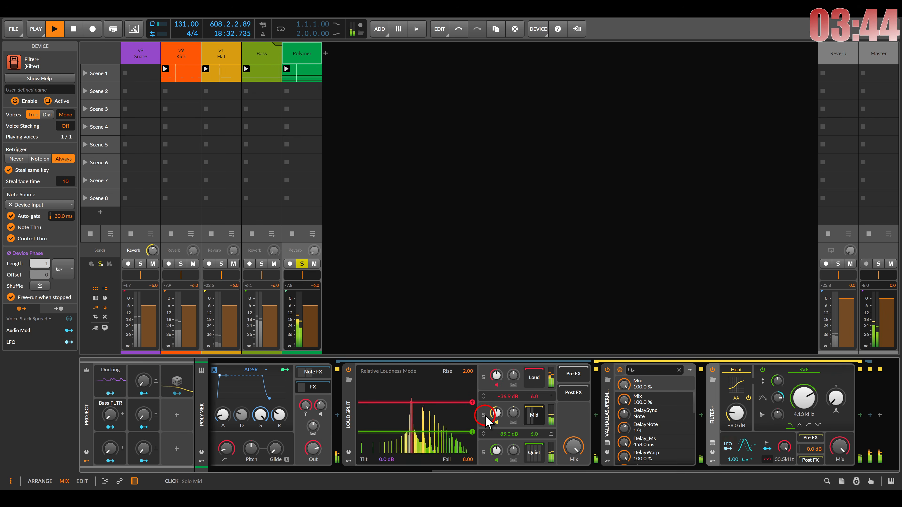
pyautogui.click(483, 378)
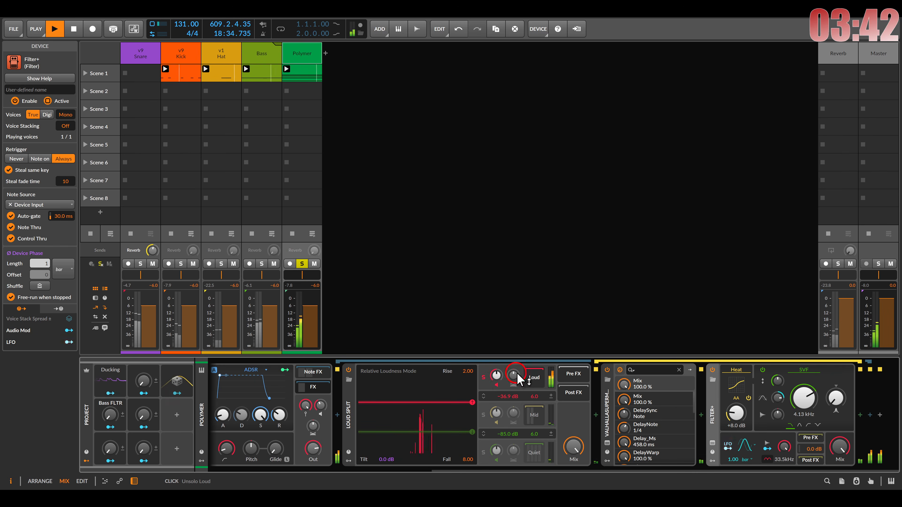
pyautogui.click(533, 377)
# Insert a Delay+ into the Loud band's chain, set to Ping L with its EQ high cut adjusted
pyautogui.click(860, 415)
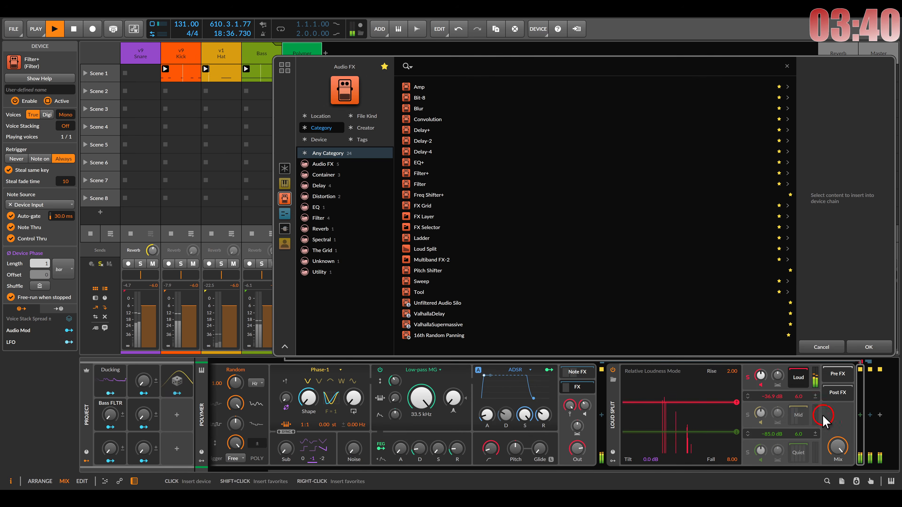
pyautogui.doubleClick(443, 133)
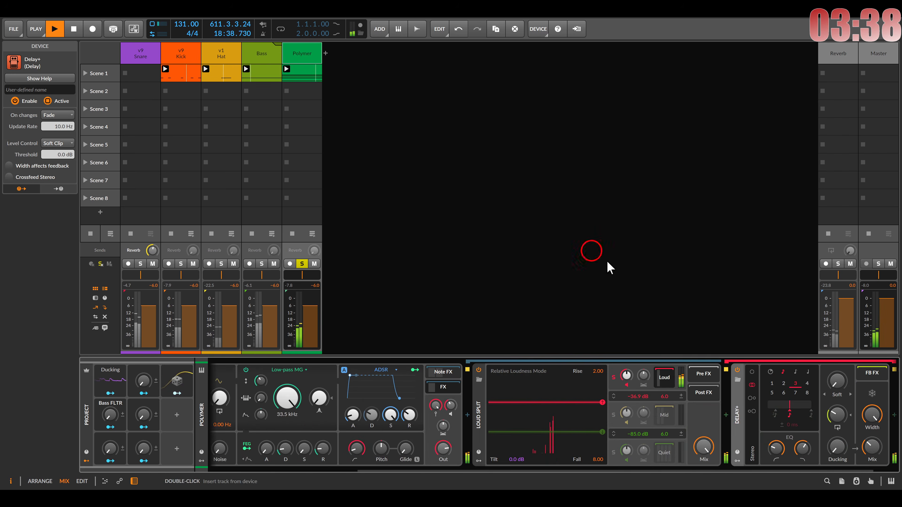
pyautogui.click(717, 398)
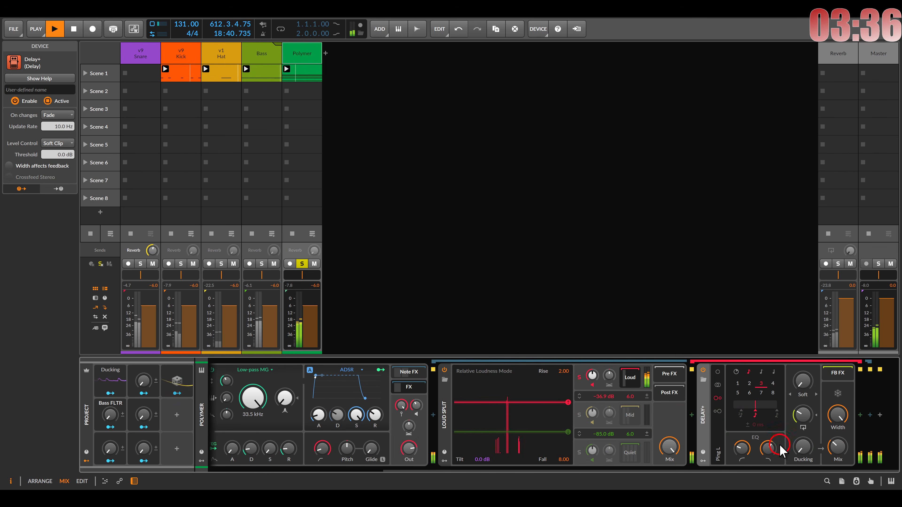
pyautogui.moveTo(768, 449); pyautogui.dragTo(747, 448)
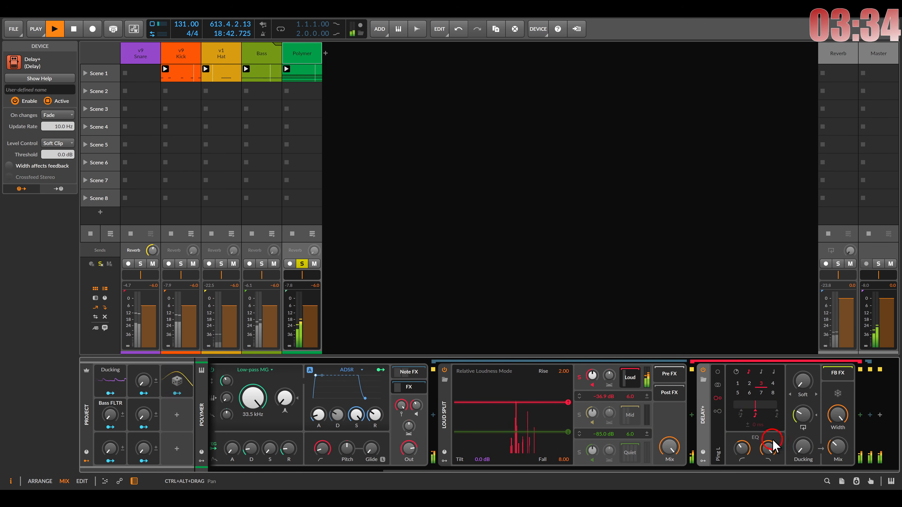
# Insert a Phaser+ after Delay+ in the Loud band's chain, choosing from all audio effects instead of favourites only
pyautogui.click(861, 416)
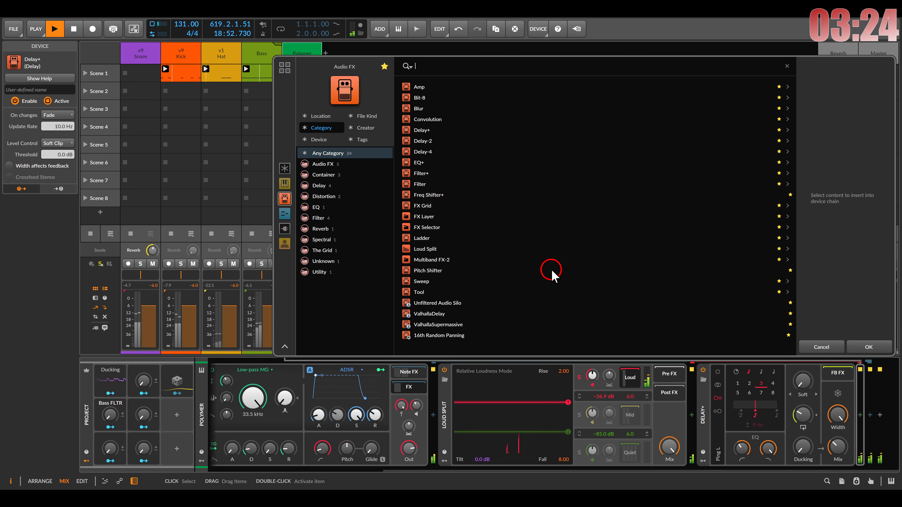
pyautogui.click(382, 68)
pyautogui.scroll(-10, 450, 185)
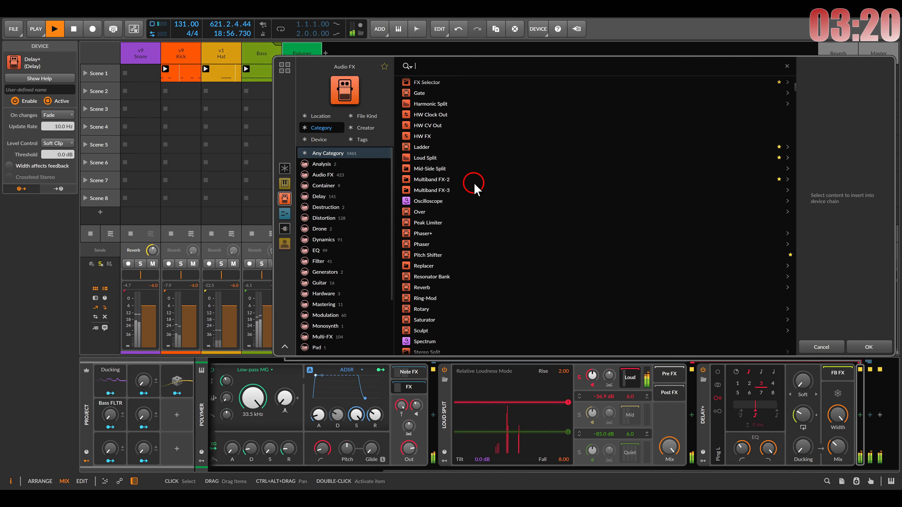
pyautogui.doubleClick(435, 234)
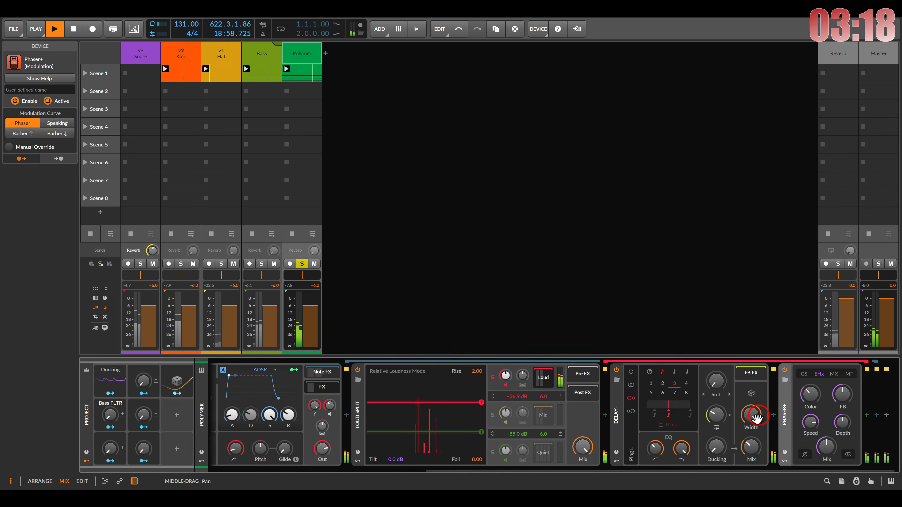
# Set Phaser+ to the MX character and adjust its Mix, Depth and Speed
pyautogui.moveTo(819, 449); pyautogui.dragTo(818, 409)
pyautogui.click(803, 373)
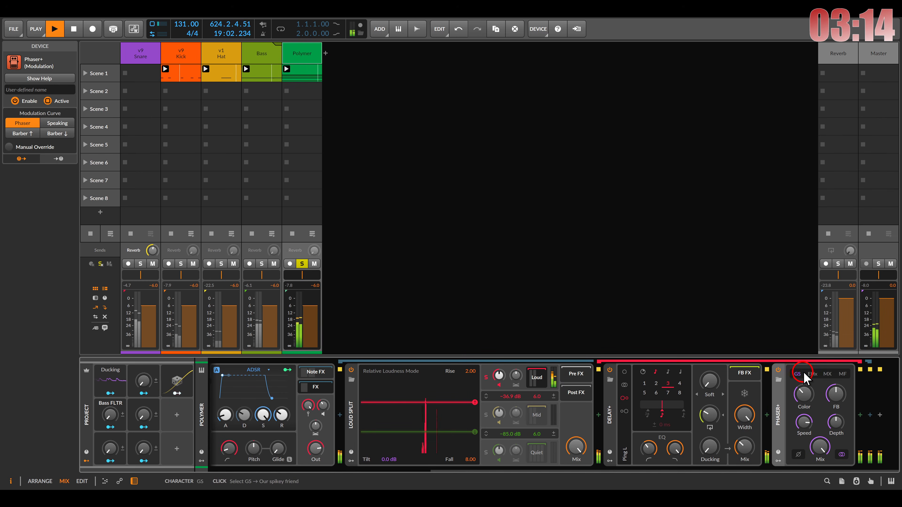
pyautogui.click(828, 375)
pyautogui.moveTo(837, 422); pyautogui.dragTo(837, 391)
pyautogui.moveTo(808, 420); pyautogui.dragTo(806, 420)
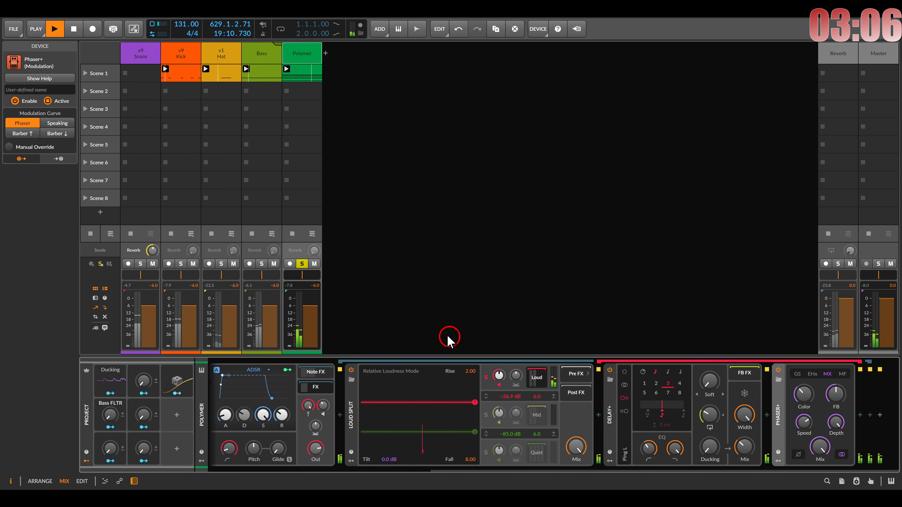
# Unsolo the Loud band and balance the Polymer track's Reverb send and the synth's output level
pyautogui.click(487, 378)
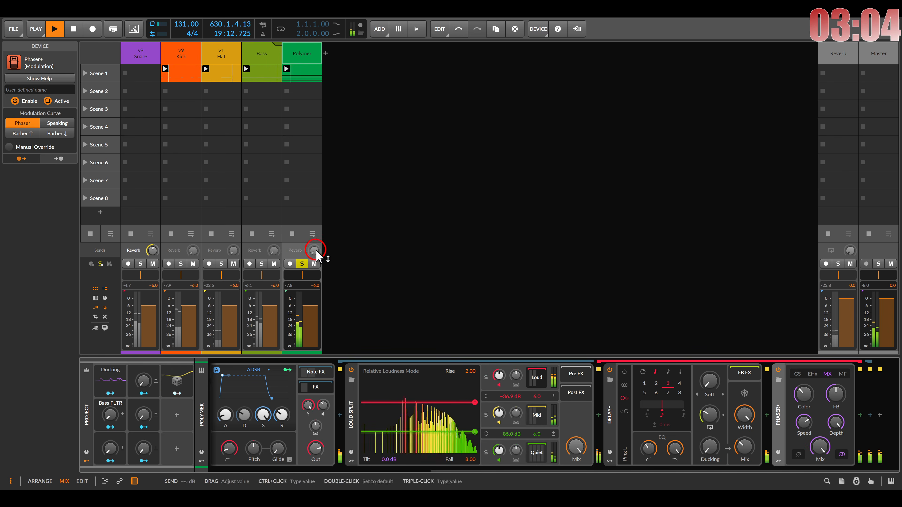
pyautogui.moveTo(315, 251); pyautogui.dragTo(315, 251)
pyautogui.hscroll(-8, 455, 428)
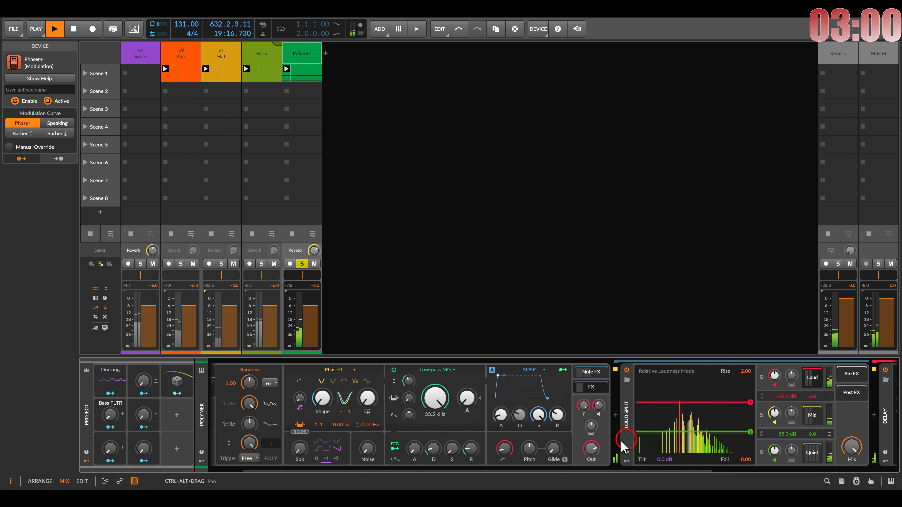
pyautogui.moveTo(592, 449); pyautogui.dragTo(592, 448)
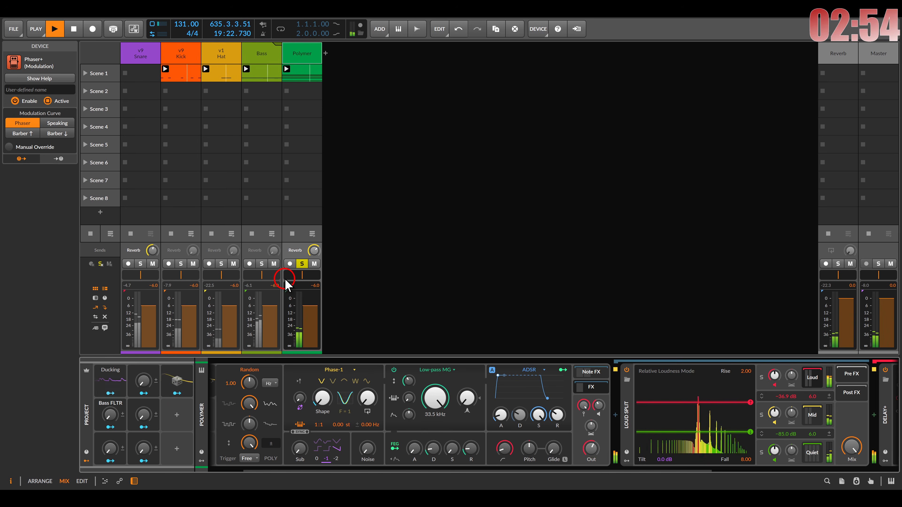
# Compare the sound with Loud Split bypassed and re-enabled, and unsolo the Polymer track
pyautogui.click(627, 370)
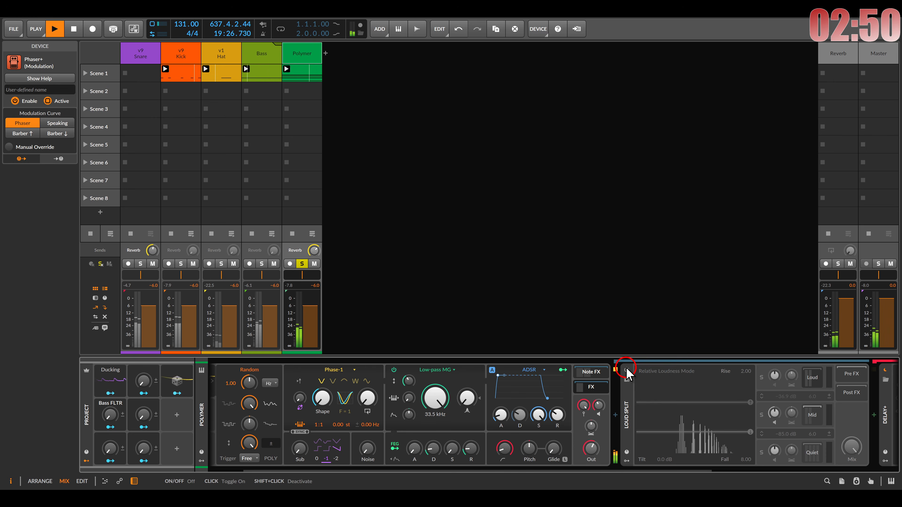
pyautogui.click(627, 369)
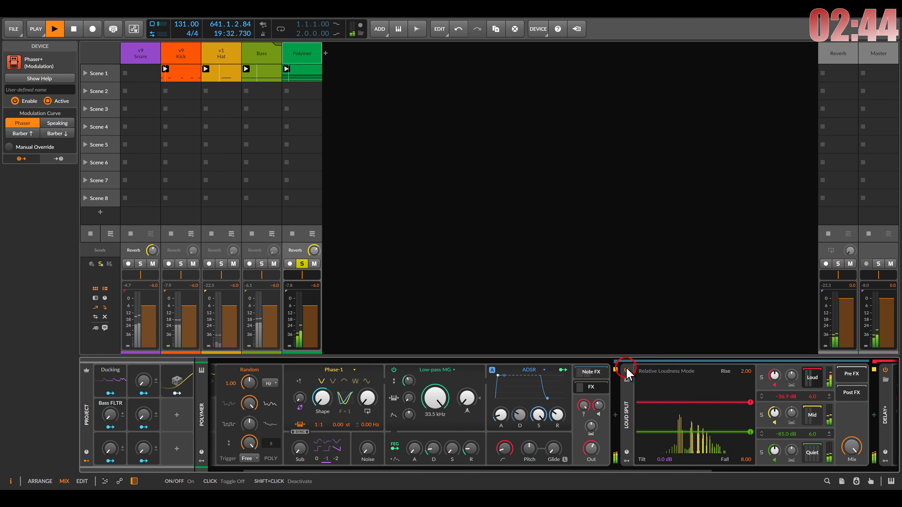
pyautogui.click(301, 263)
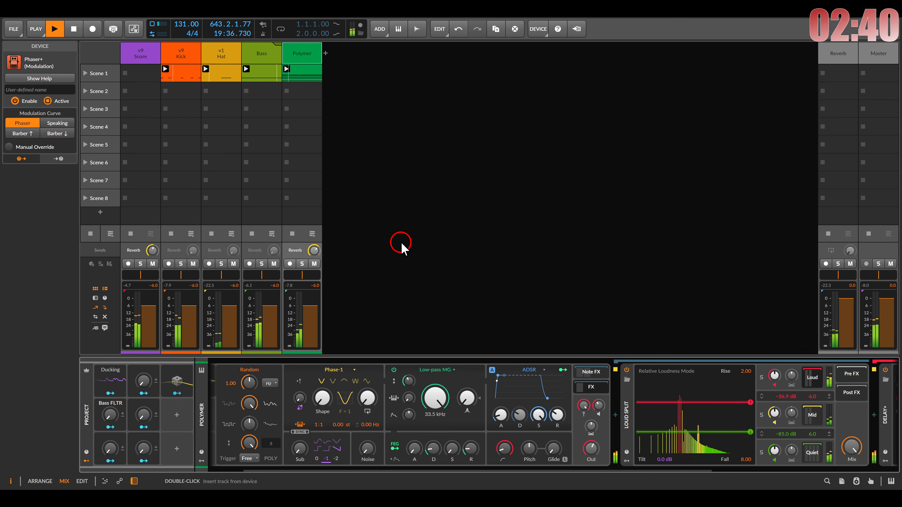
# Save the project and adjust the Bass FLTR project macro
pyautogui.hotkey('ctrl', 's')
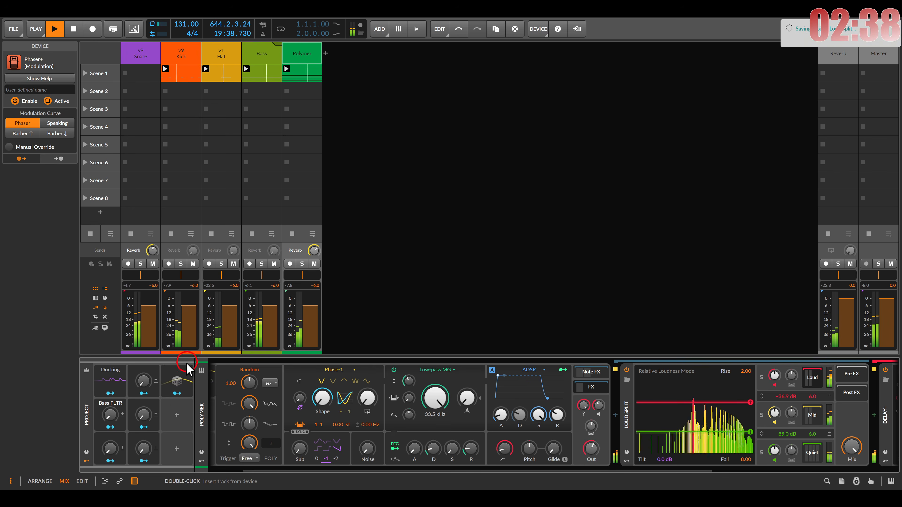
pyautogui.click(110, 414)
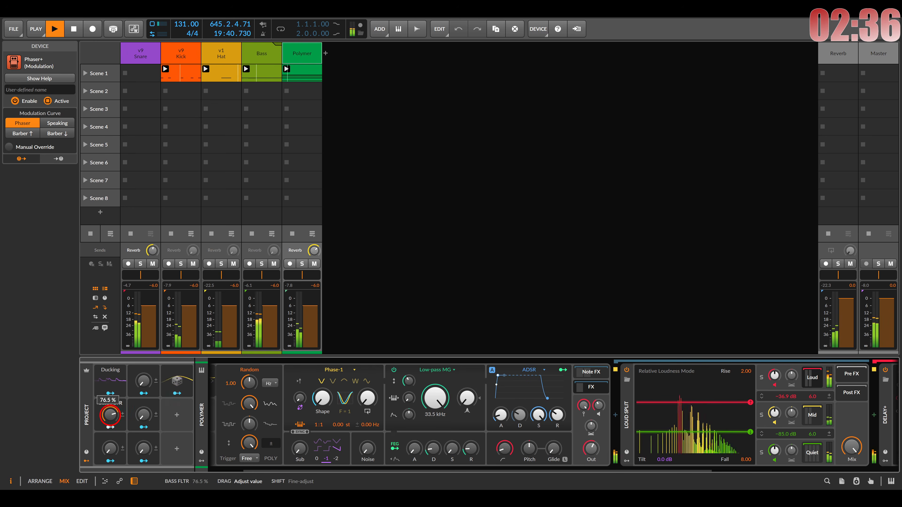
pyautogui.click(434, 206)
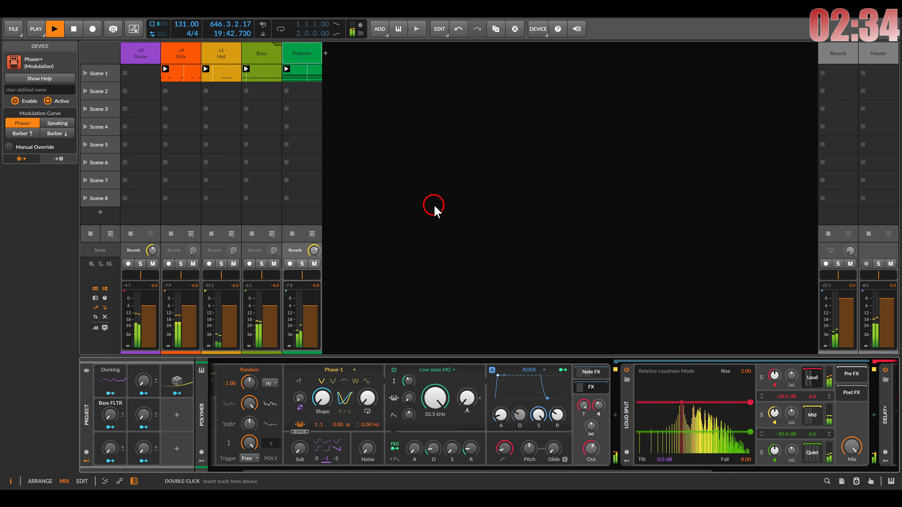
# Rename the Polymer track as Arp
pyautogui.click(319, 84)
pyautogui.click(45, 59)
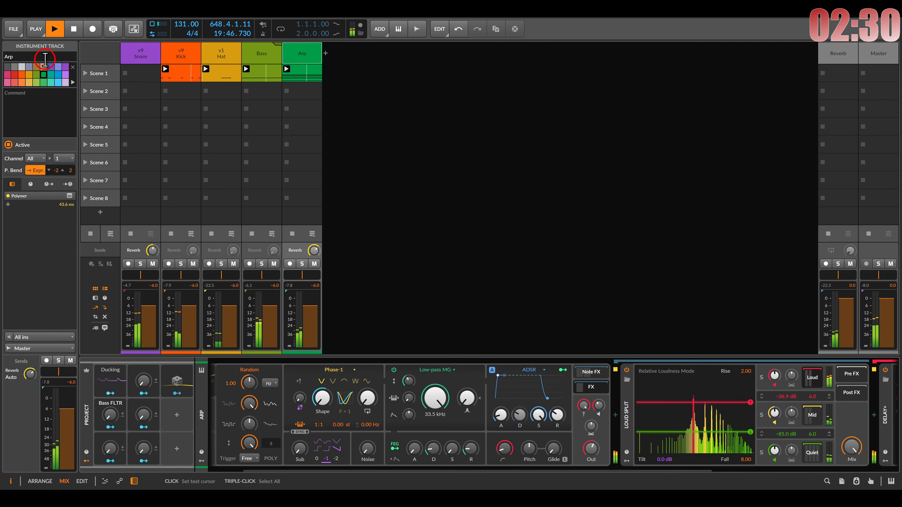
pyautogui.click(297, 58)
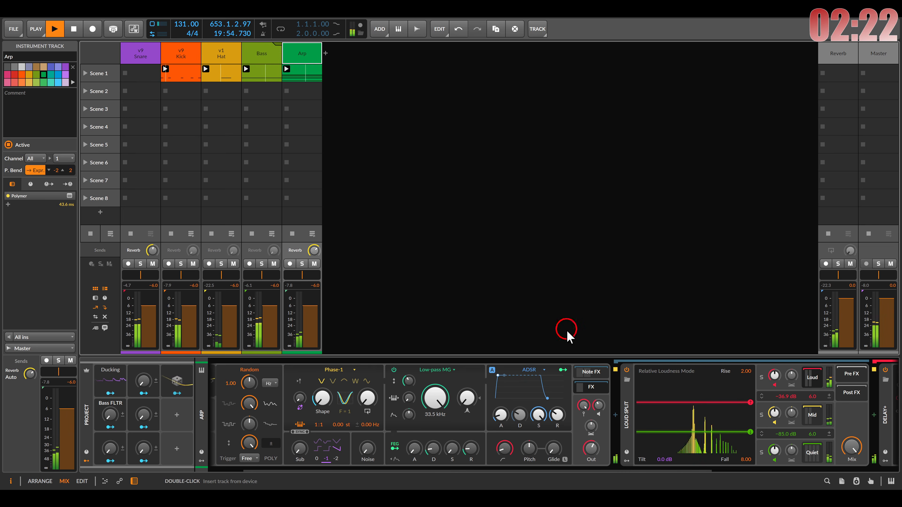
# Add a new instrument track with a Polysynth after the Arp track
pyautogui.hscroll(5, 630, 409)
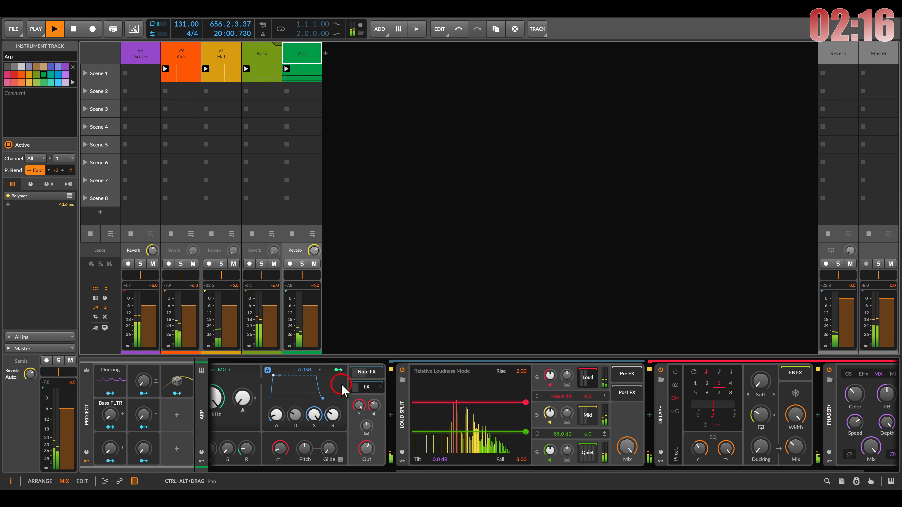
pyautogui.moveTo(343, 384); pyautogui.dragTo(695, 383)
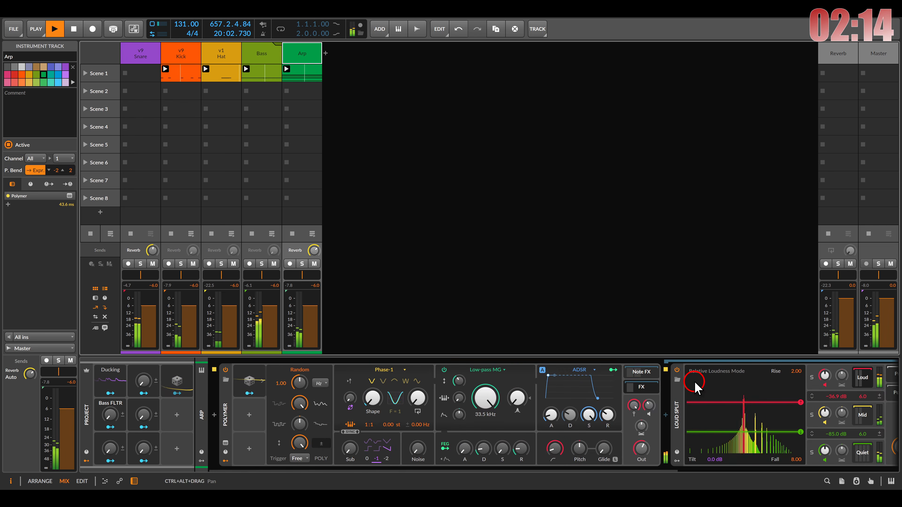
pyautogui.doubleClick(431, 186)
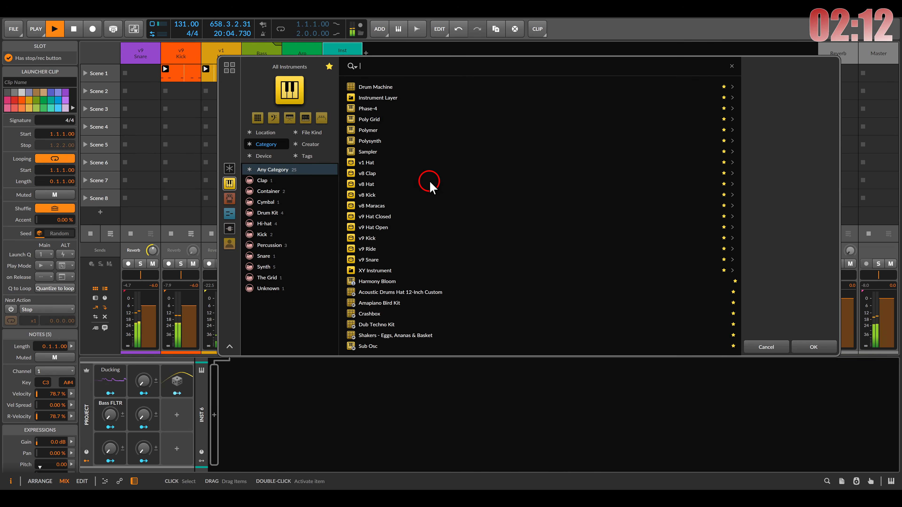
pyautogui.doubleClick(383, 141)
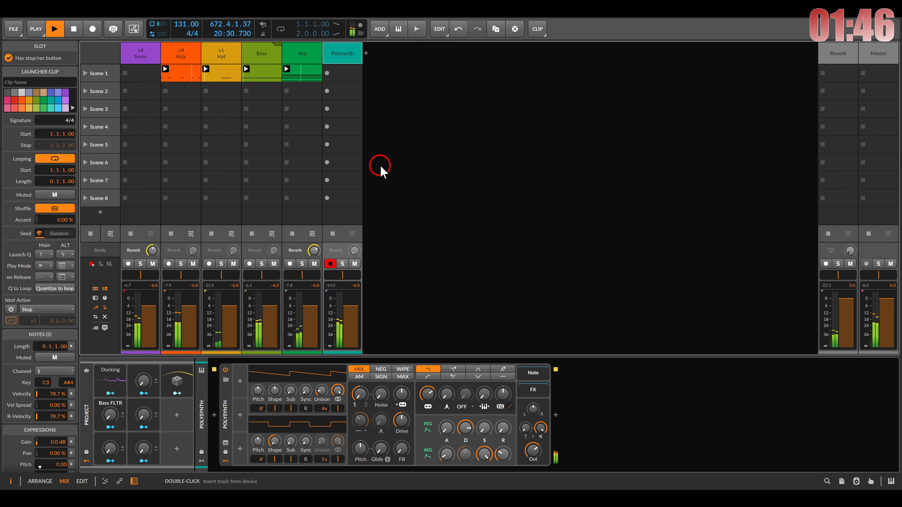
# Create a clip in Scene 1 of the Polysynth track, launch it and open it in the note editor
pyautogui.doubleClick(339, 73)
pyautogui.click(327, 70)
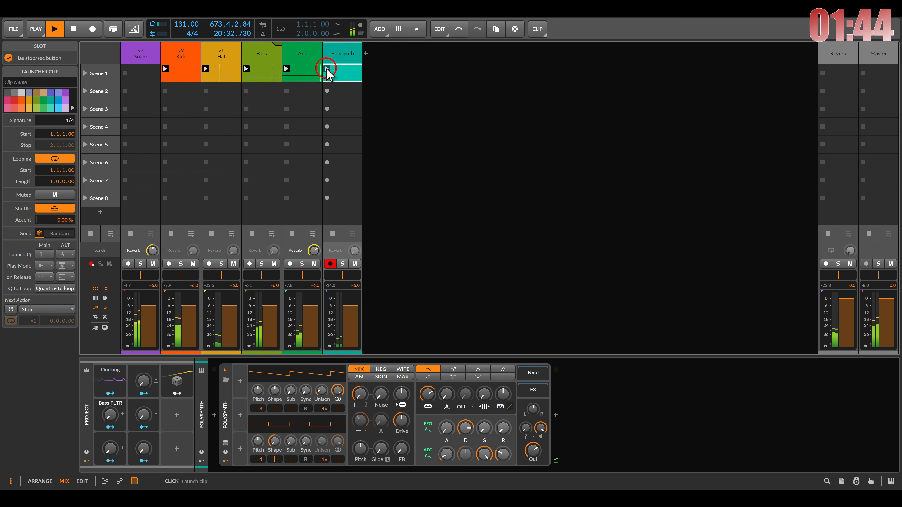
pyautogui.doubleClick(339, 71)
pyautogui.moveTo(409, 243); pyautogui.dragTo(404, 244)
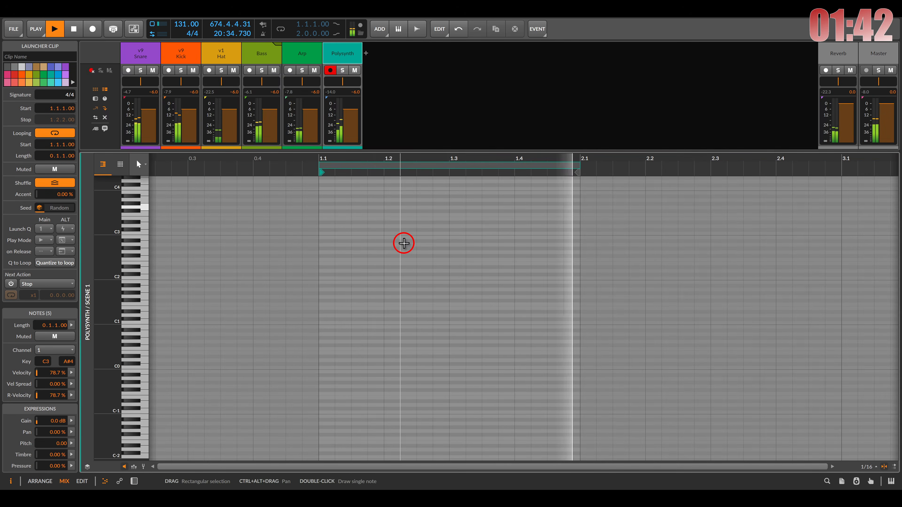
# Draw three long notes in the Polysynth clip: G3 from 1.1 to 2.3, D#3 from 2.3 to 3.1 and D3 from 3.1 to 4.1
pyautogui.doubleClick(327, 205)
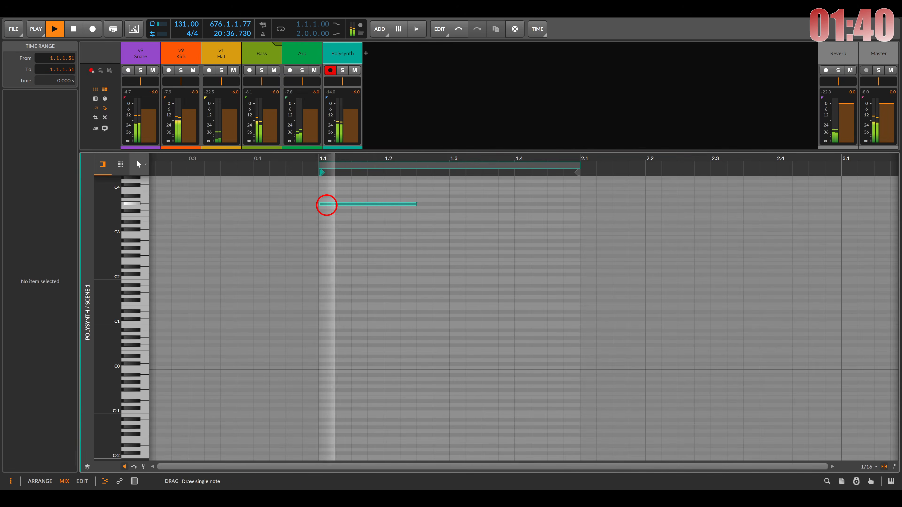
pyautogui.moveTo(327, 205); pyautogui.dragTo(576, 213)
pyautogui.moveTo(604, 239); pyautogui.dragTo(539, 240)
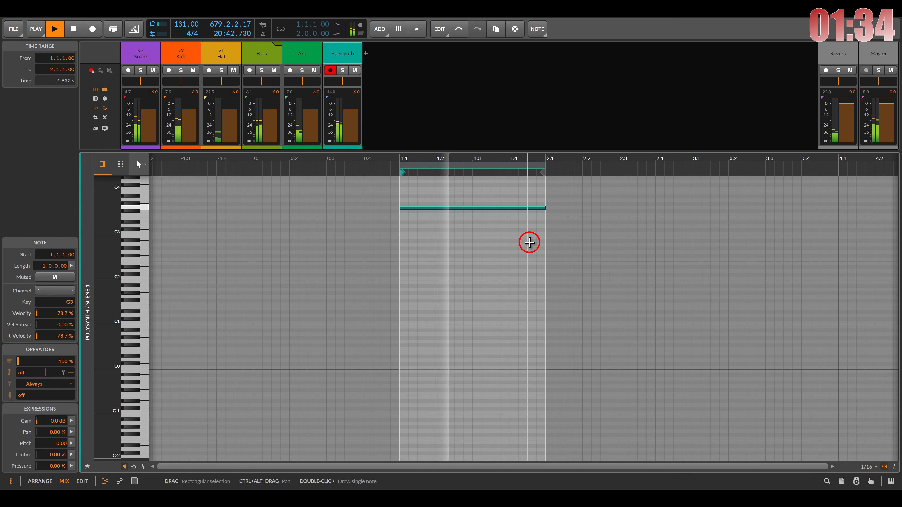
pyautogui.moveTo(552, 196); pyautogui.dragTo(470, 239)
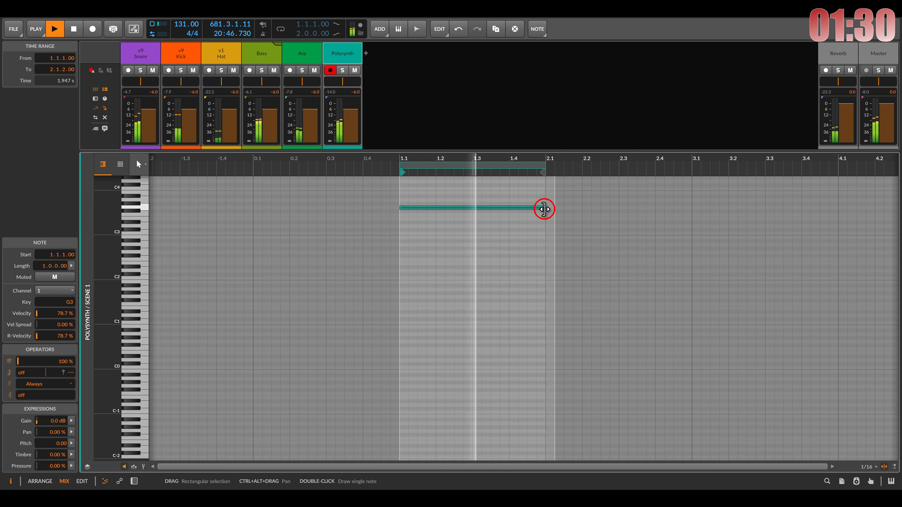
pyautogui.moveTo(541, 207); pyautogui.dragTo(706, 222)
pyautogui.doubleClick(623, 223)
pyautogui.doubleClick(695, 226)
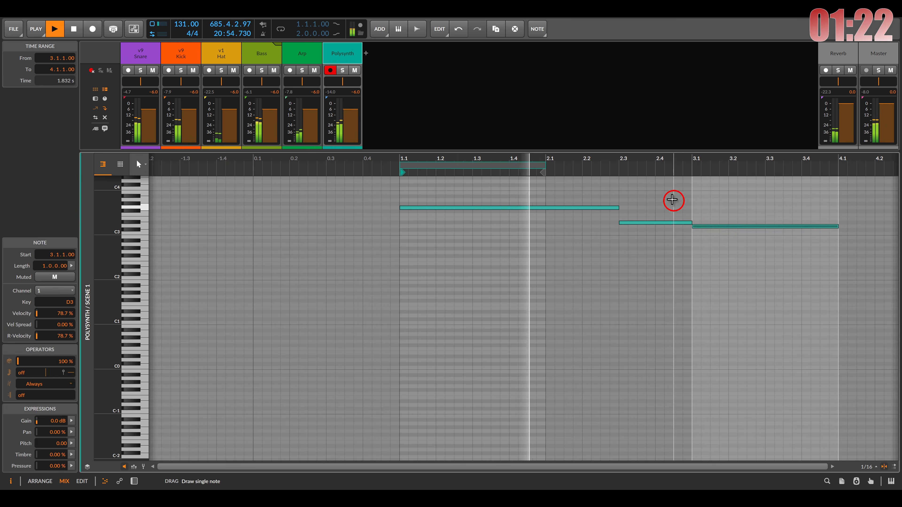
# Extend the Polysynth clip's loop to three bars and disarm the track's recording
pyautogui.moveTo(546, 165); pyautogui.dragTo(837, 169)
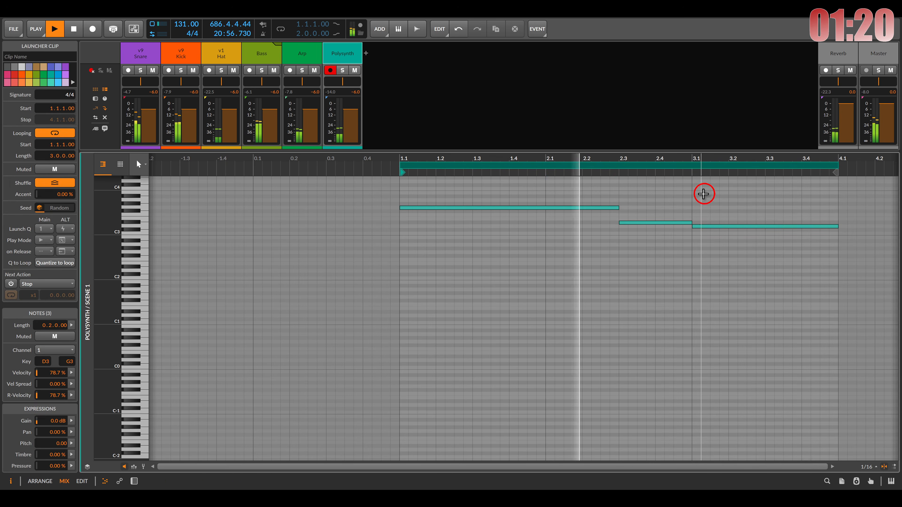
pyautogui.click(331, 70)
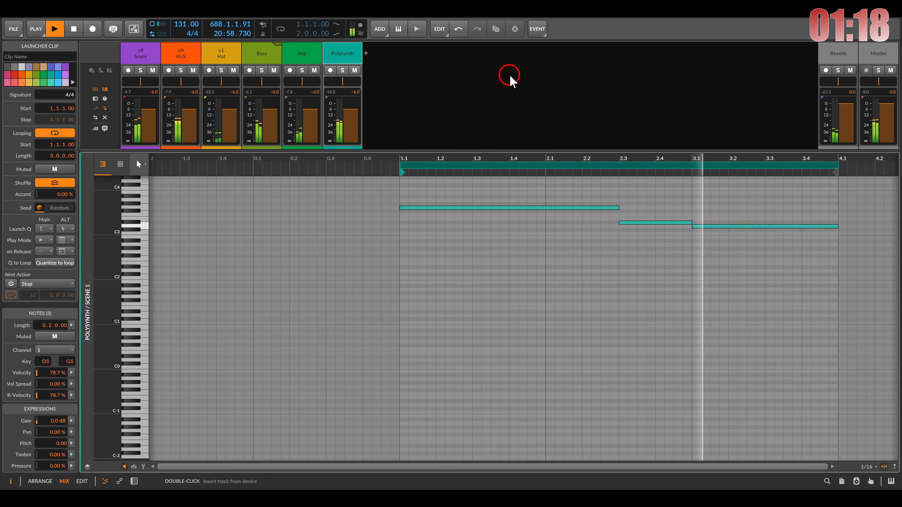
pyautogui.scroll(-3, 667, 268)
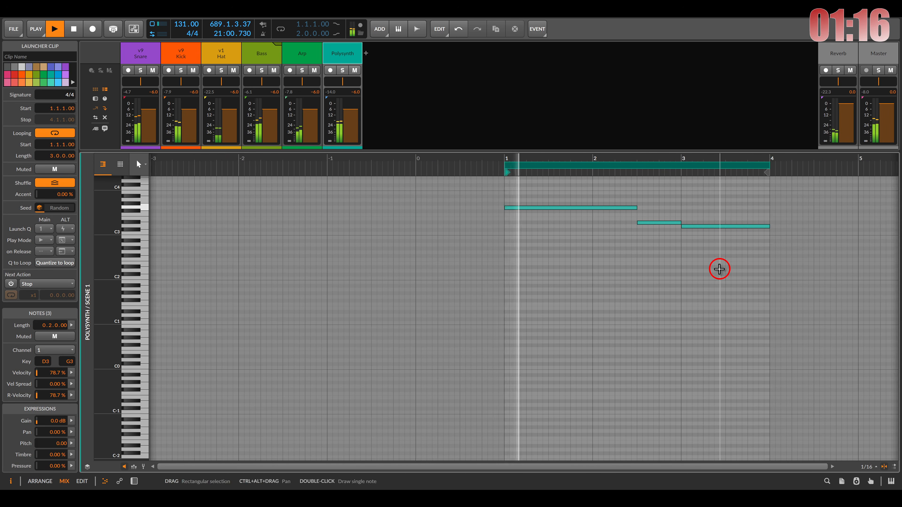
# Lengthen the D3 note to the end of bar 4 and extend the Polysynth clip's loop to four bars
pyautogui.moveTo(719, 269); pyautogui.dragTo(608, 238)
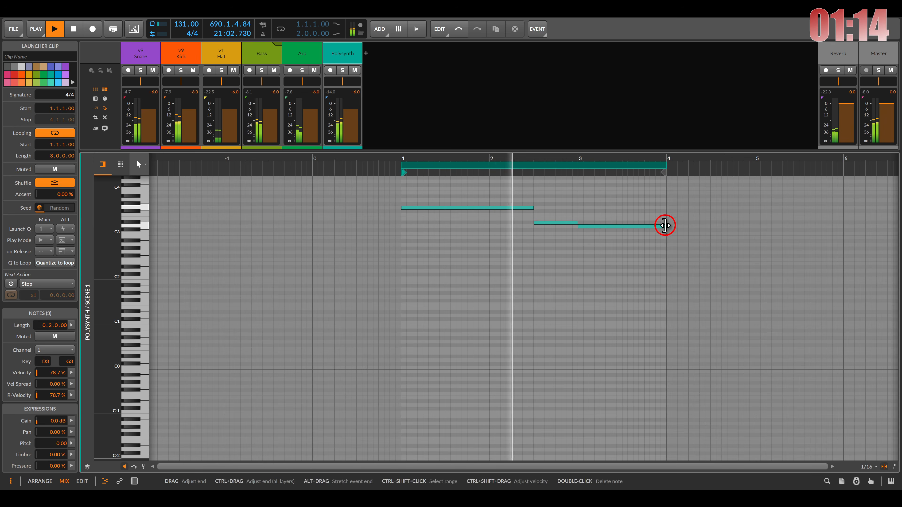
pyautogui.moveTo(664, 226); pyautogui.dragTo(753, 228)
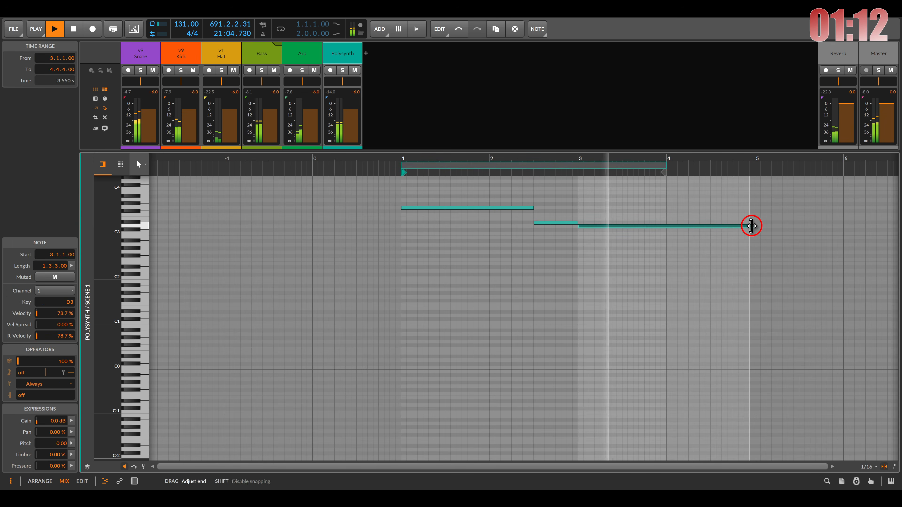
pyautogui.moveTo(664, 165); pyautogui.dragTo(755, 166)
# Solo the Polysynth track, set the synth's oscillator blend mode to AM and lower its filter frequency to about 319 Hz
pyautogui.doubleClick(334, 54)
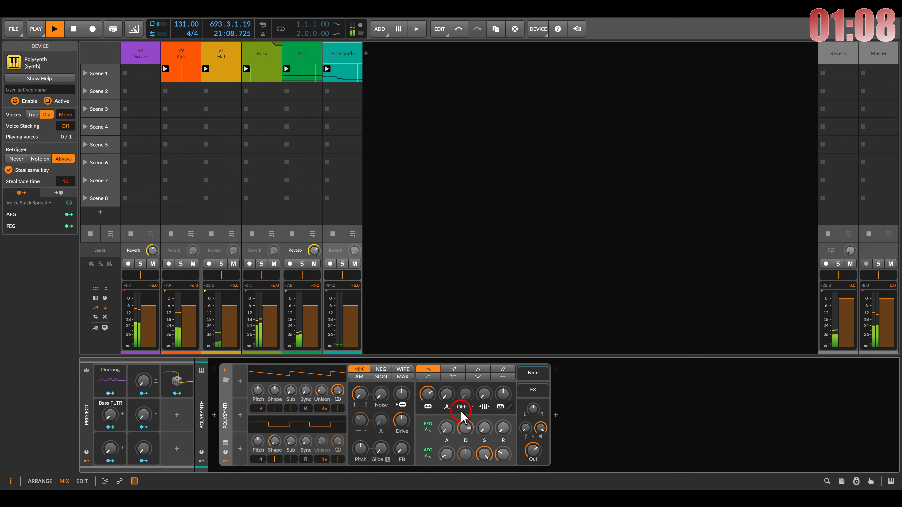
pyautogui.click(343, 264)
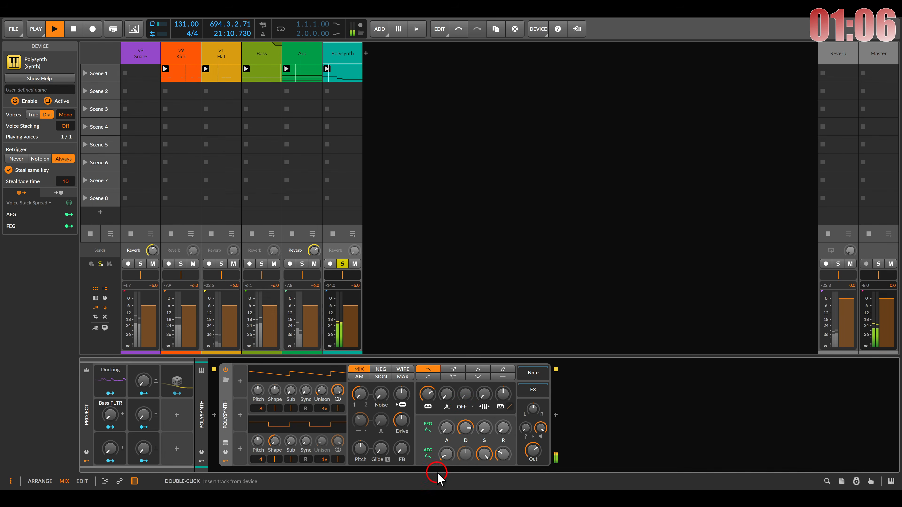
pyautogui.click(359, 376)
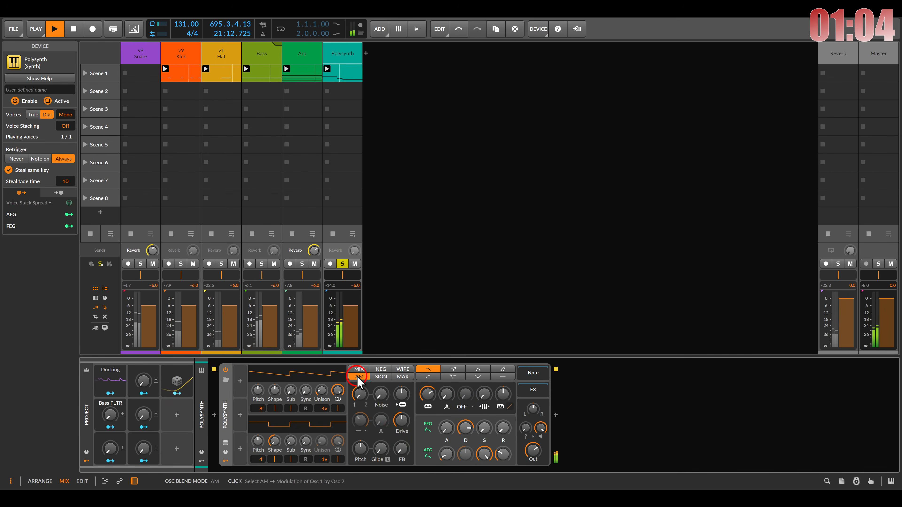
pyautogui.moveTo(386, 398); pyautogui.dragTo(433, 399)
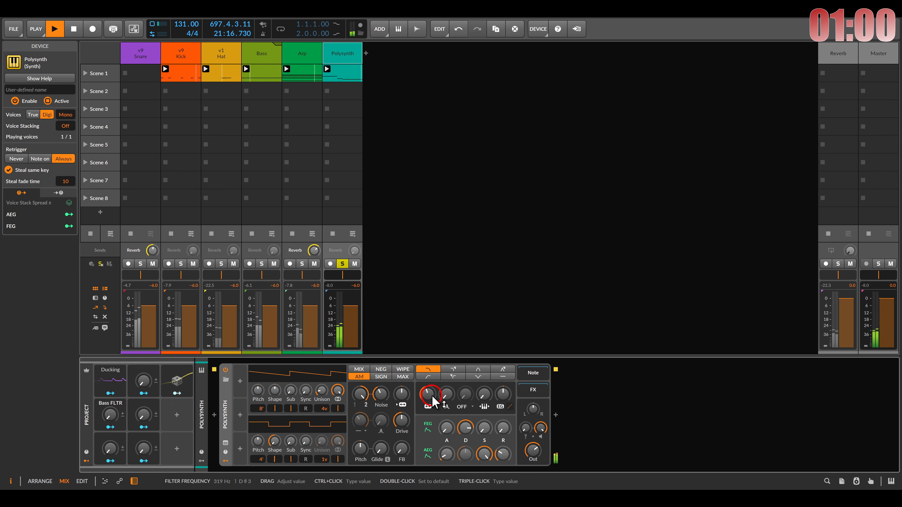
# Add a Random modulator to the Polysynth, with per-voice mode off and smoothing at 100 %
pyautogui.click(235, 385)
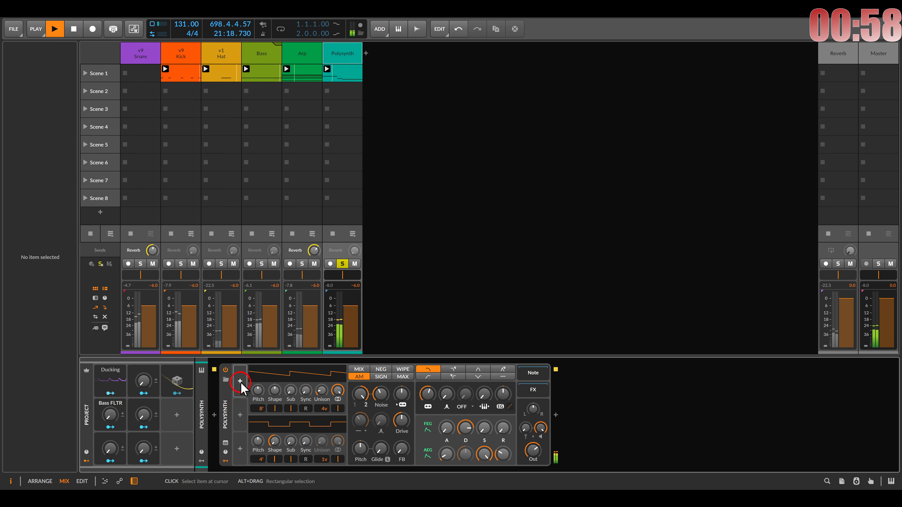
pyautogui.click(241, 381)
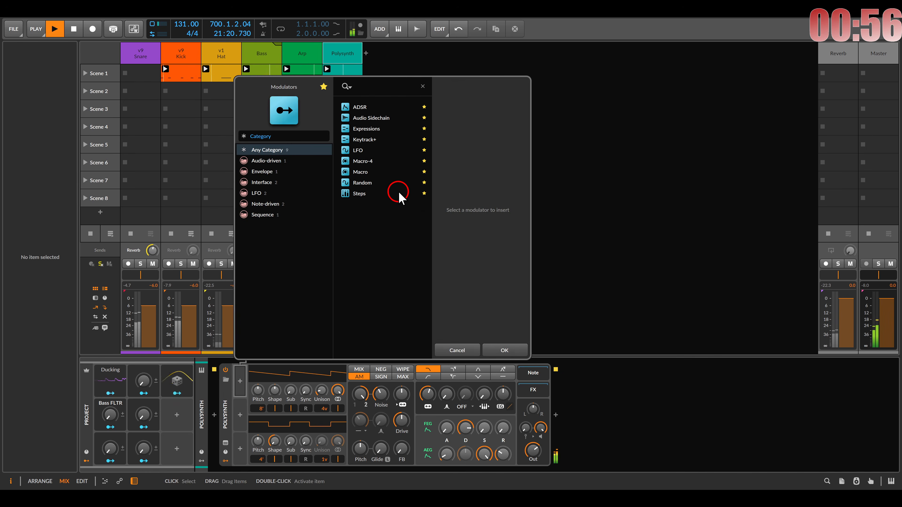
pyautogui.doubleClick(380, 184)
pyautogui.click(246, 377)
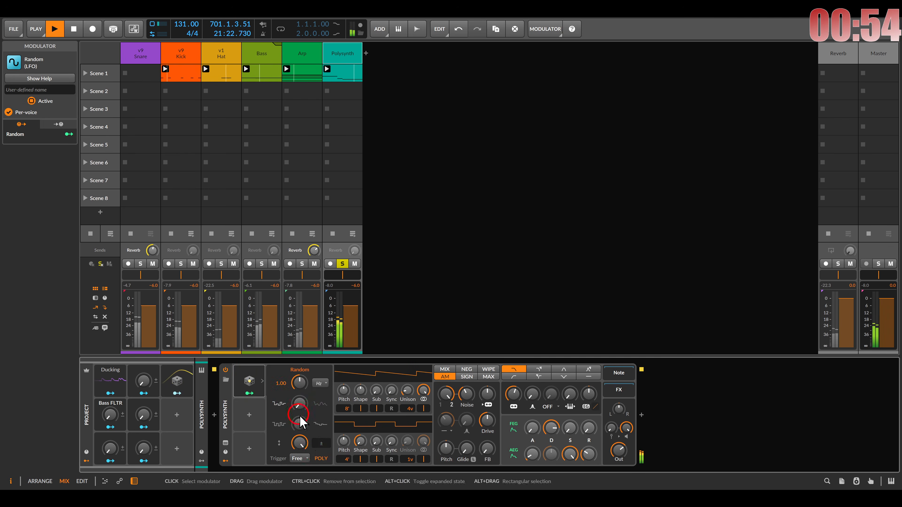
pyautogui.moveTo(300, 404); pyautogui.dragTo(300, 366)
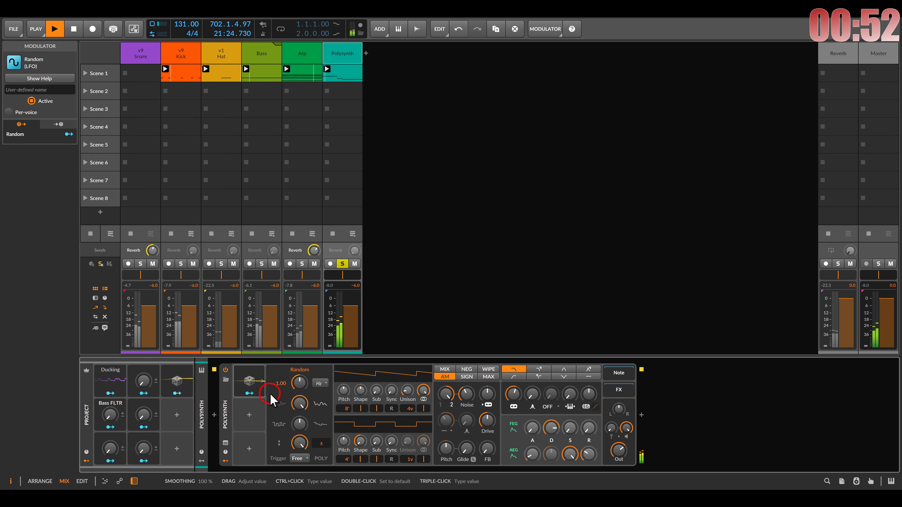
# Modulate the Polysynth's filter frequency with Random by an amount of 41.00 and adjust the synth's voice gain
pyautogui.click(249, 393)
pyautogui.moveTo(515, 401); pyautogui.dragTo(515, 389)
pyautogui.click(250, 393)
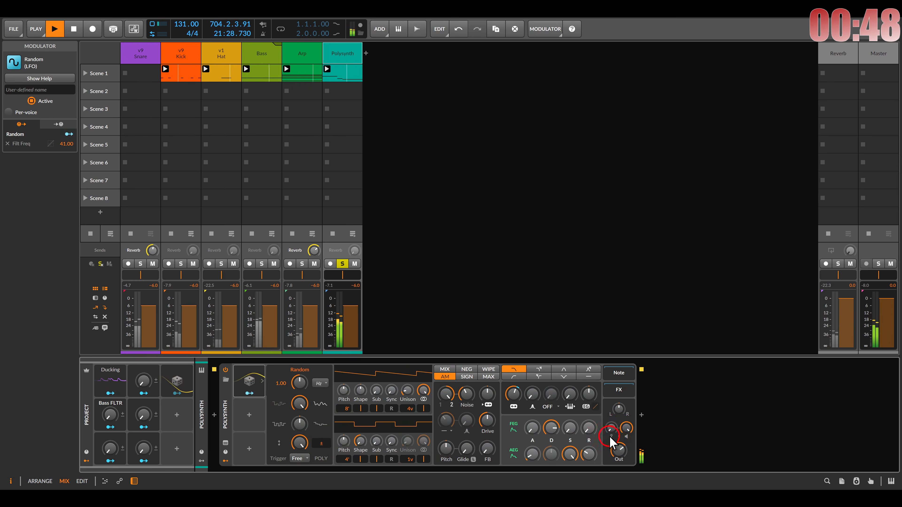
pyautogui.moveTo(626, 429); pyautogui.dragTo(626, 429)
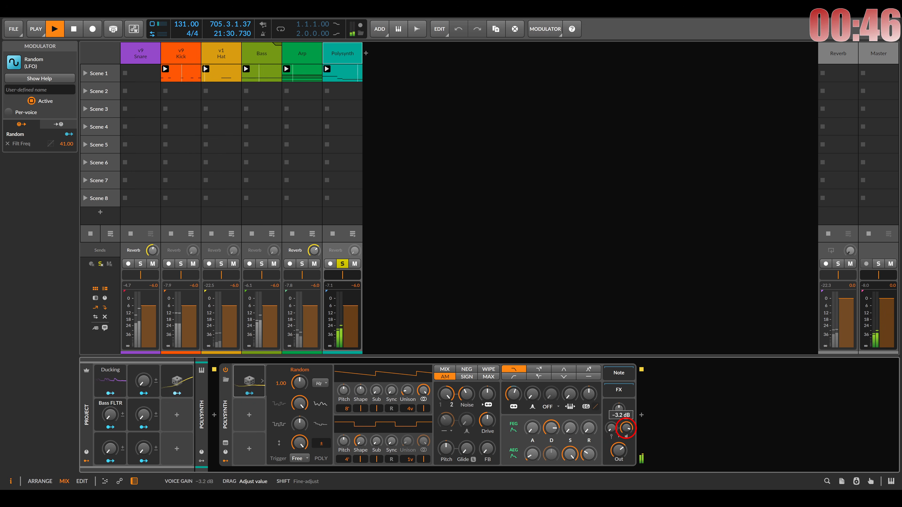
pyautogui.moveTo(626, 428); pyautogui.dragTo(627, 429)
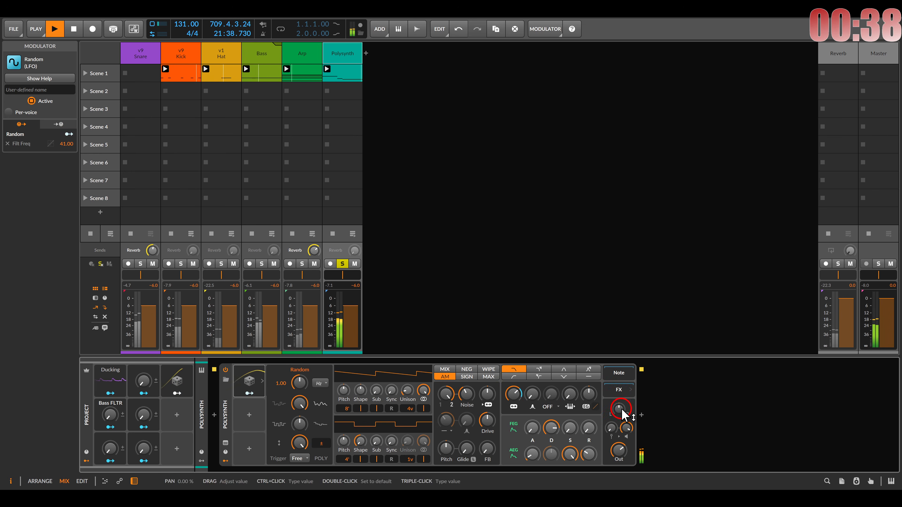
# Insert a Filter+ device in the Polysynth's FX chain
pyautogui.click(620, 391)
pyautogui.click(641, 415)
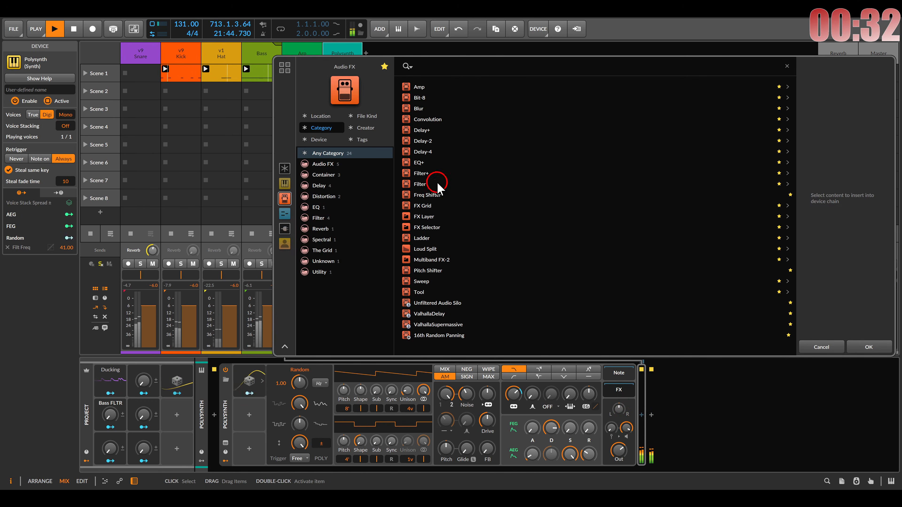
pyautogui.doubleClick(428, 174)
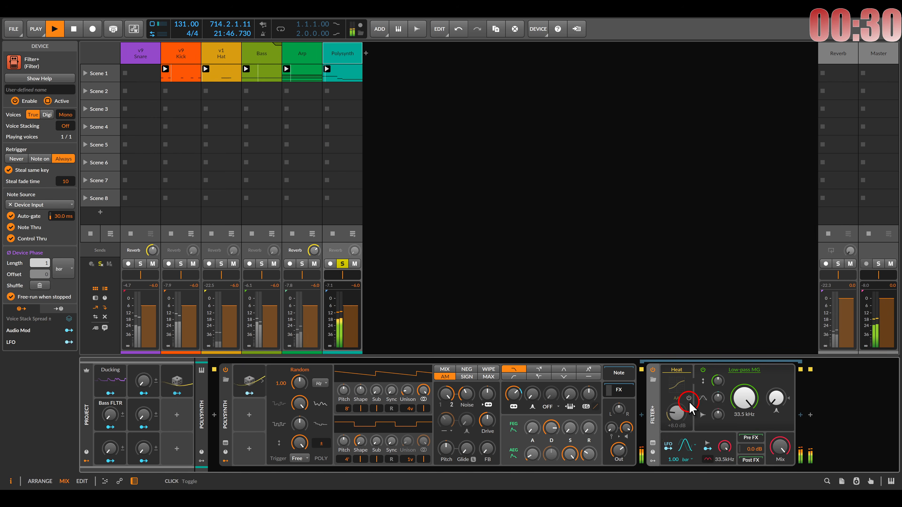
# Enable Filter+'s Heat stage, set the low-pass cutoff to 3.84 kHz and modulate it about 20 st with a 3-bar LFO
pyautogui.moveTo(617, 449); pyautogui.dragTo(617, 464)
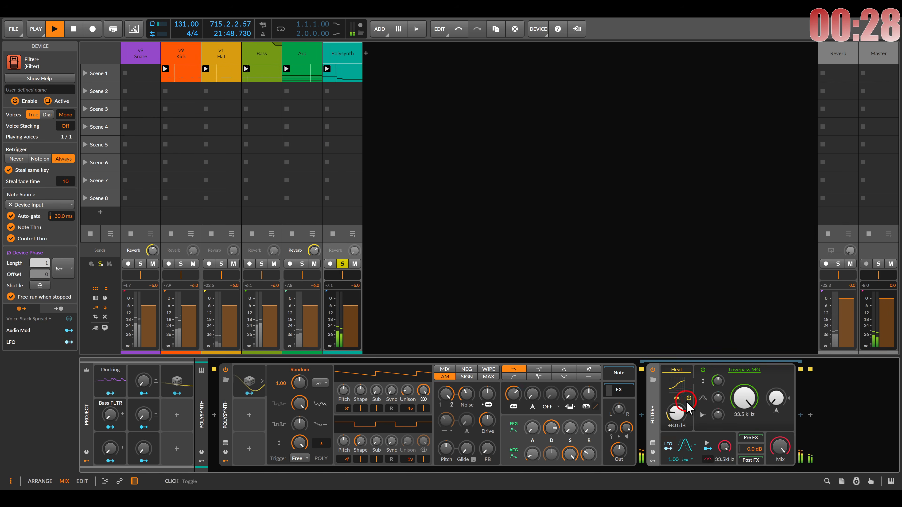
pyautogui.moveTo(746, 393); pyautogui.dragTo(722, 396)
pyautogui.moveTo(679, 458); pyautogui.dragTo(679, 448)
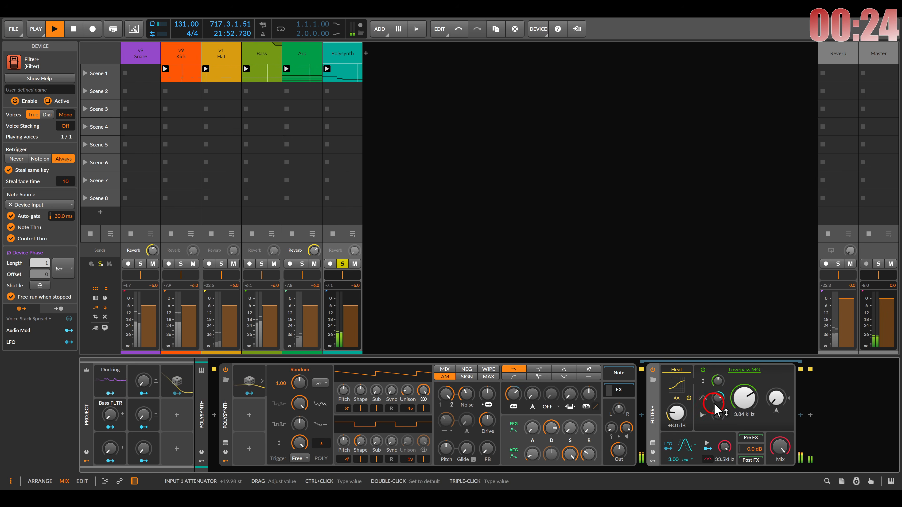
# Insert a Loud Split device after Filter+ and solo its Loud band
pyautogui.click(801, 415)
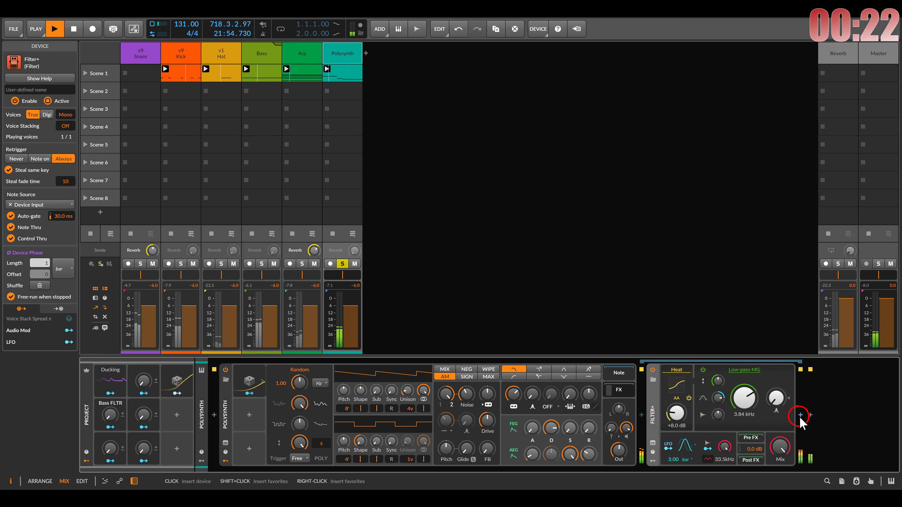
pyautogui.doubleClick(432, 249)
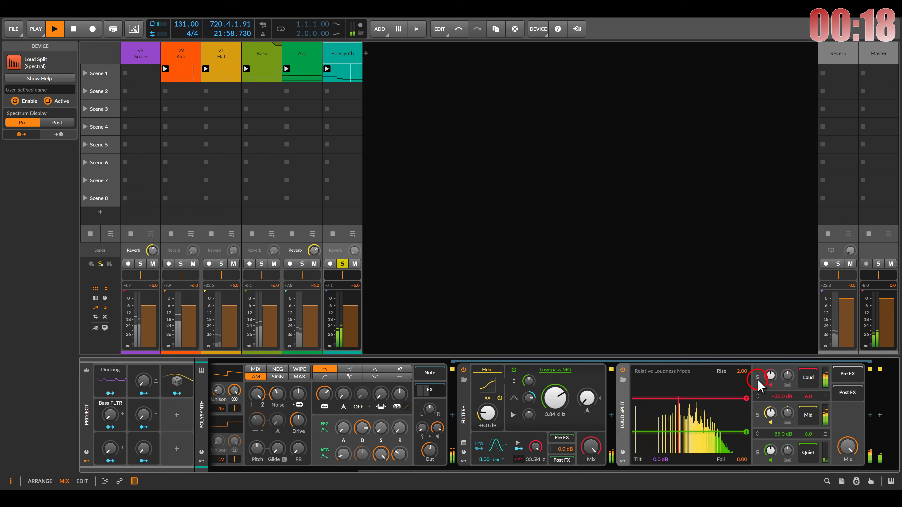
pyautogui.click(758, 378)
# Insert a Delay+ in the Loud band's chain, switch it to Ping L and raise its feedback
pyautogui.click(816, 381)
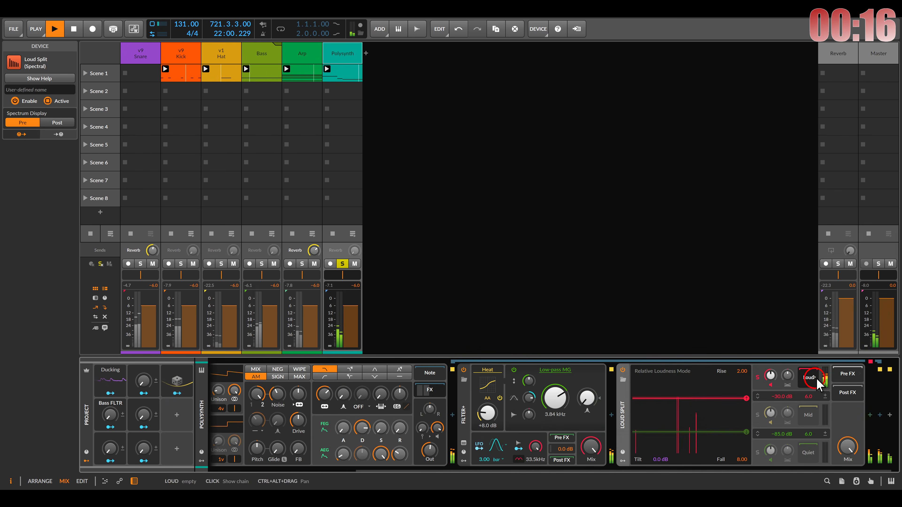
pyautogui.click(870, 415)
pyautogui.doubleClick(430, 131)
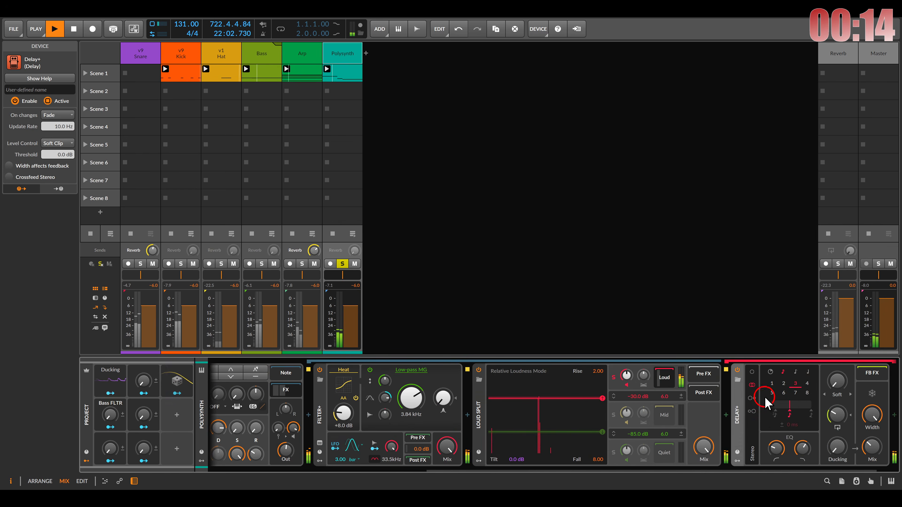
pyautogui.click(802, 449)
pyautogui.moveTo(837, 419); pyautogui.dragTo(837, 382)
# Solo Loud Split's Mid band and insert a Sweep device in its chain
pyautogui.click(614, 415)
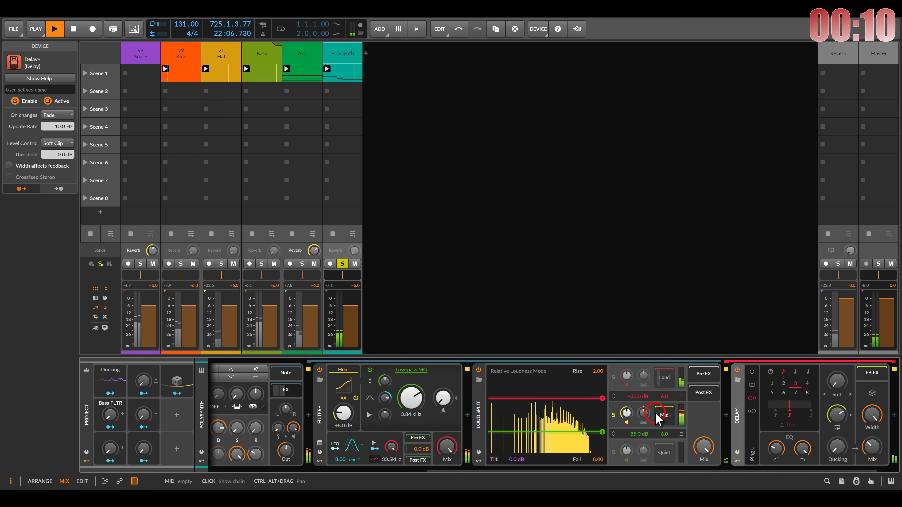
pyautogui.click(662, 415)
pyautogui.click(860, 415)
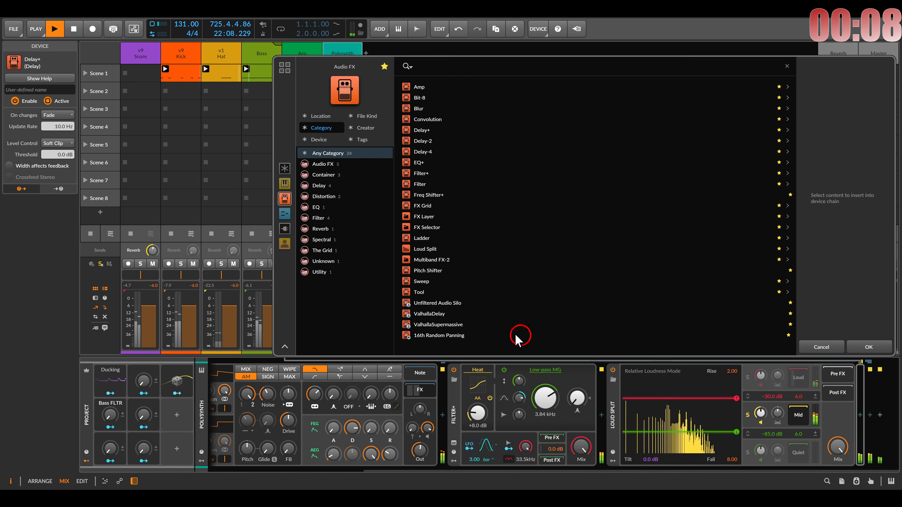
pyautogui.doubleClick(451, 294)
# Change Sweep's first filter to SVF, set its cutoff to 3.47 kHz and add LFO modulation to it
pyautogui.click(689, 367)
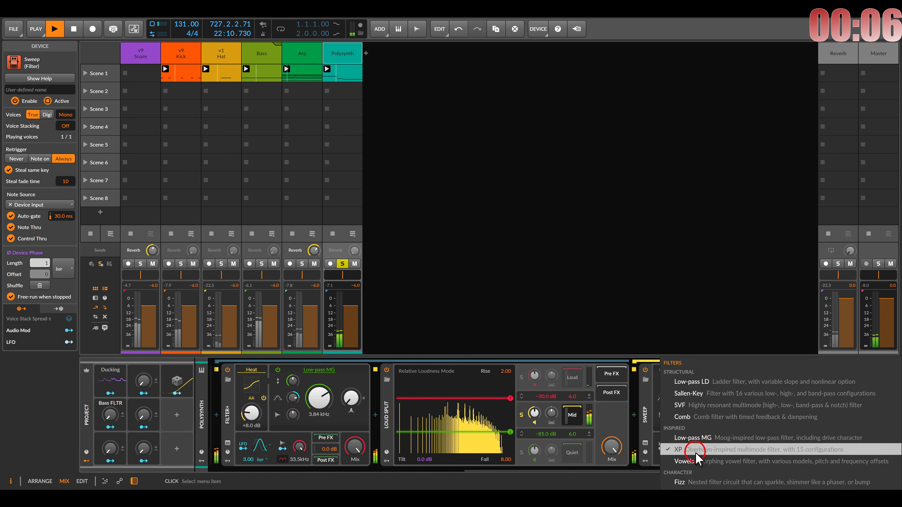
pyautogui.click(691, 399)
pyautogui.click(703, 371)
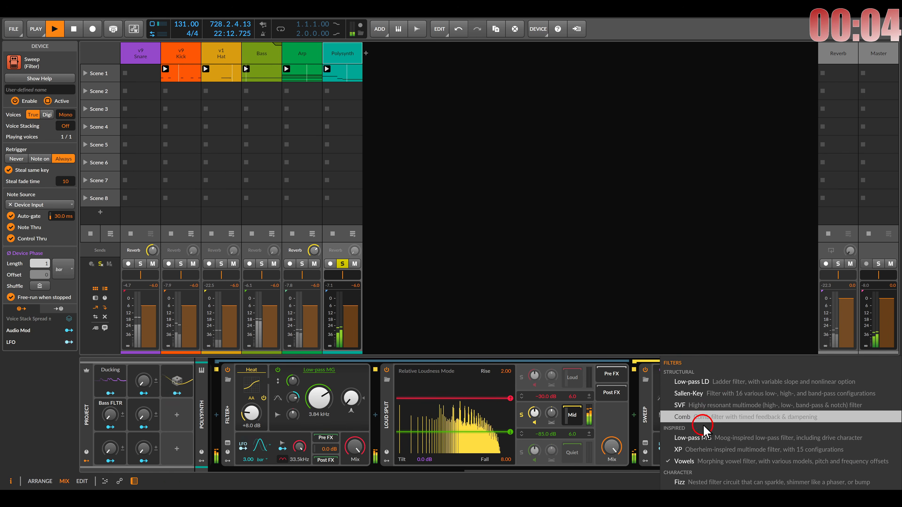
pyautogui.click(701, 401)
pyautogui.moveTo(677, 399); pyautogui.dragTo(679, 385)
pyautogui.moveTo(702, 403); pyautogui.dragTo(705, 393)
# Enable Sweep's second filter at 1.28 kHz with about 27 st of modulation and set the LFO rate to a quarter note
pyautogui.click(785, 397)
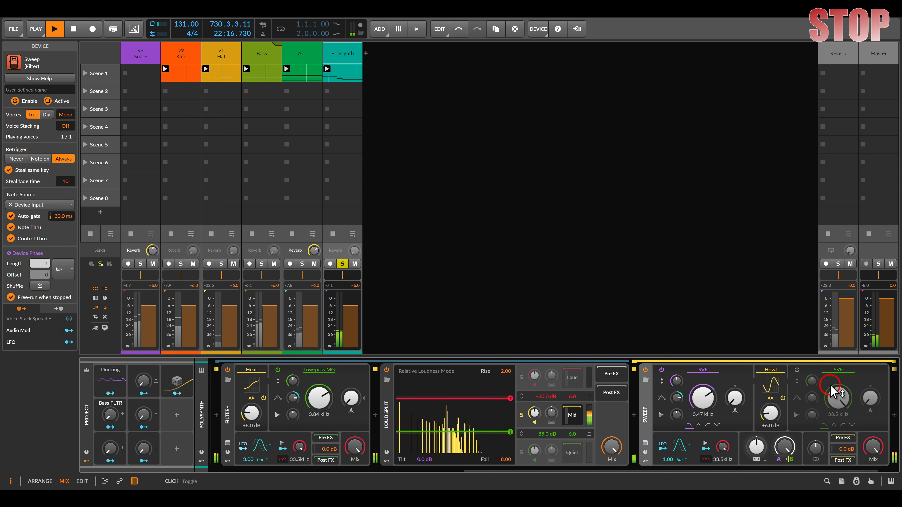
pyautogui.click(798, 370)
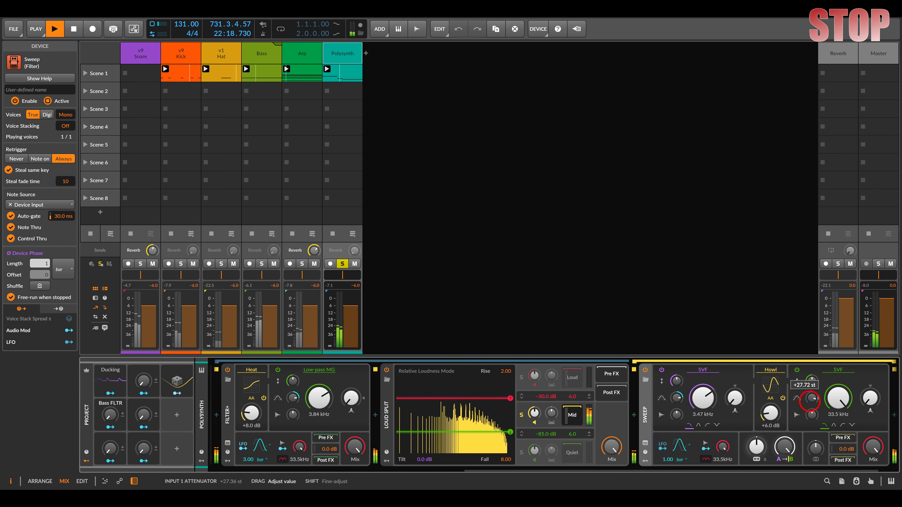
pyautogui.moveTo(838, 398); pyautogui.dragTo(838, 427)
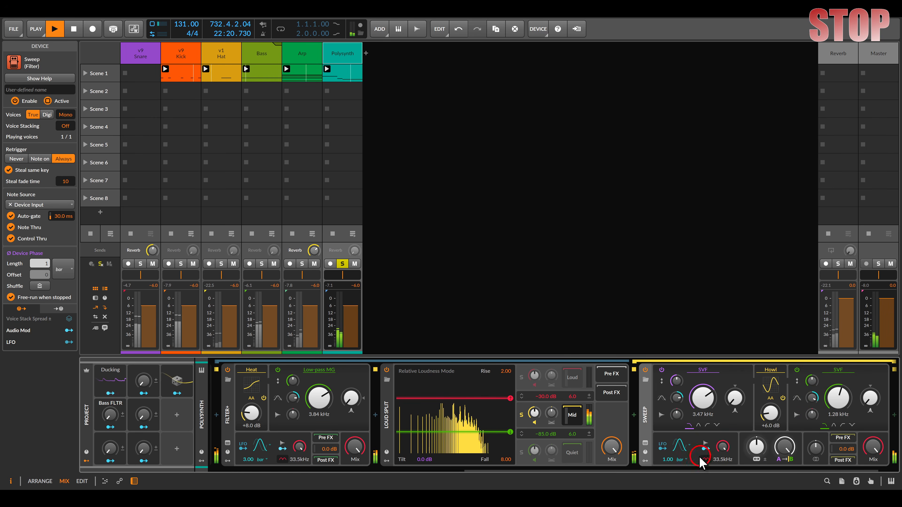
pyautogui.click(684, 459)
pyautogui.click(707, 312)
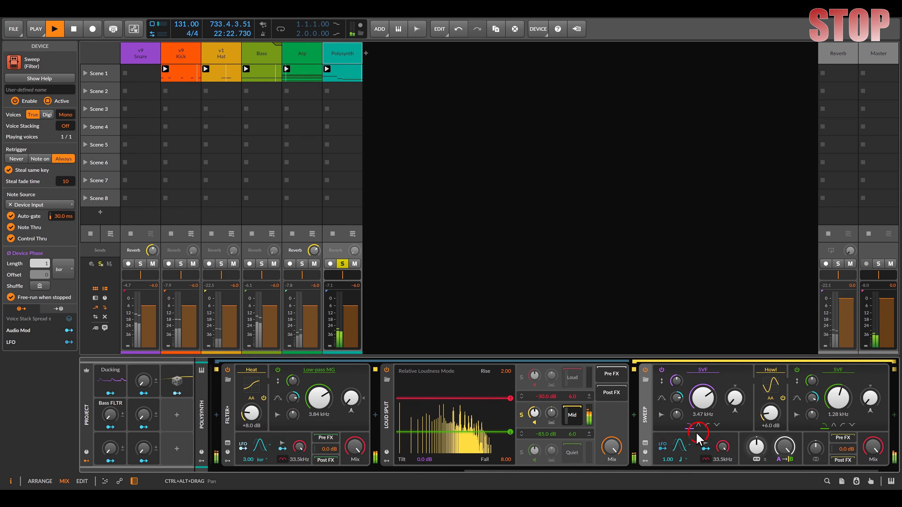
# Unsolo the Mid band and the Polysynth track, and raise the track's Reverb send
pyautogui.click(522, 415)
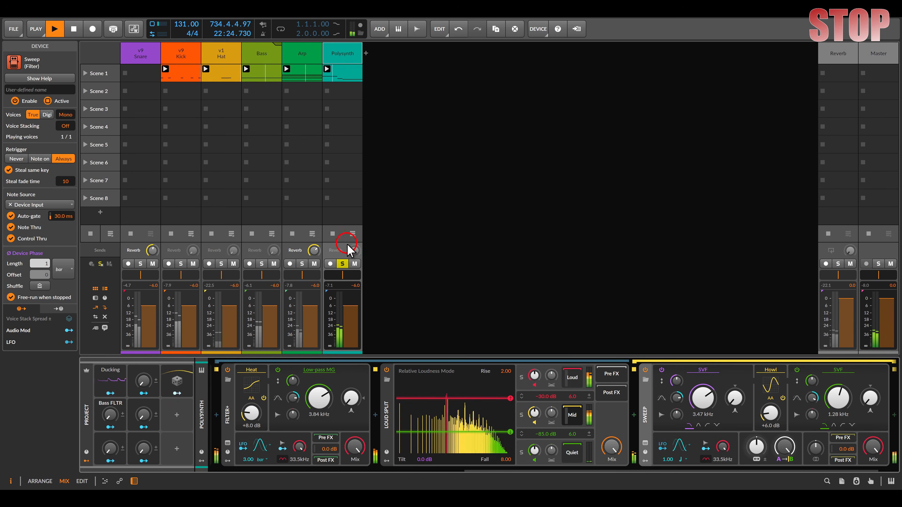
pyautogui.click(355, 250)
pyautogui.click(343, 263)
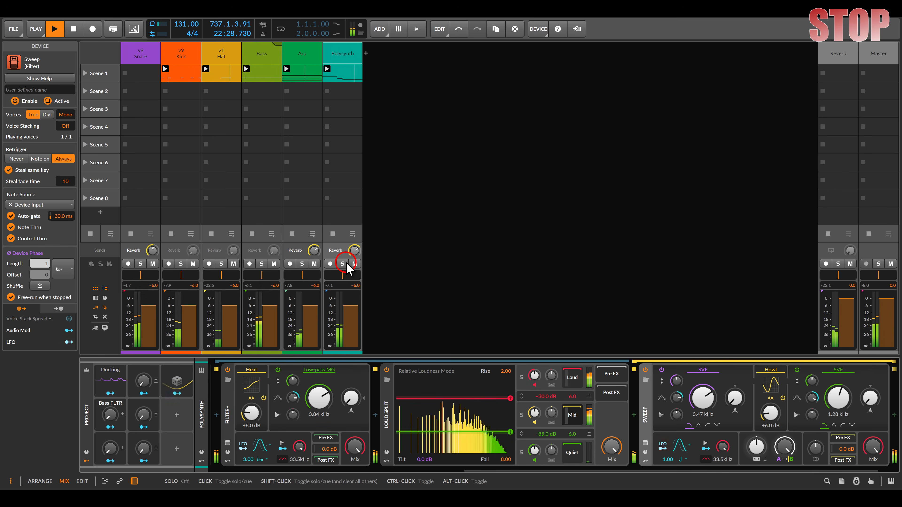
pyautogui.hscroll(-5, 322, 422)
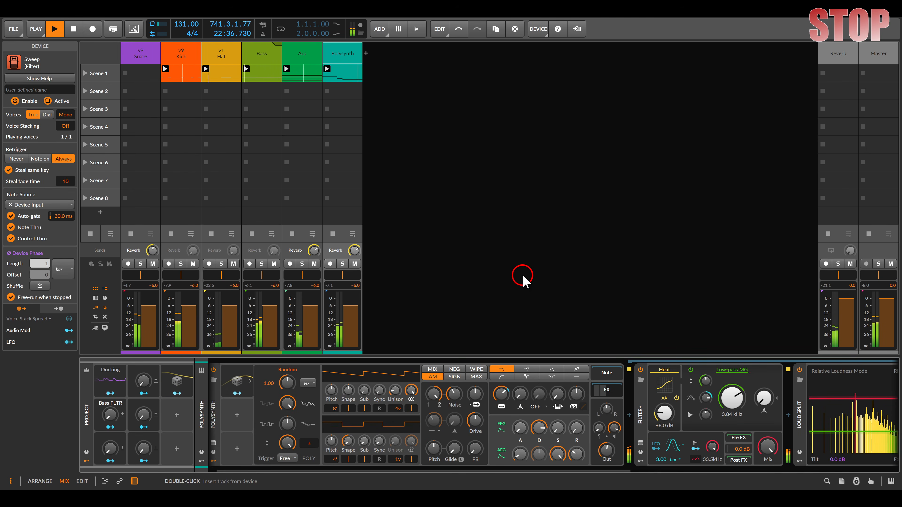
pyautogui.moveTo(630, 421); pyautogui.dragTo(285, 425)
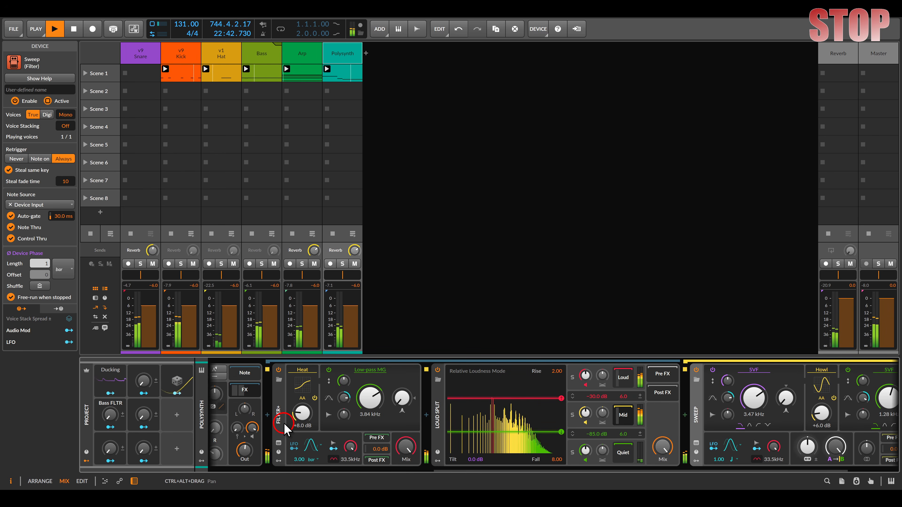
pyautogui.moveTo(286, 425); pyautogui.dragTo(719, 395)
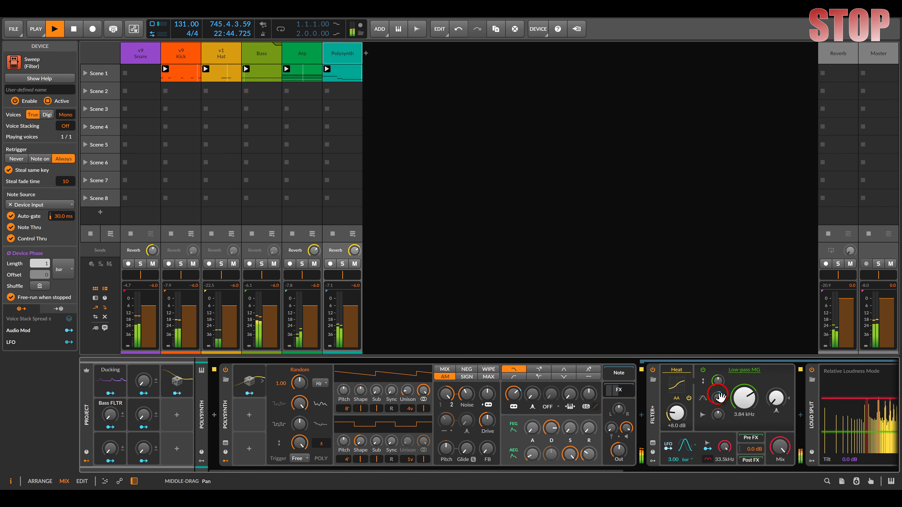